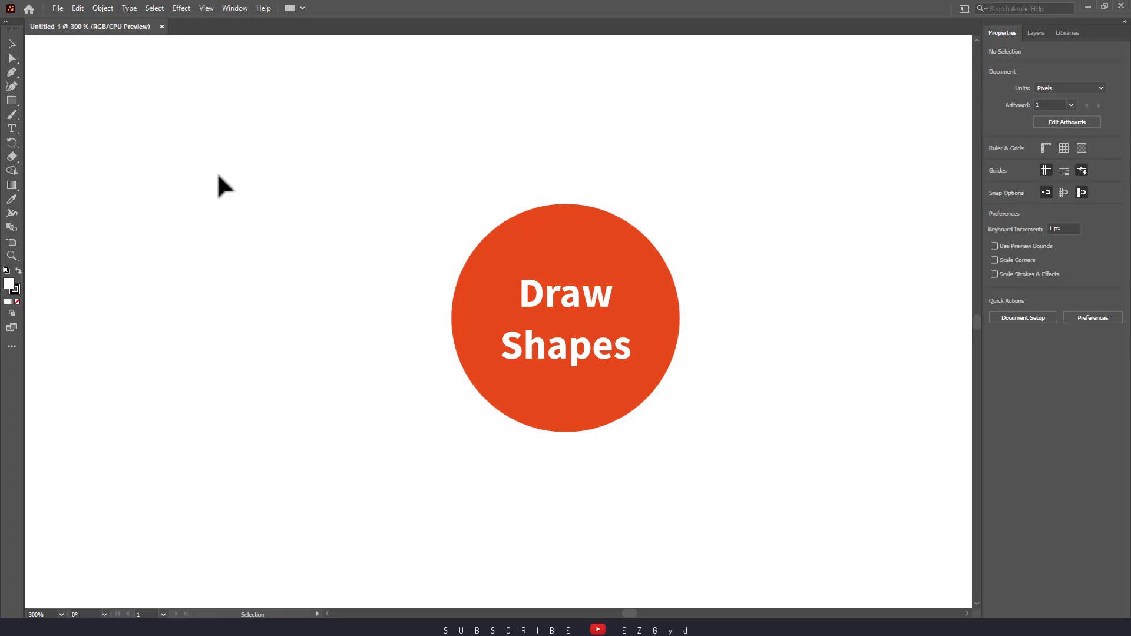
- Open the shape tools flyout from the Rectangle tool in the toolbar
left_click(15, 100)
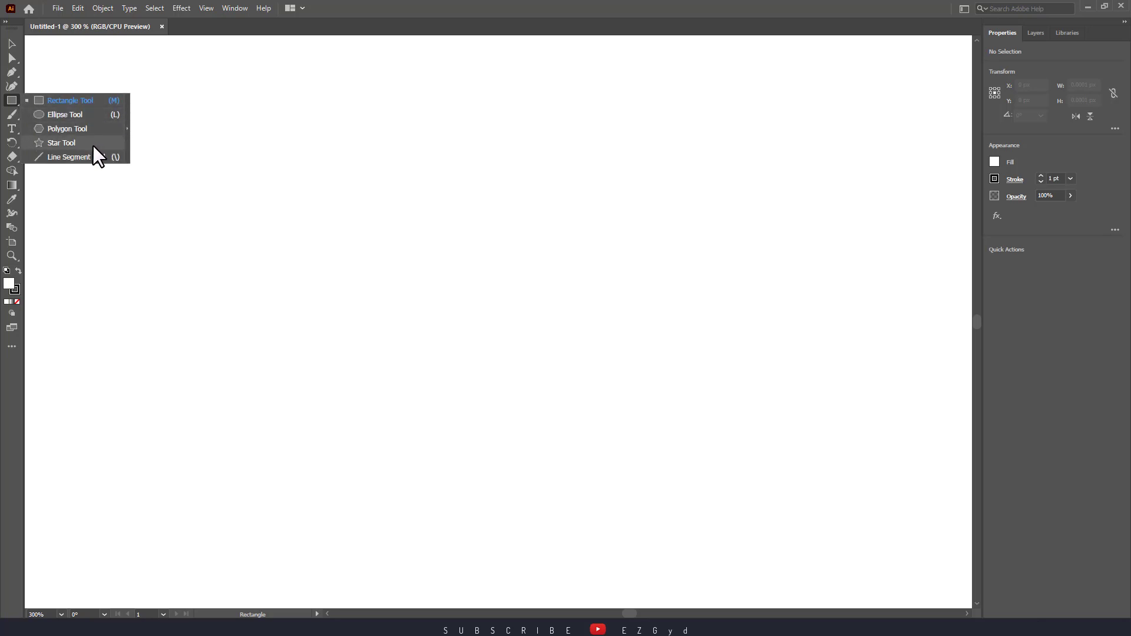
- Draw a rectangle on the artboard and give it a green fill
left_click(83, 100)
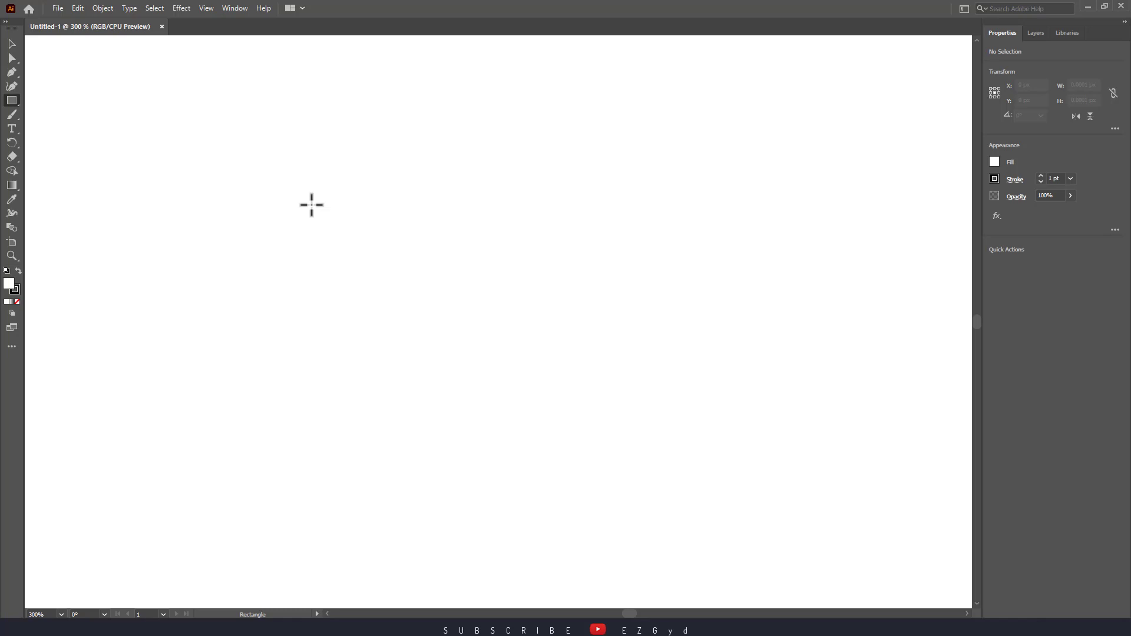
mouse_move(311, 205)
left_mouse_down()
mouse_move(413, 276)
mouse_move(437, 276)
left_mouse_up()
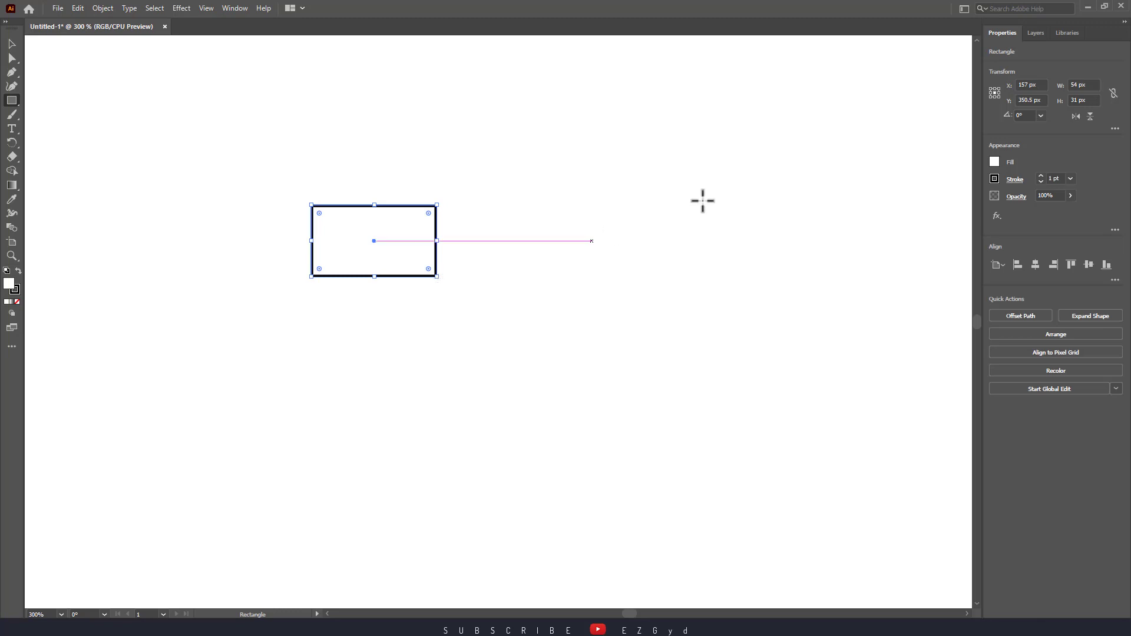
left_click(993, 163)
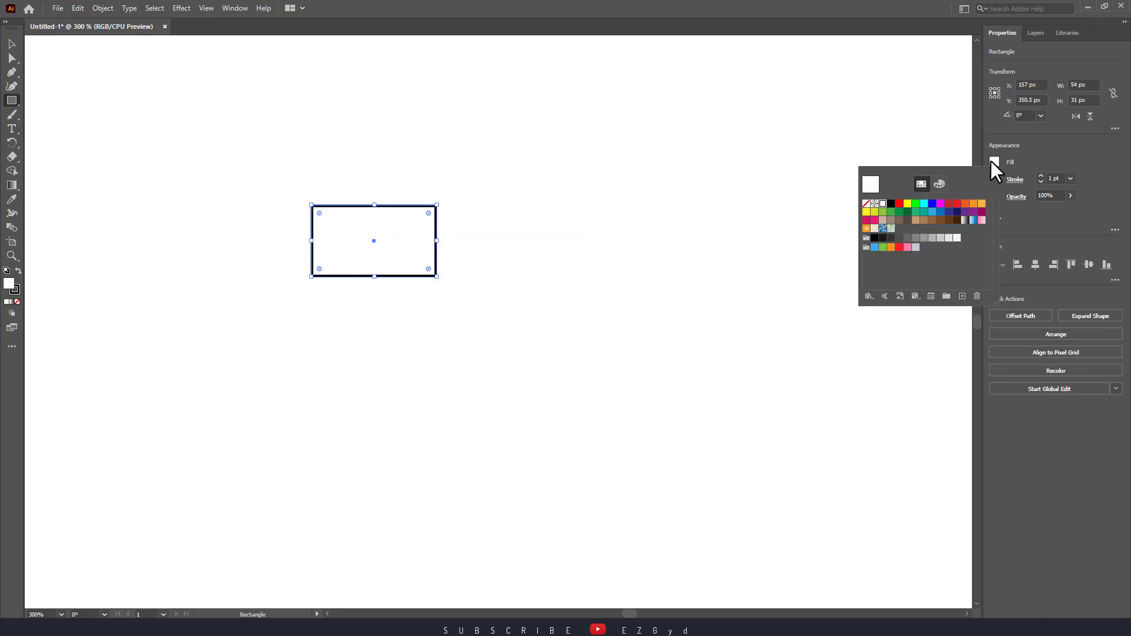
left_click(966, 206)
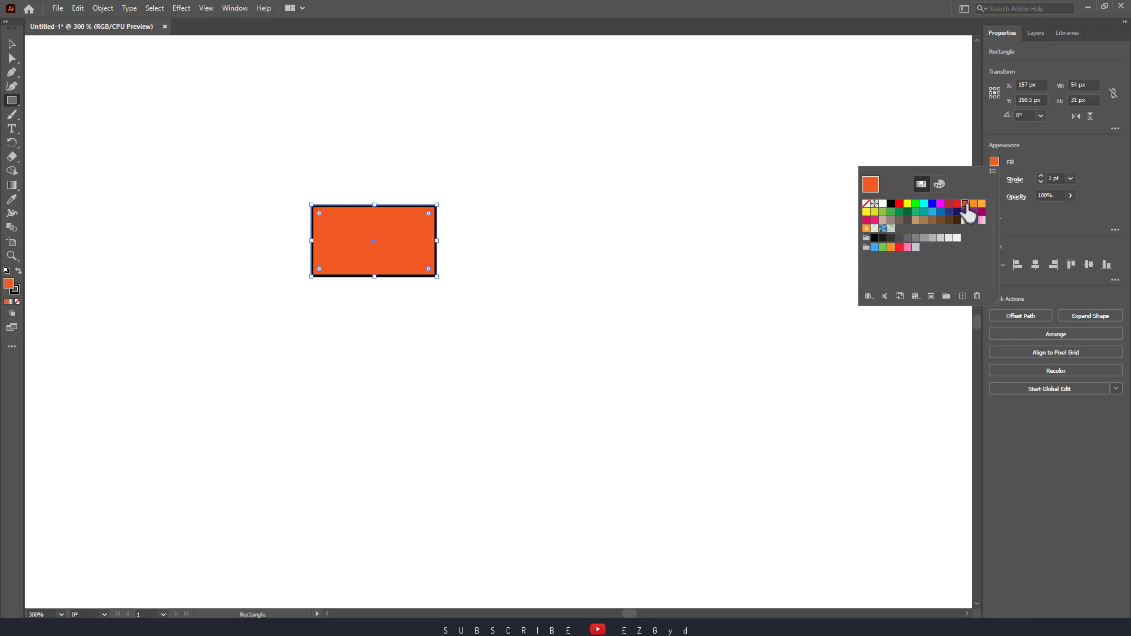
left_click(995, 162)
left_click(882, 213)
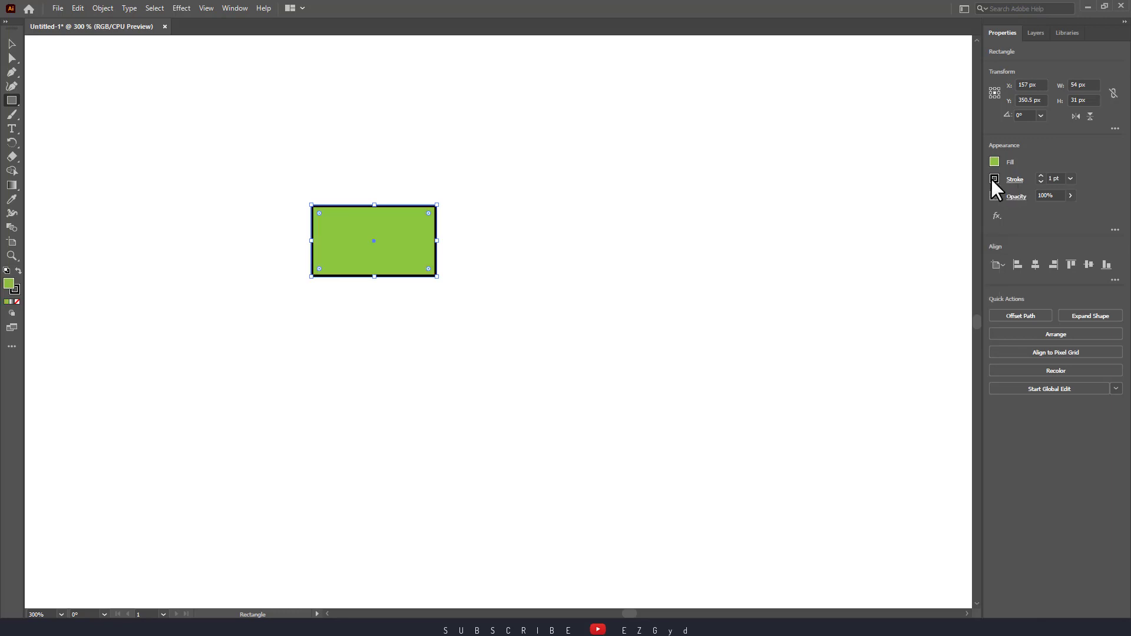
- Remove the rectangle's outline and nudge it slightly right and down
left_click(994, 179)
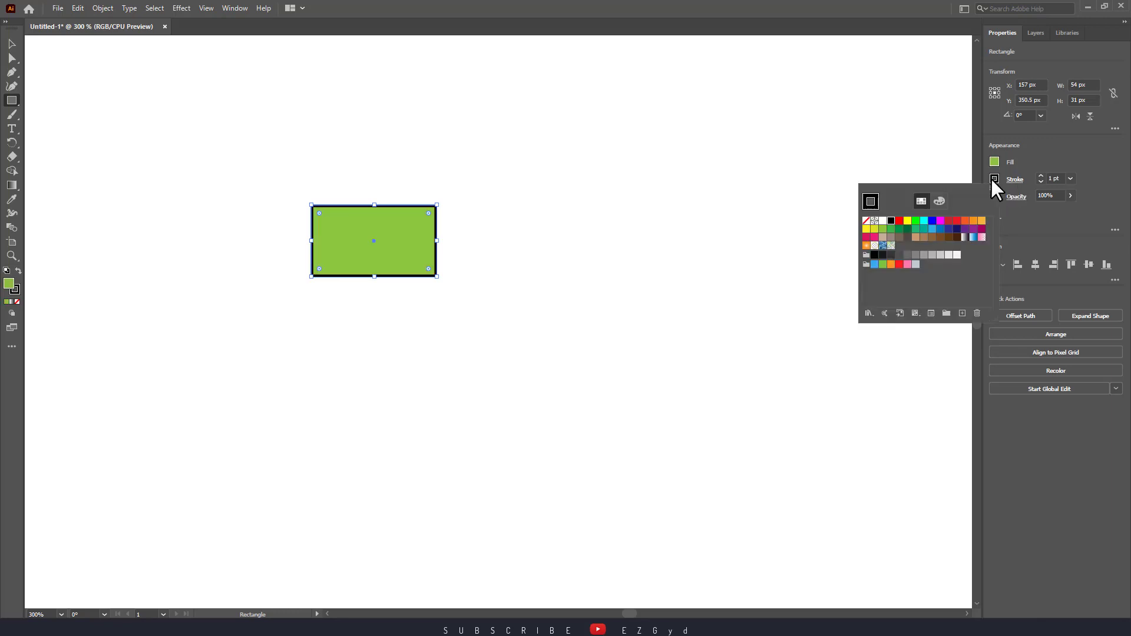
left_click(866, 221)
left_click(677, 242)
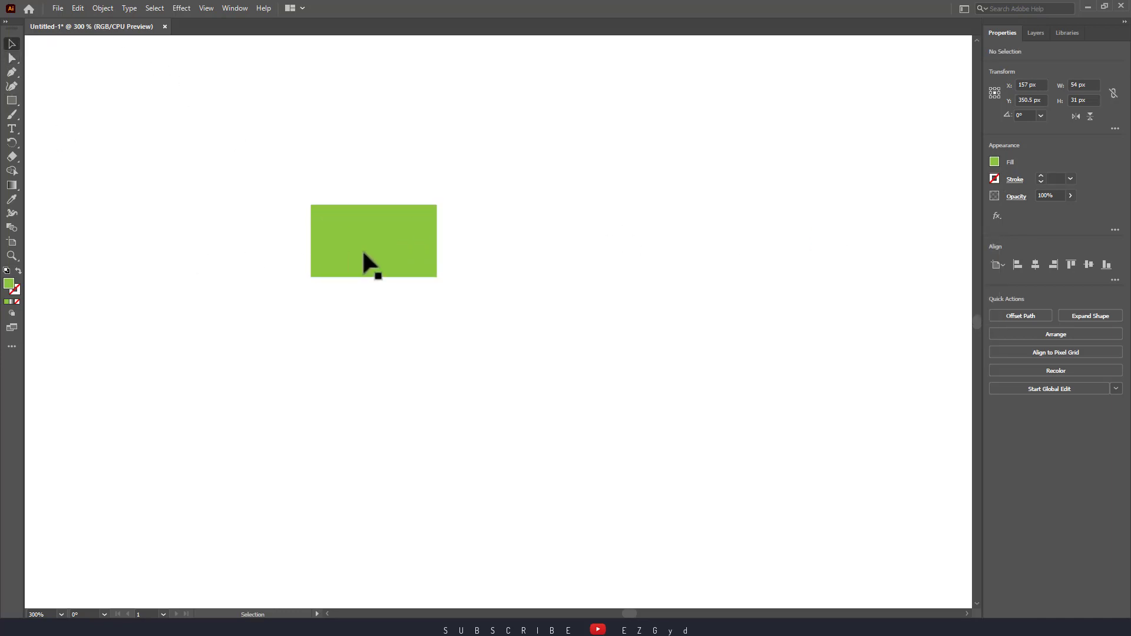
left_click_drag(362, 249, 394, 253)
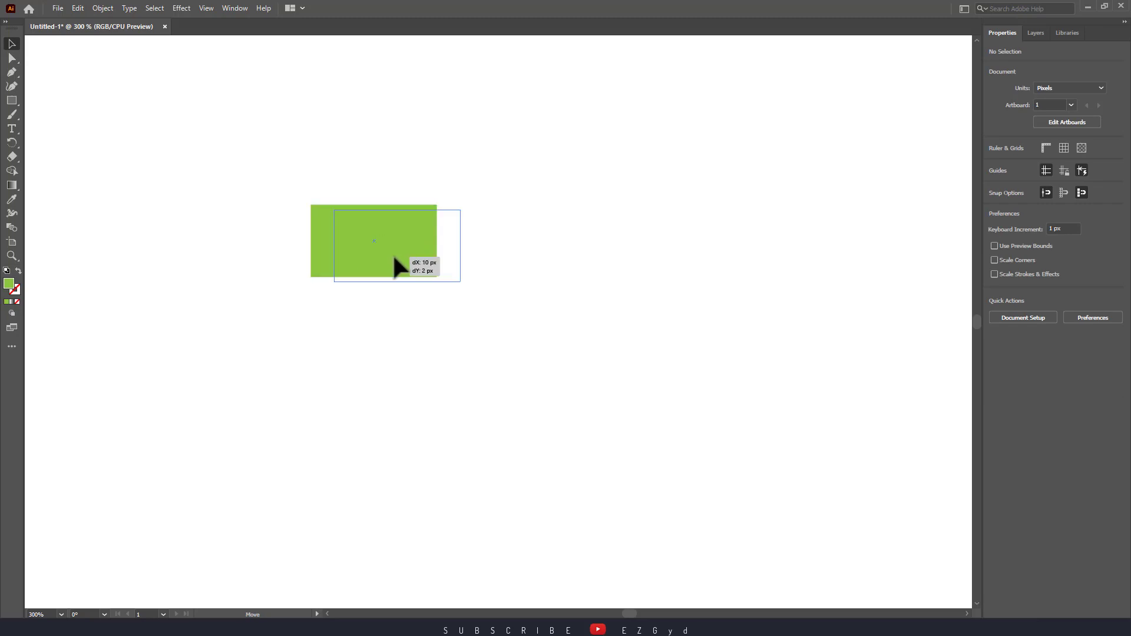
- Revert to the white outlined rectangle and duplicate it to the right
left_click(583, 306)
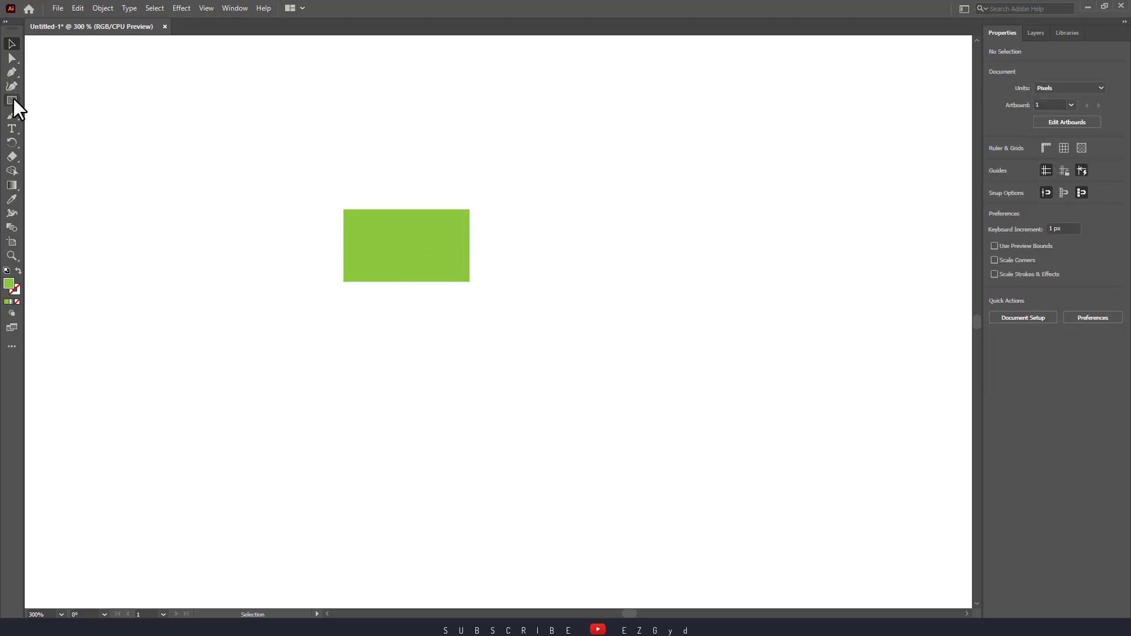
key("ctrl+z")
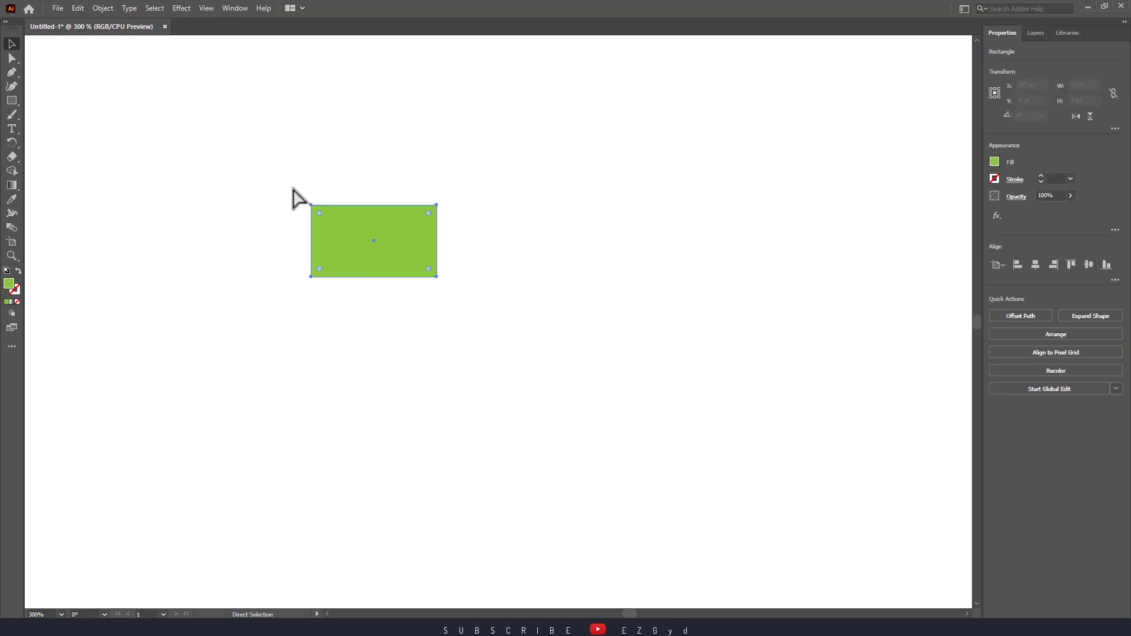
key("ctrl+z")
key("ctrl+z")
key("ctrl+z")
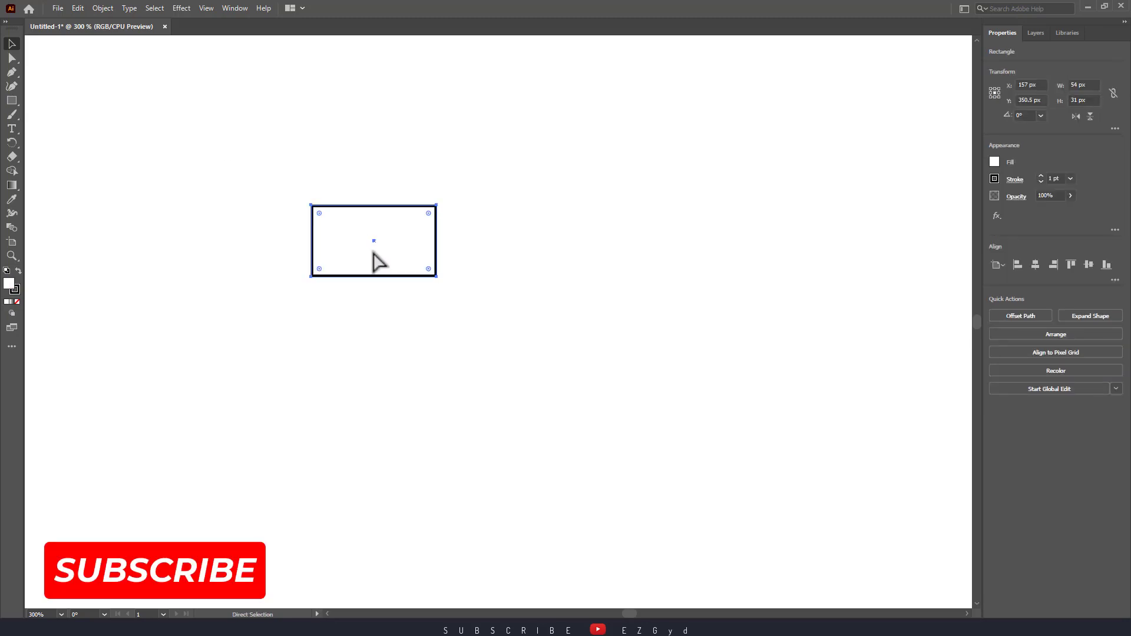
left_click_drag(375, 253, 510, 240)
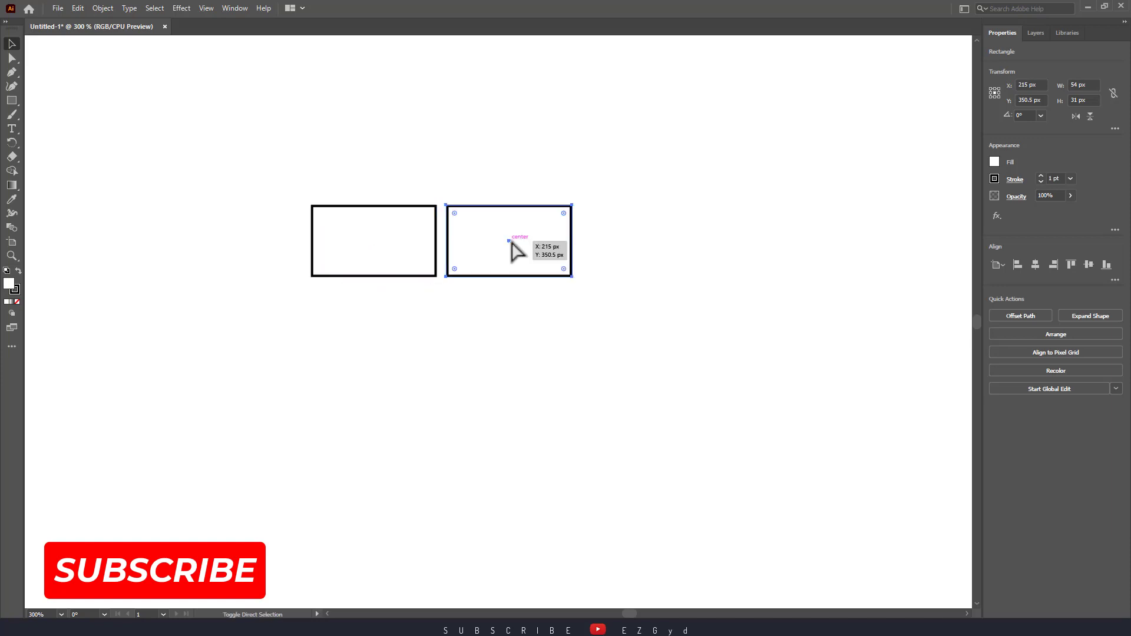
key("ctrl")
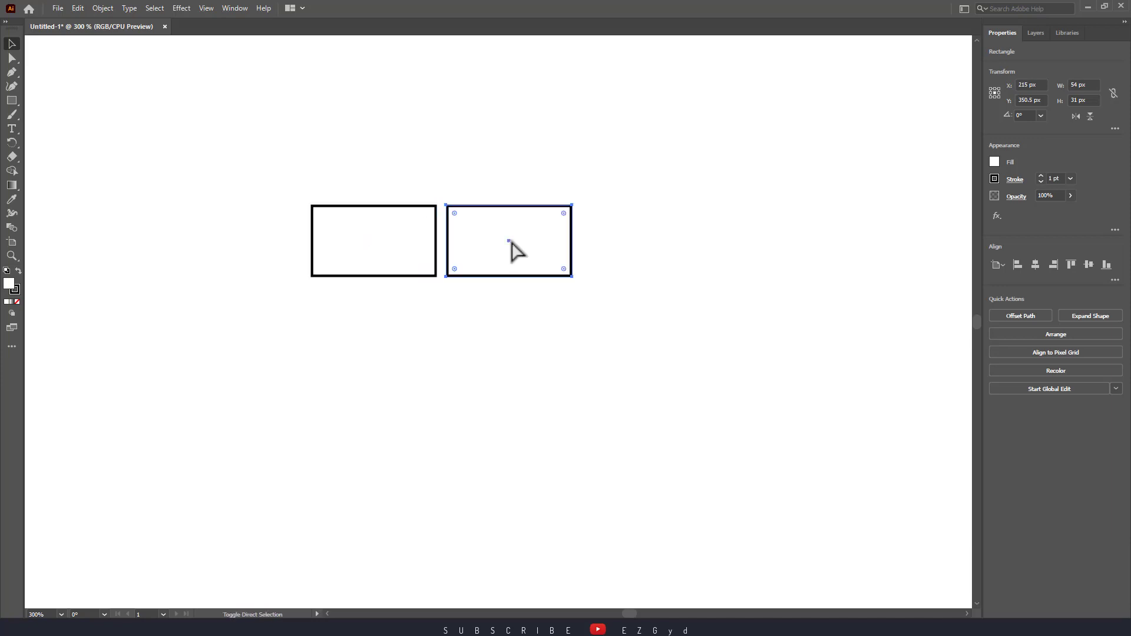
- Give the left rectangle a green fill and no outline
left_click(390, 242)
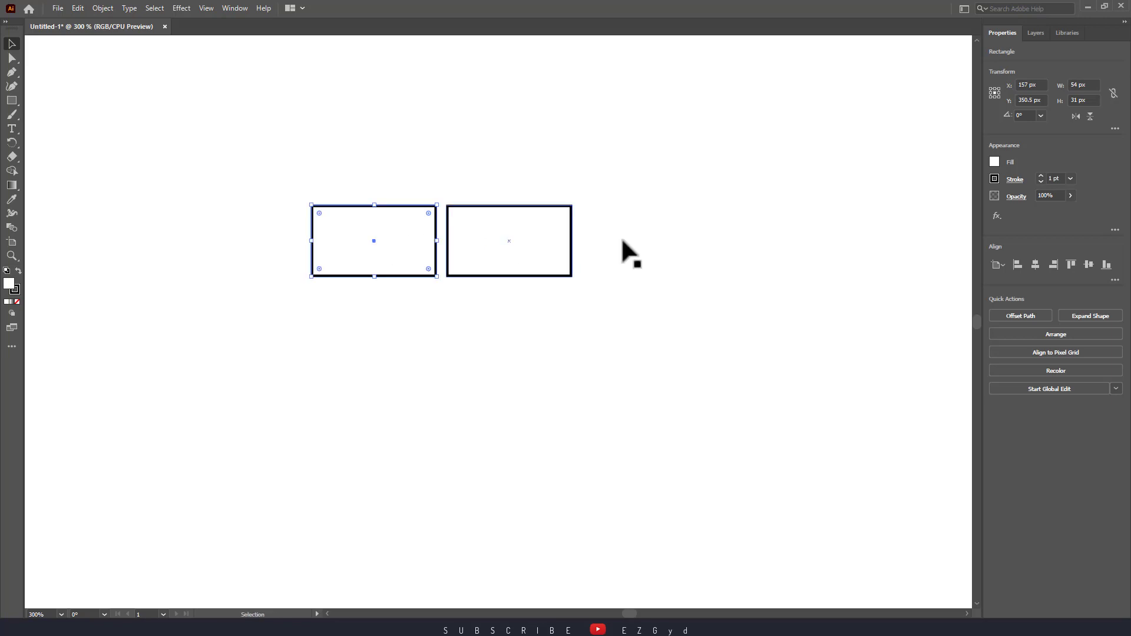
left_click(993, 162)
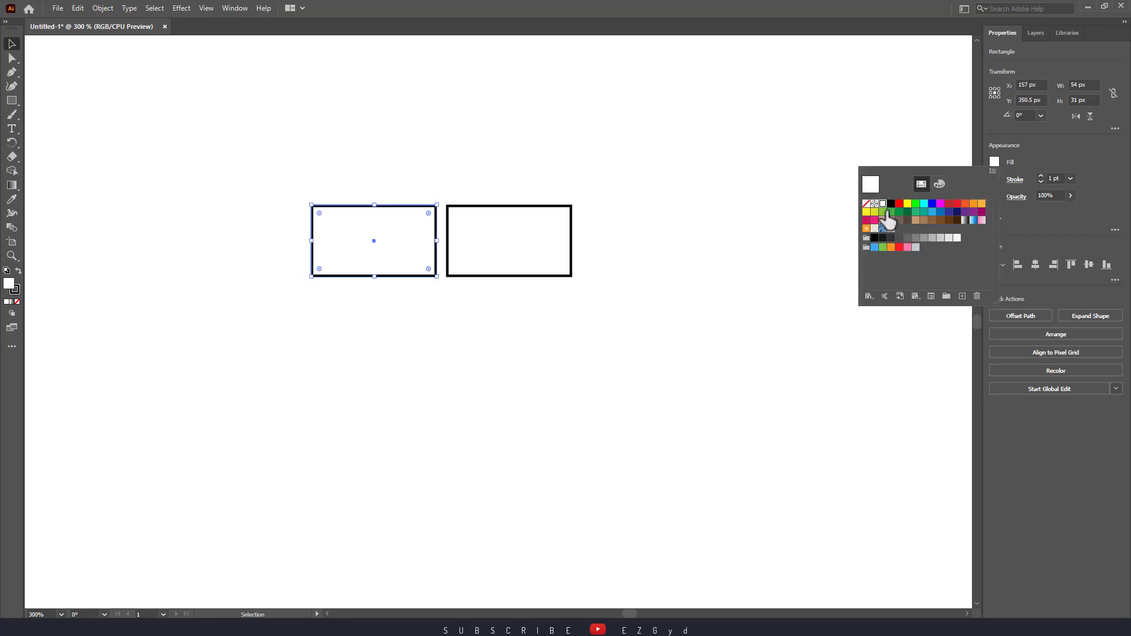
left_click(882, 212)
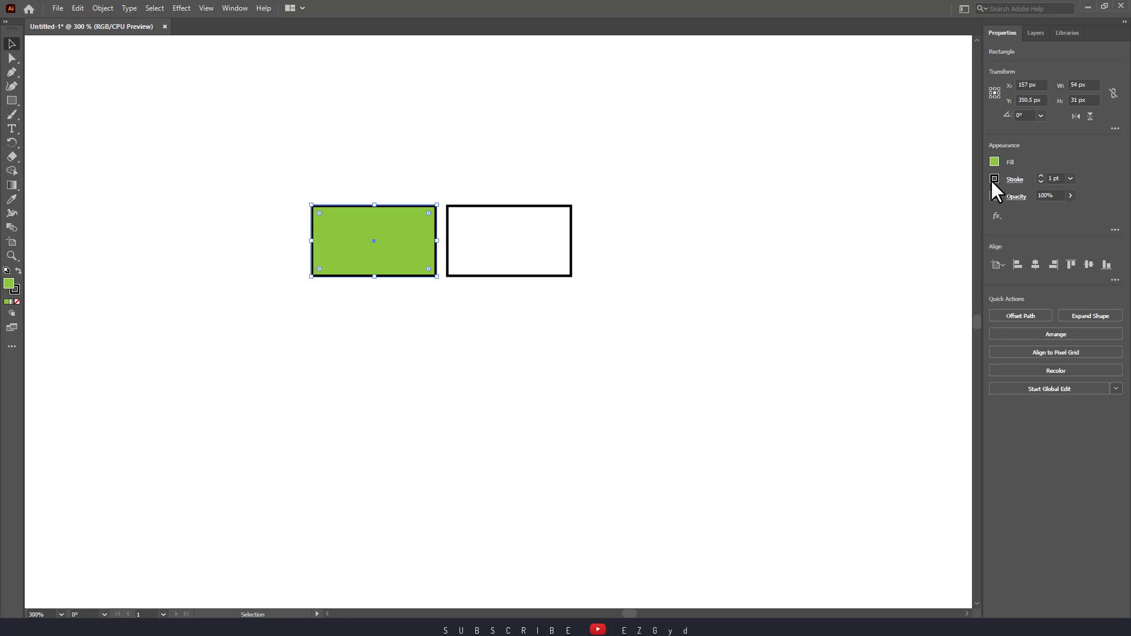
left_click(993, 179)
left_click(866, 221)
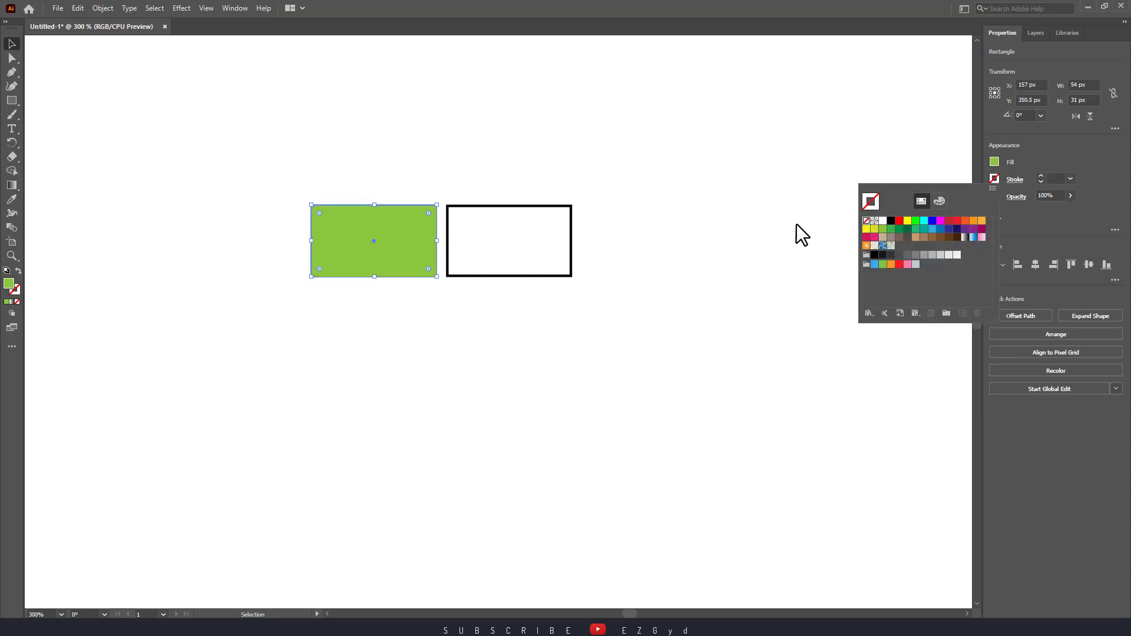
left_click(559, 295)
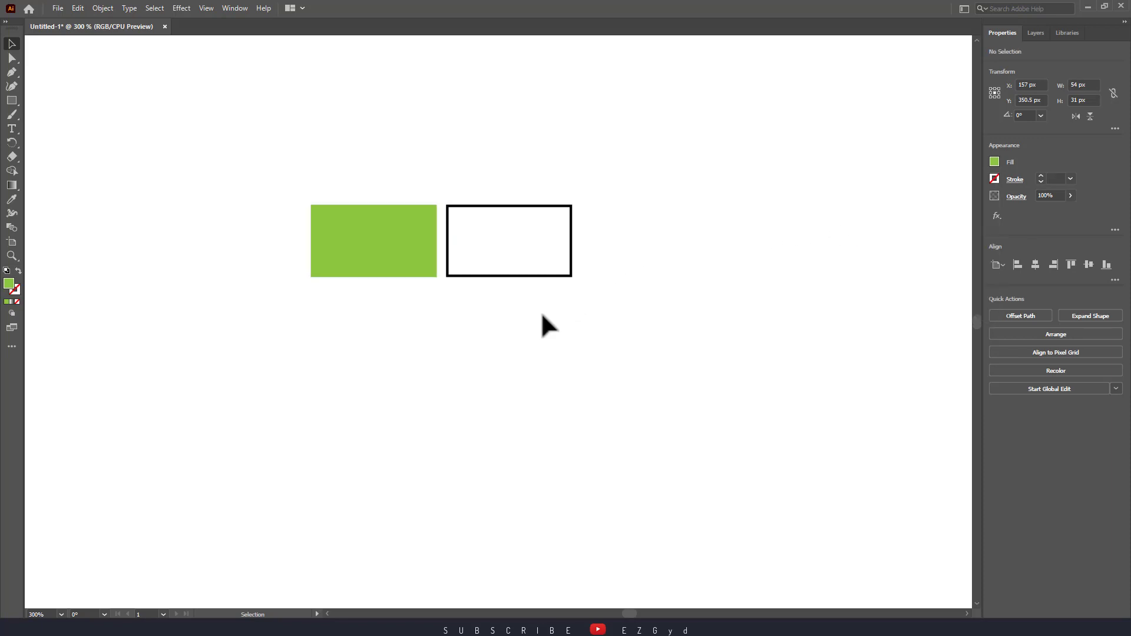
- Move both rectangles together to the artboard's upper left
left_click(505, 274)
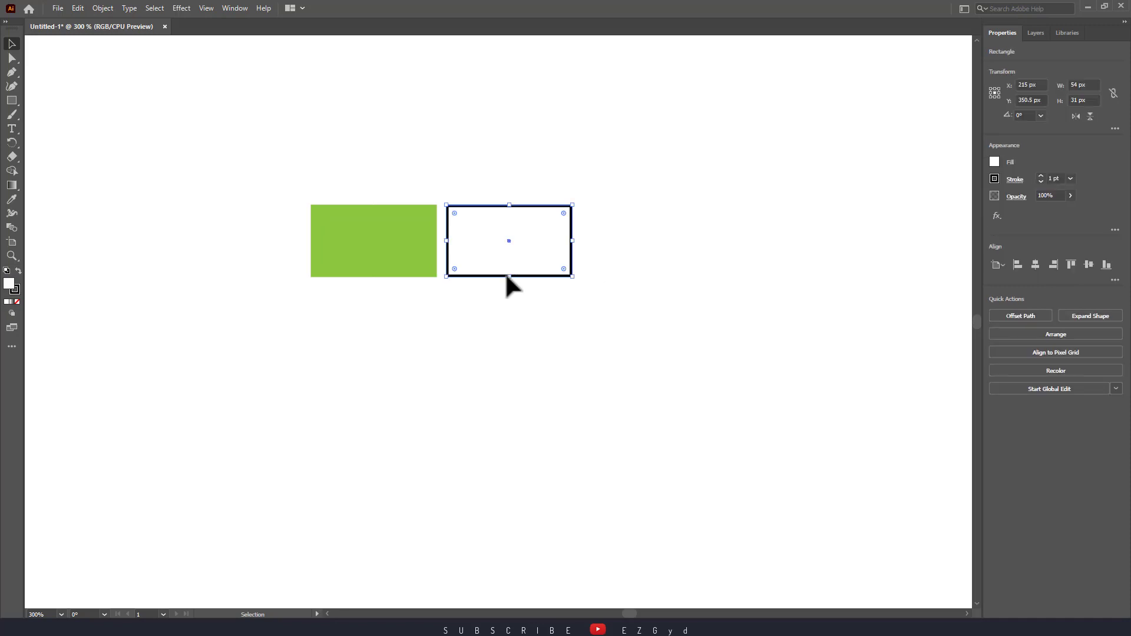
left_click(403, 268)
left_click(495, 367)
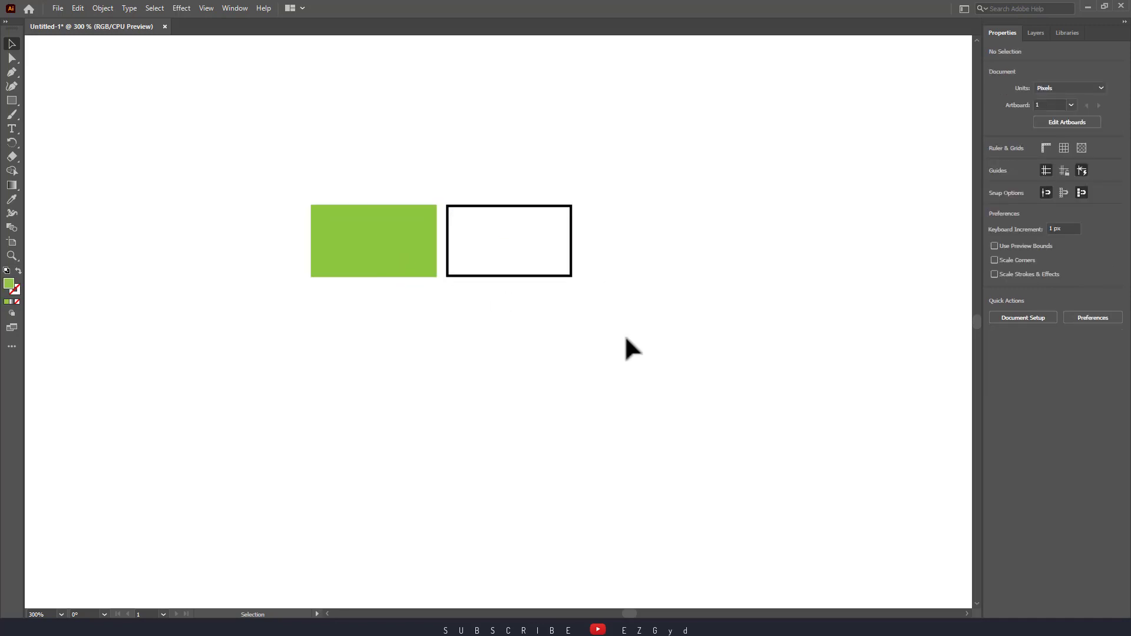
mouse_move(625, 338)
left_mouse_down()
mouse_move(372, 203)
mouse_move(517, 136)
mouse_move(170, 82)
left_mouse_up()
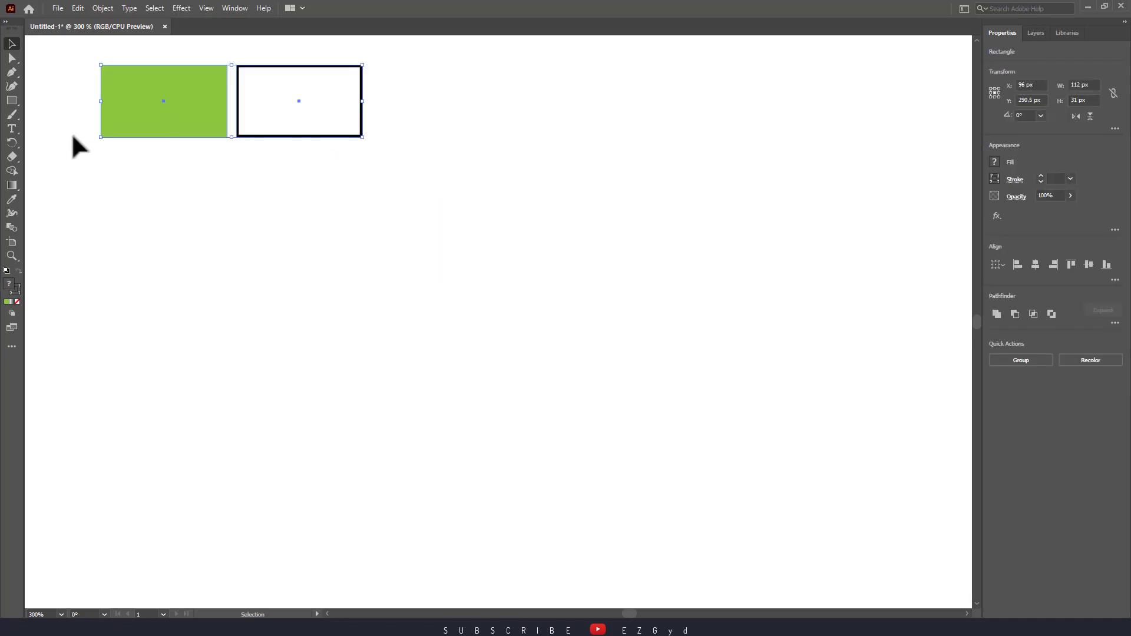
- Draw a small green square and enlarge it near the artboard centre
left_click(73, 136)
left_click(12, 100)
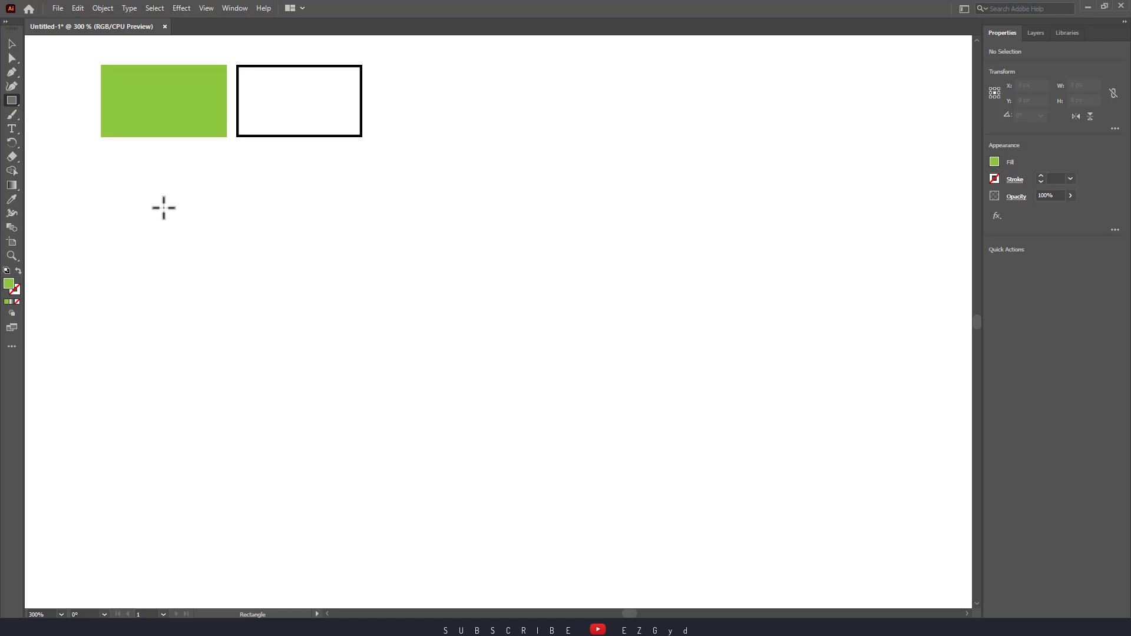
mouse_move(156, 203)
left_mouse_down()
mouse_move(202, 267)
mouse_move(238, 283)
left_mouse_up()
left_click_drag(197, 243, 416, 285)
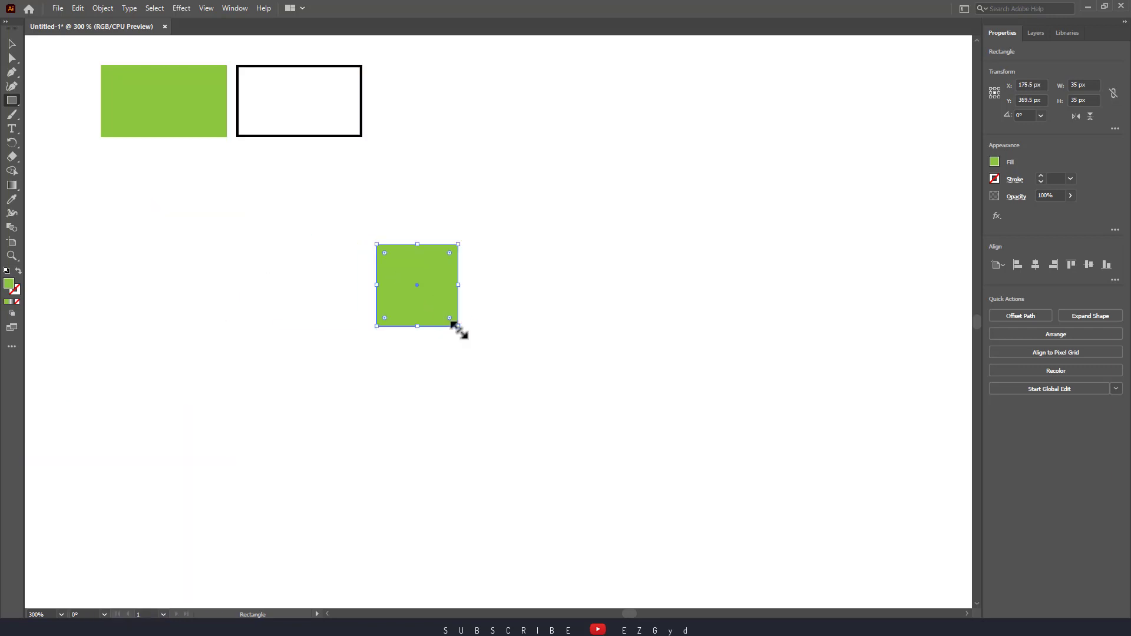
left_click_drag(457, 325, 489, 356)
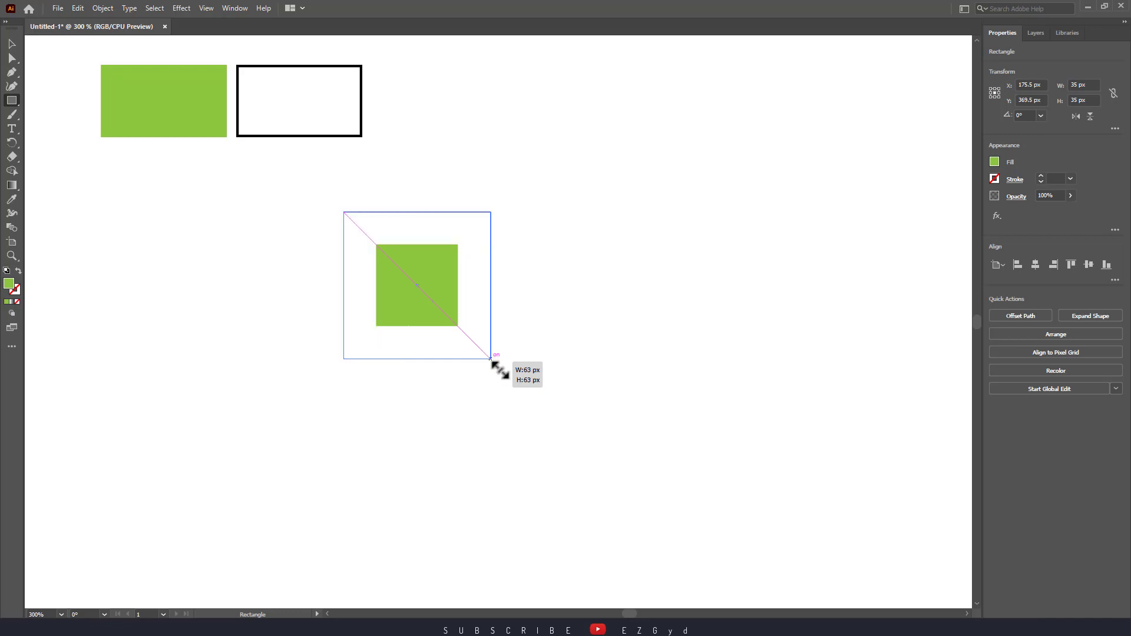
mouse_move(489, 356)
left_mouse_down()
mouse_move(513, 393)
mouse_move(462, 323)
mouse_move(469, 330)
left_mouse_up()
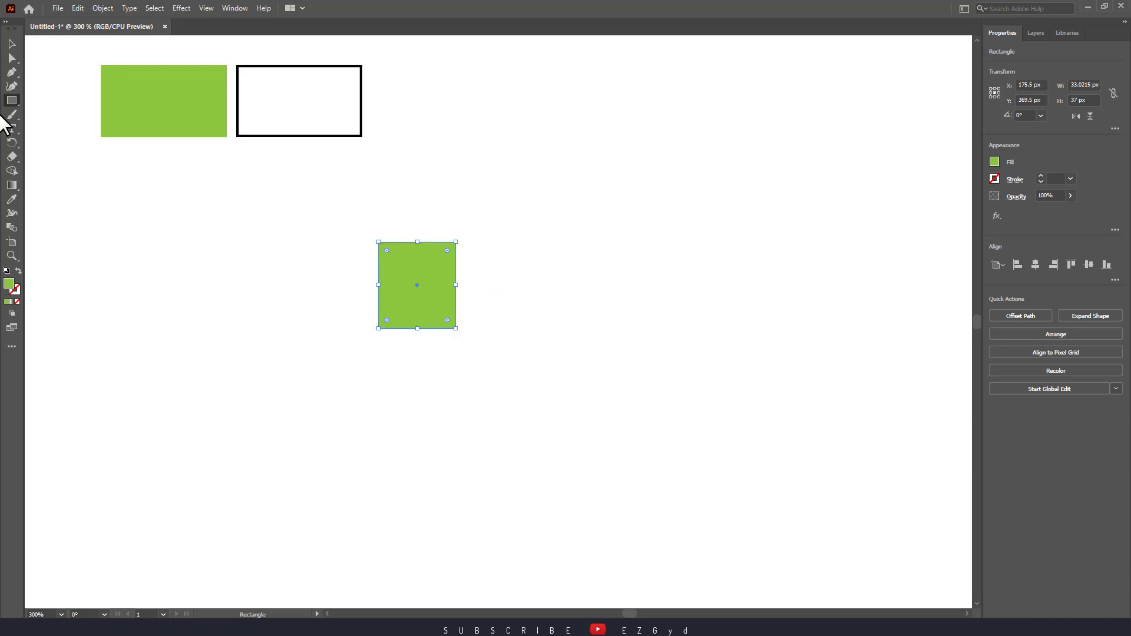
- Move the green square up beside the outlined rectangle in the top row
left_click(12, 44)
left_click_drag(403, 302, 409, 134)
key("ctrl+z")
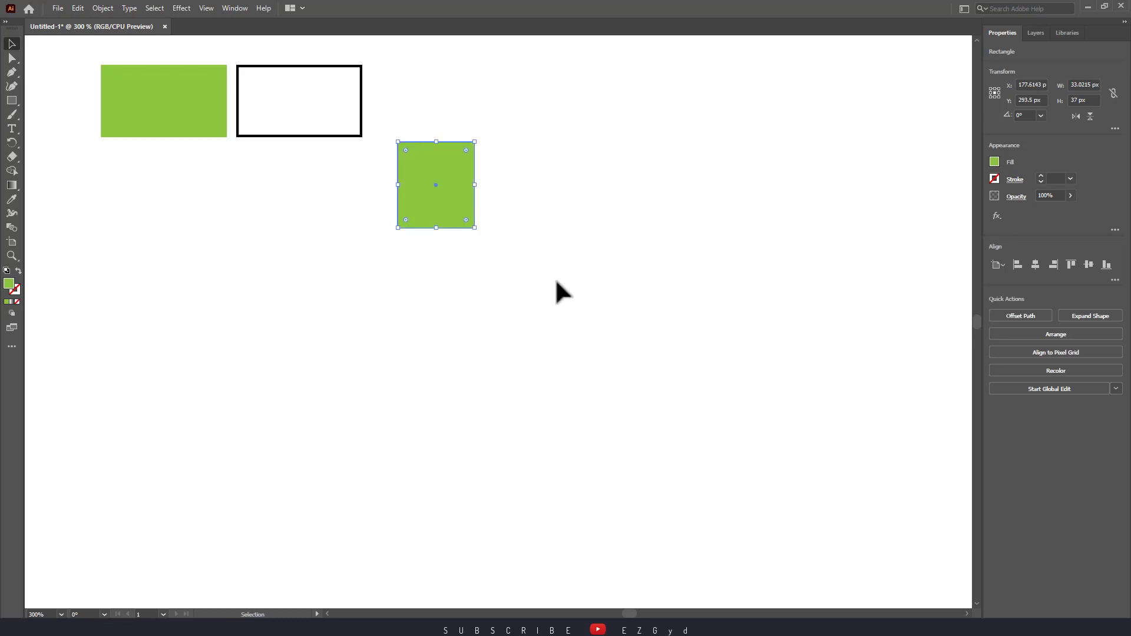
left_click(555, 288)
left_click_drag(462, 200, 440, 128)
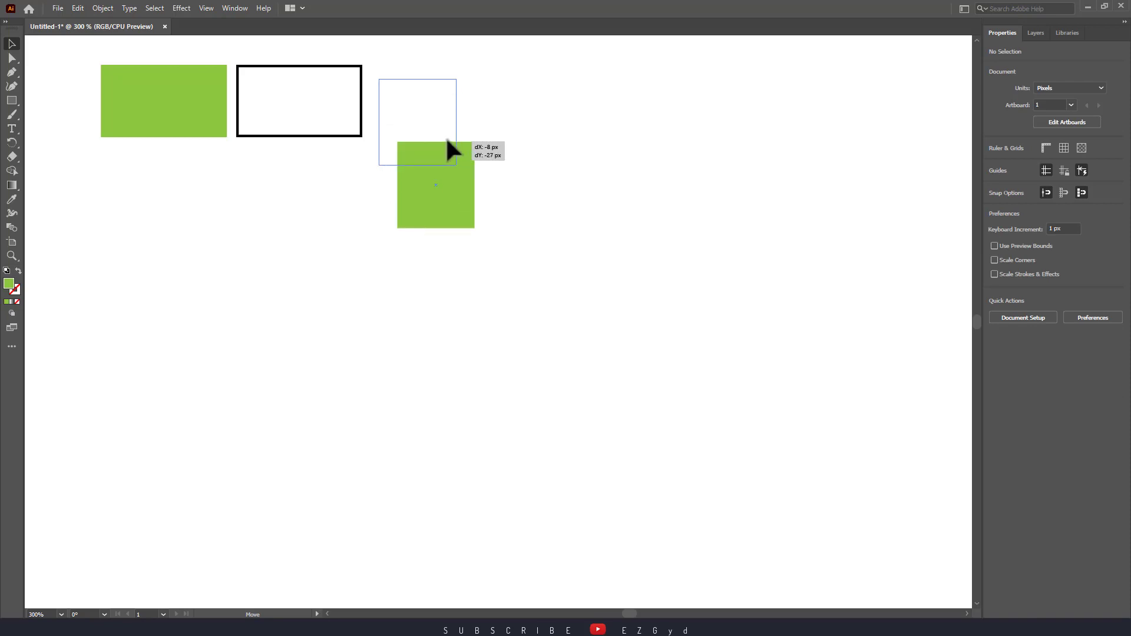
left_click(496, 240)
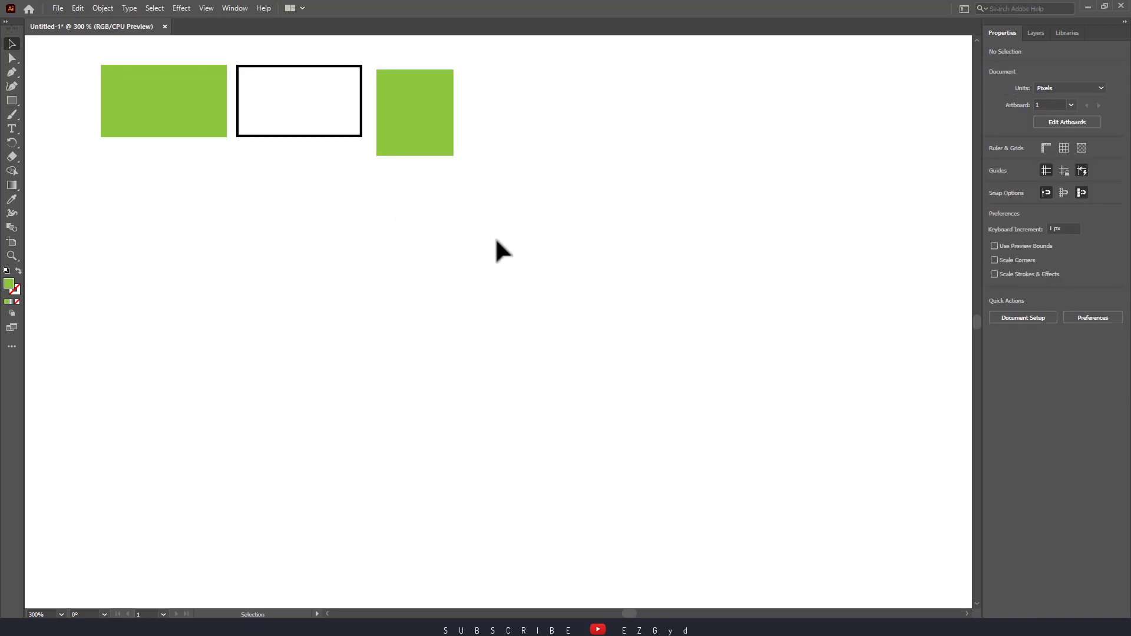
- Draw a green rectangle below the row and round its corners into a pill
left_click(16, 97)
left_click_drag(339, 266, 505, 346)
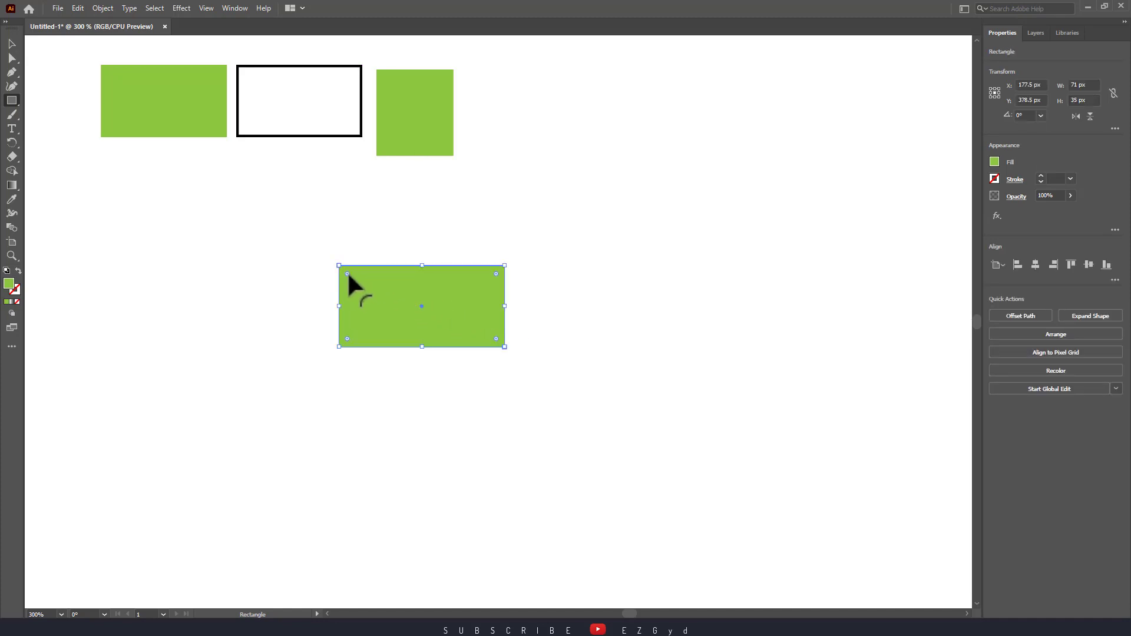
left_click_drag(348, 273, 378, 298)
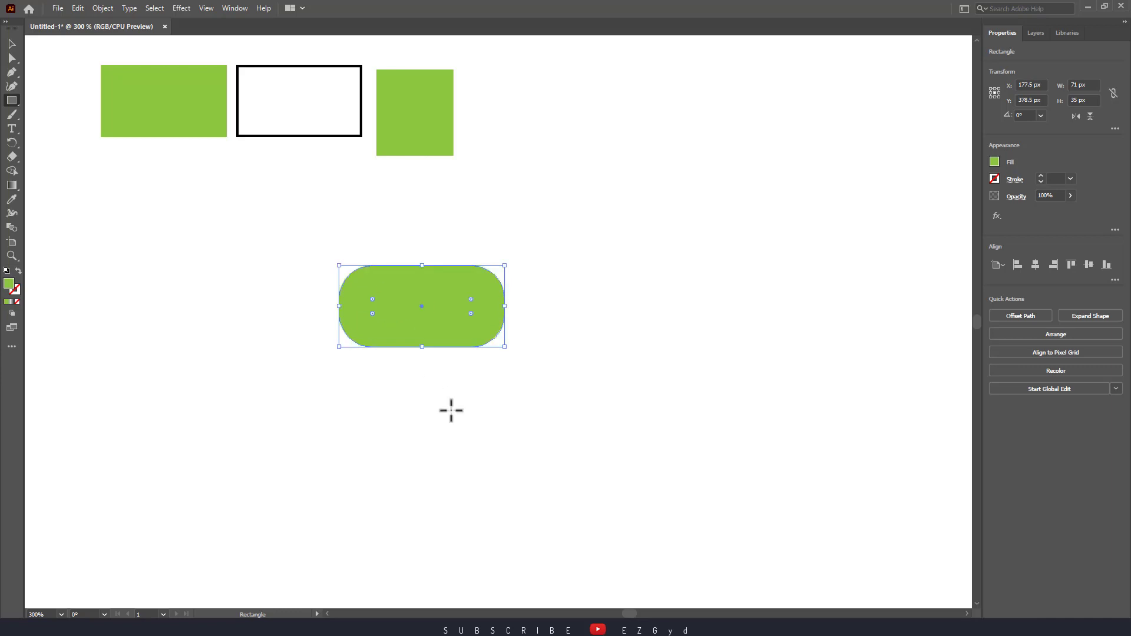
left_click(451, 410)
left_click(598, 333)
key("v")
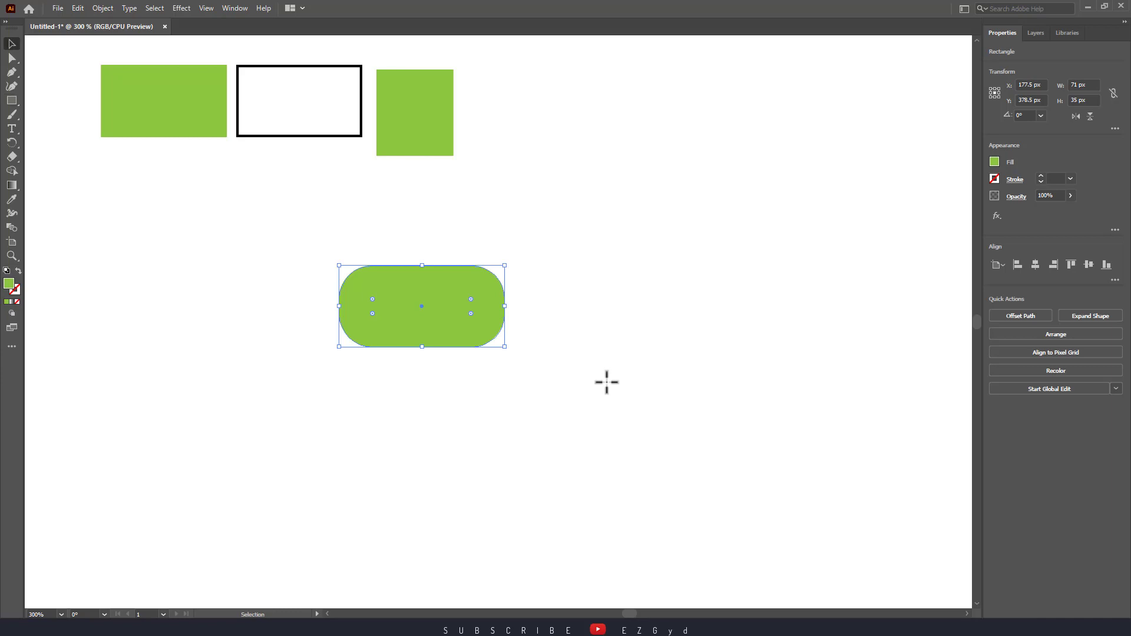
left_click(606, 382)
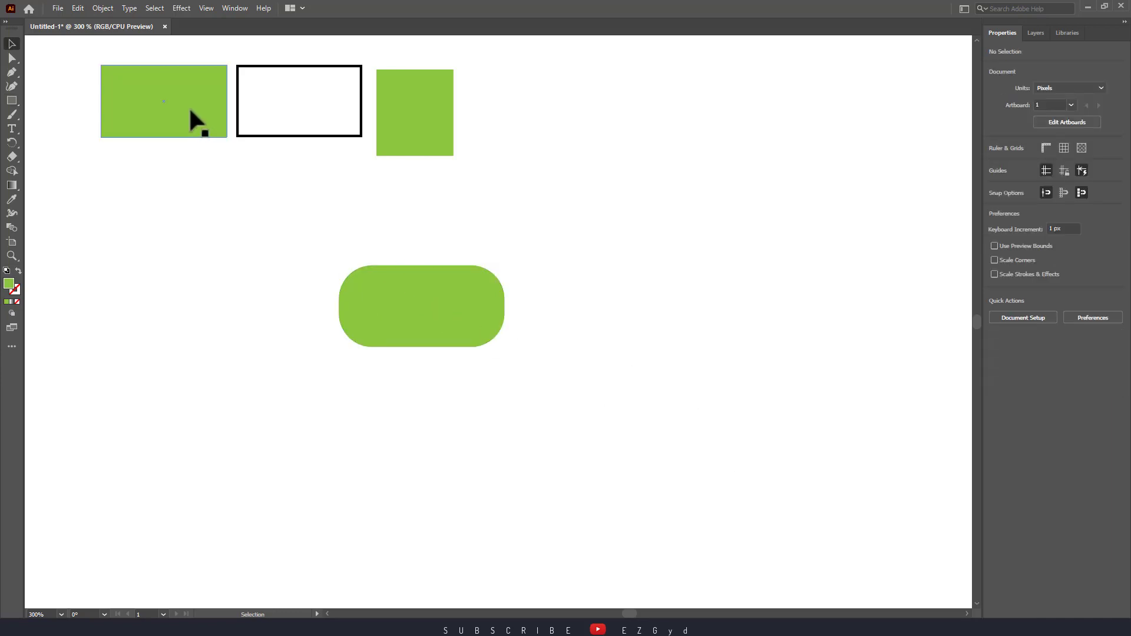
- Duplicate the first green rectangle below the row and round its upper-right corner
left_click_drag(189, 115, 250, 315, "alt")
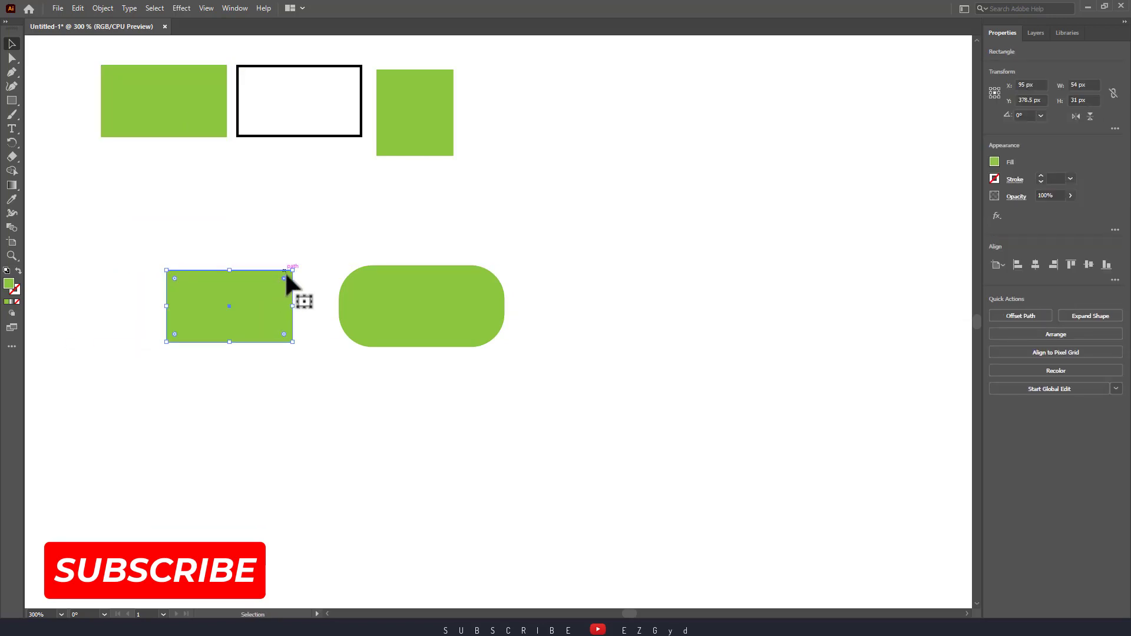
left_click_drag(283, 278, 211, 304)
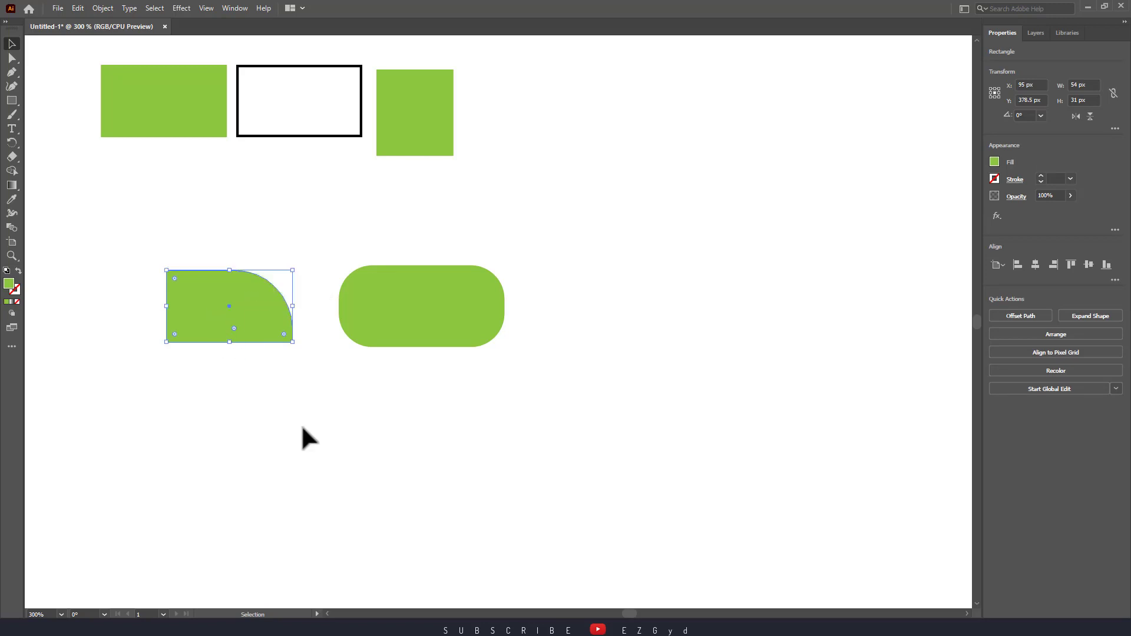
left_click(302, 425)
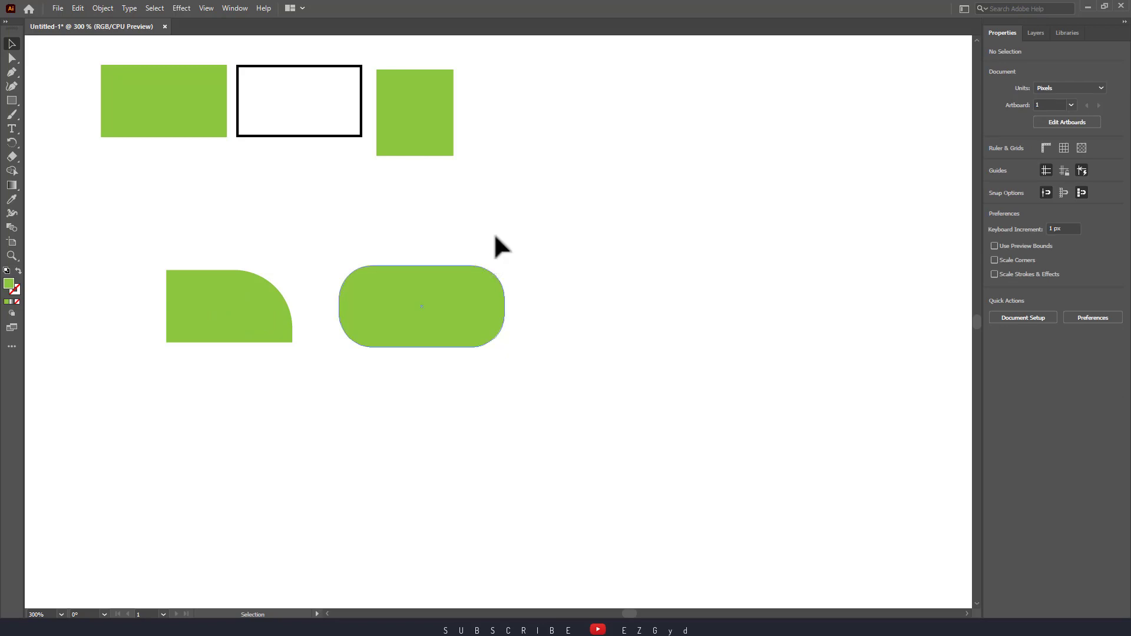
- Copy the green square beside the pill and slightly round all four corners
left_click_drag(440, 132, 576, 283)
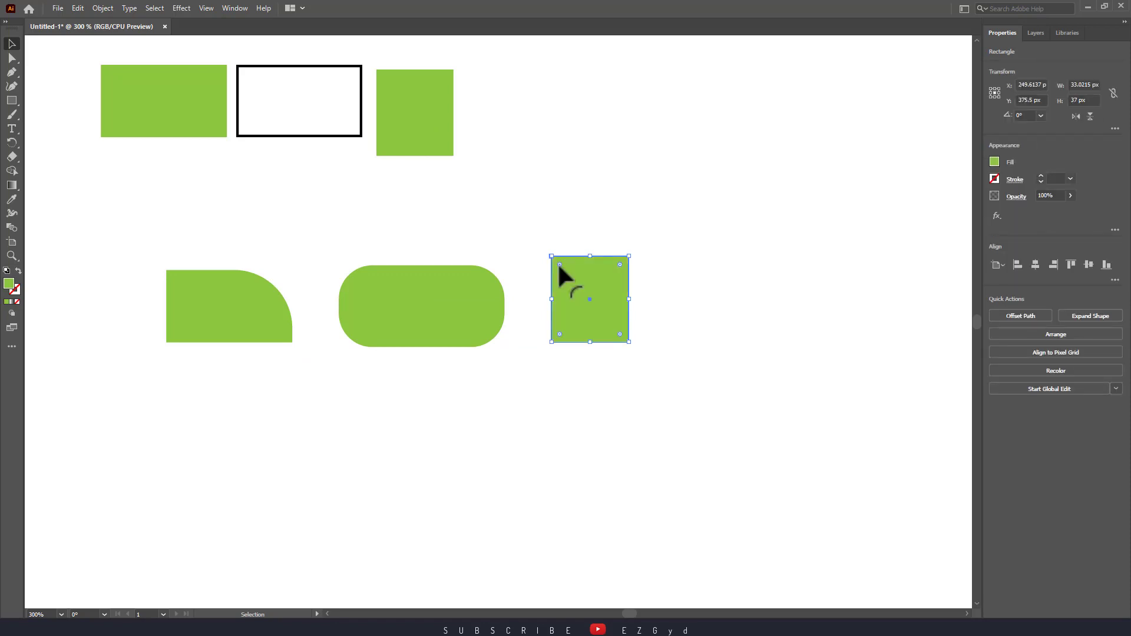
key("shift+F8")
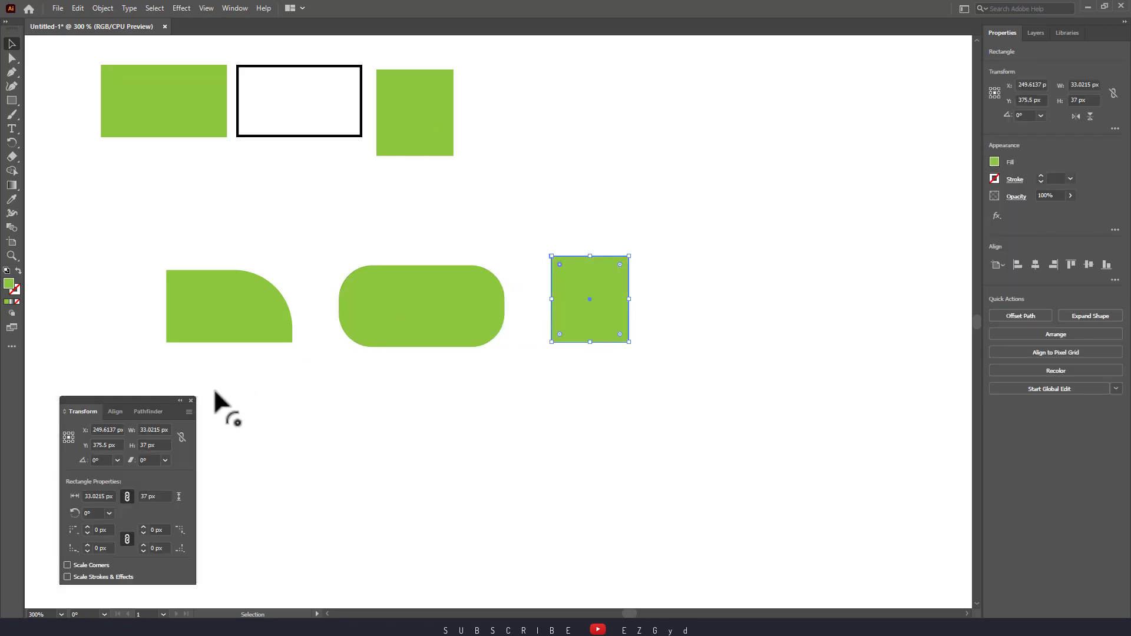
left_click(191, 400)
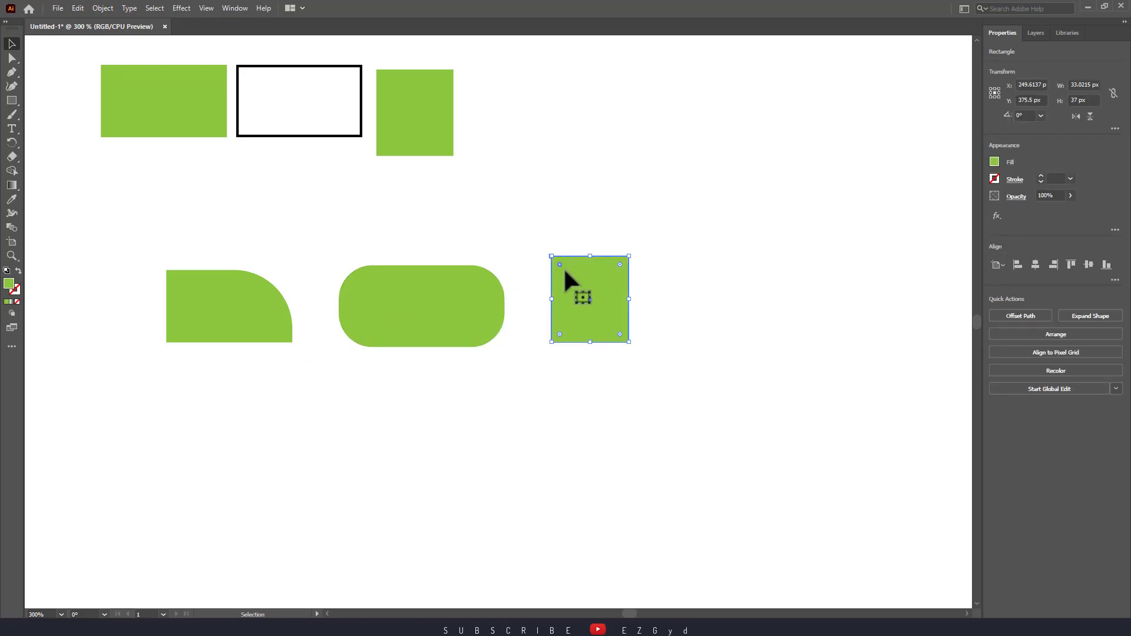
left_click(588, 367)
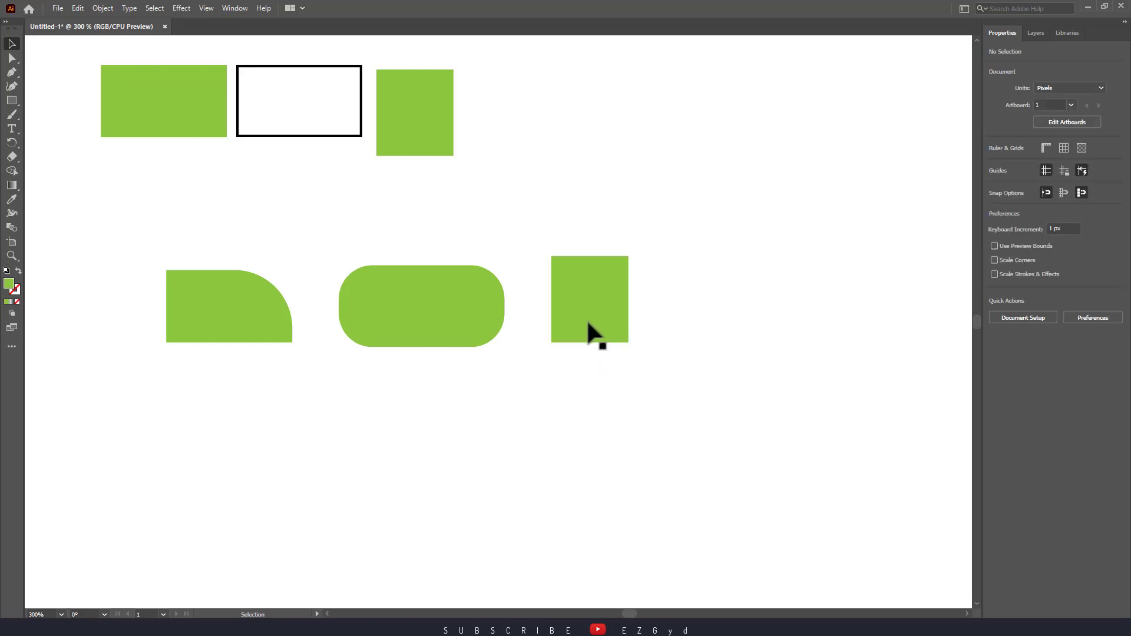
left_click(589, 333)
left_click_drag(557, 263, 568, 275)
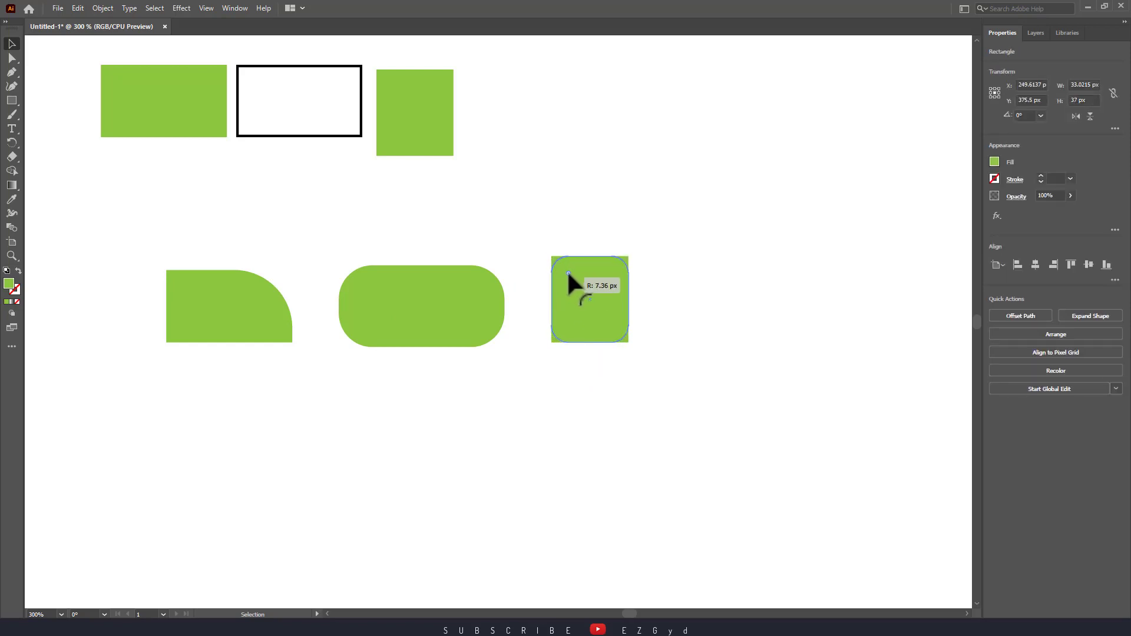
left_click(603, 380)
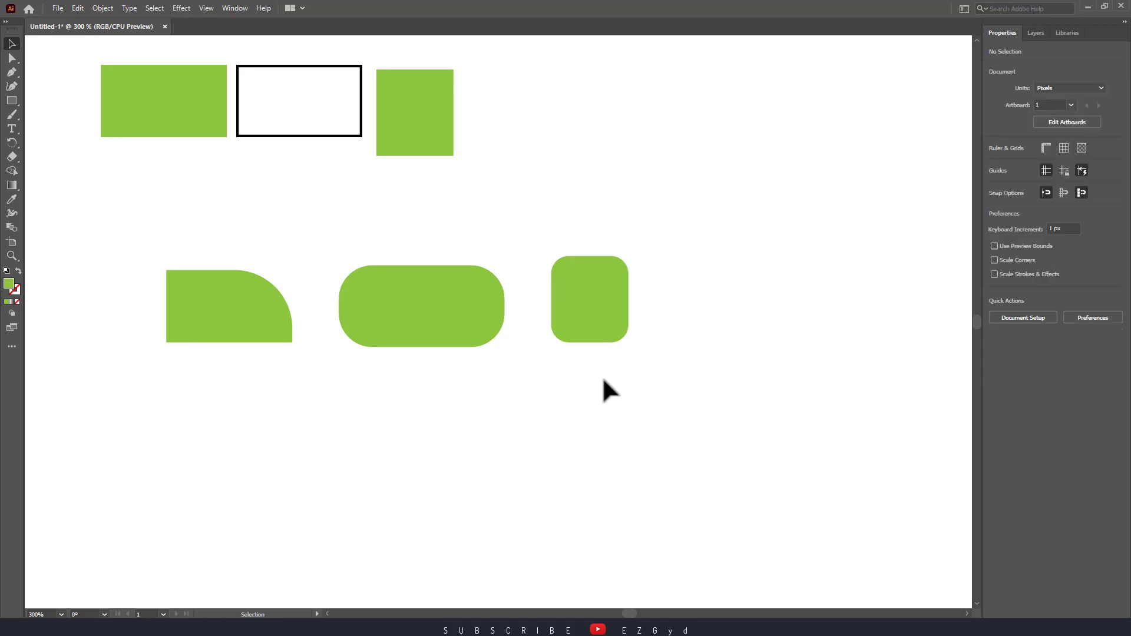
- Copy the square again to the right and round only its top-left corner
mouse_move(431, 145)
left_mouse_down()
mouse_move(700, 306)
mouse_move(709, 324)
left_mouse_up()
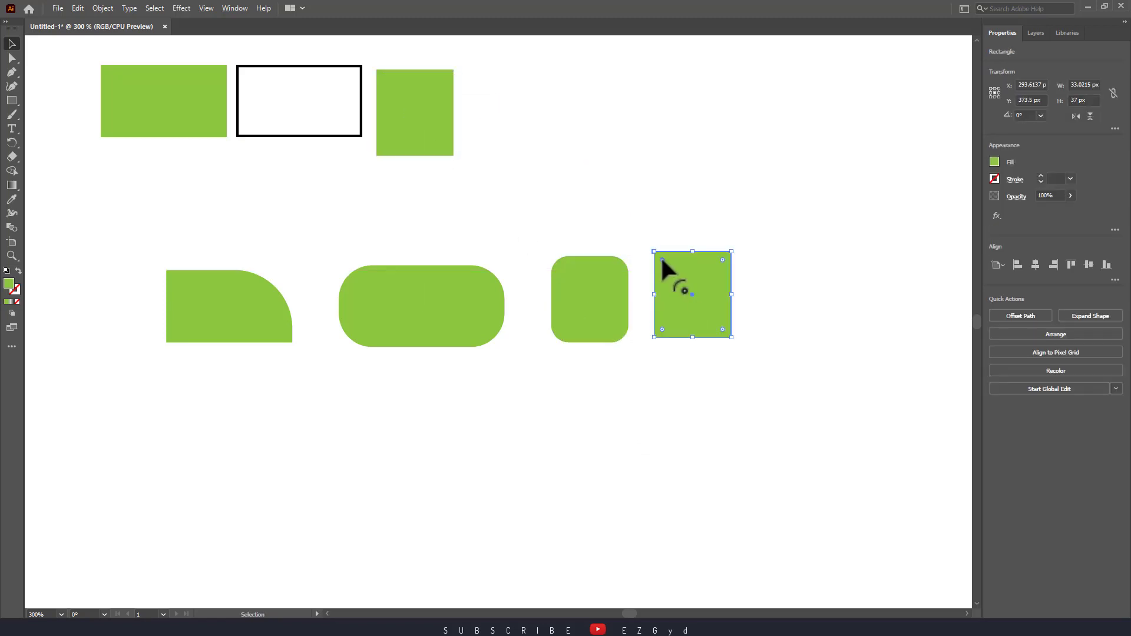
left_click_drag(661, 259, 705, 319)
left_click(711, 377)
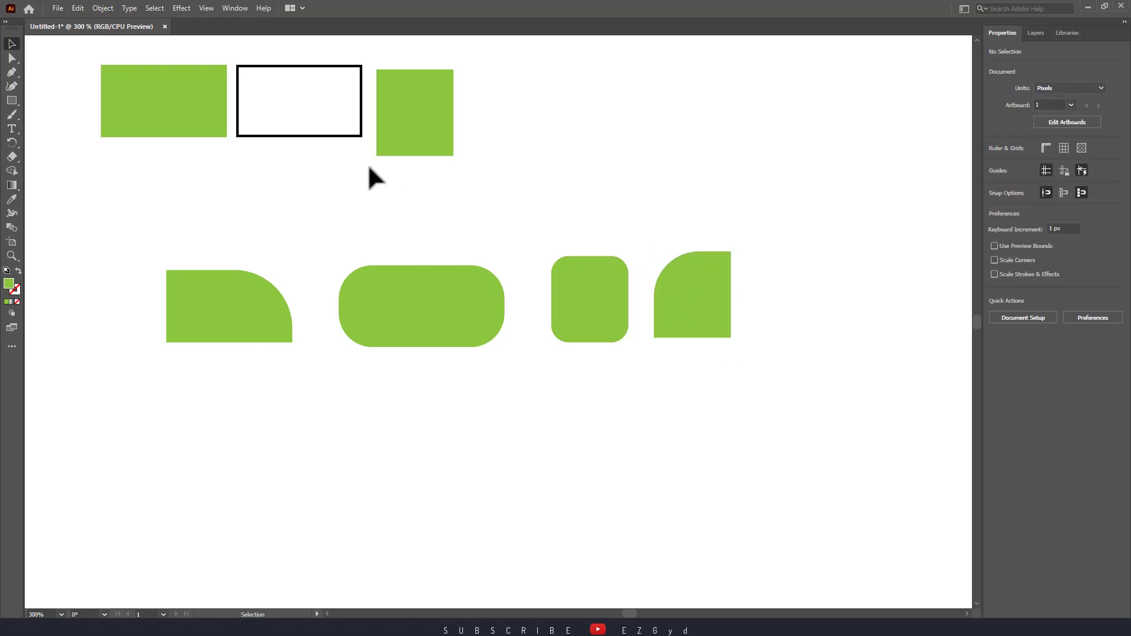
- Line up the outlined rectangle, green rectangle, square, pill and rounded shapes in one top row
left_click_drag(321, 135, 144, 220)
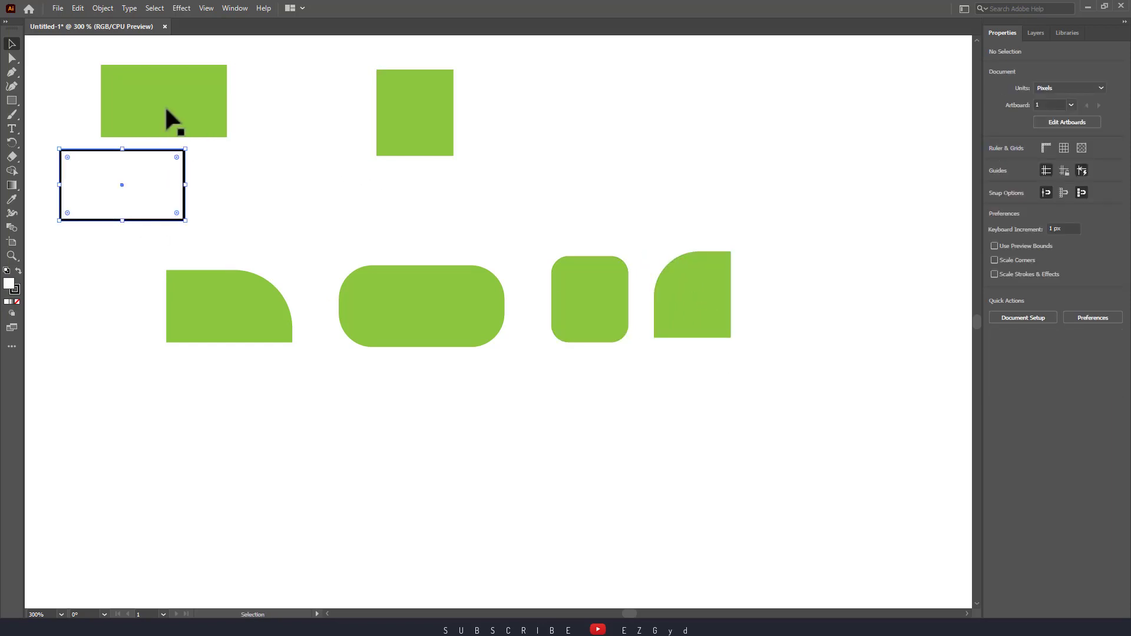
left_click_drag(167, 112, 268, 200)
left_click_drag(427, 140, 400, 206)
left_click_drag(441, 303, 549, 197)
left_click_drag(178, 303, 680, 193)
left_click_drag(594, 313, 811, 203)
mouse_move(708, 292)
left_mouse_down()
mouse_move(917, 187)
mouse_move(913, 220)
left_mouse_up()
left_click_drag(641, 396, 641, 323)
left_click(605, 398)
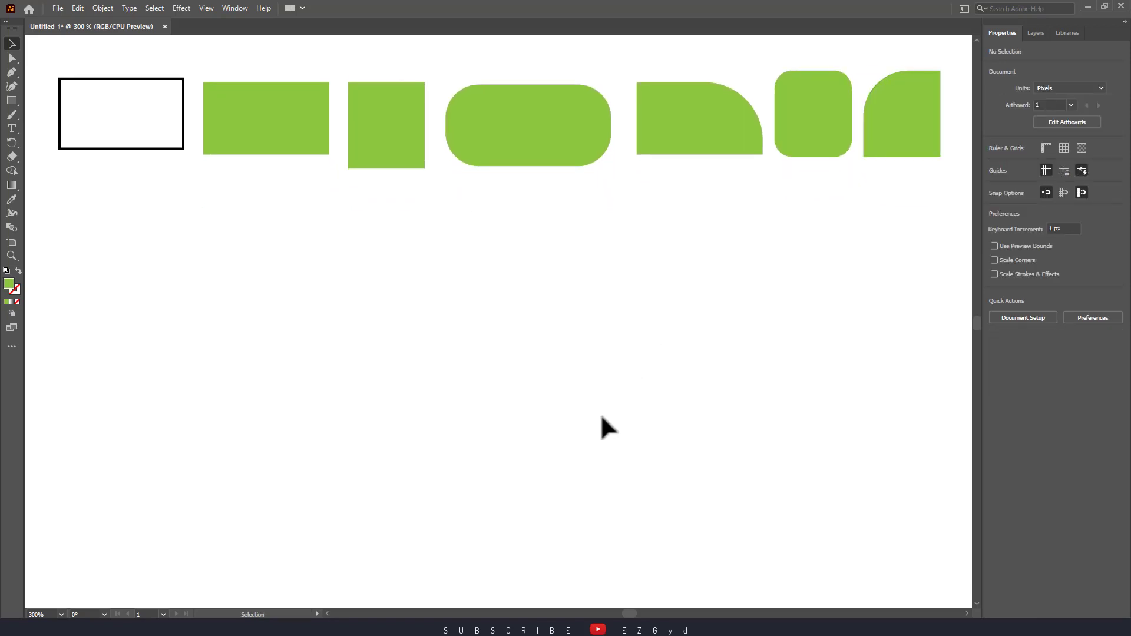
- Turn a green rectangle copy into a leaf, rotate it 45°, and place it below the outlined rectangle
left_click_drag(288, 130, 462, 334)
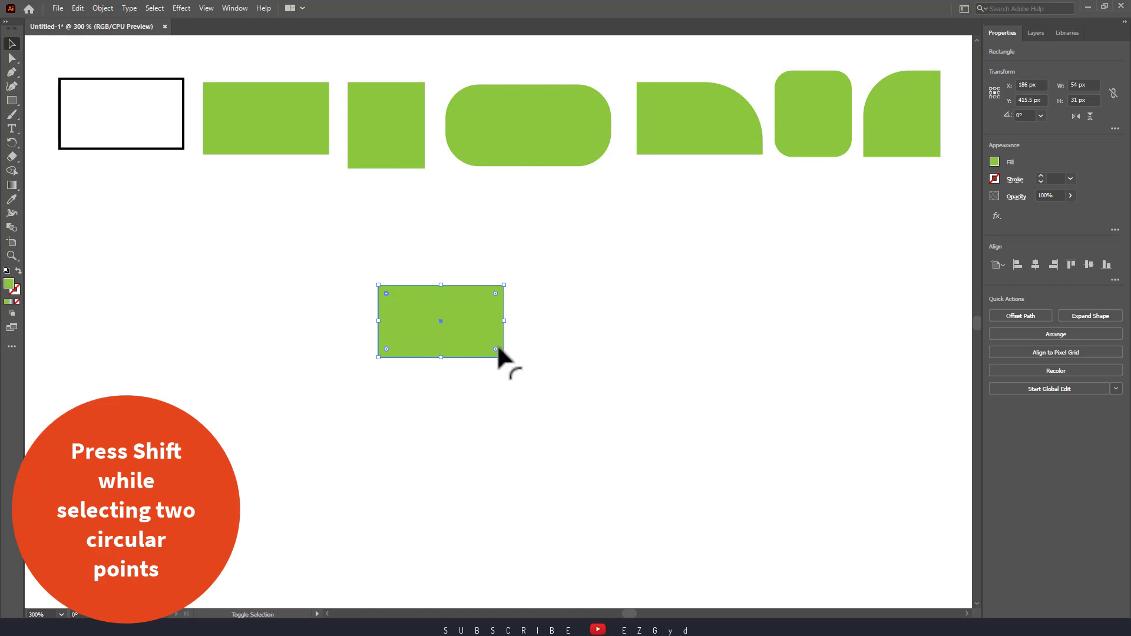
left_click_drag(495, 351, 453, 290)
left_click(534, 398)
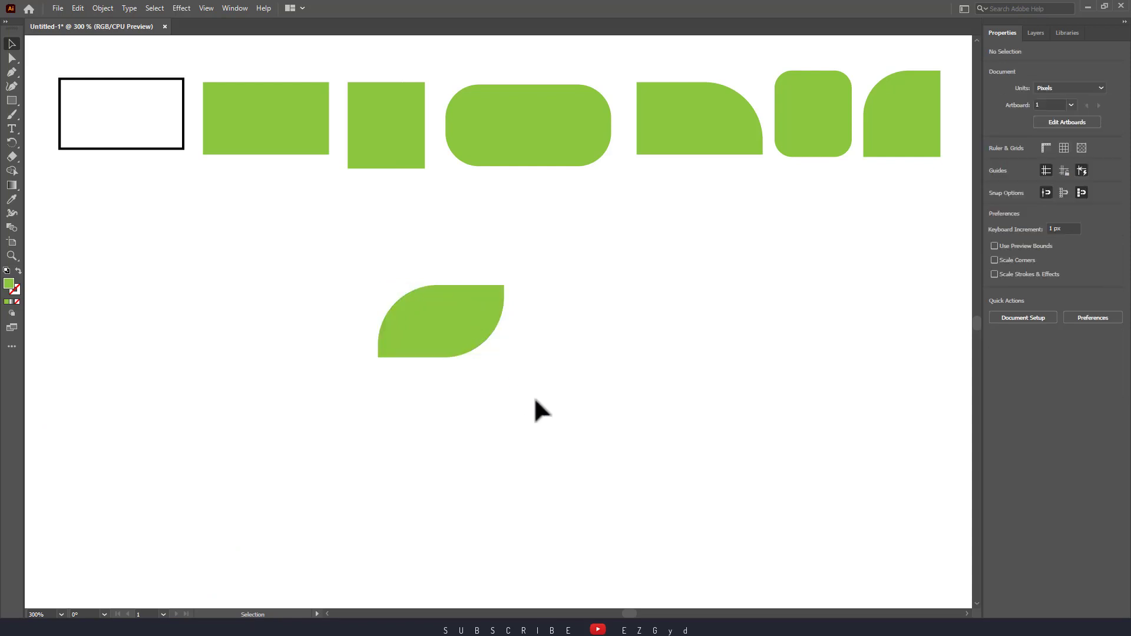
left_click(462, 340)
left_click_drag(510, 280, 471, 219)
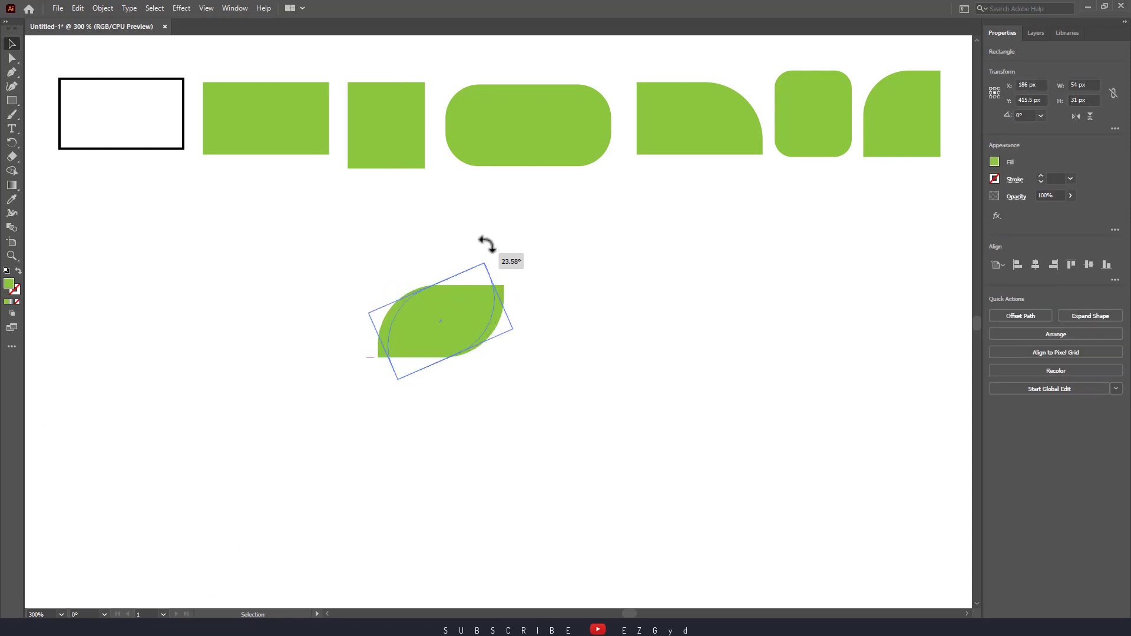
left_click(568, 359)
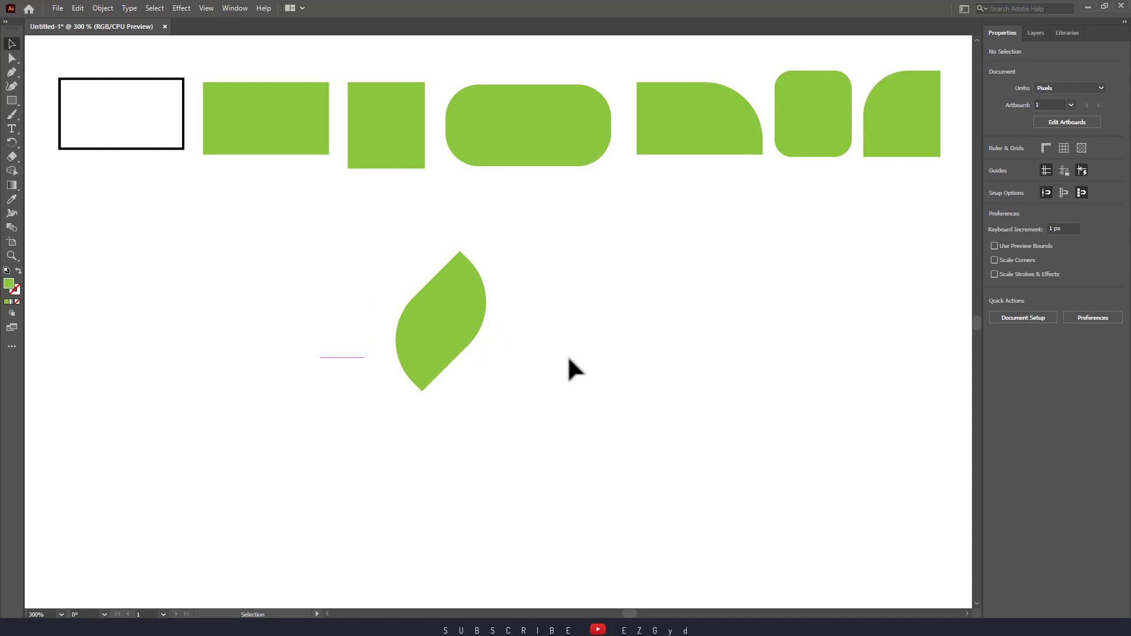
mouse_move(466, 325)
left_mouse_down()
mouse_move(281, 327)
mouse_move(145, 247)
left_mouse_up()
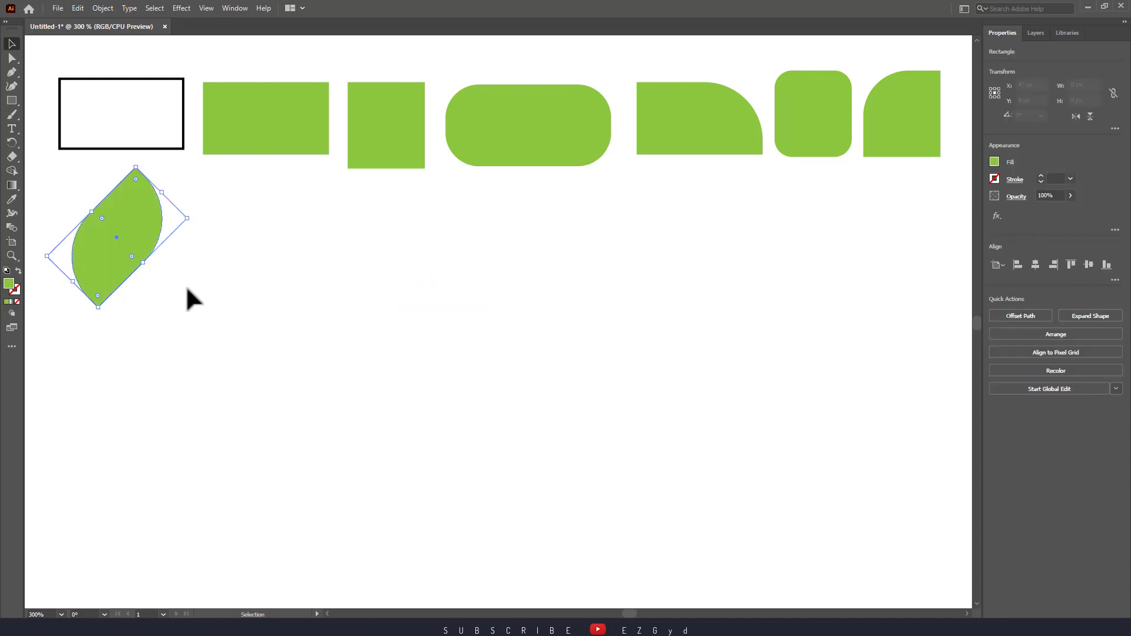
- Draw a green ellipse below the top row with the Ellipse tool
left_click(263, 353)
left_click(10, 100)
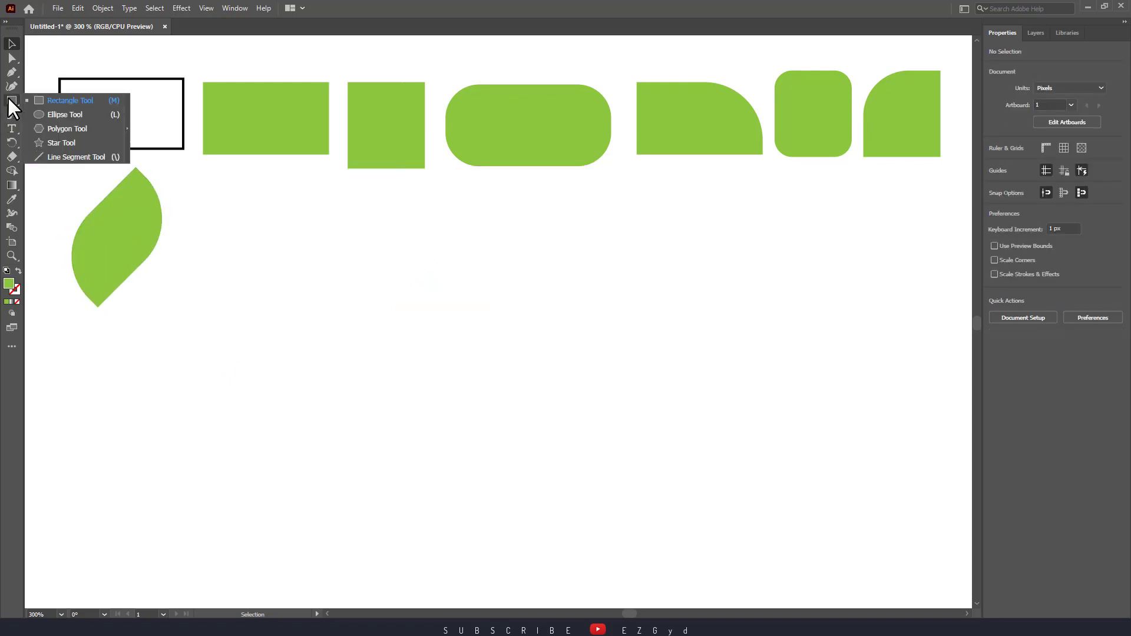
left_click(86, 115)
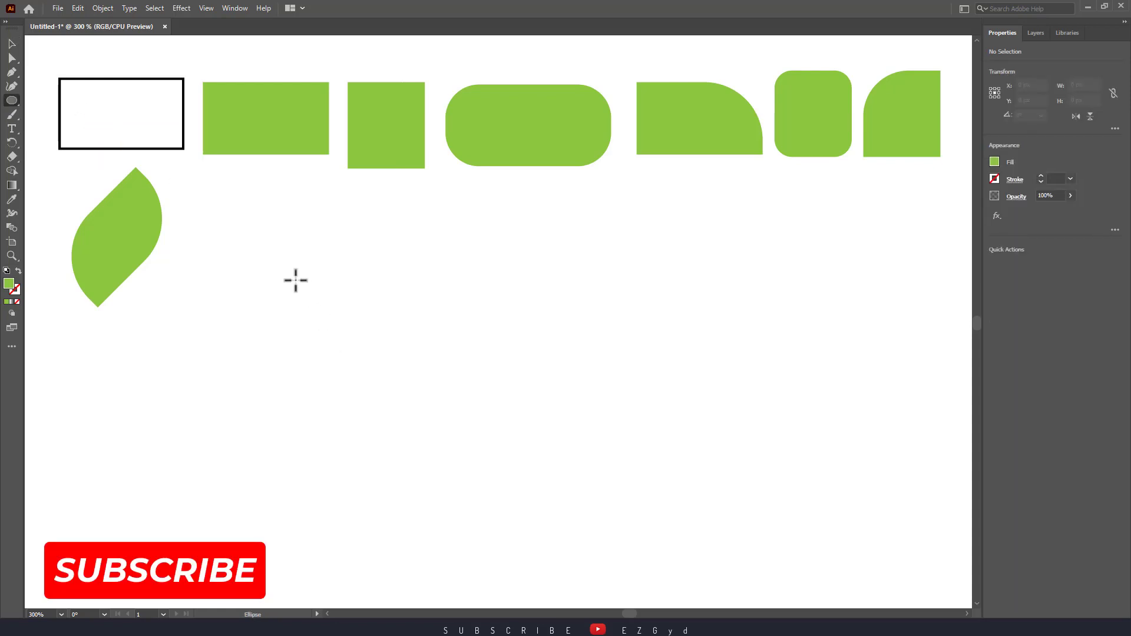
left_click_drag(313, 277, 460, 376)
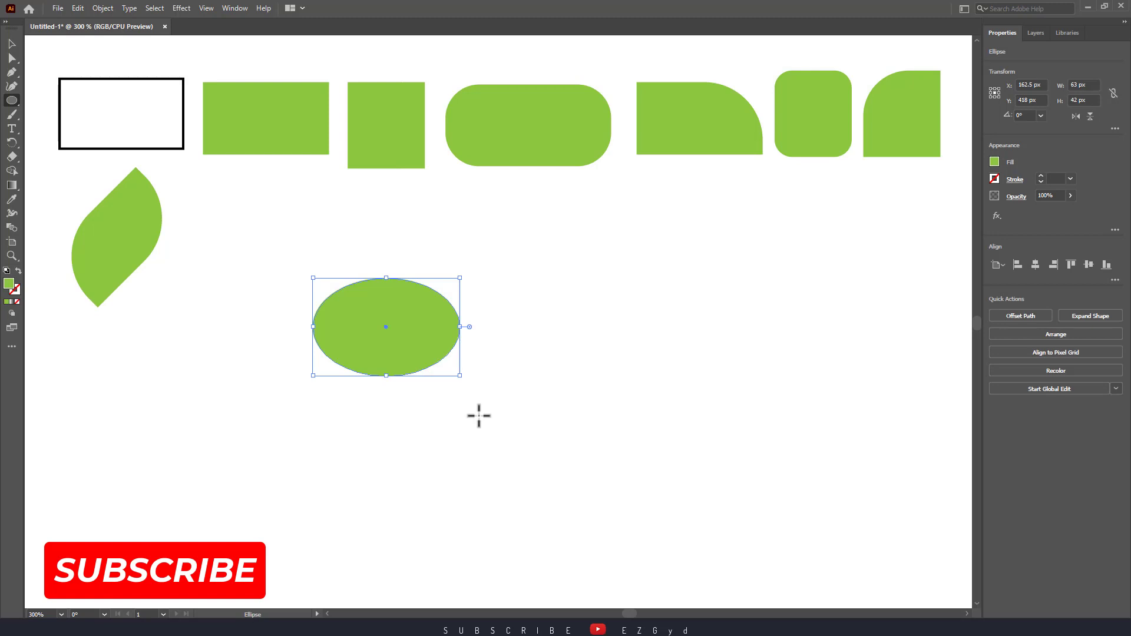
- Cycle screen modes with F, then reselect and deselect the green ellipse
key("f")
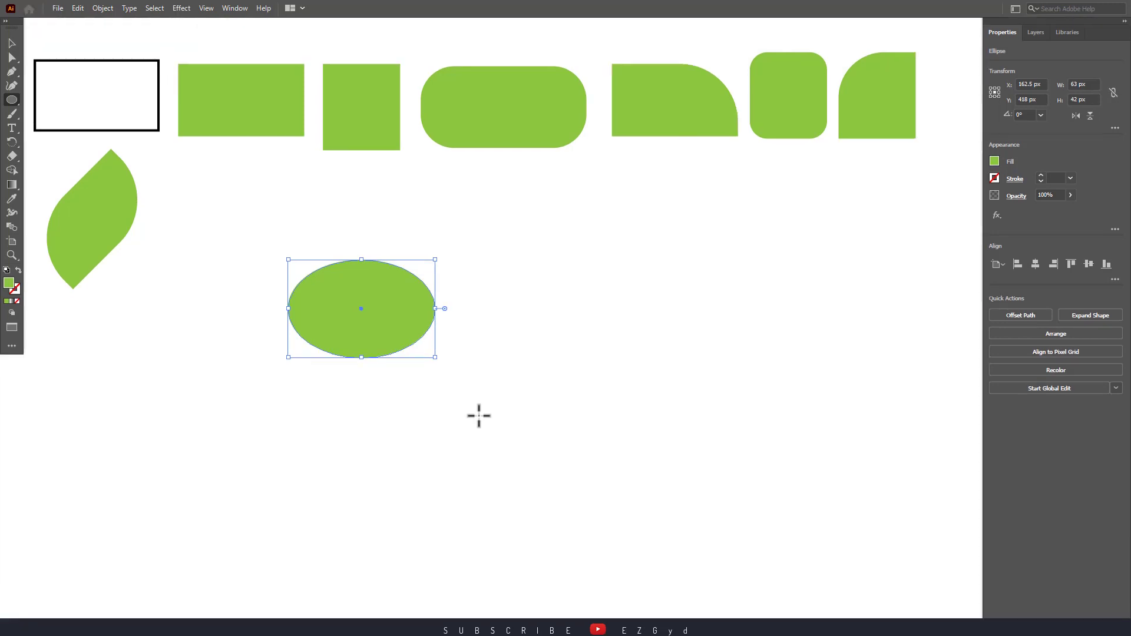
key("v")
key("f")
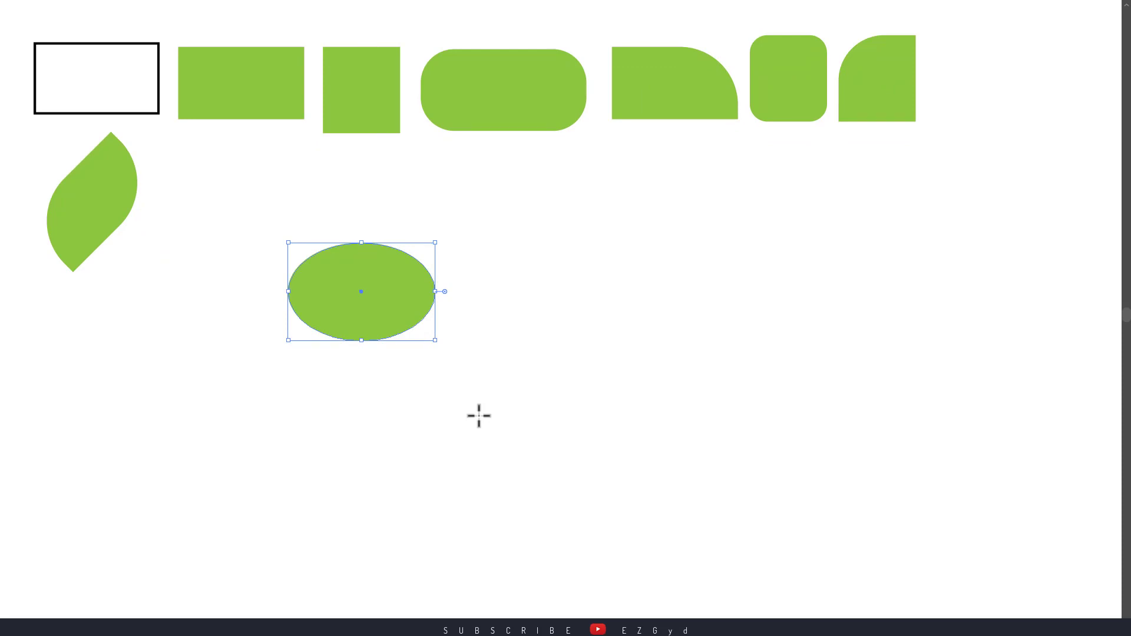
key("f")
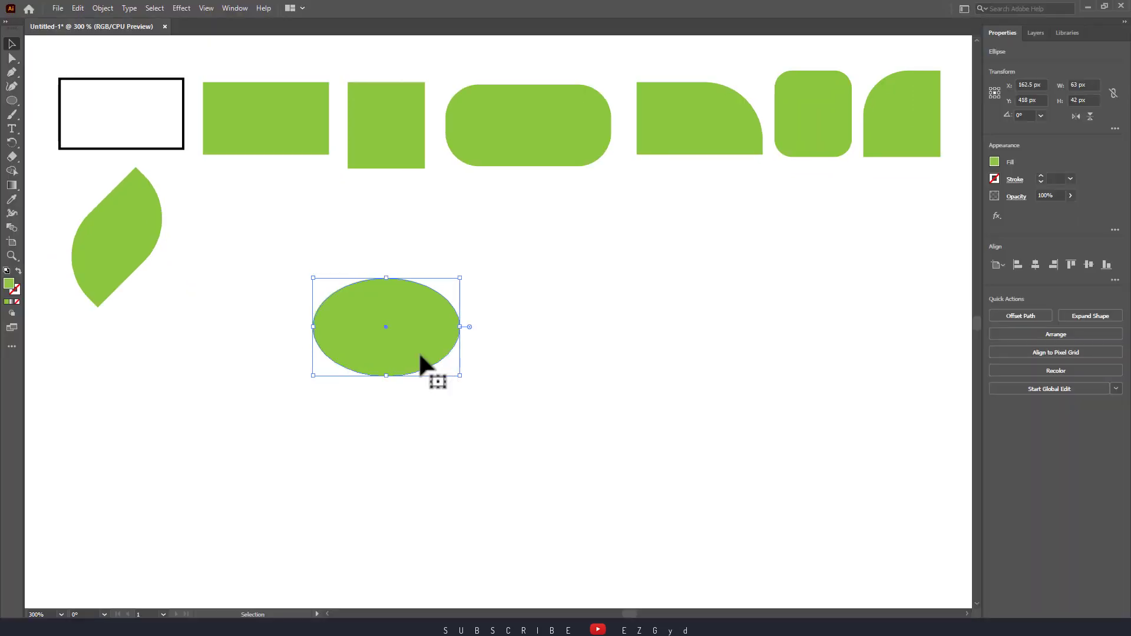
left_click(442, 425)
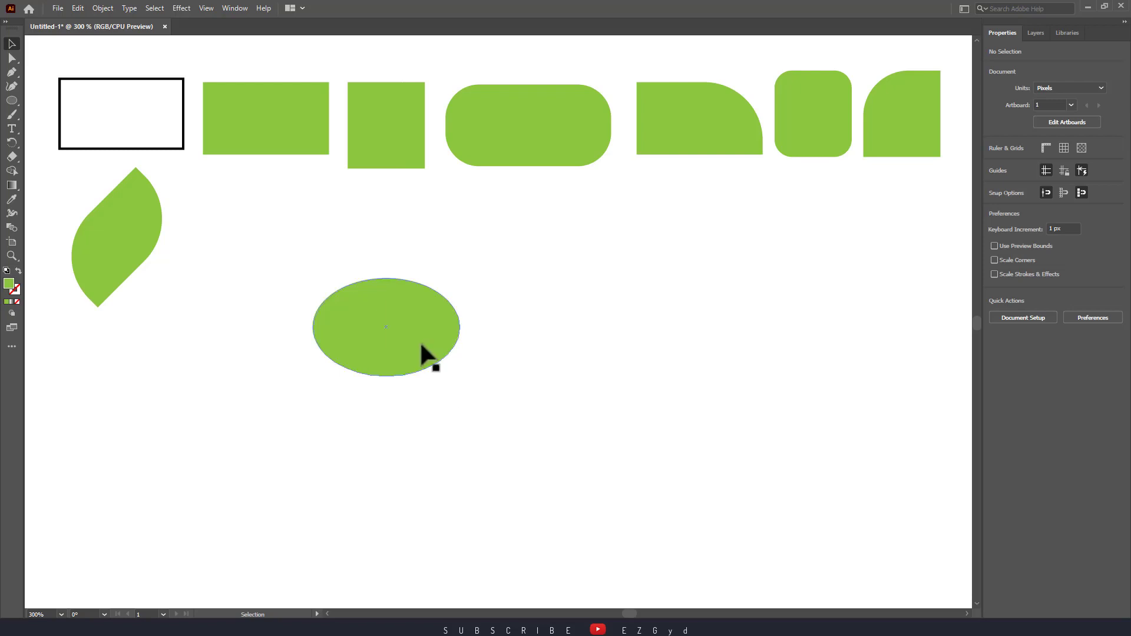
left_click(421, 351)
left_click(438, 415)
- Draw a small green circle and move it and the ellipse up beside the leaf
left_click(12, 100)
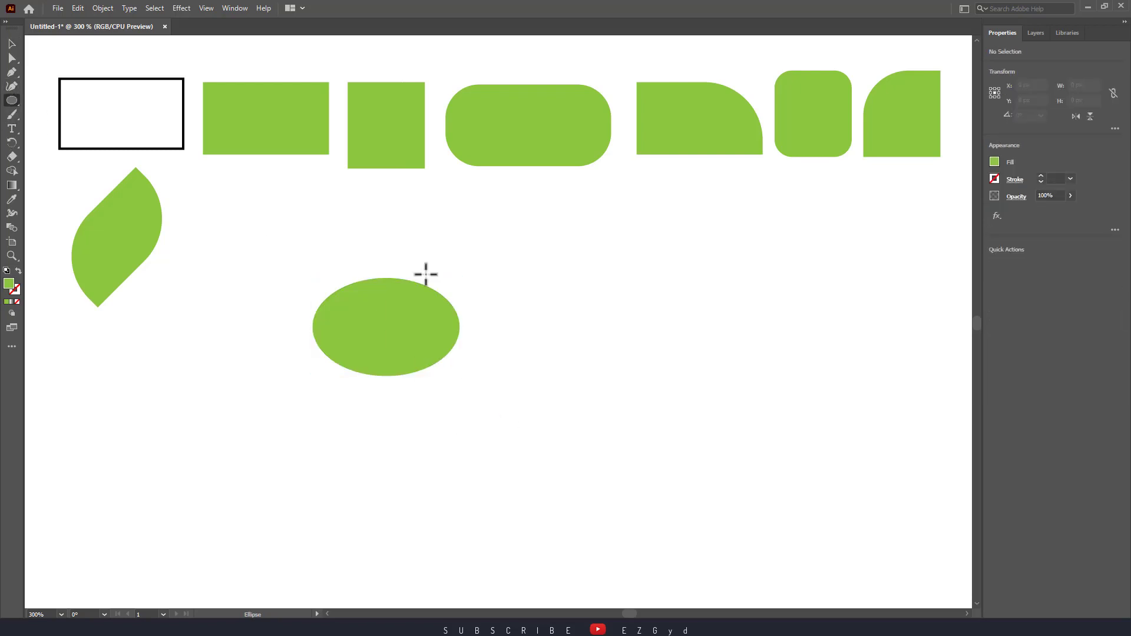
left_click_drag(555, 312, 641, 415)
key("v")
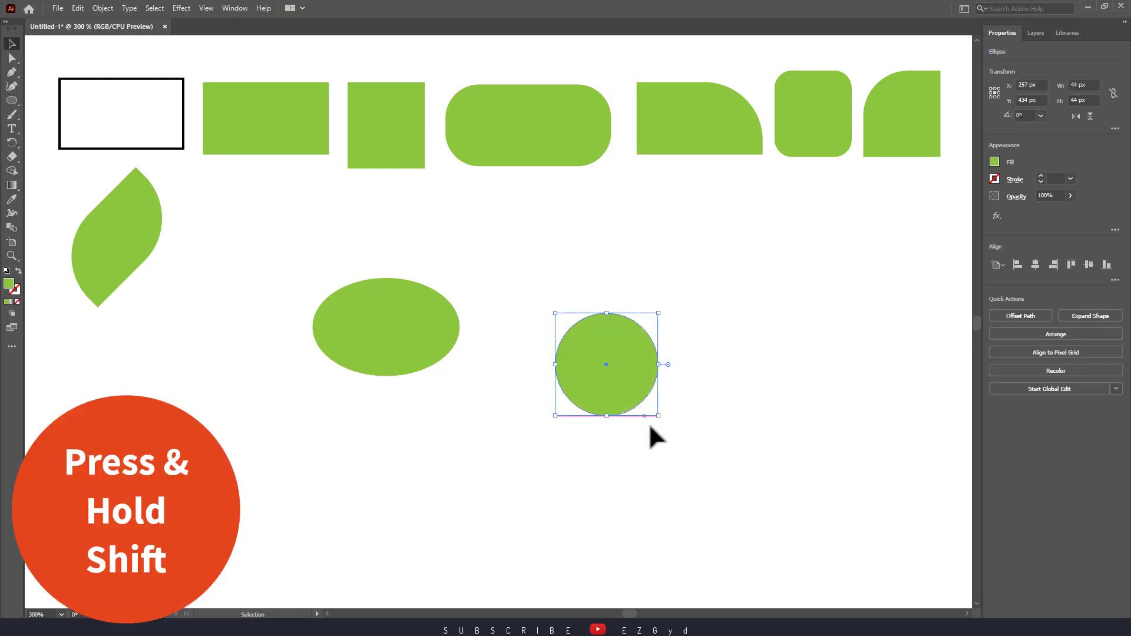
left_click(694, 448)
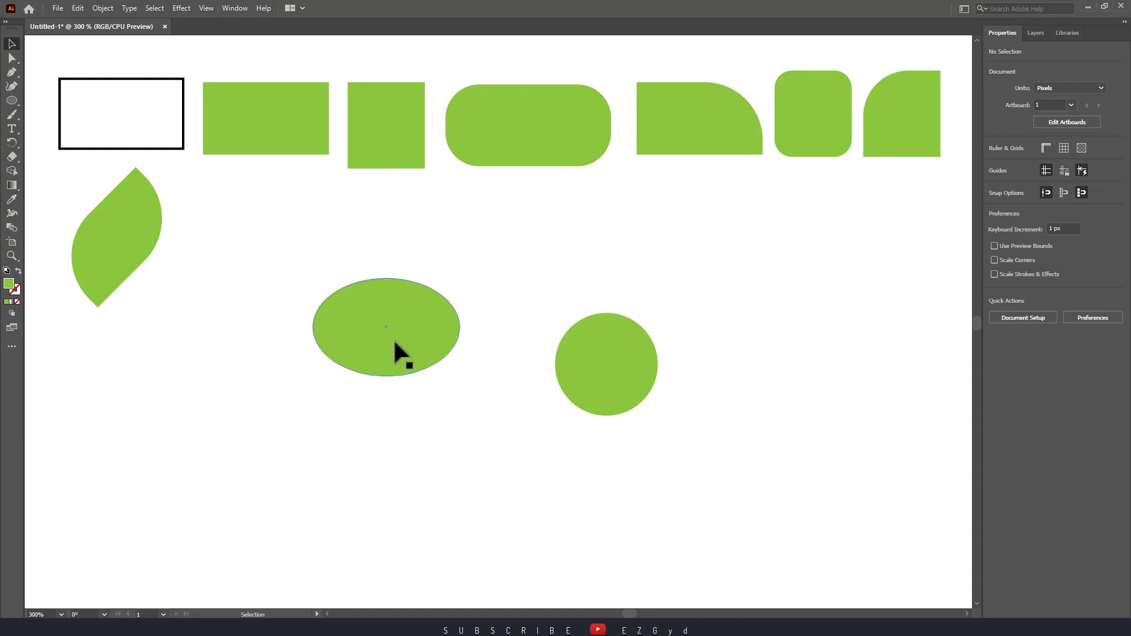
left_click_drag(394, 345, 284, 252)
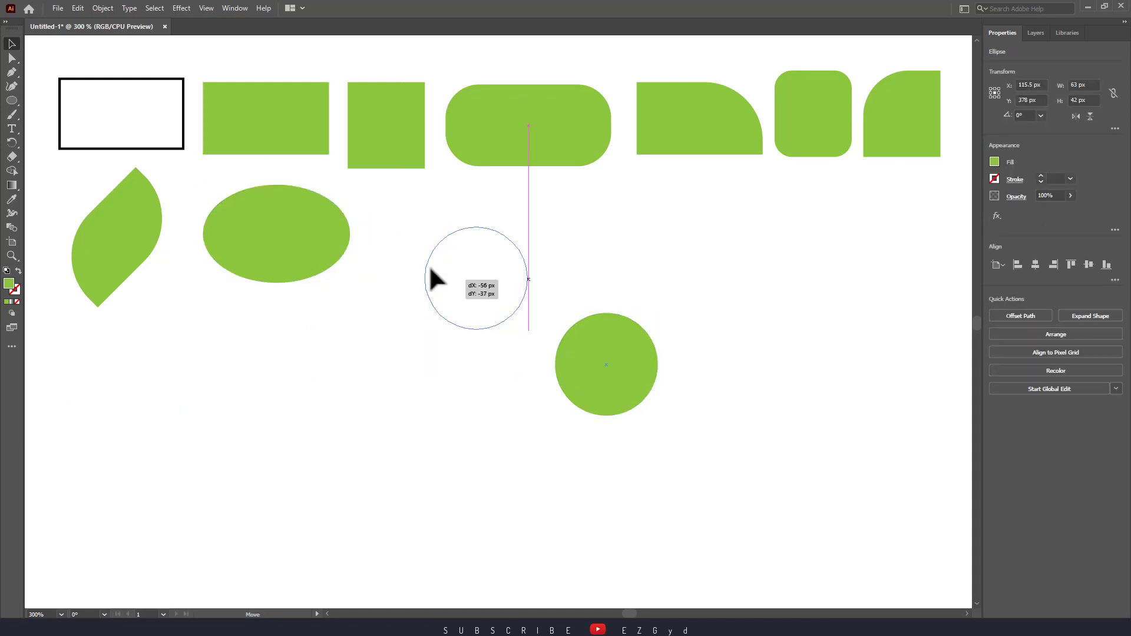
left_click_drag(570, 361, 388, 238)
left_click(473, 365)
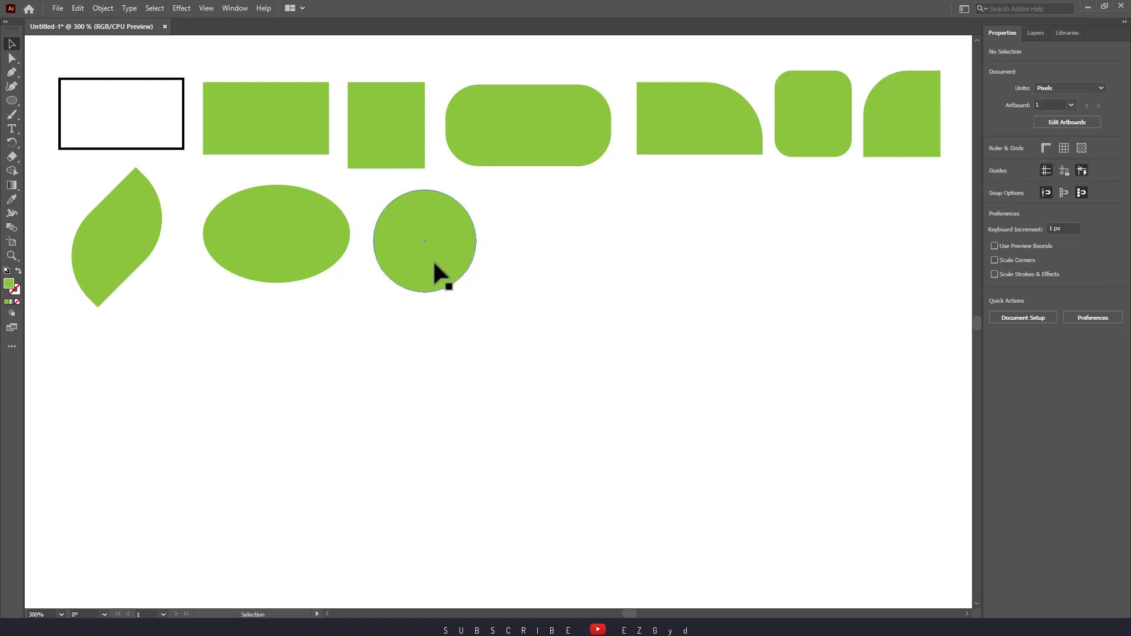
- Duplicate the circle, delete its left anchor to make a half-circle, and place it beside the circle
left_click_drag(432, 259, 423, 392, "alt")
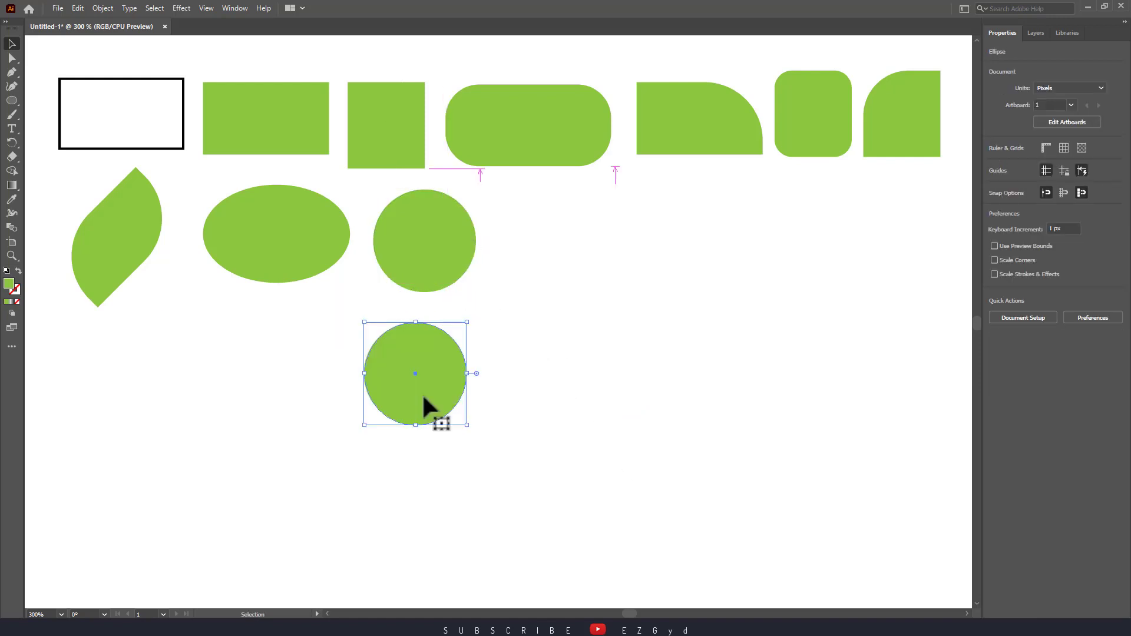
left_click(12, 58)
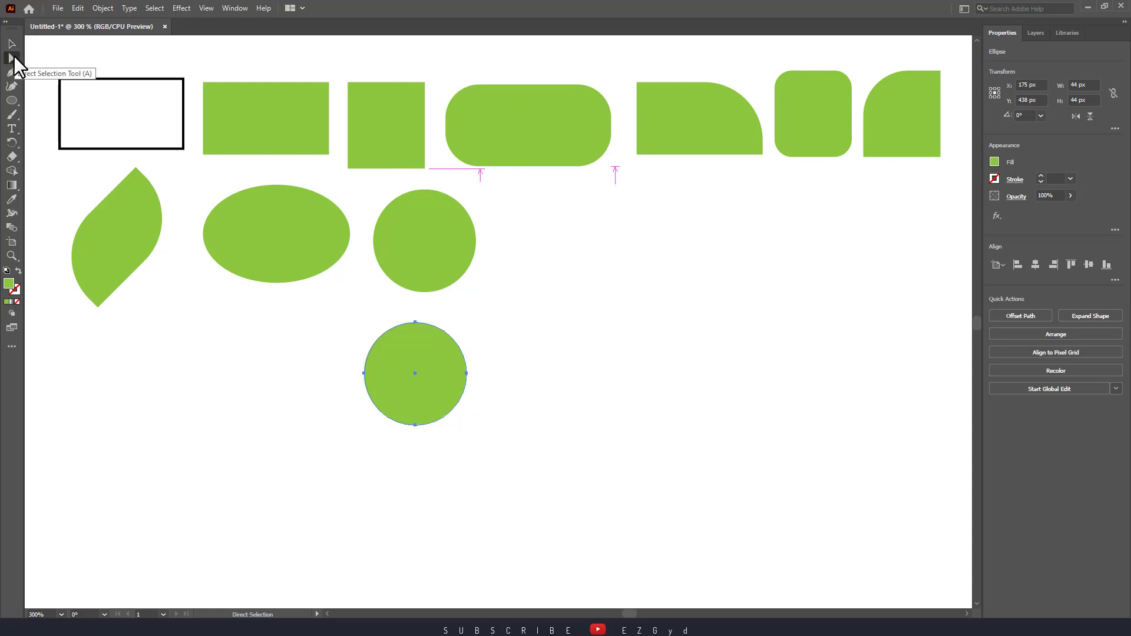
left_click(364, 374)
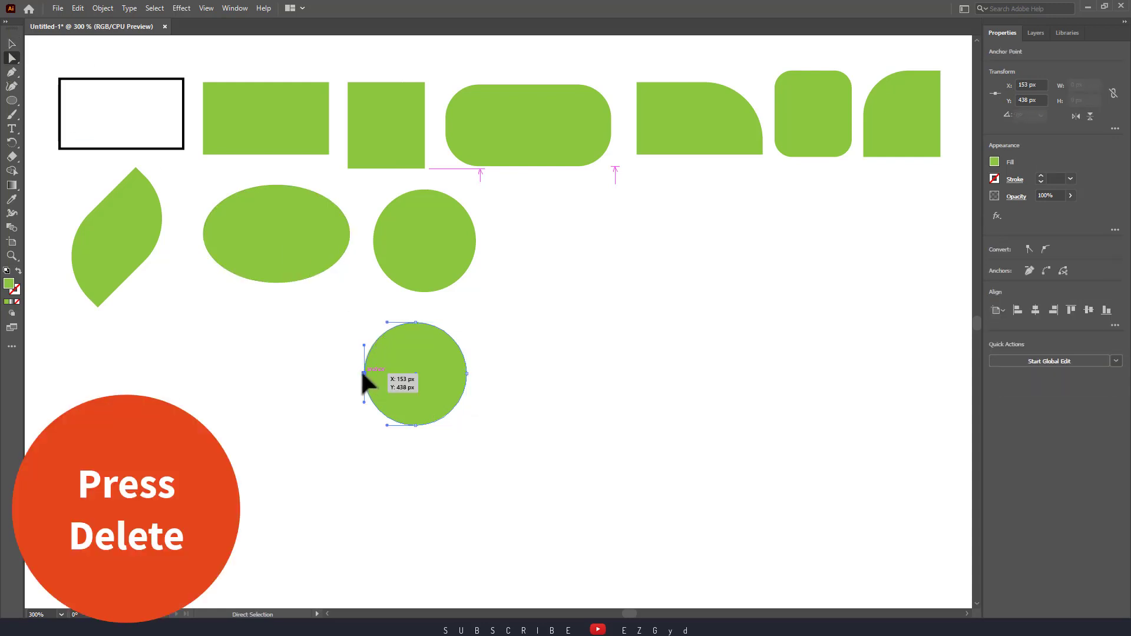
key("Delete")
left_click(407, 462)
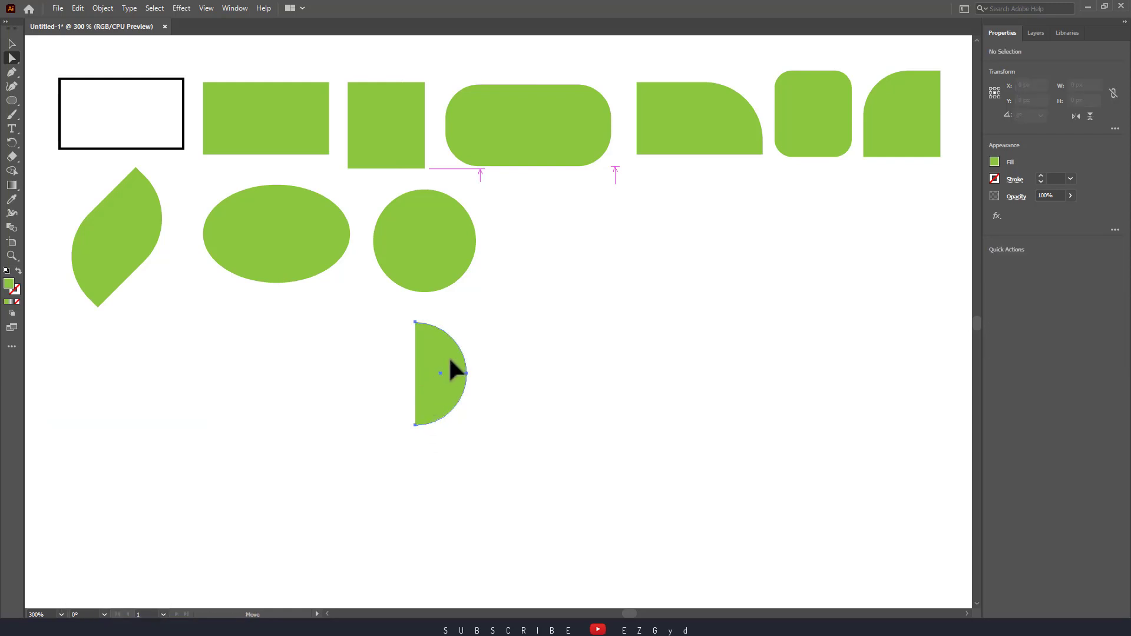
left_click_drag(450, 363, 518, 242)
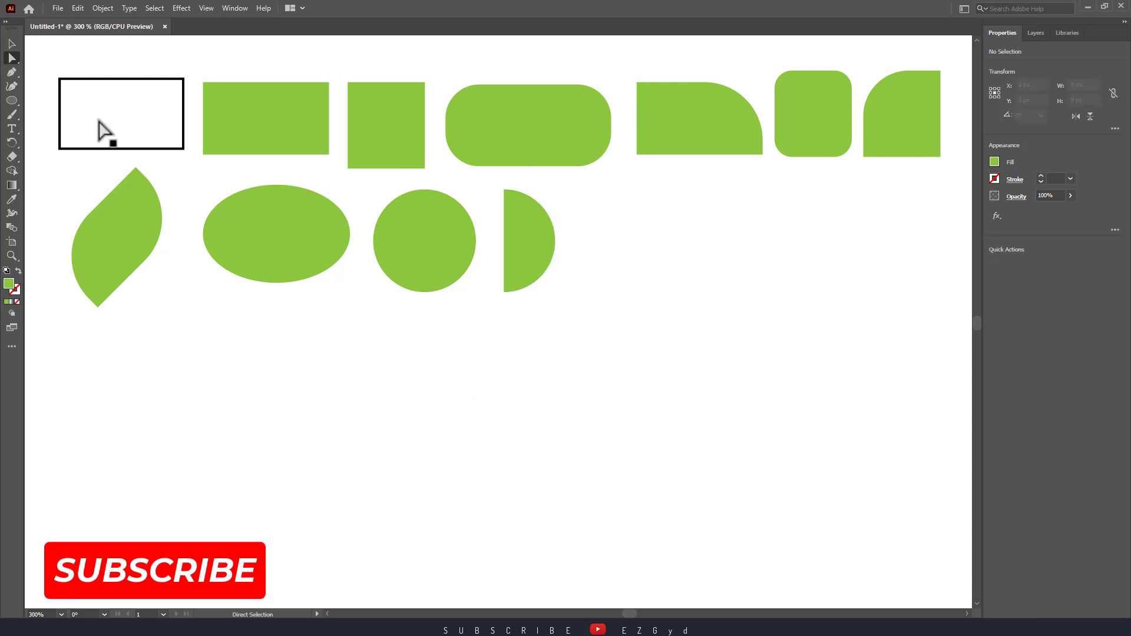
left_click(12, 43)
- Duplicate the green circle and give the copy a green stroke with no fill
left_click(389, 238)
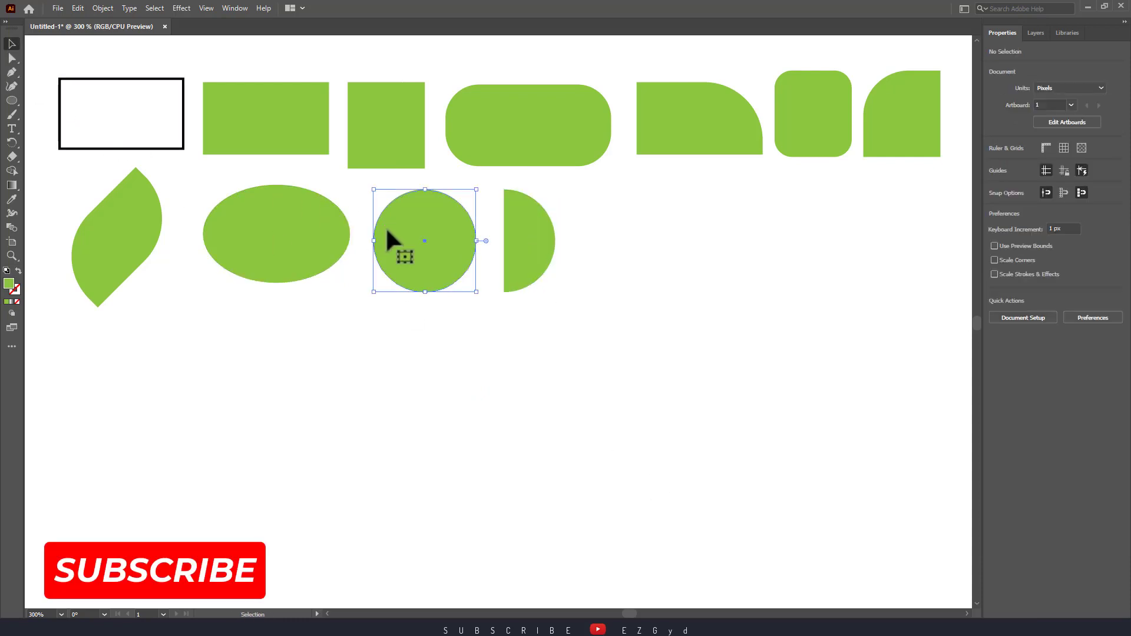
left_click_drag(429, 257, 443, 396)
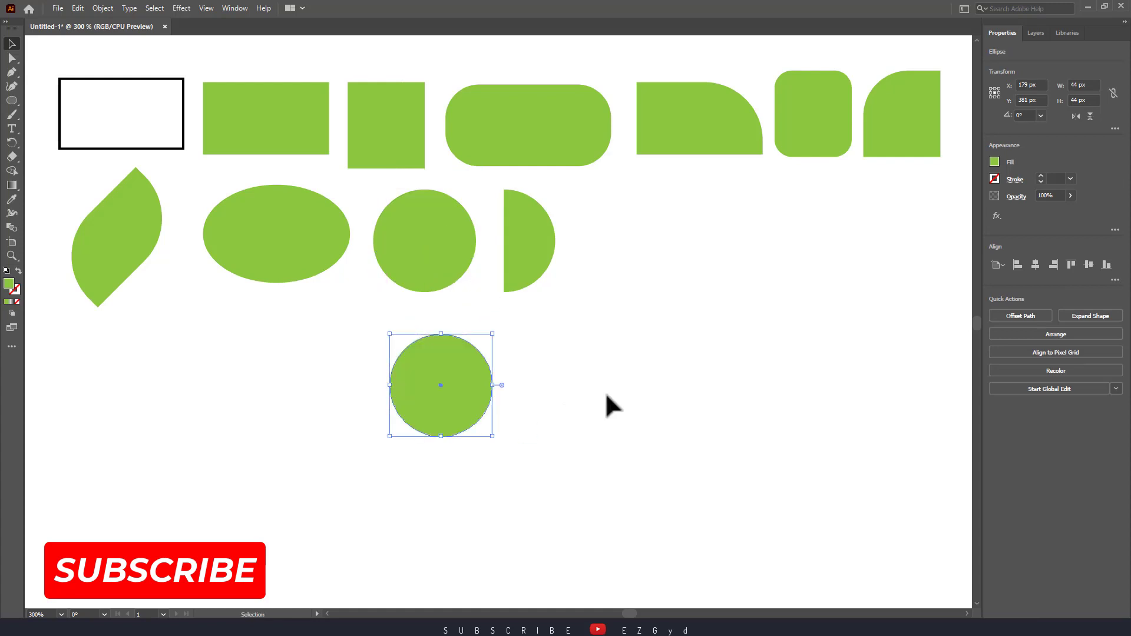
left_click(994, 179)
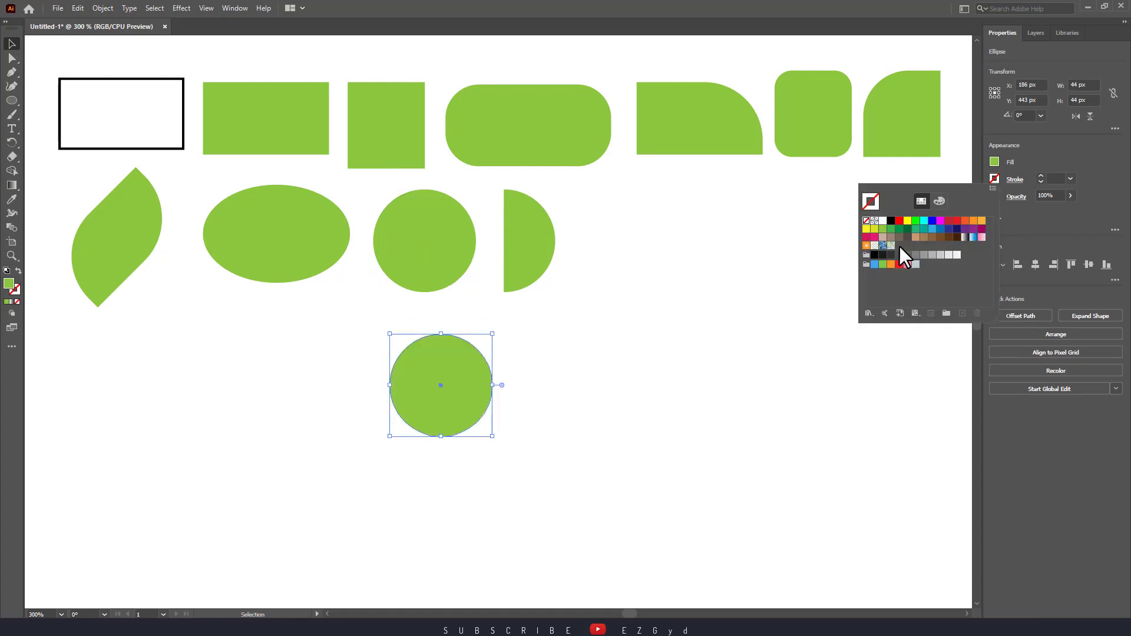
left_click(884, 230)
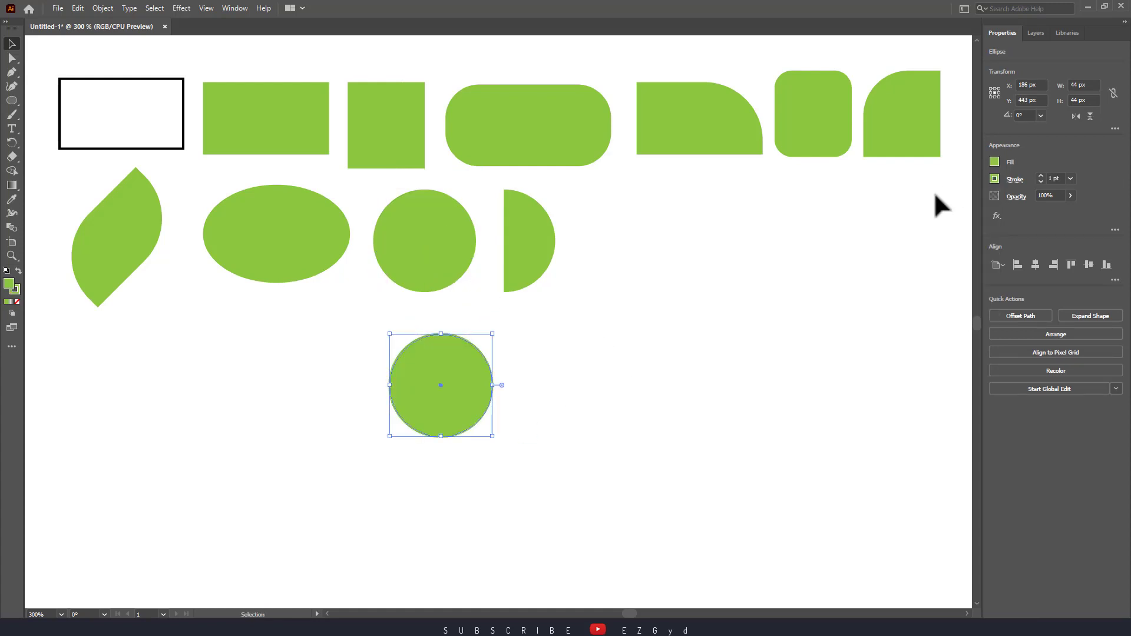
left_click(993, 161)
left_click(866, 205)
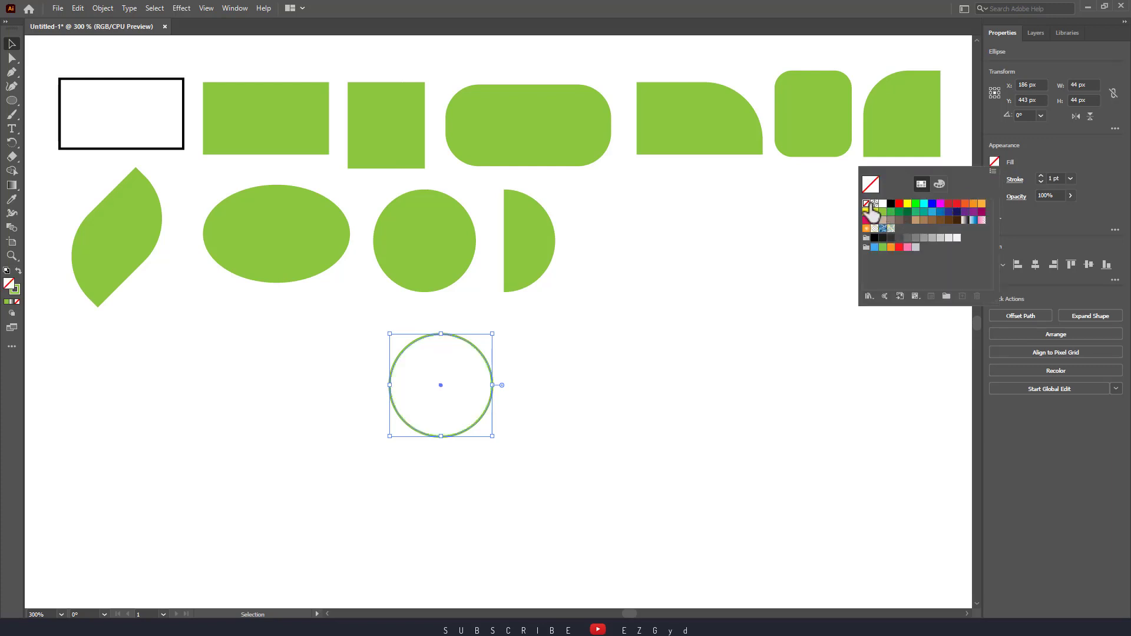
- Raise the ring's stroke weight to 3 pt and place it after the half-circle
left_click(750, 346)
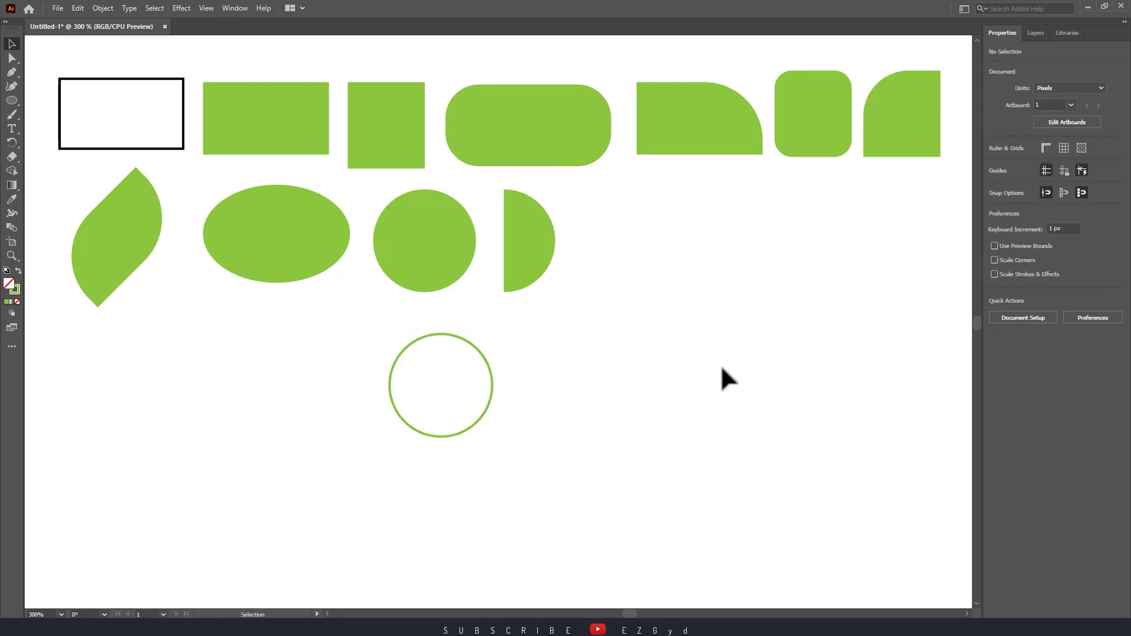
left_click(487, 411)
left_click(543, 406)
left_click(483, 408)
left_click(1040, 177)
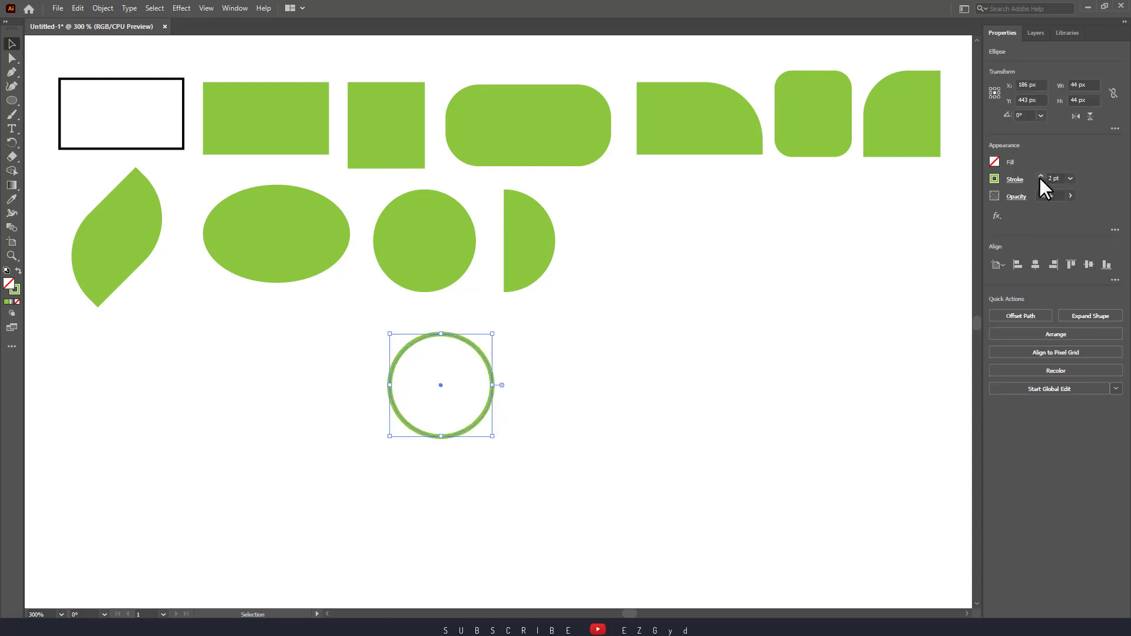
left_click(724, 360)
double_click(464, 430)
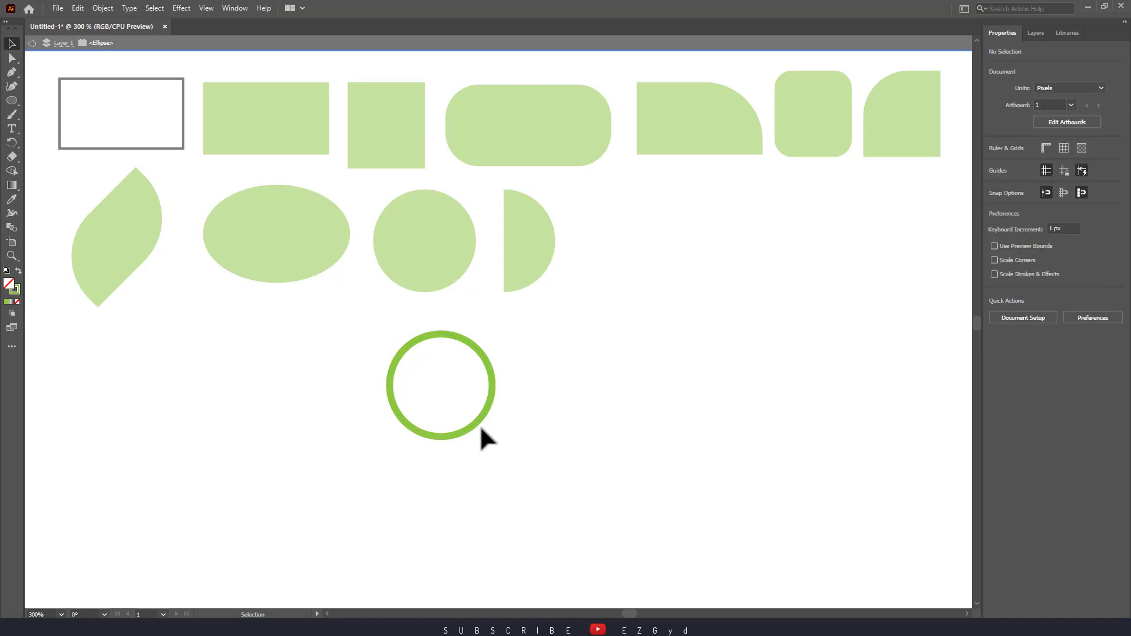
double_click(545, 434)
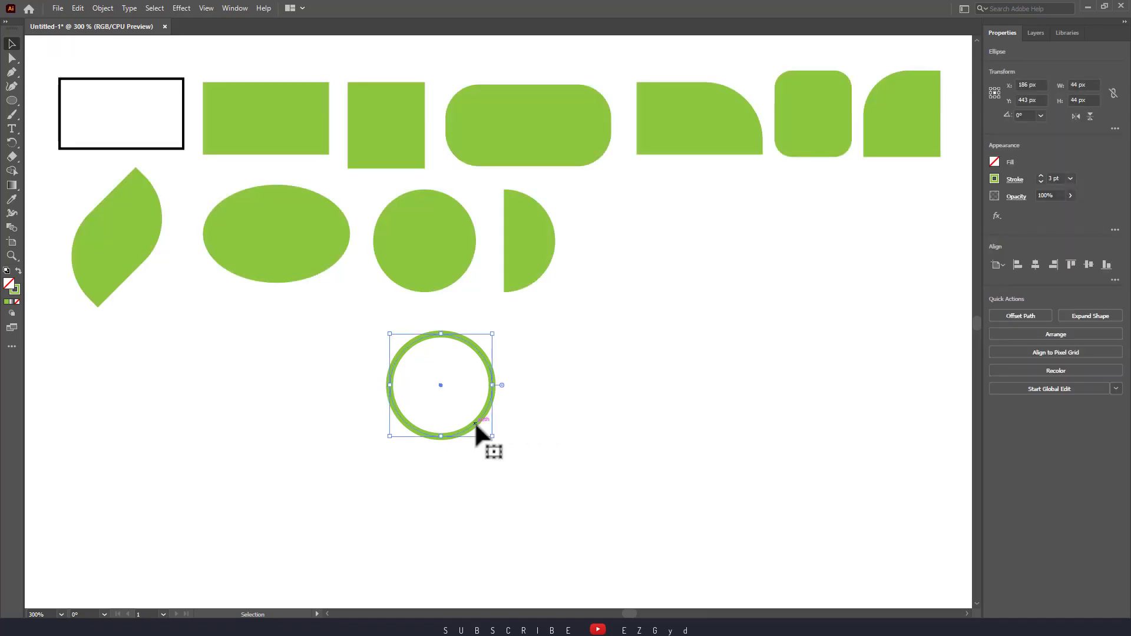
mouse_move(475, 423)
left_mouse_down()
mouse_move(492, 434)
mouse_move(673, 272)
left_mouse_up()
left_click(568, 419)
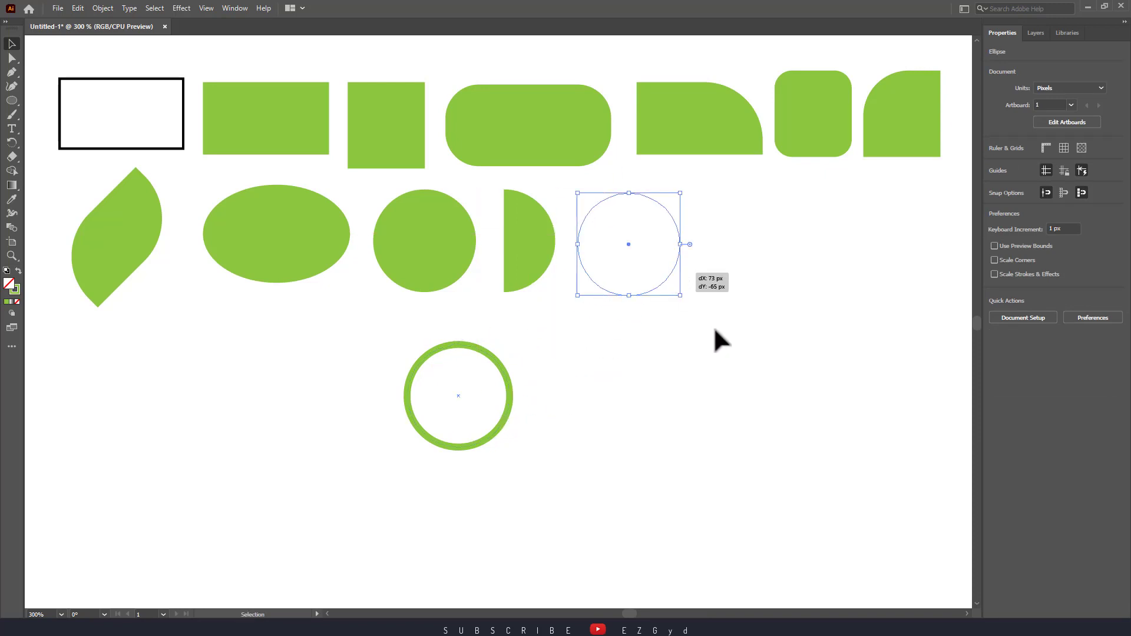
left_click(721, 357)
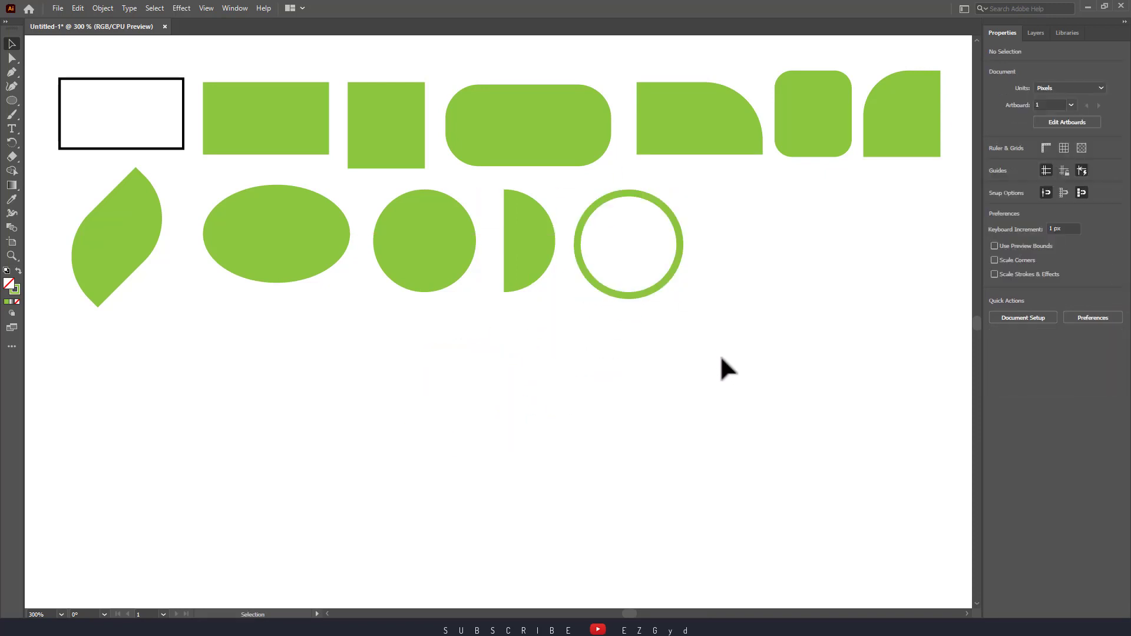
- Draw a test hexagon with the Polygon tool, then delete it
left_click_drag(16, 96, 57, 140)
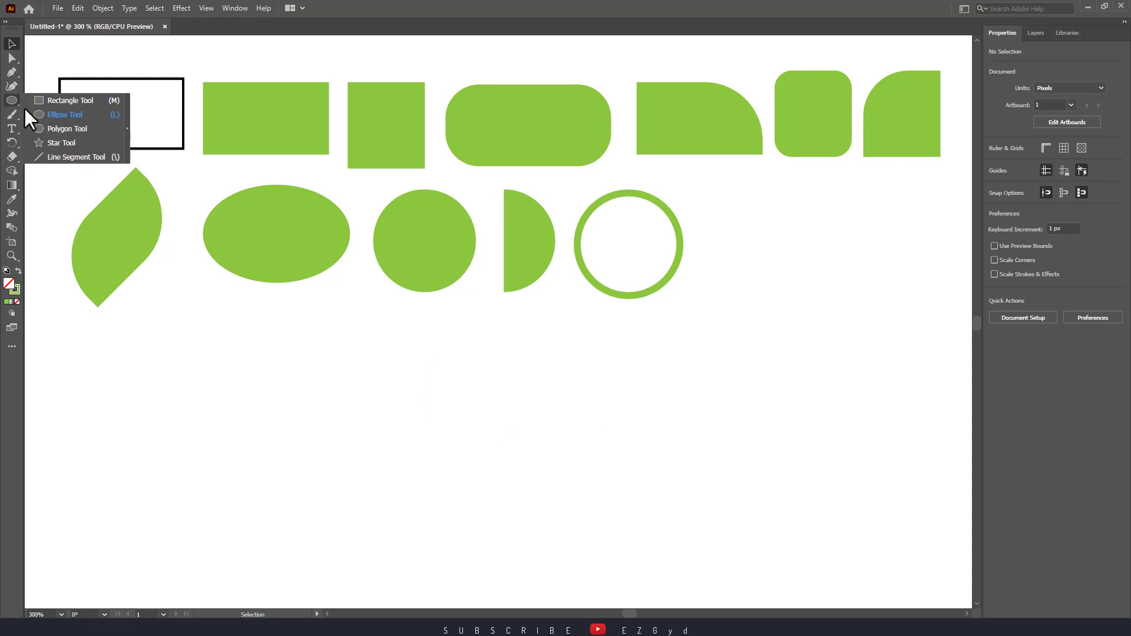
left_click(84, 134)
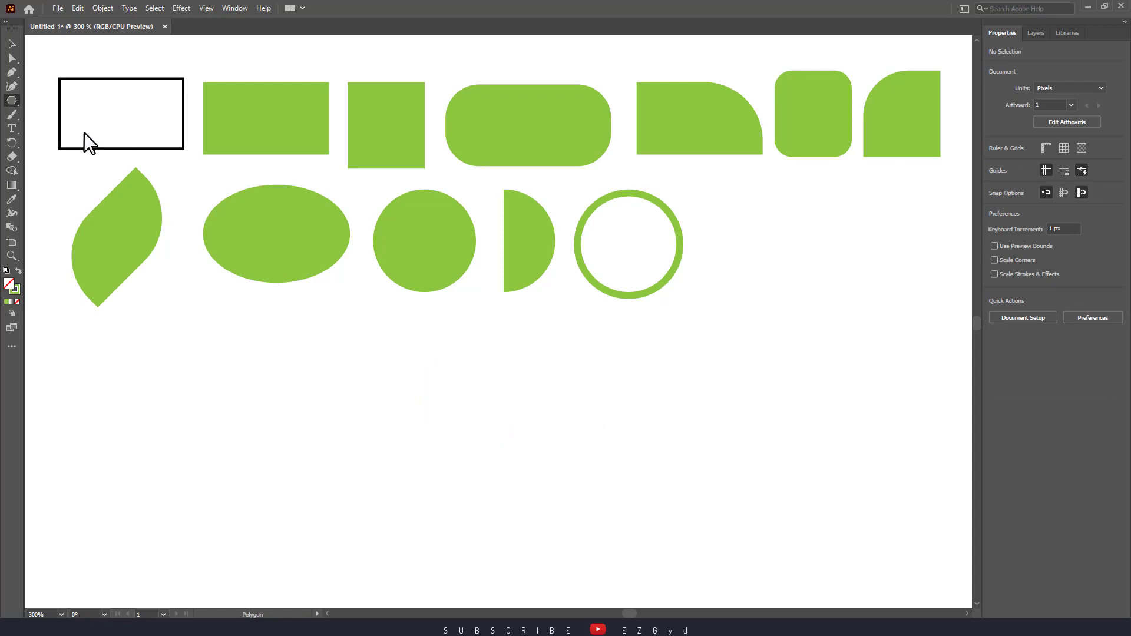
left_click_drag(386, 382, 426, 431)
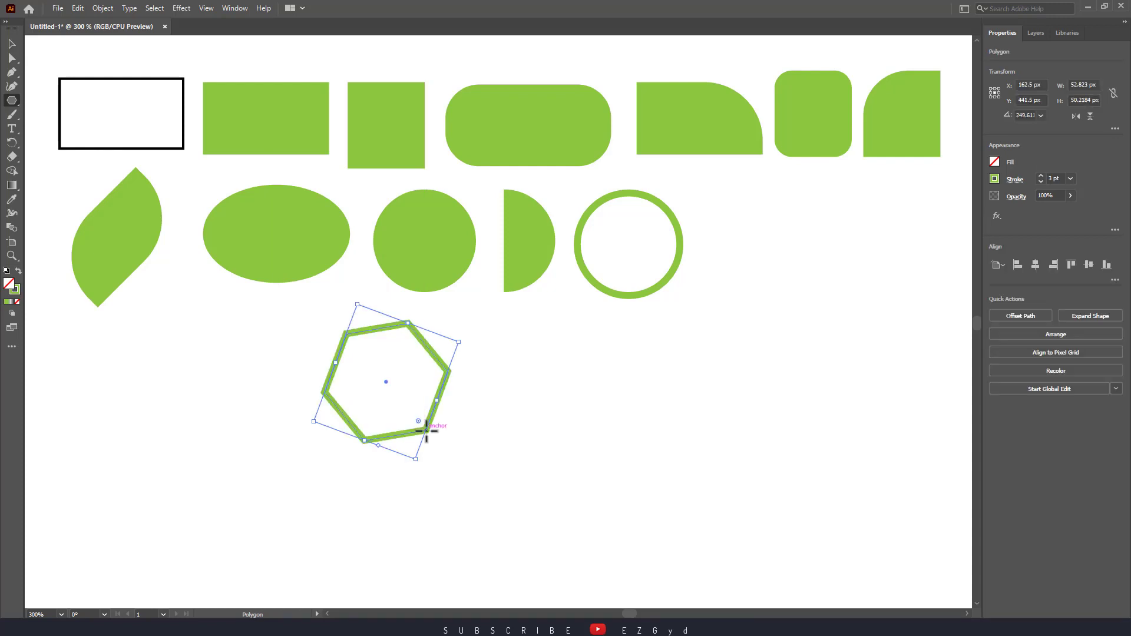
key("Delete")
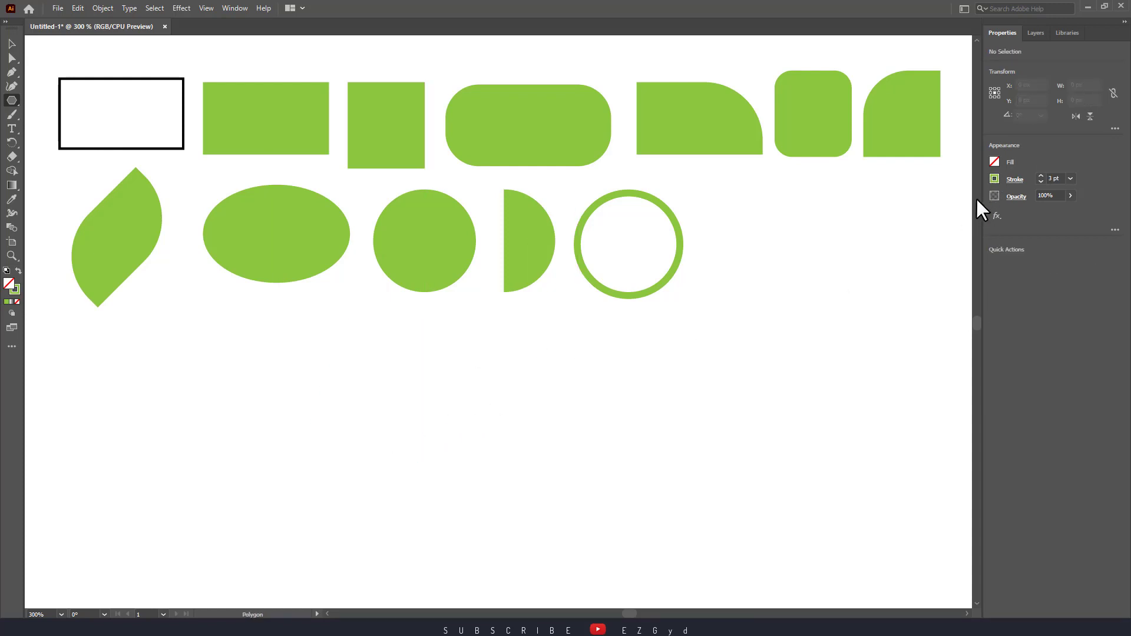
- Set stroke to none and fill to green, then draw a green hexagon below the shapes
left_click(995, 179)
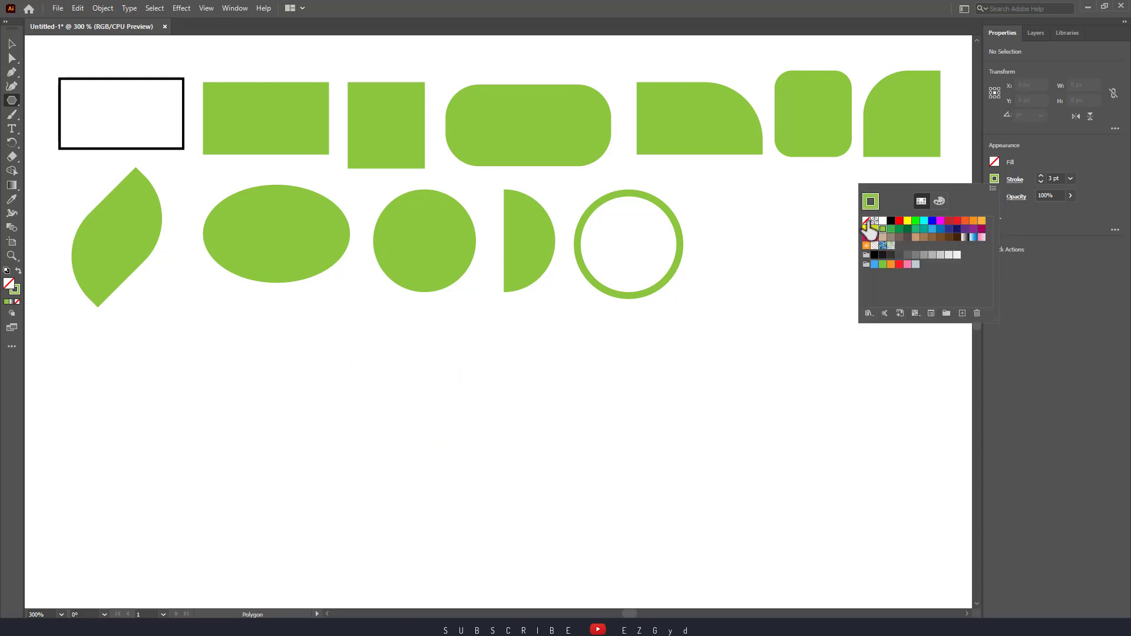
left_click(867, 223)
left_click(994, 163)
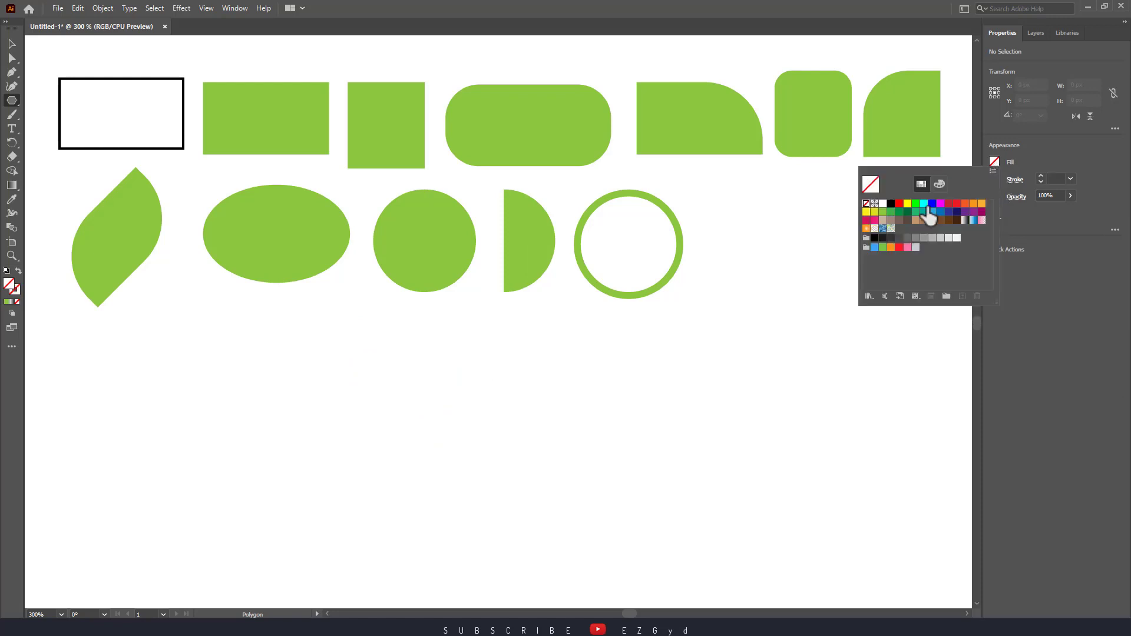
left_click(882, 211)
left_click(460, 380)
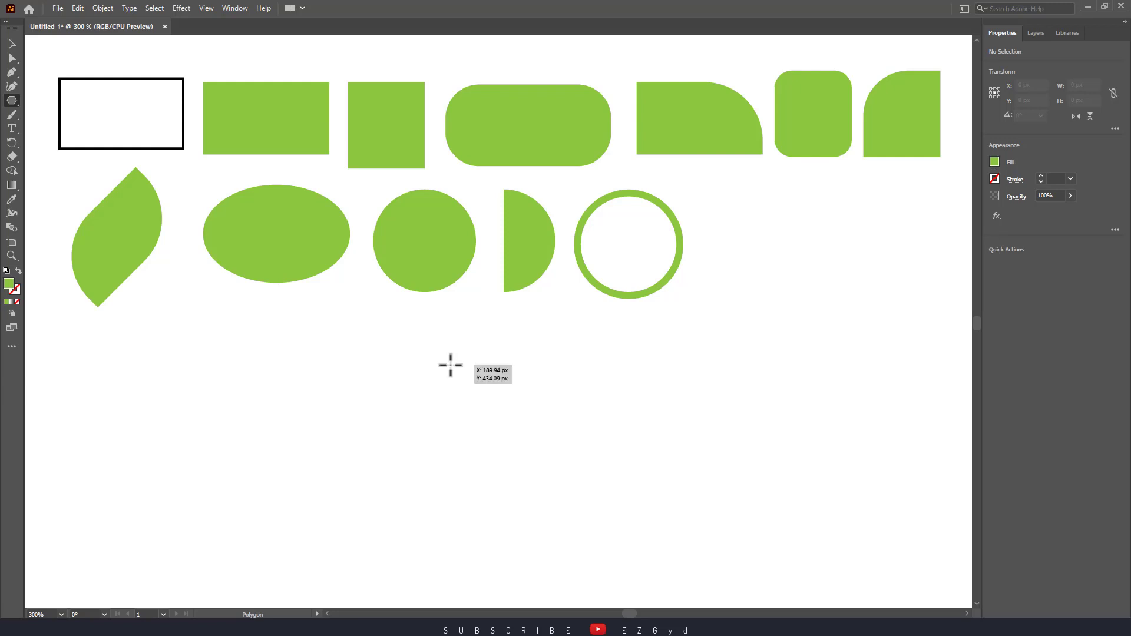
mouse_move(450, 364)
left_mouse_down()
mouse_move(497, 404)
mouse_move(484, 414)
left_mouse_up()
key("v")
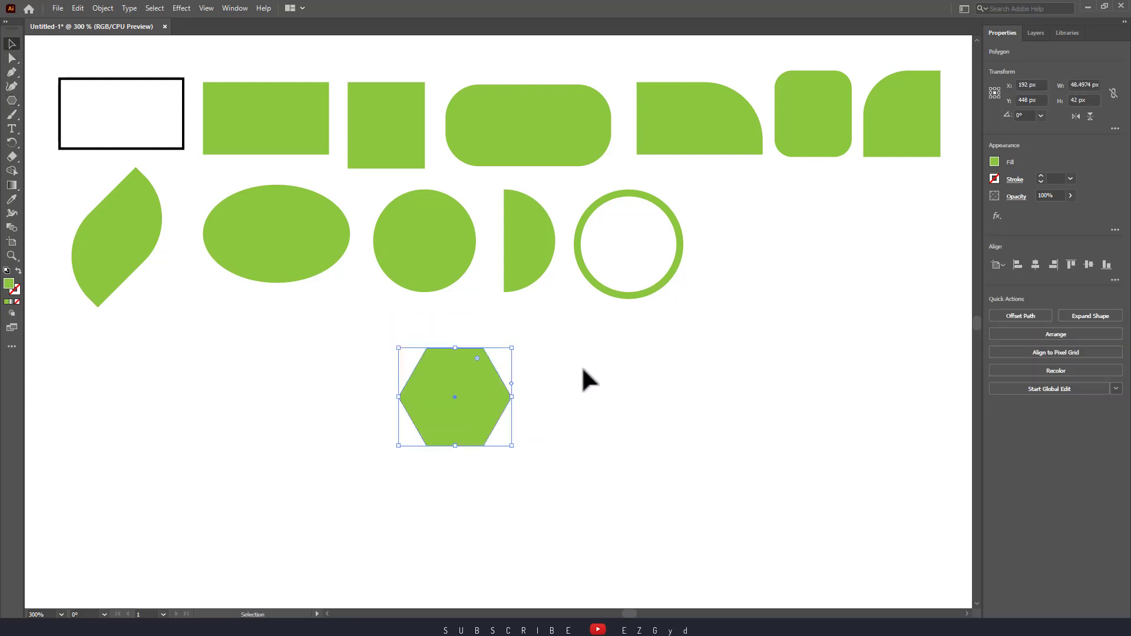
left_click(581, 363)
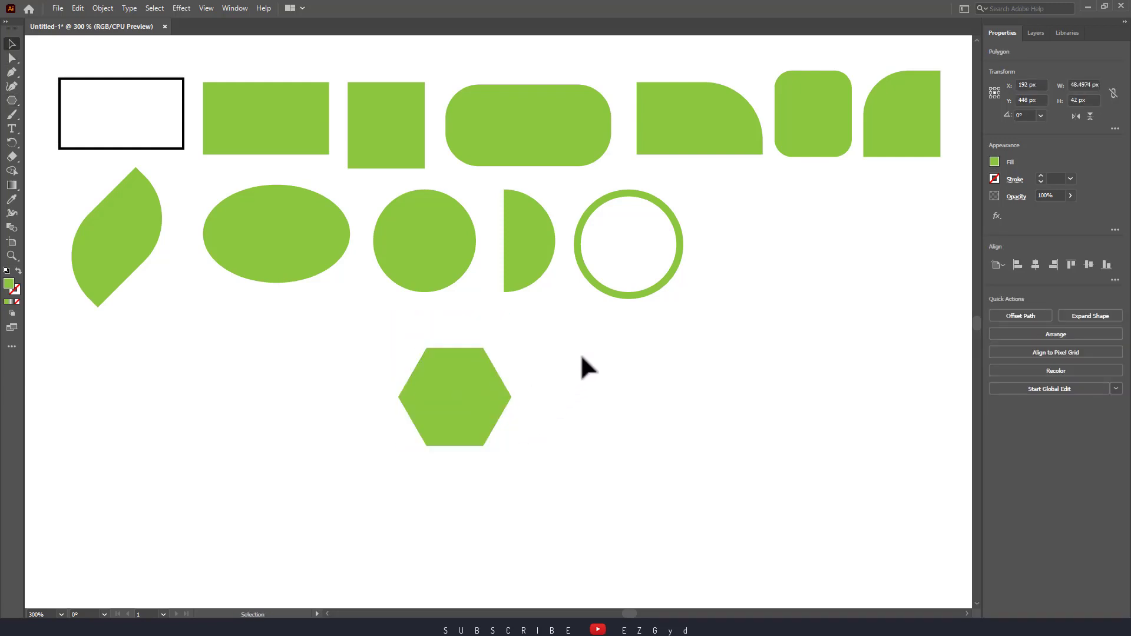
- Draw a nine-sided test polygon beside the hexagon, then delete it
left_click(12, 100)
left_click_drag(593, 367, 619, 405)
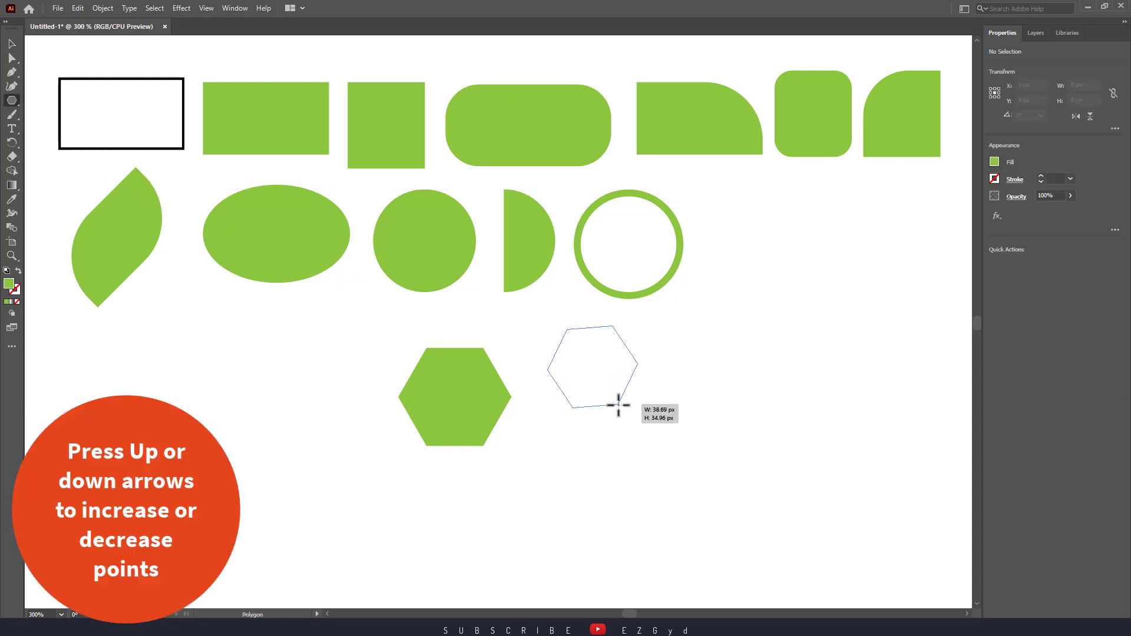
key("Up")
key("Up")
key("Up")
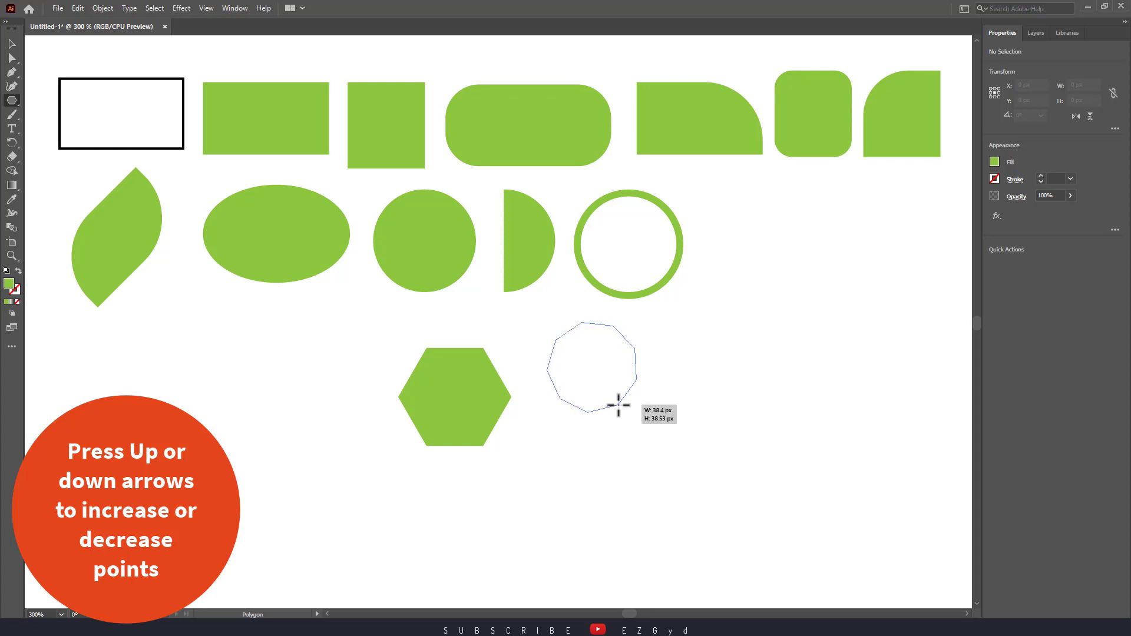
key("Down")
key("Down")
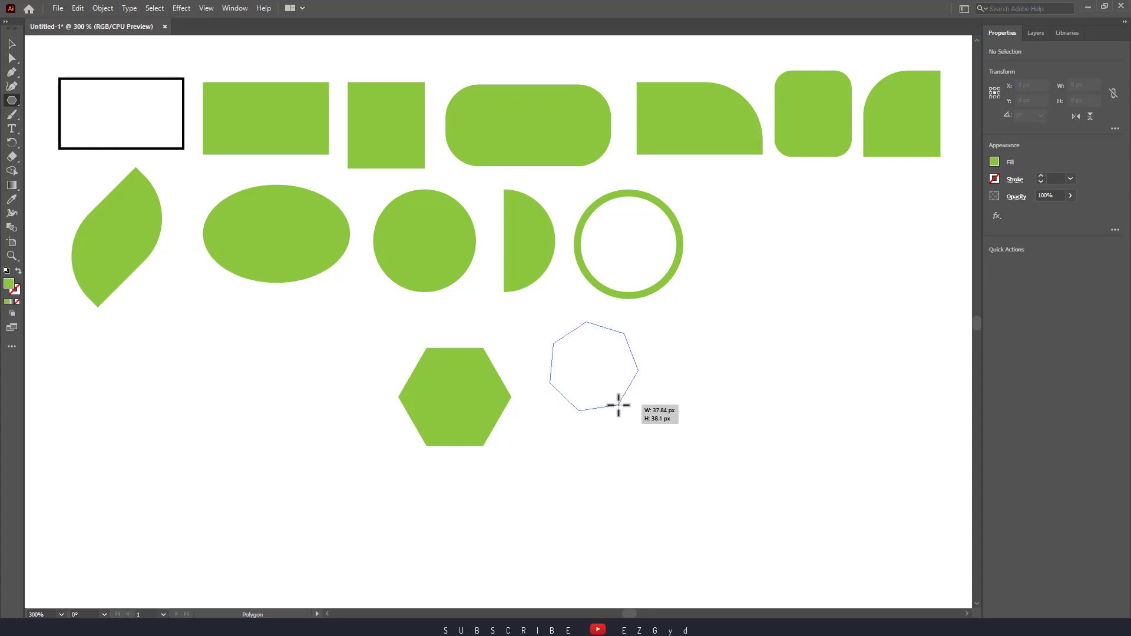
key("Down")
key("Down")
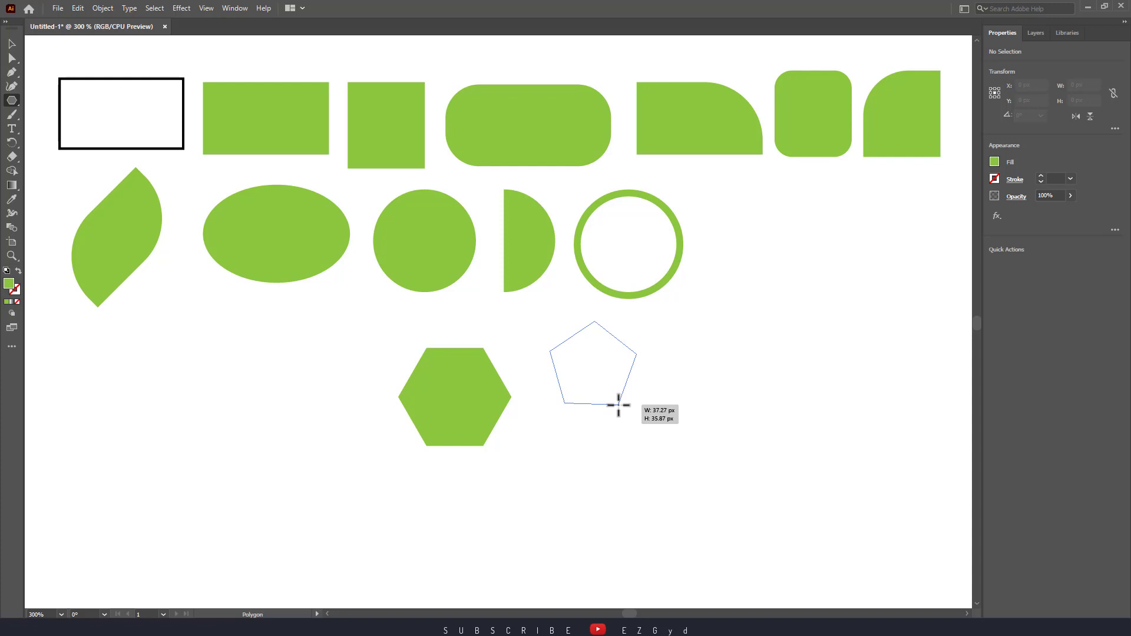
key("Down")
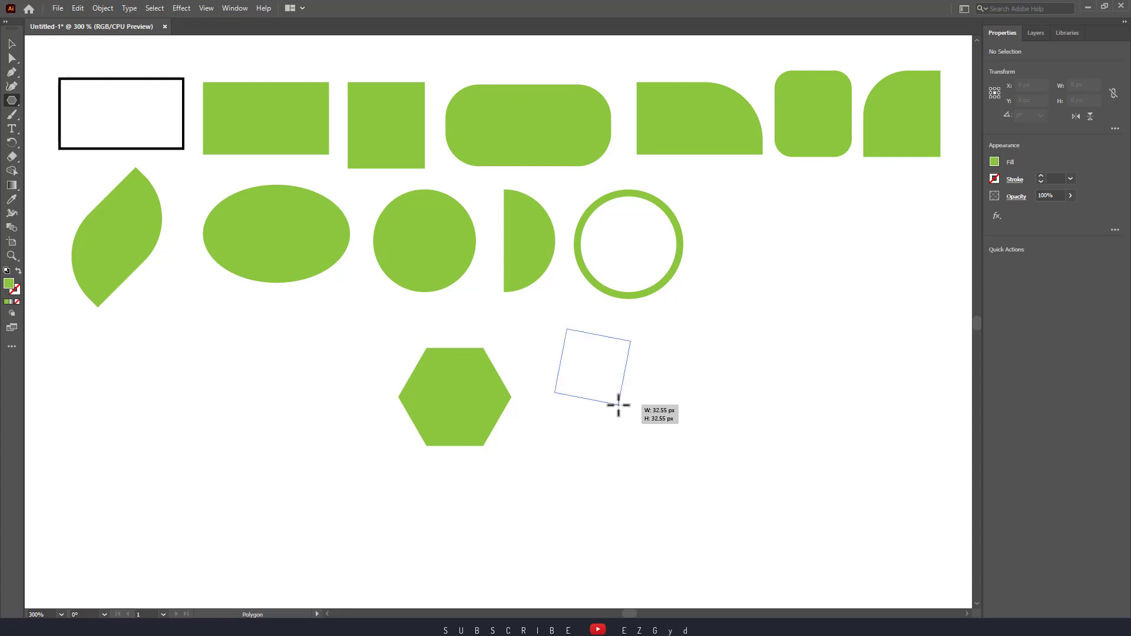
key("Down")
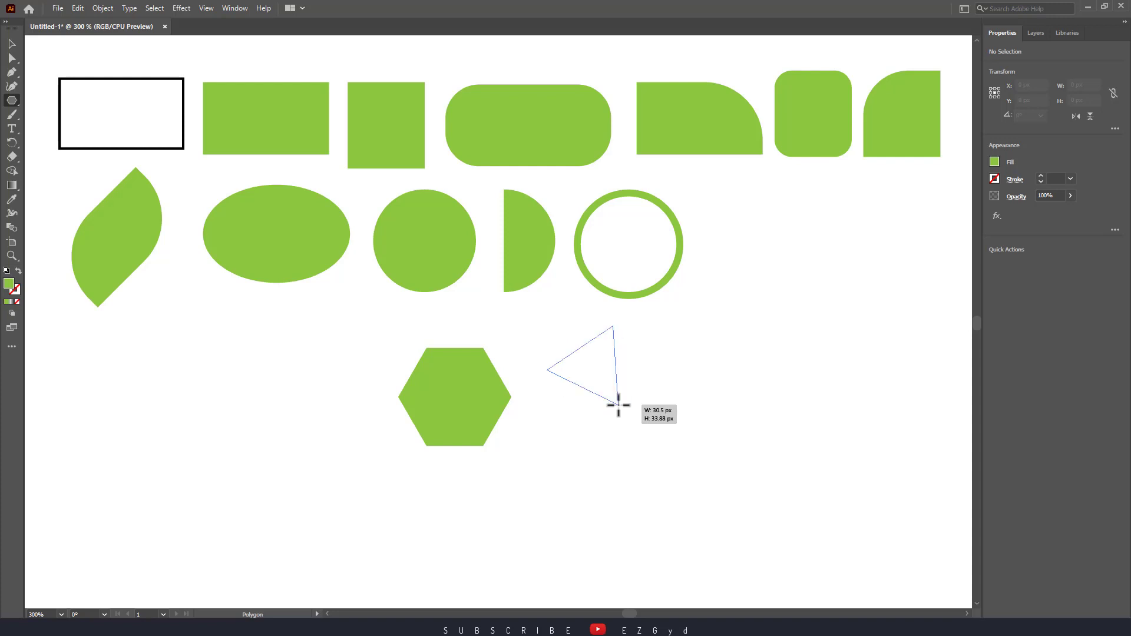
key("Up")
key("Up")
key("Up")
key("Up")
left_click_drag(618, 405, 618, 404)
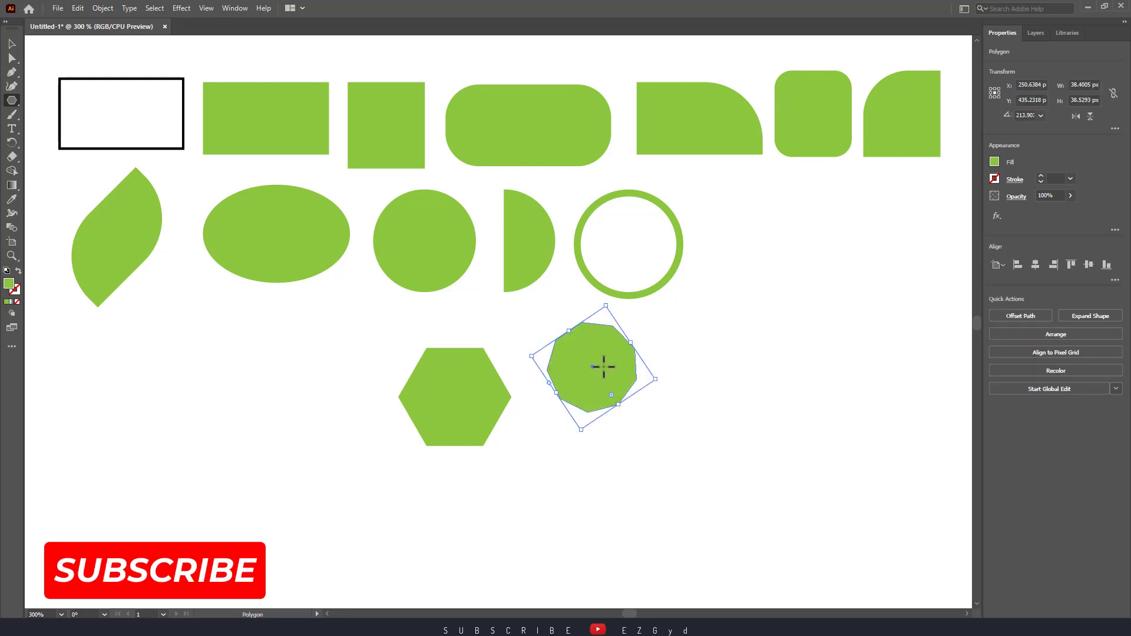
left_click_drag(591, 364, 577, 403)
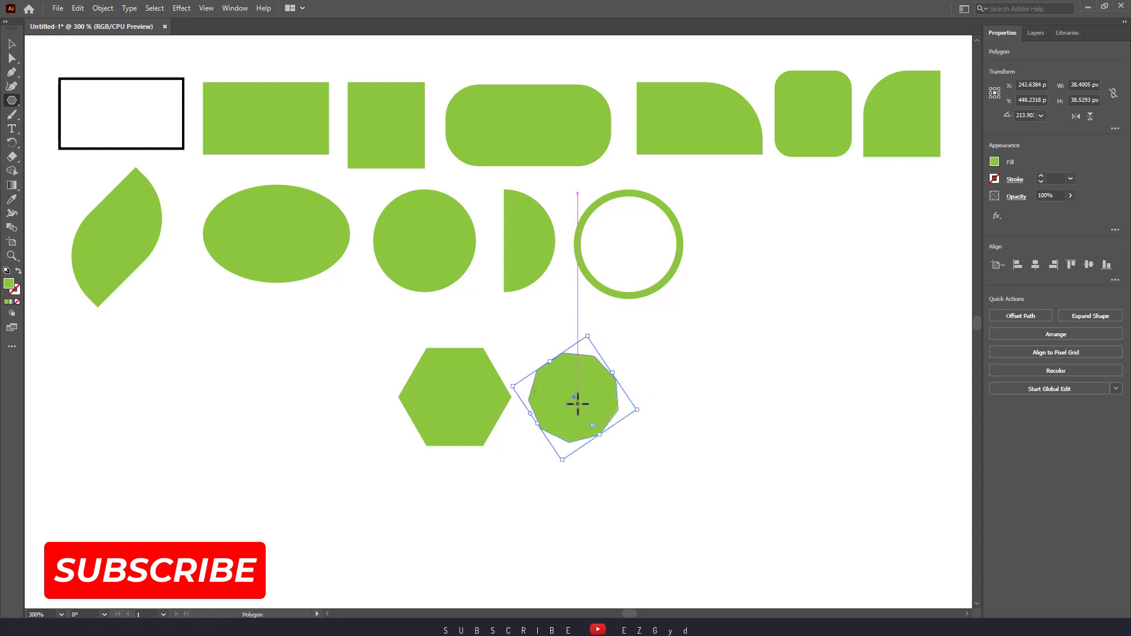
key("Delete")
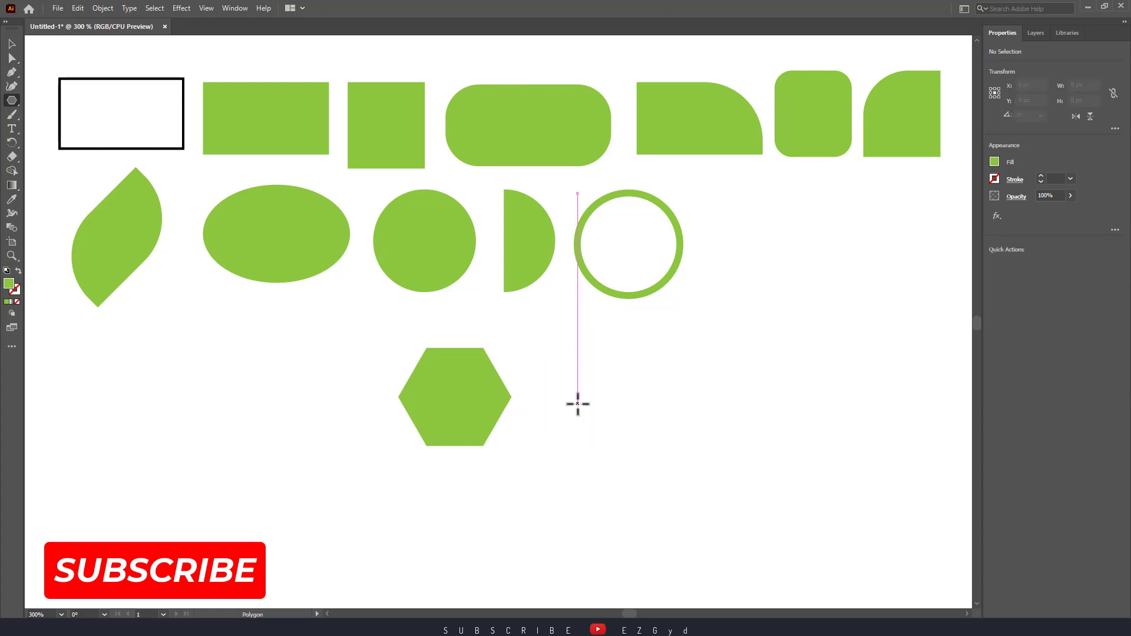
- Toggle the full-screen canvas view and reselect the green hexagon
key("a")
key("f")
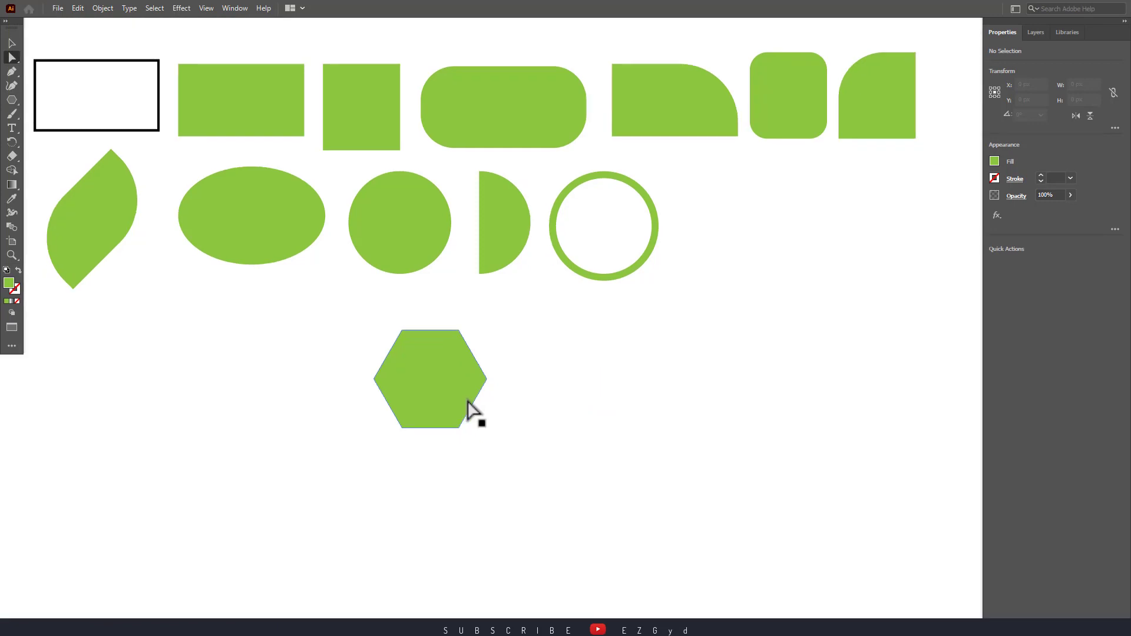
key("f")
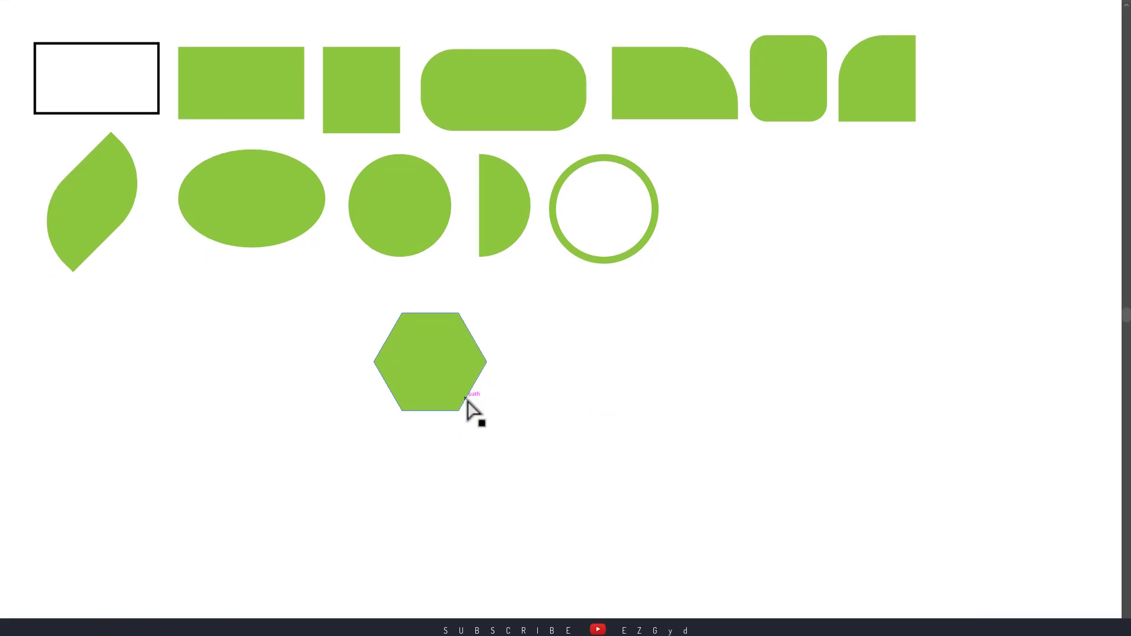
key("f")
left_click(466, 398)
- Move the hexagon beside the green ring and create a five-sided pentagon on the left
key("v")
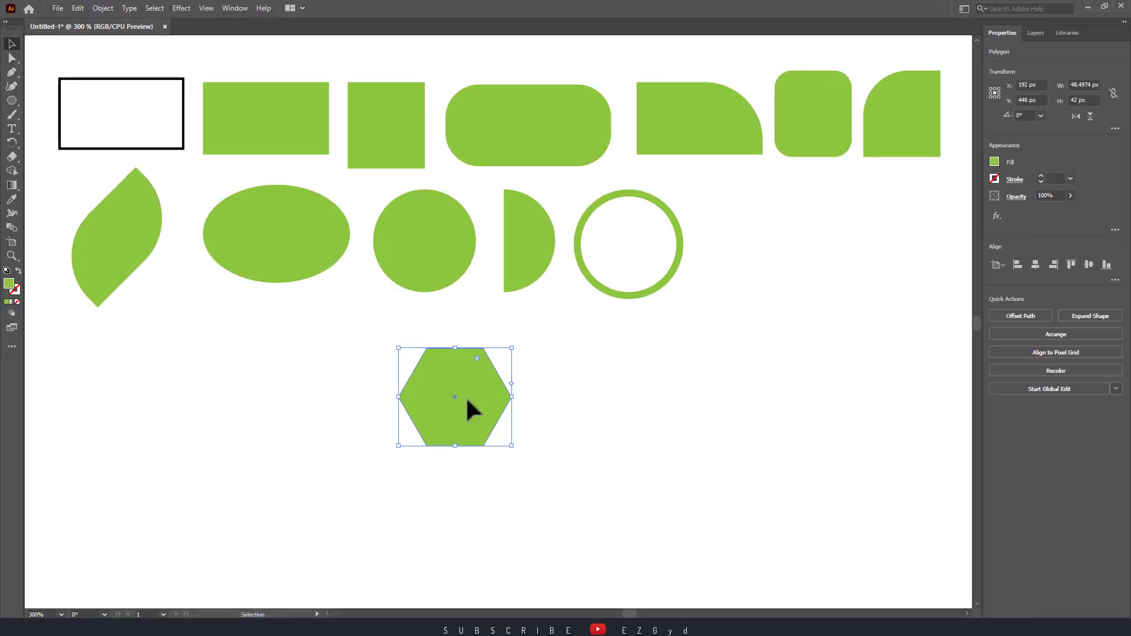
mouse_move(465, 396)
left_mouse_down()
mouse_move(606, 394)
mouse_move(757, 283)
mouse_move(770, 231)
left_mouse_up()
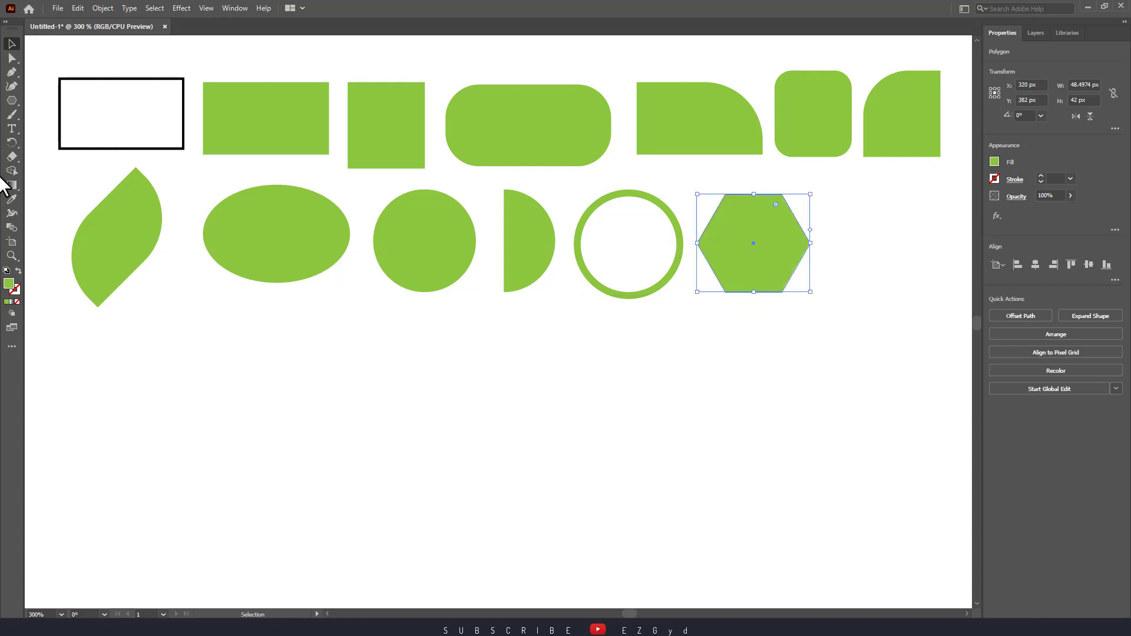
left_click(12, 100)
left_click(304, 382)
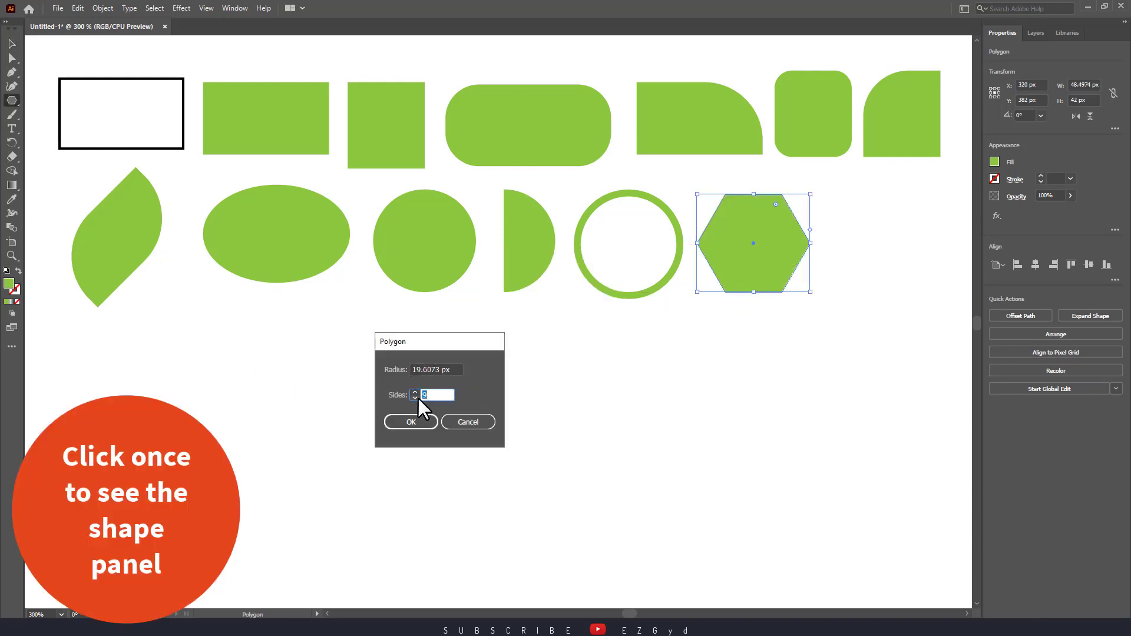
left_click(415, 397)
left_click(418, 422)
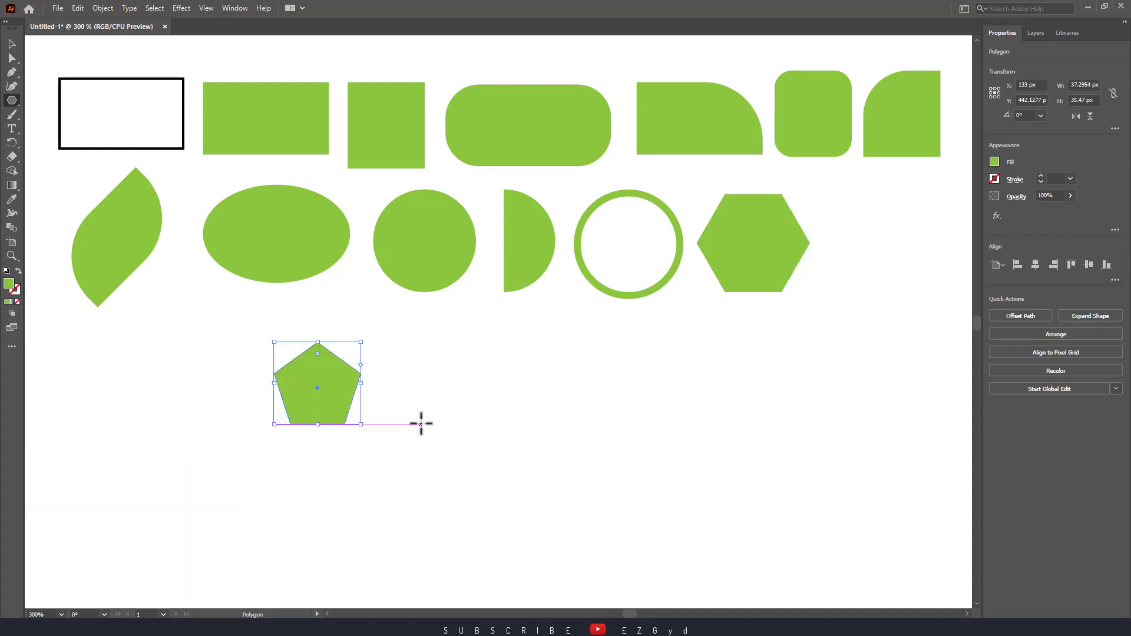
left_click_drag(317, 384, 211, 398)
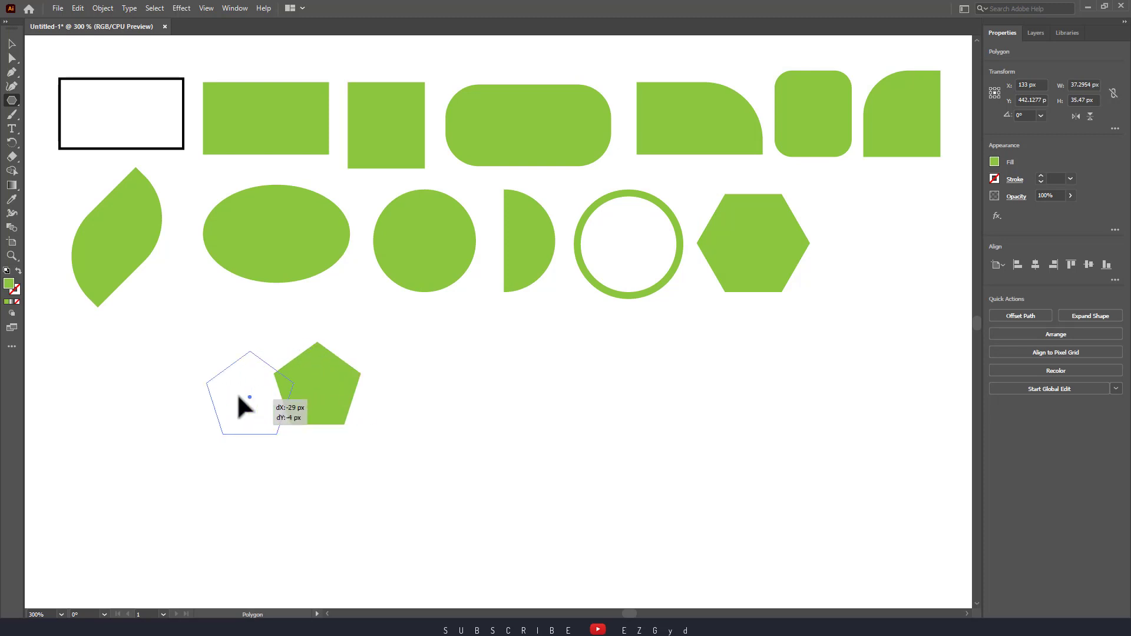
- Create a six-sided and a nine-sided polygon in a row beside the pentagon
left_click(376, 399)
left_click(415, 393)
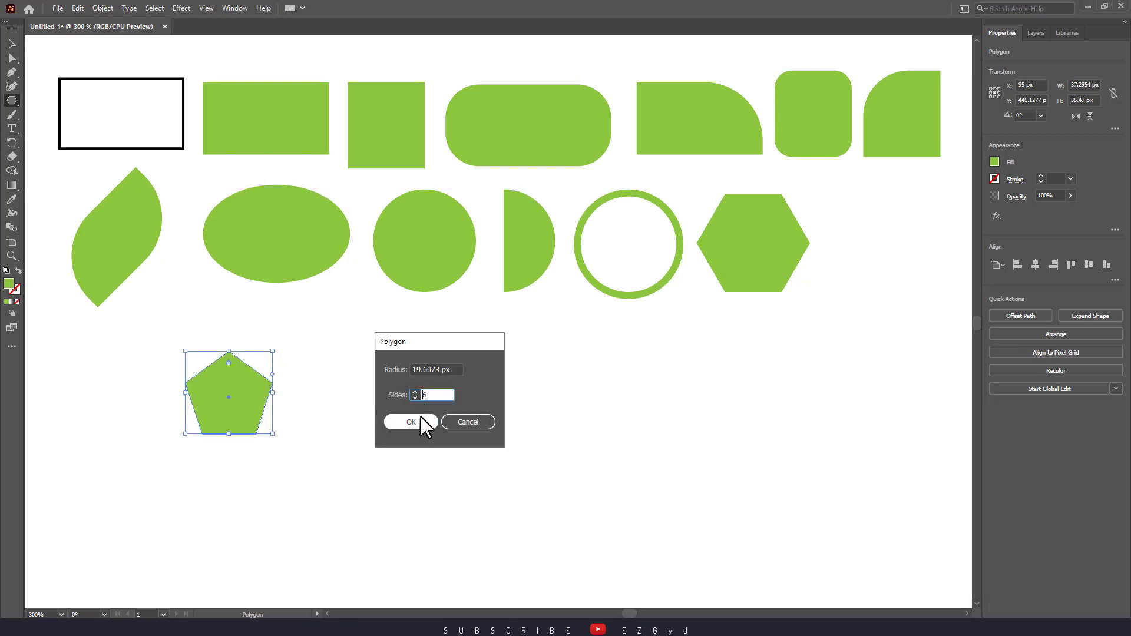
left_click(411, 422)
left_click_drag(377, 399, 349, 397)
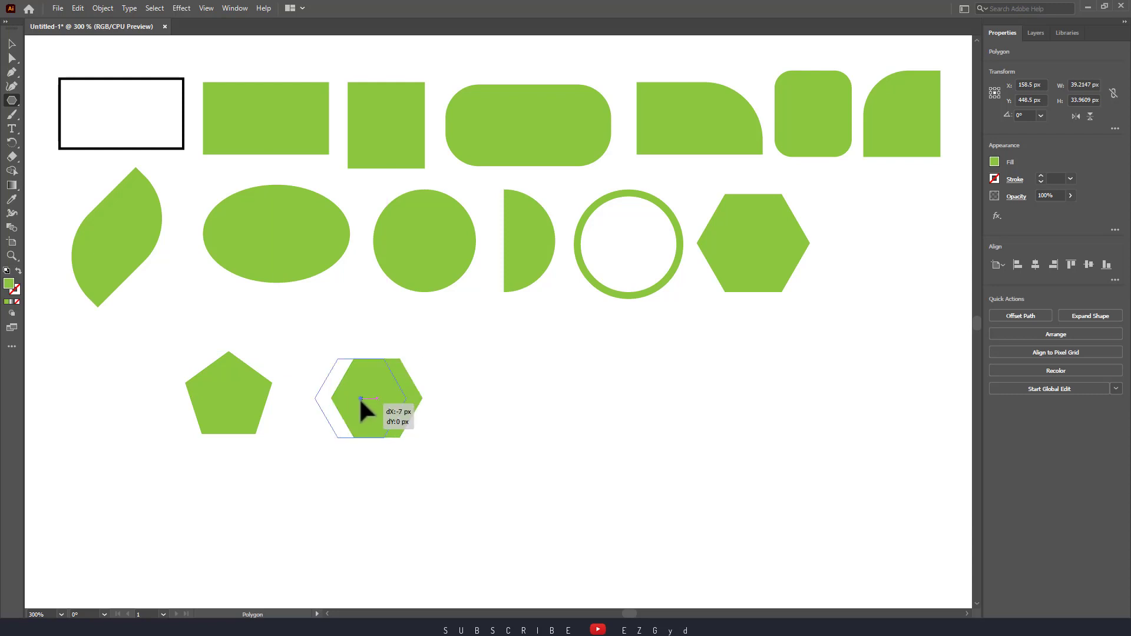
left_click(470, 407)
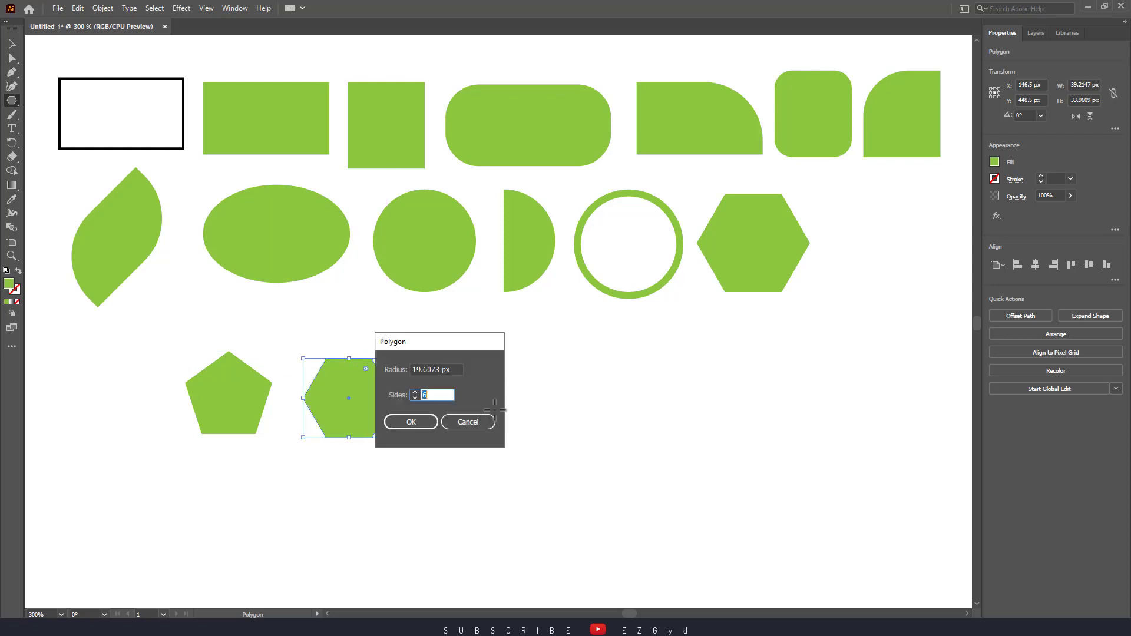
left_click_drag(434, 348, 524, 373)
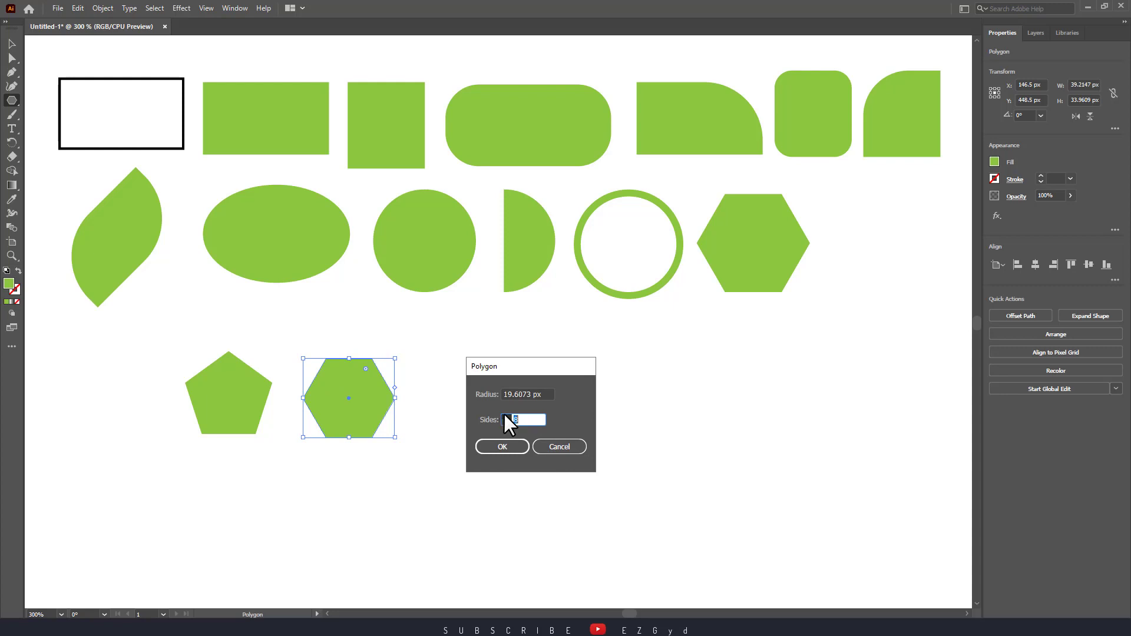
left_click(503, 444)
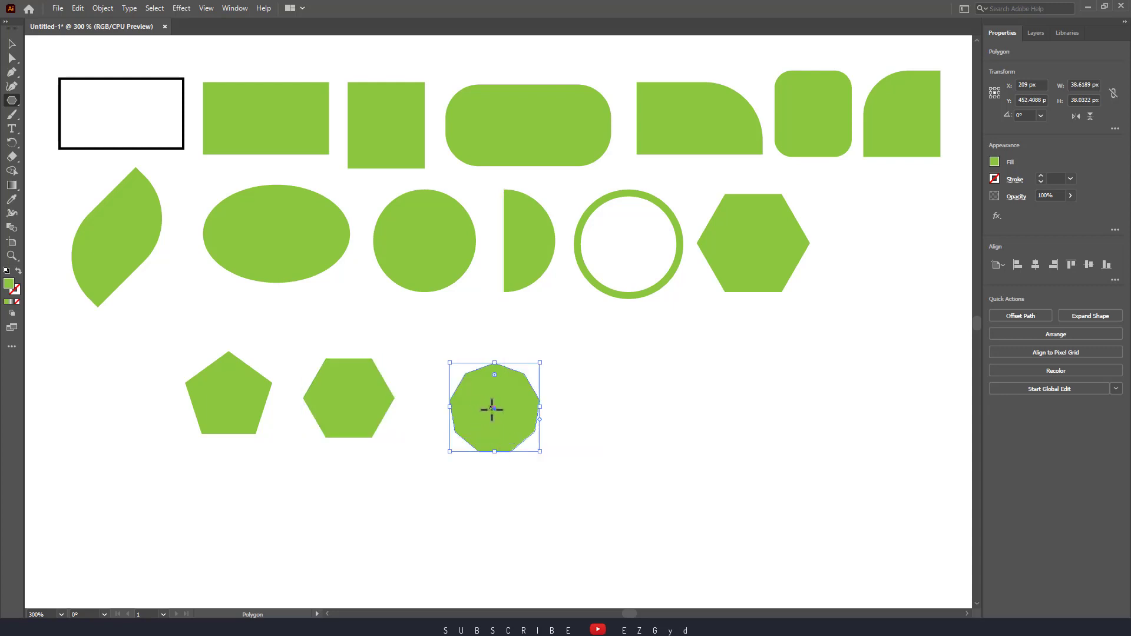
left_click_drag(491, 406, 467, 403)
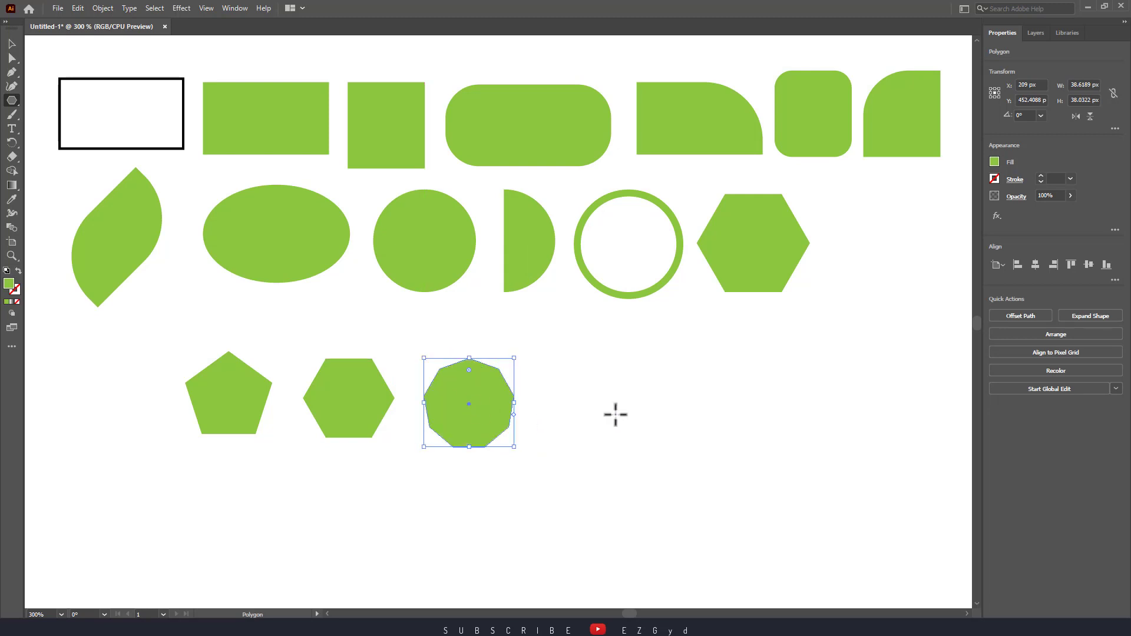
- Add a twelve-sided polygon to the row and select all four new polygons
left_click(615, 412)
left_click_drag(557, 371, 700, 389)
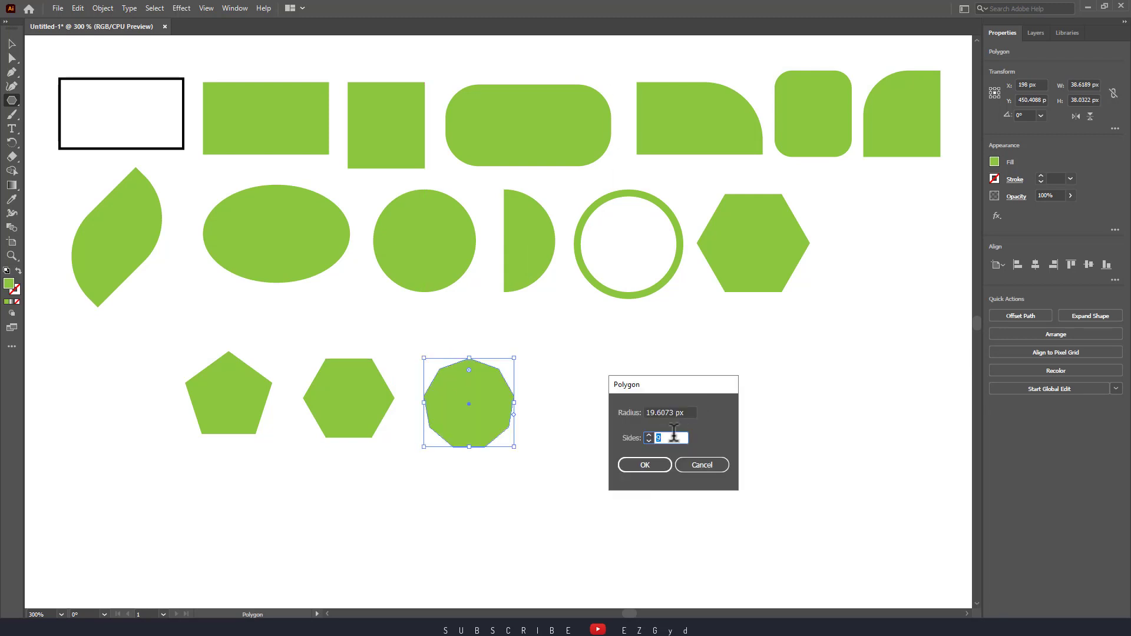
left_click(655, 460)
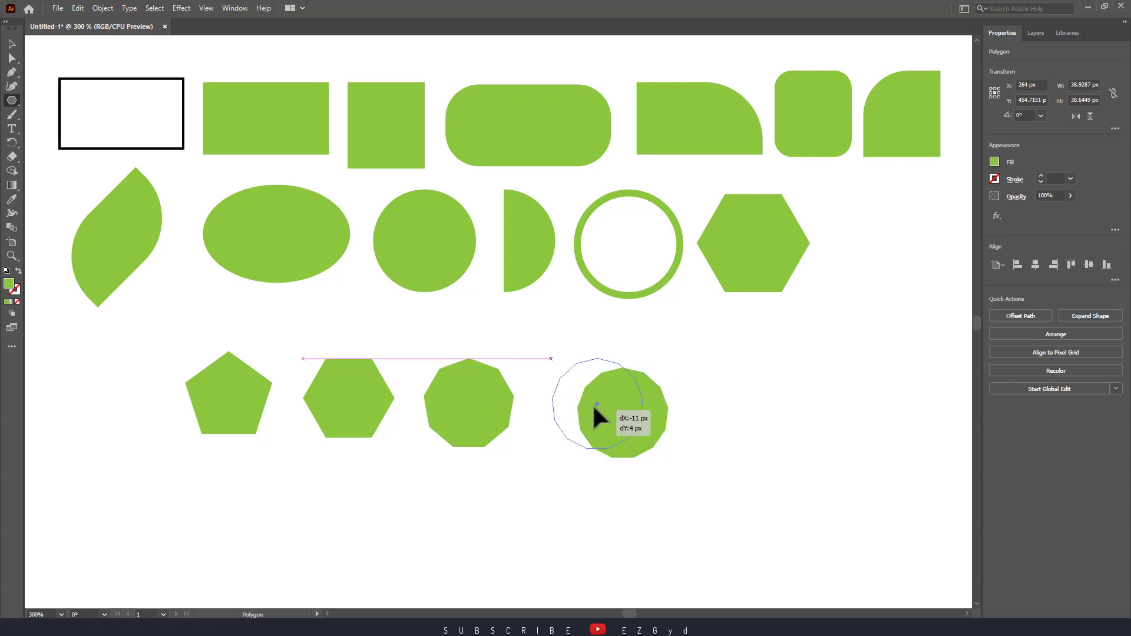
left_click_drag(610, 414, 573, 405)
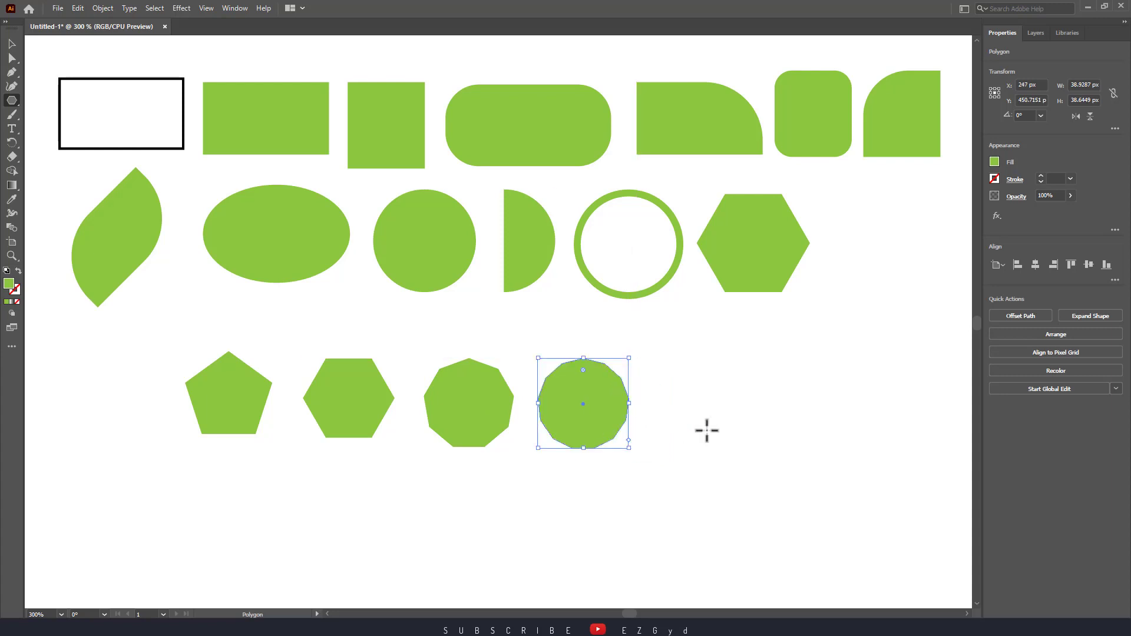
key("v")
mouse_move(166, 345)
left_mouse_down()
mouse_move(585, 439)
mouse_move(683, 477)
left_mouse_up()
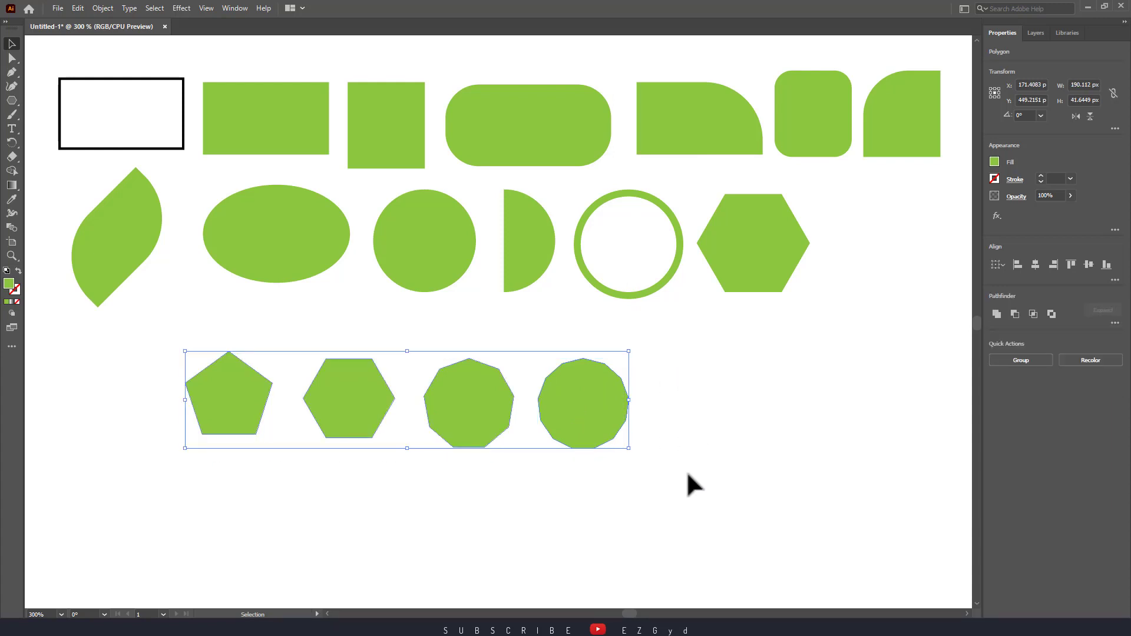
- Align and evenly distribute the four polygons, then delete the middle-row hexagon
left_click(1106, 265)
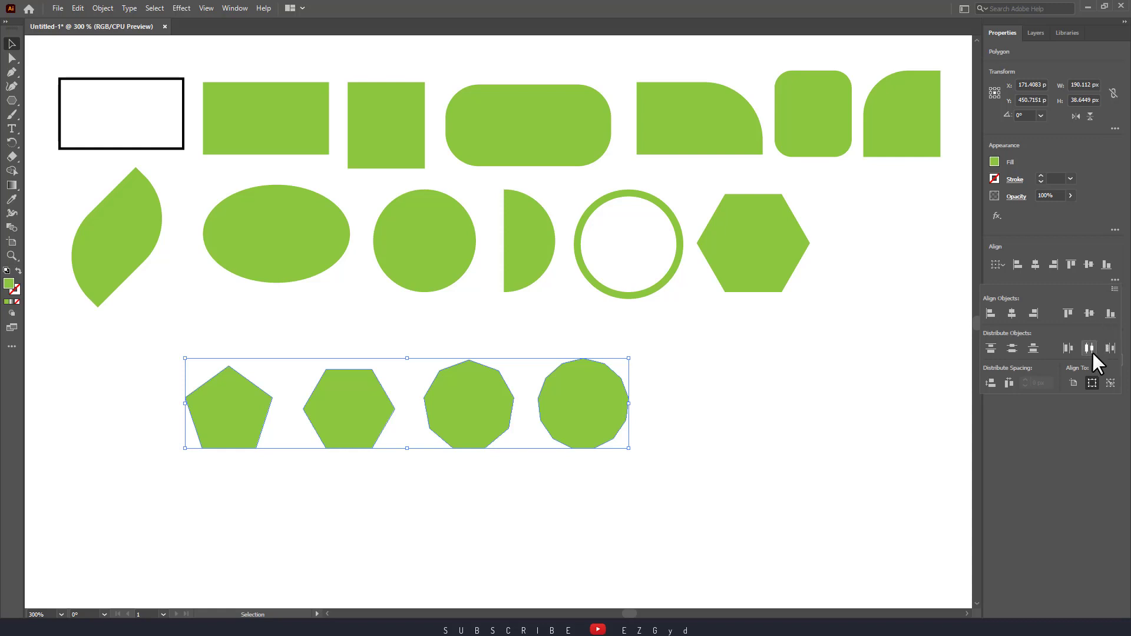
left_click(1090, 351)
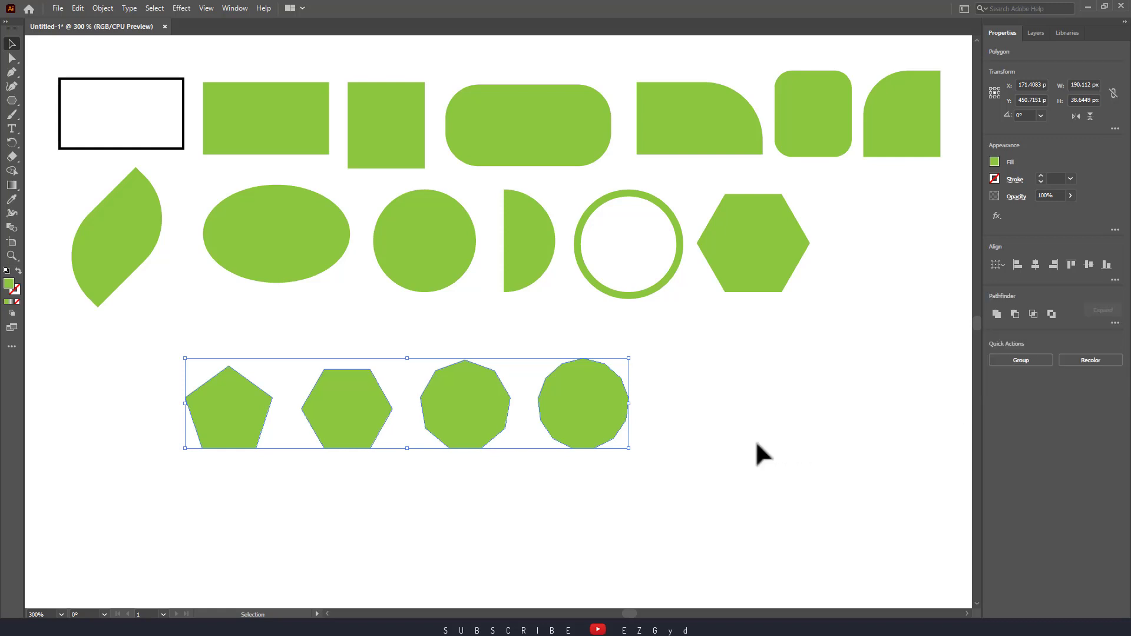
left_click(734, 443)
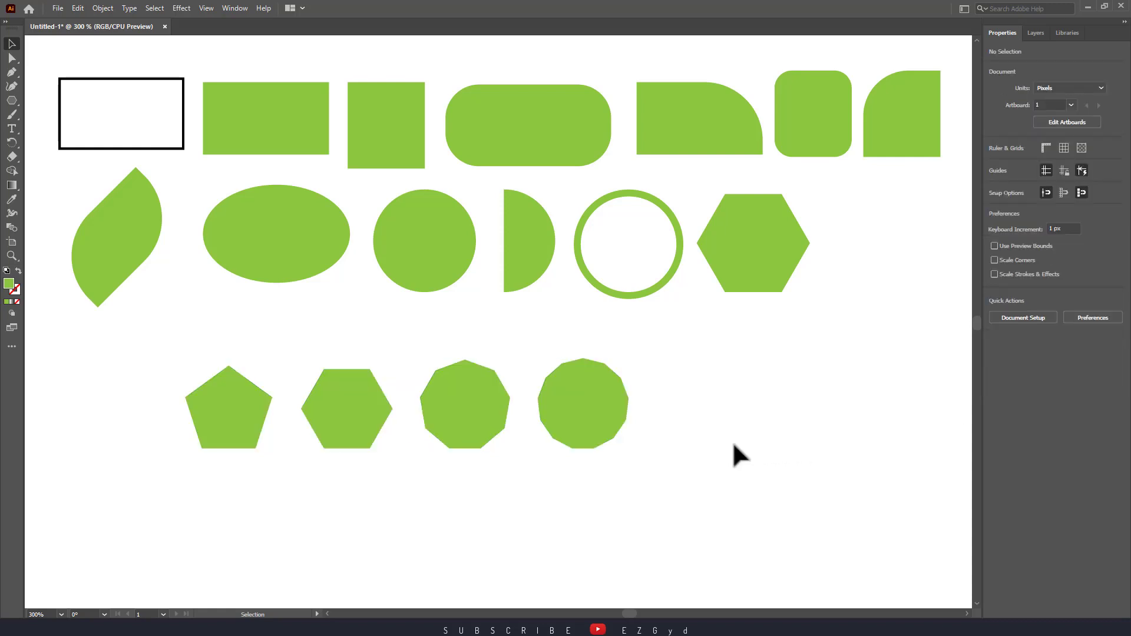
left_click(736, 274)
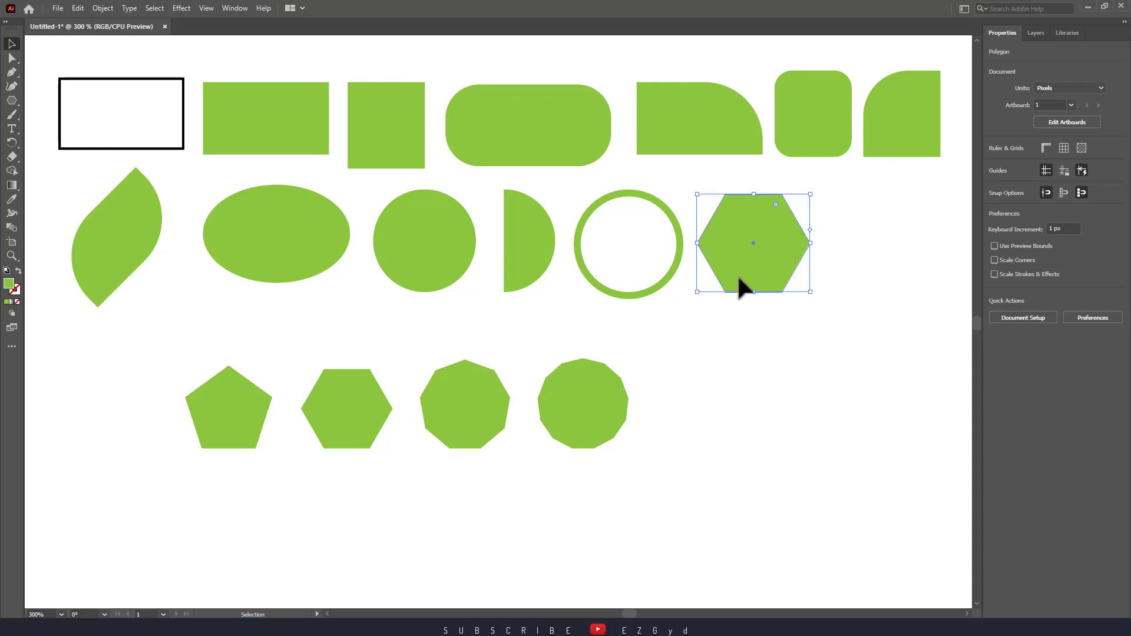
key("Delete")
- Move the pentagon, hexagon and 11-sided polygon into the second row after the ring
left_click_drag(683, 386, 193, 448)
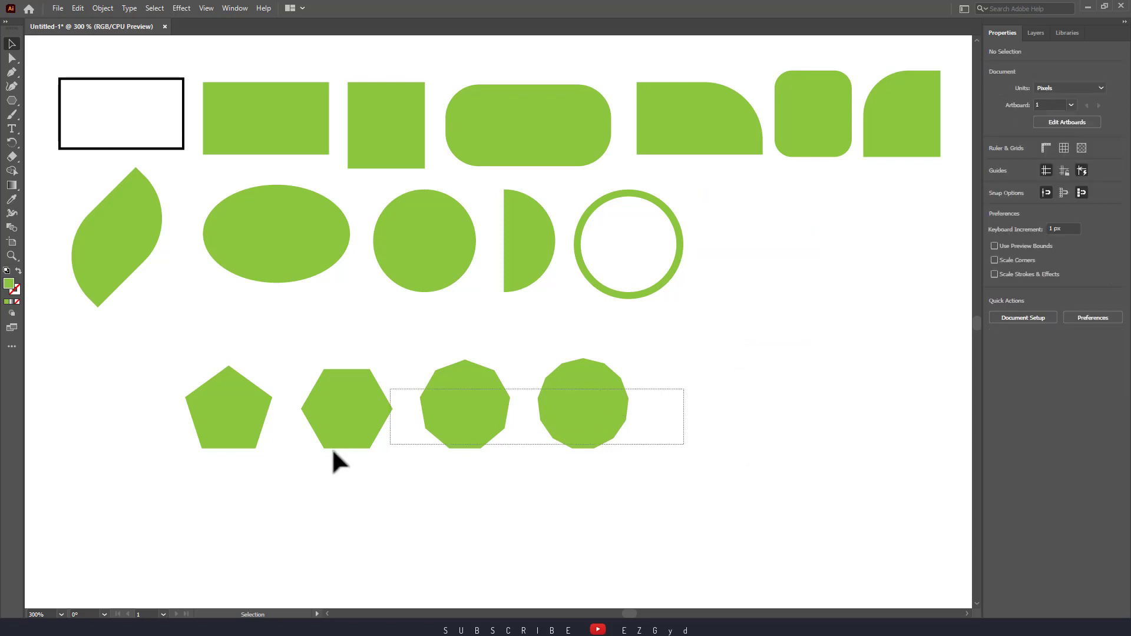
mouse_move(199, 395)
left_mouse_down()
mouse_move(195, 373)
mouse_move(538, 368)
mouse_move(783, 263)
mouse_move(751, 208)
left_mouse_up()
left_click(647, 454)
mouse_move(677, 361)
left_mouse_down()
mouse_move(847, 228)
mouse_move(853, 240)
left_mouse_up()
left_click_drag(908, 303, 922, 206)
mouse_move(806, 342)
left_mouse_down()
mouse_move(785, 322)
mouse_move(929, 321)
left_mouse_up()
- Create a three-sided green triangle with the Polygon tool and place it beside the nonagon
left_click(587, 412)
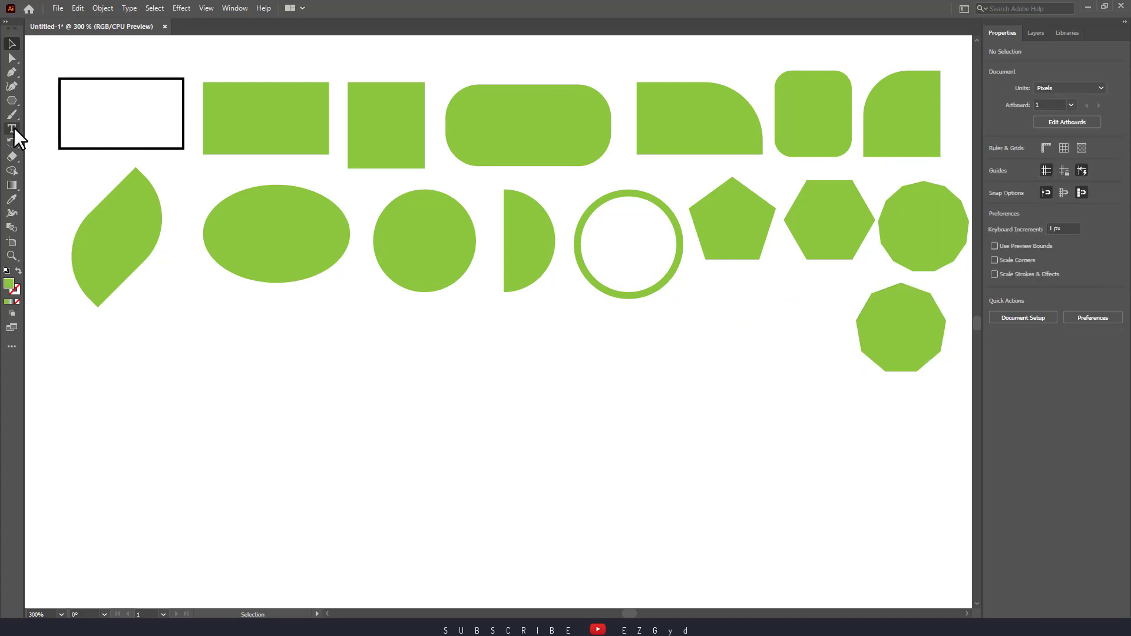
left_click(12, 101)
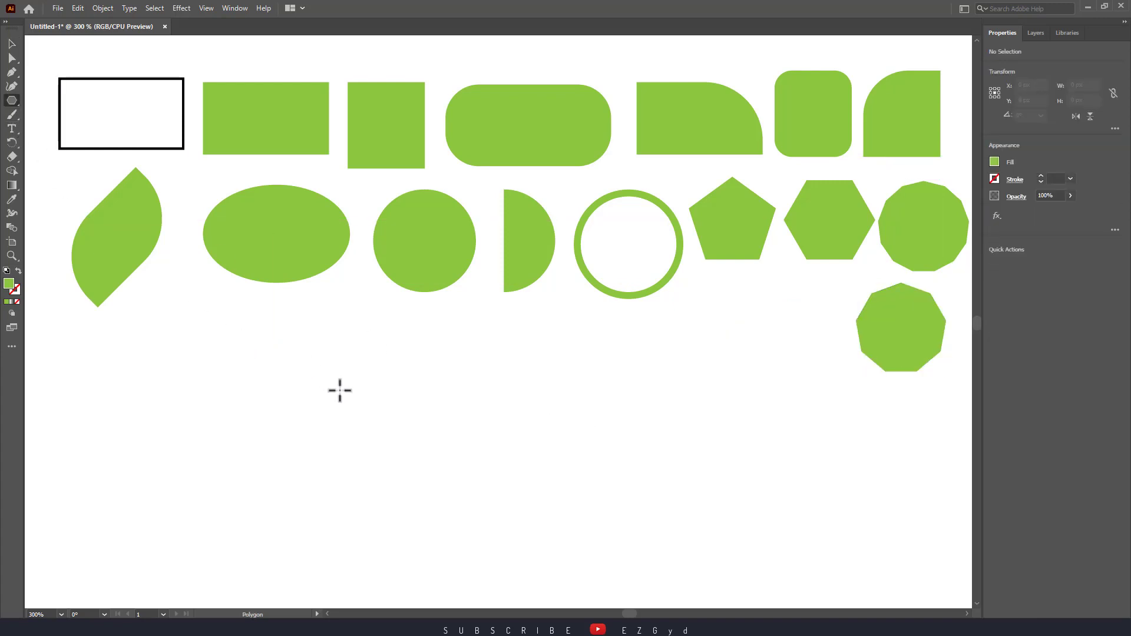
left_click(401, 421)
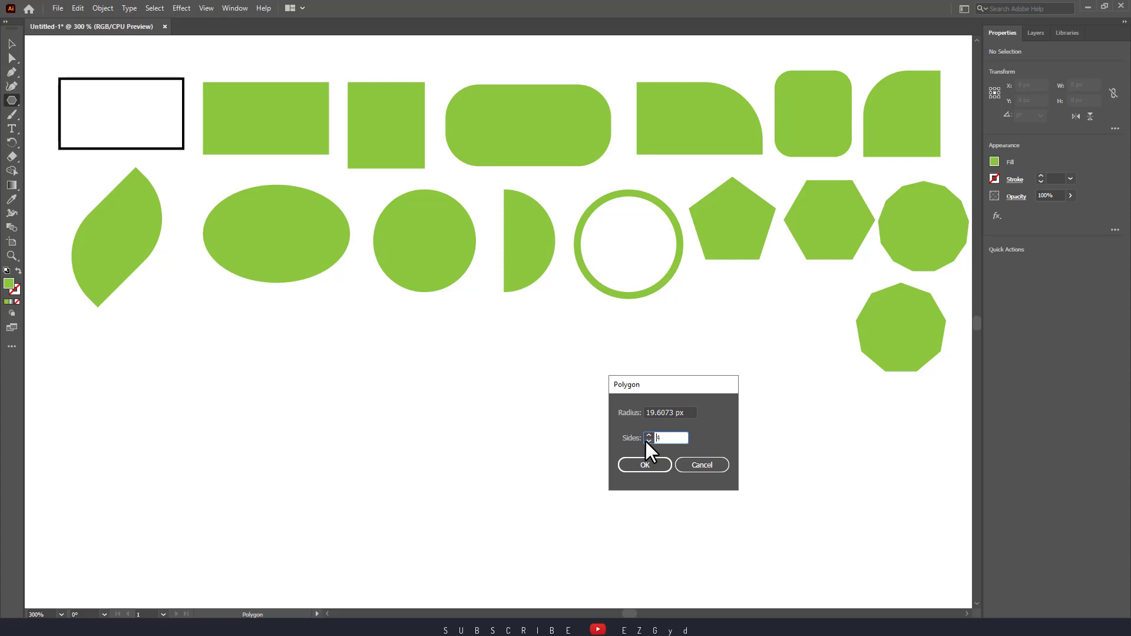
left_click(648, 465)
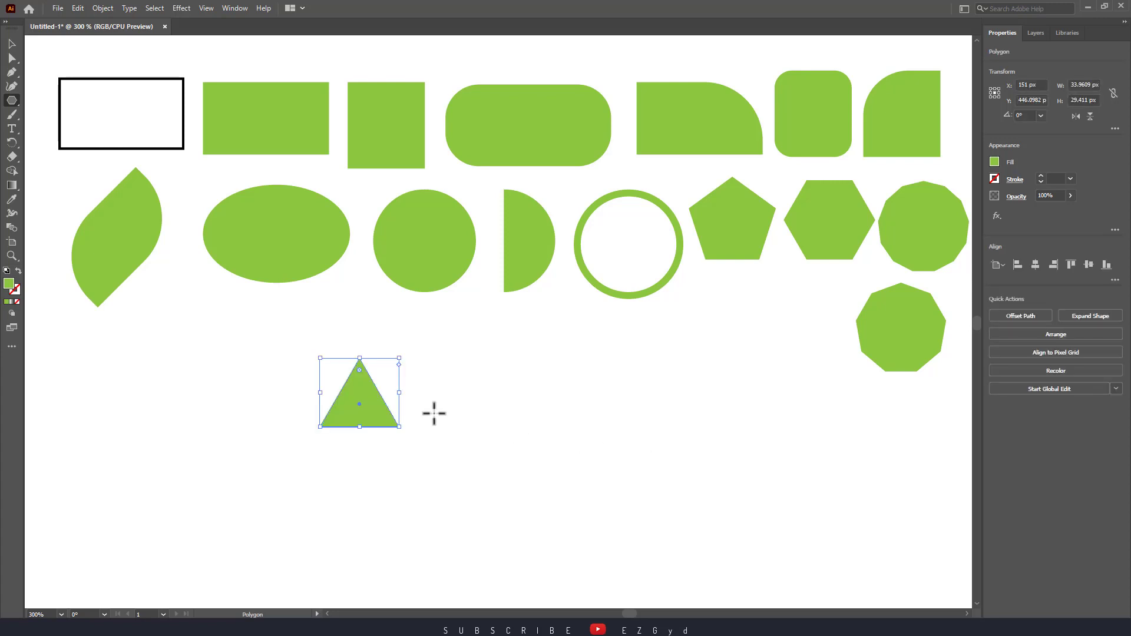
left_click_drag(361, 404, 455, 430)
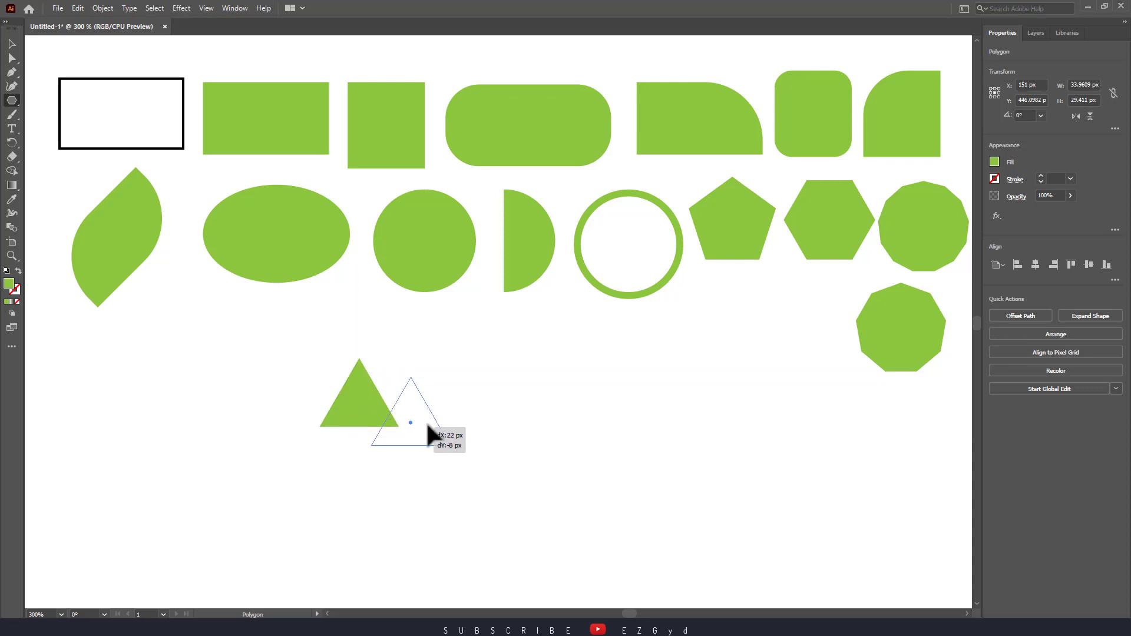
left_click_drag(509, 457, 510, 457)
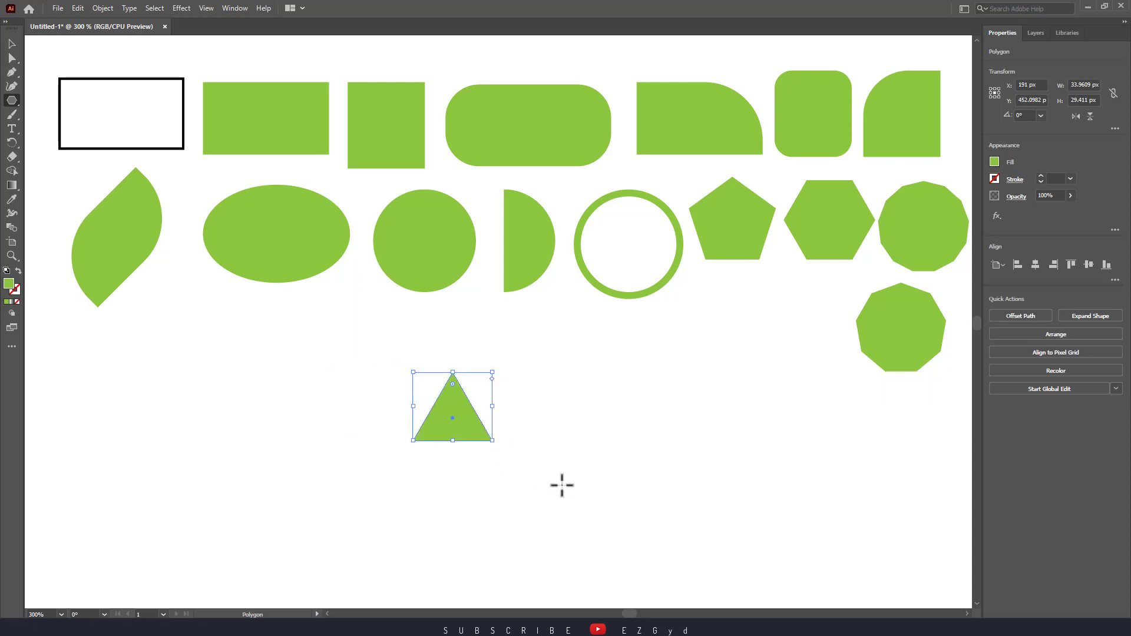
key("v")
left_click(561, 462)
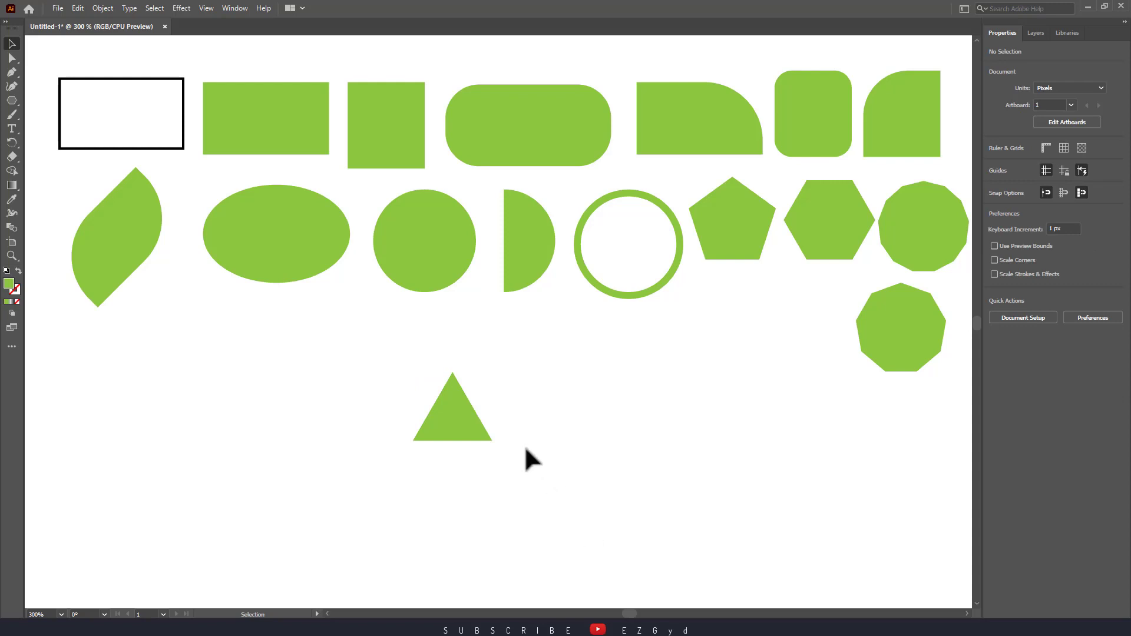
left_click_drag(459, 424, 820, 340)
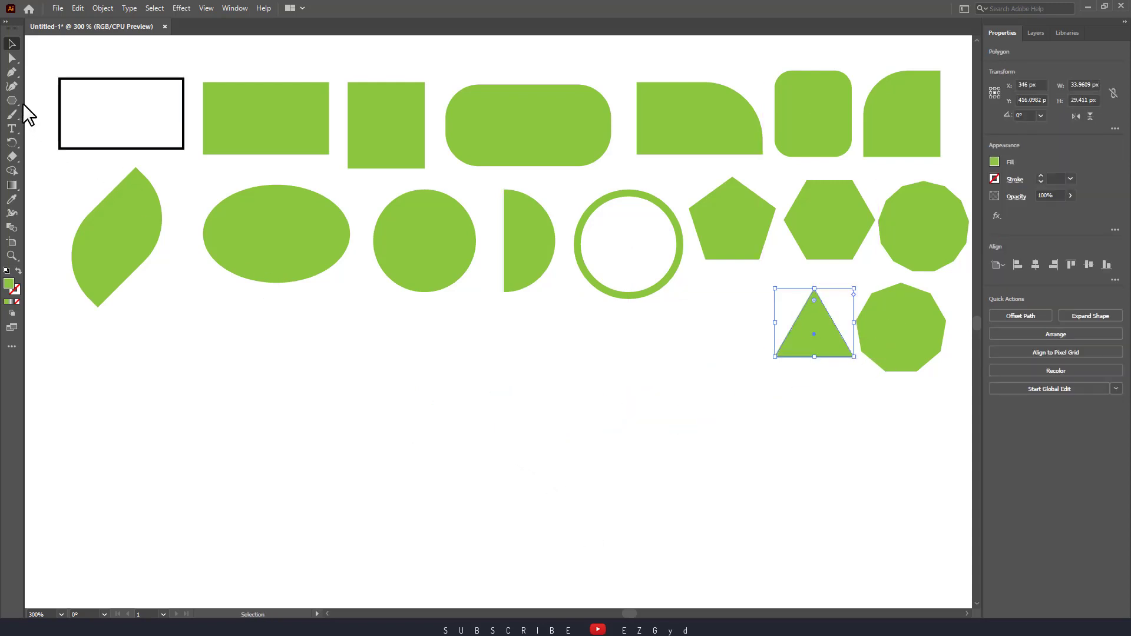
- Draw a five-point star with the Star tool and start a second star beside it
left_click_drag(13, 101, 66, 144)
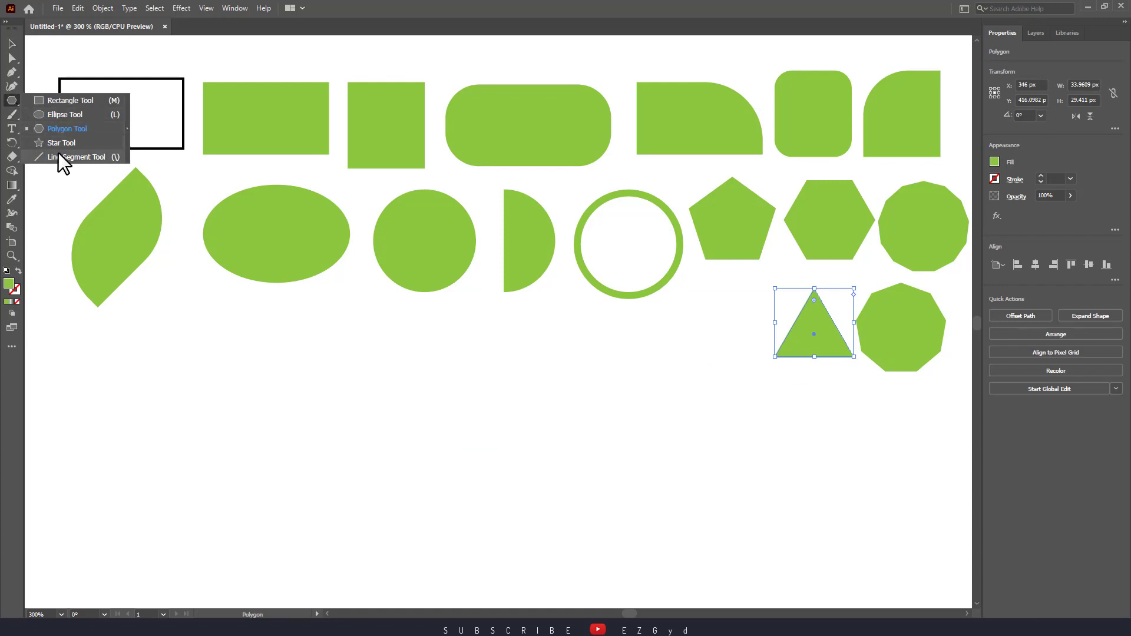
left_click(72, 144)
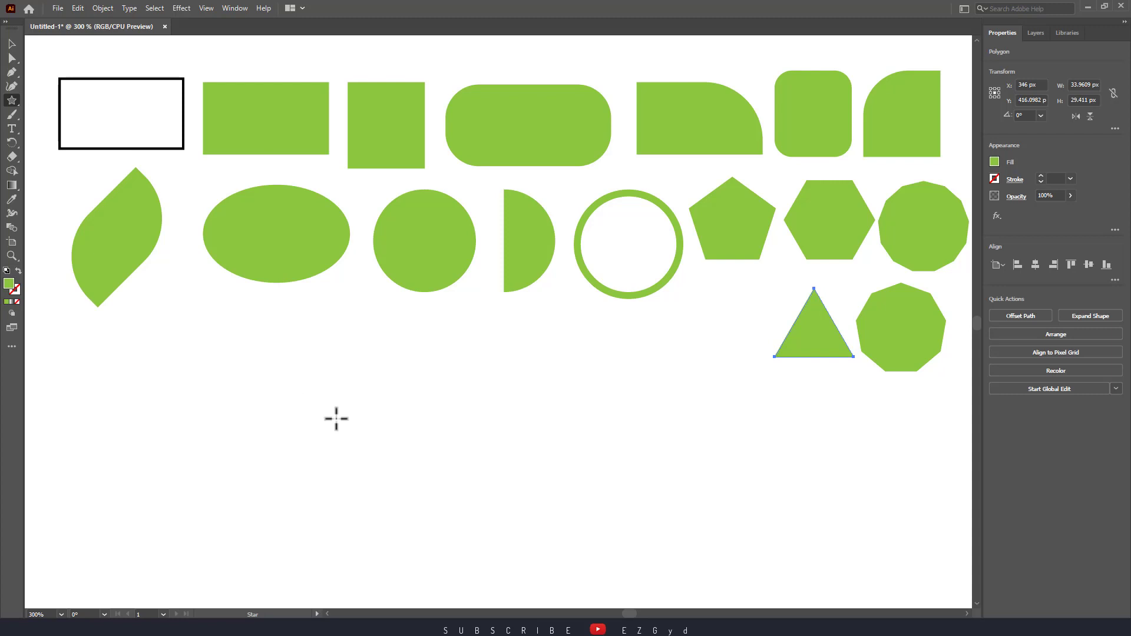
left_click_drag(319, 387, 371, 450)
left_click_drag(440, 394, 475, 435)
key("Up")
key("Up")
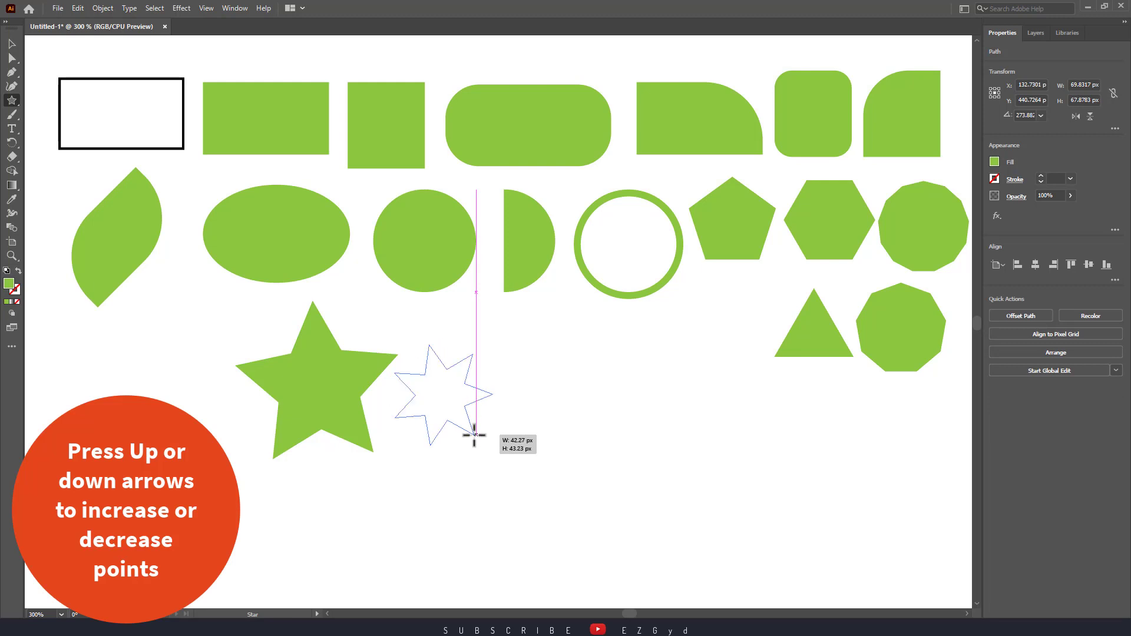
key("Up")
key("Up")
key("Up")
key("Up")
key("Up")
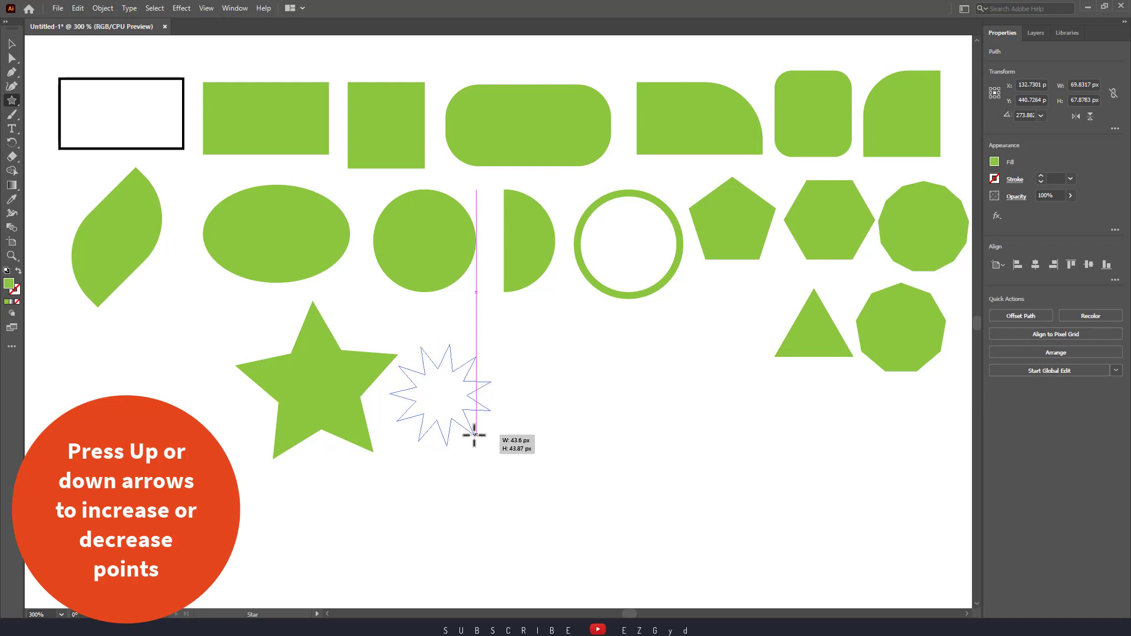
key("Up")
- Discard the trial stars by undoing the second one and deleting the five-point star
key("Up")
key("Up")
key("Up")
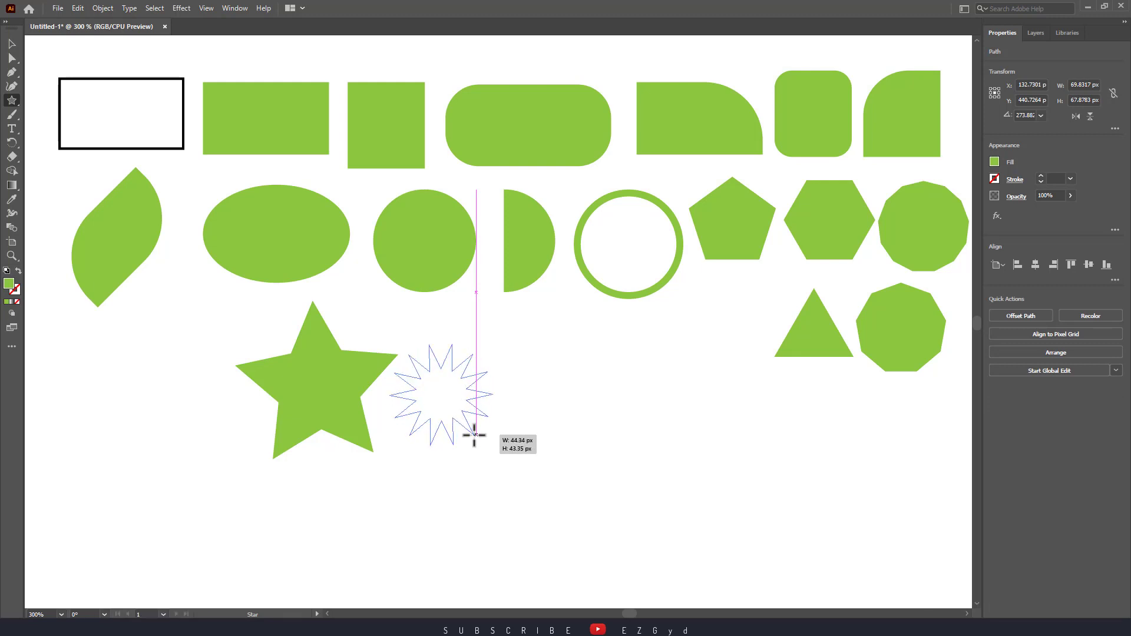
key("Down")
key("Down")
key("Down")
key("Up")
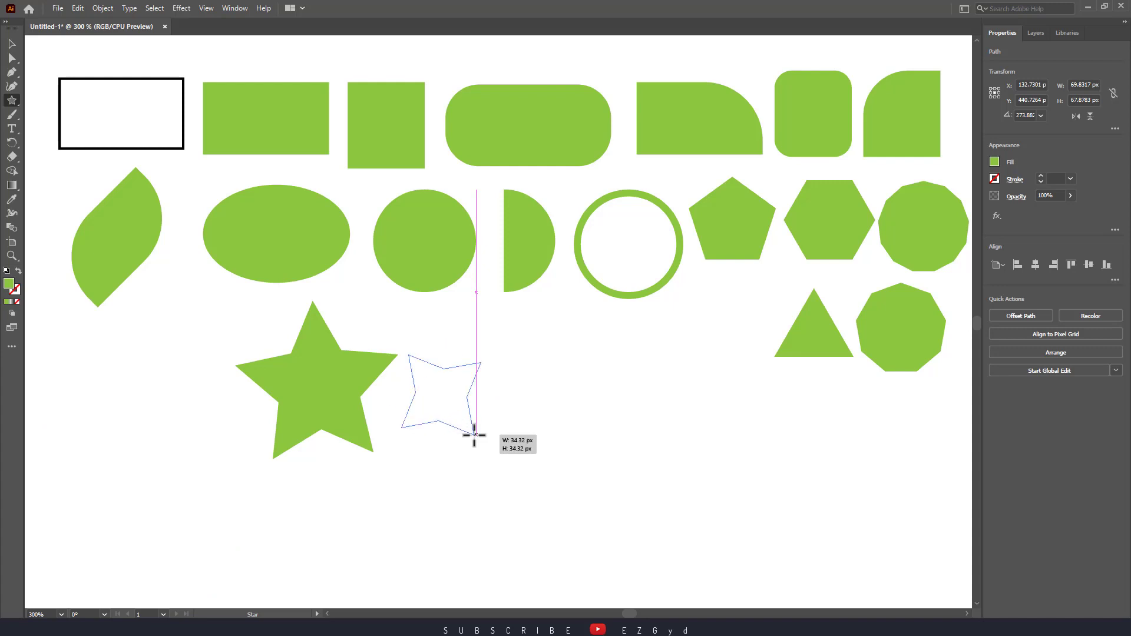
key("Up")
key("Up")
key("Up")
left_click_drag(475, 435, 474, 435)
left_click(475, 435)
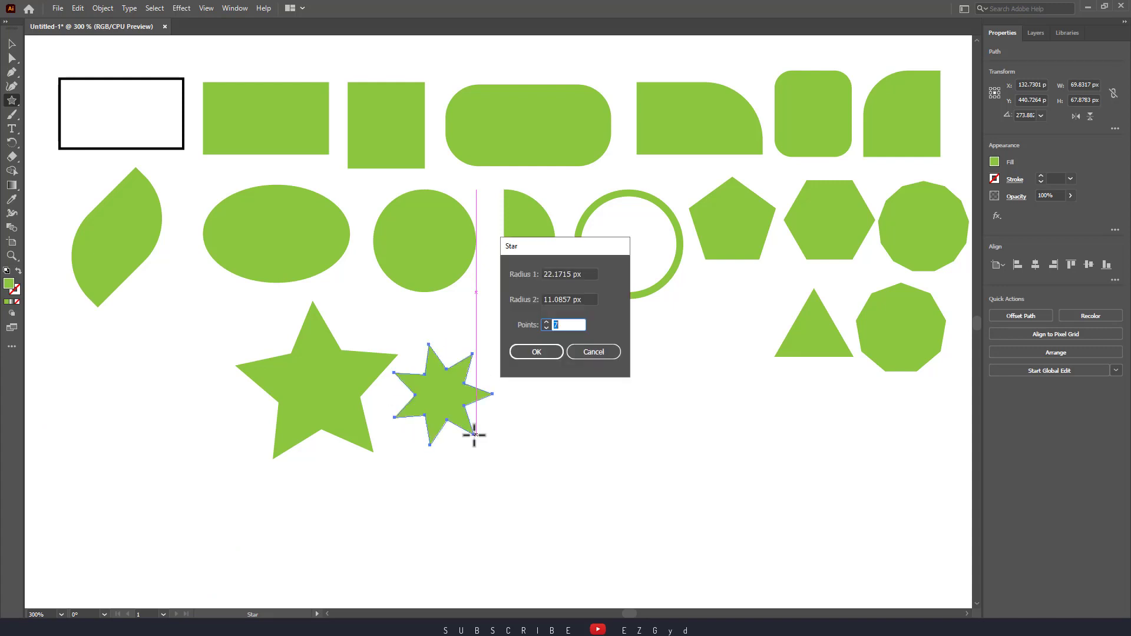
left_click(603, 351)
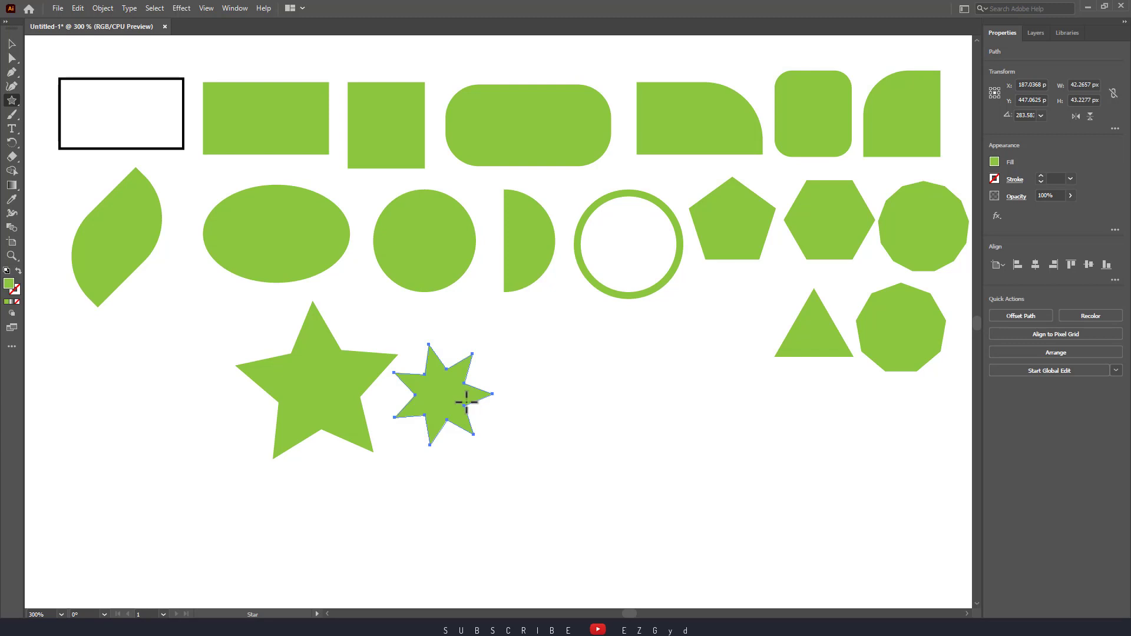
key("ctrl+z")
key("ctrl")
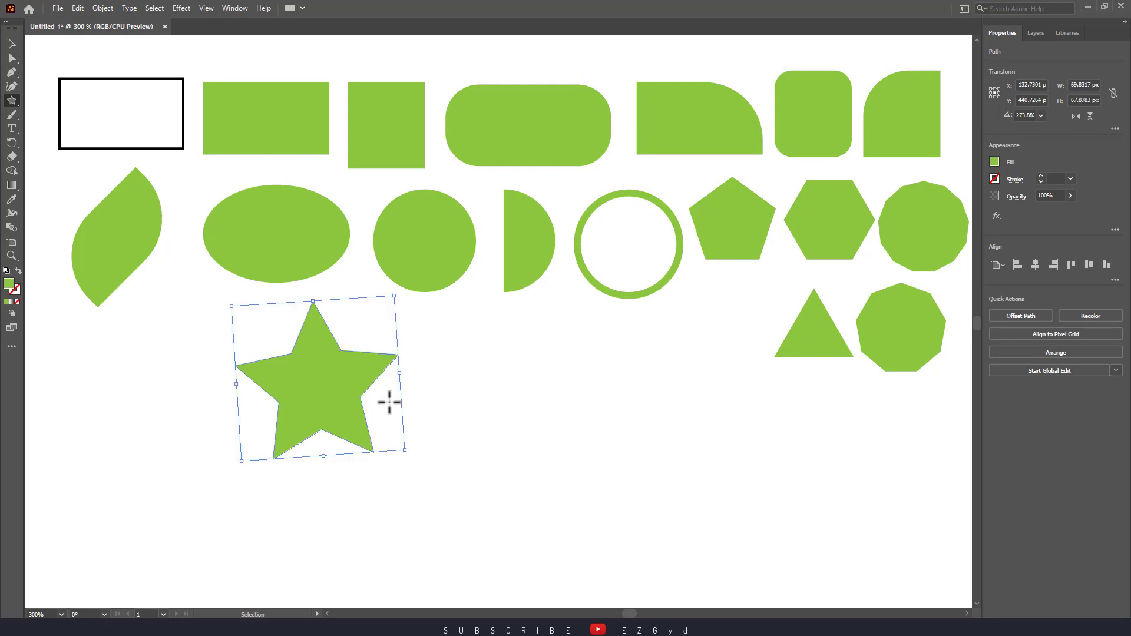
key("Delete")
- Create a four-point star and move it to the left
left_click(329, 391)
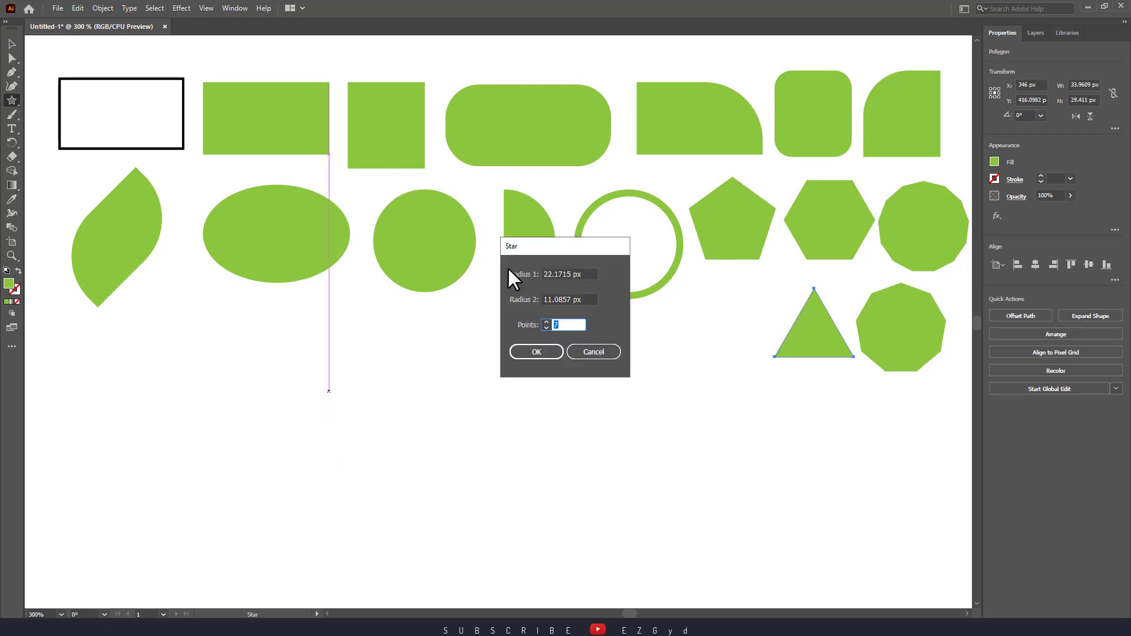
left_click_drag(549, 248, 387, 321)
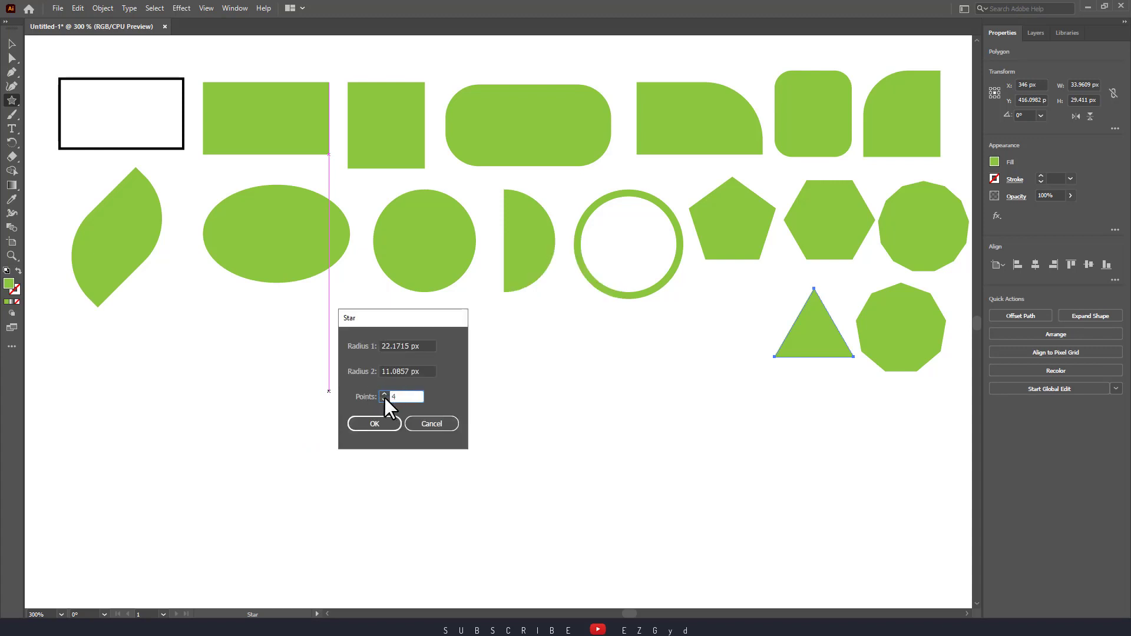
left_click(385, 425)
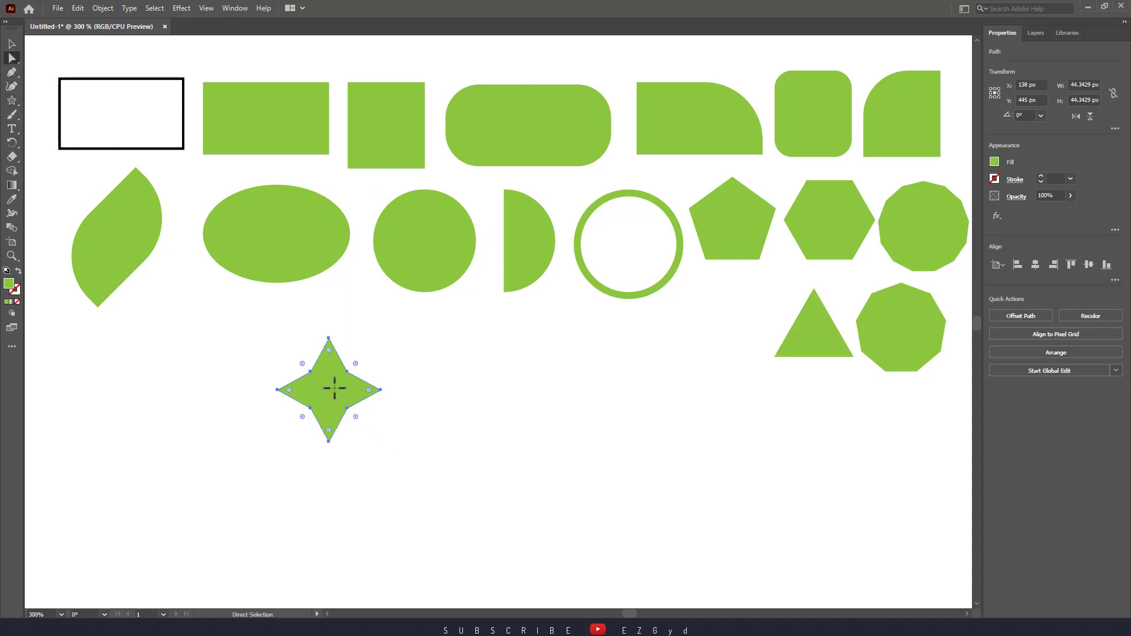
key("v")
left_click_drag(333, 388, 236, 407)
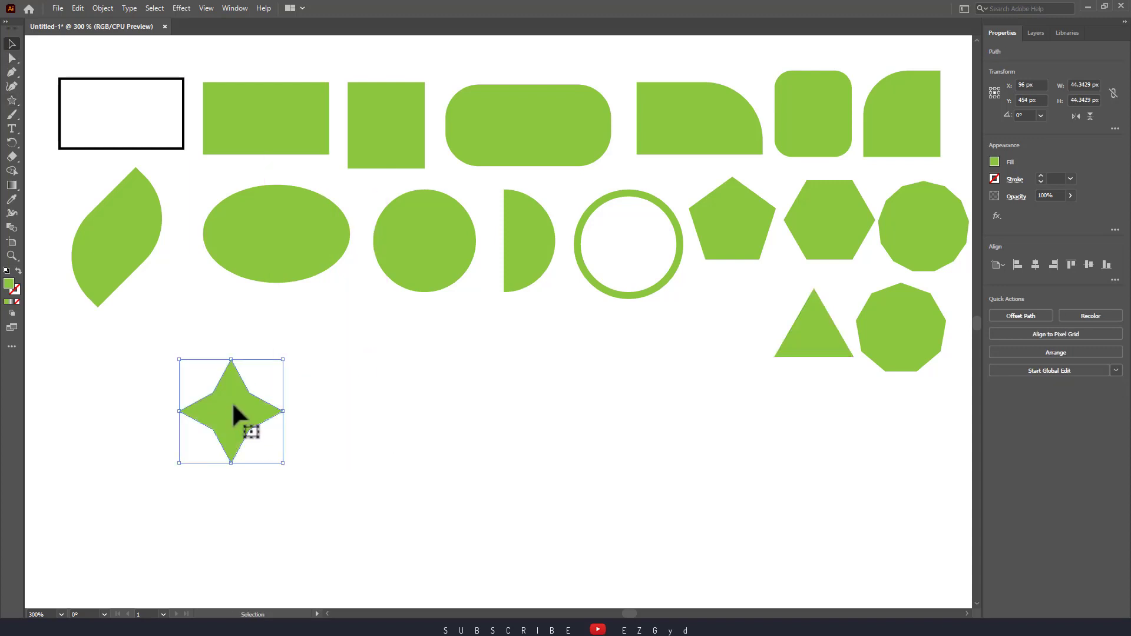
- Create a five-point star and a six-pointed star beside the four-point one
left_click(12, 100)
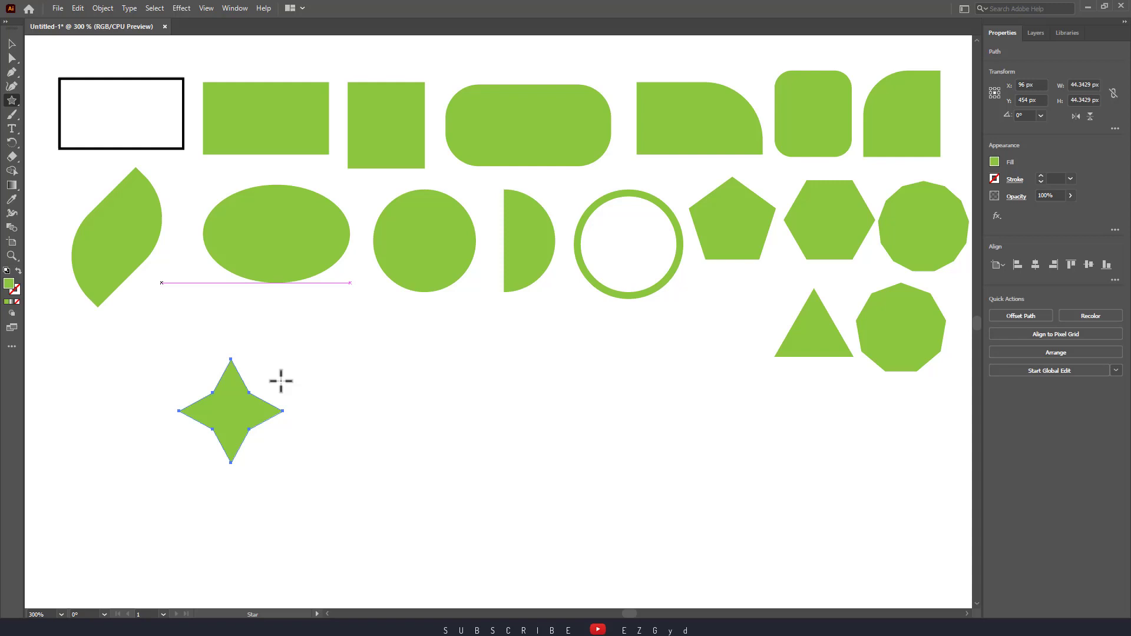
left_click(335, 421)
type("5")
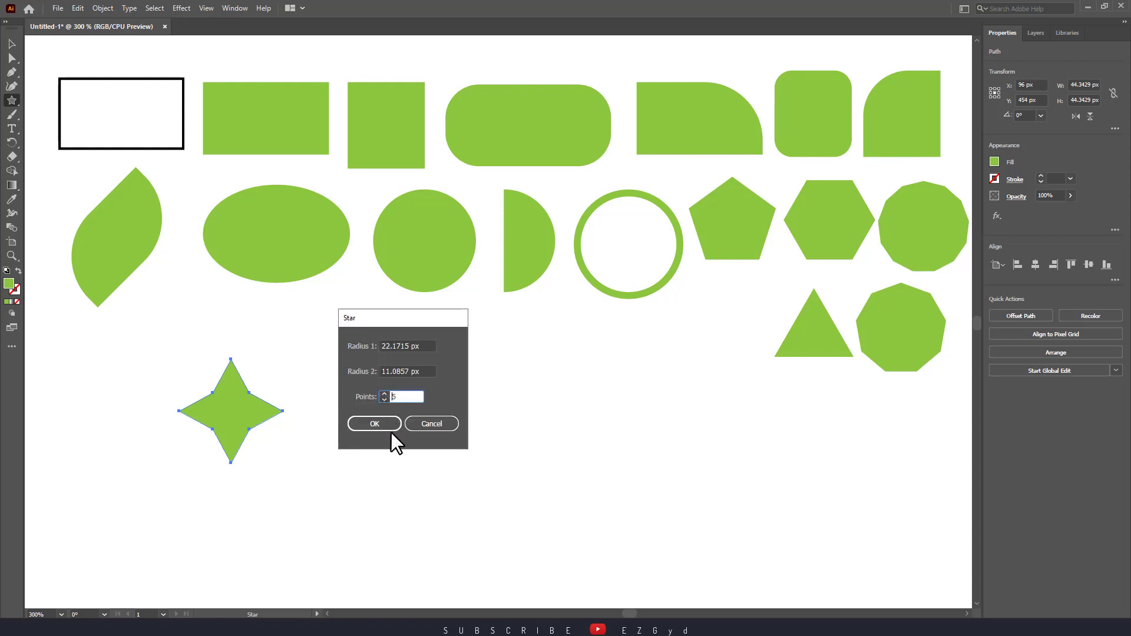
left_click(387, 427)
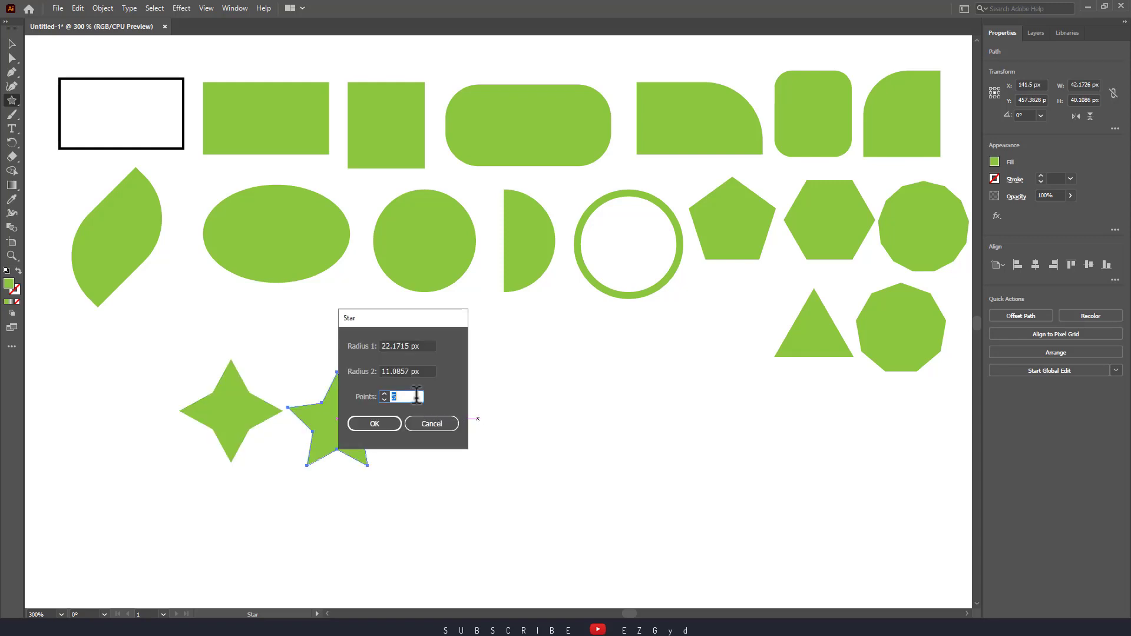
left_click_drag(398, 324, 541, 370)
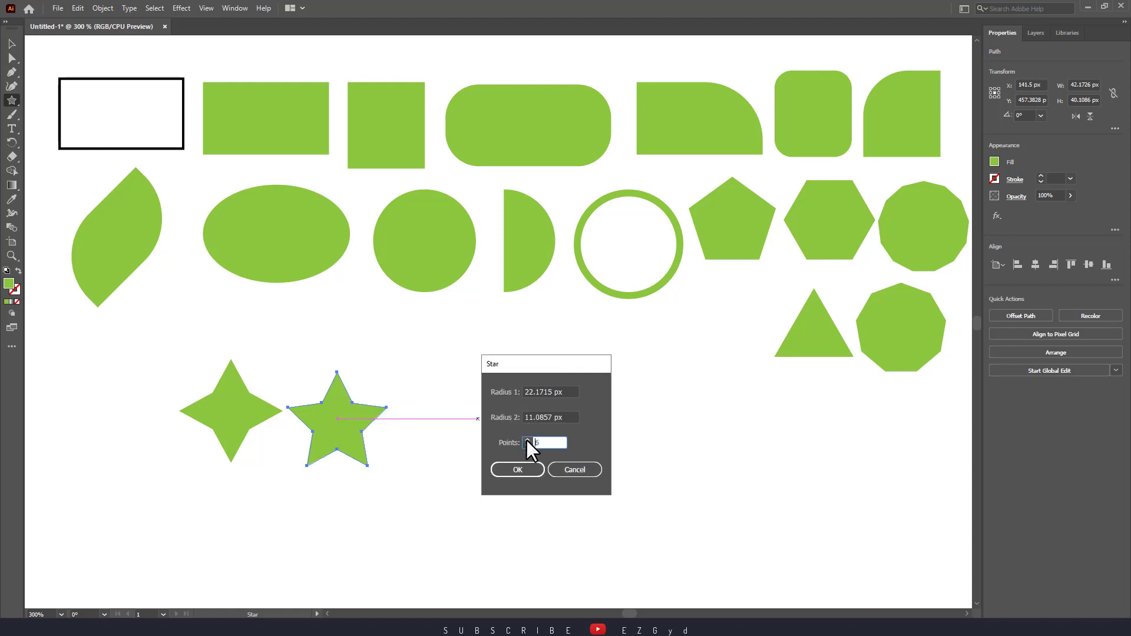
type("6")
left_click(525, 469)
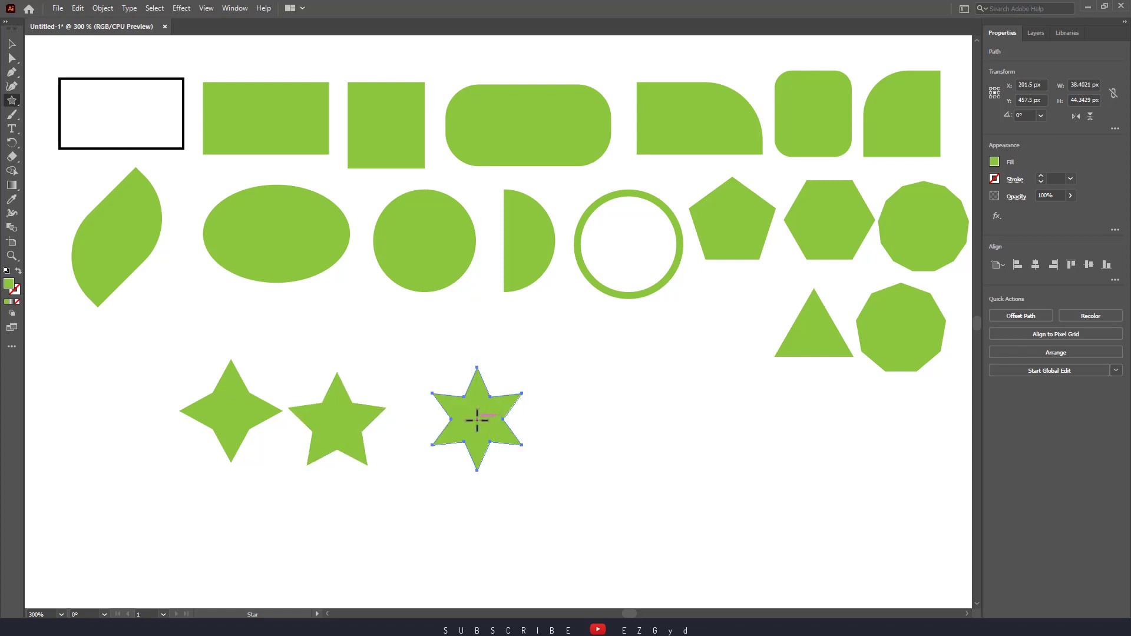
- Create an eight-pointed star and adjust spacing between the six- and eight-pointed stars
left_click(563, 424)
left_click_drag(549, 369, 652, 372)
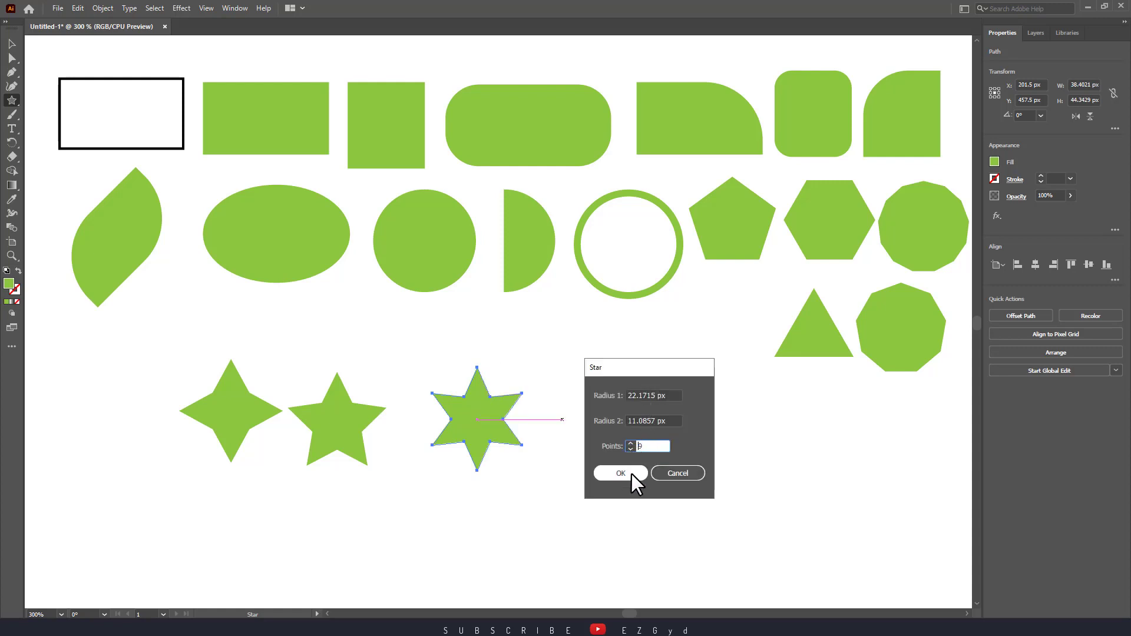
left_click(631, 474)
key("v")
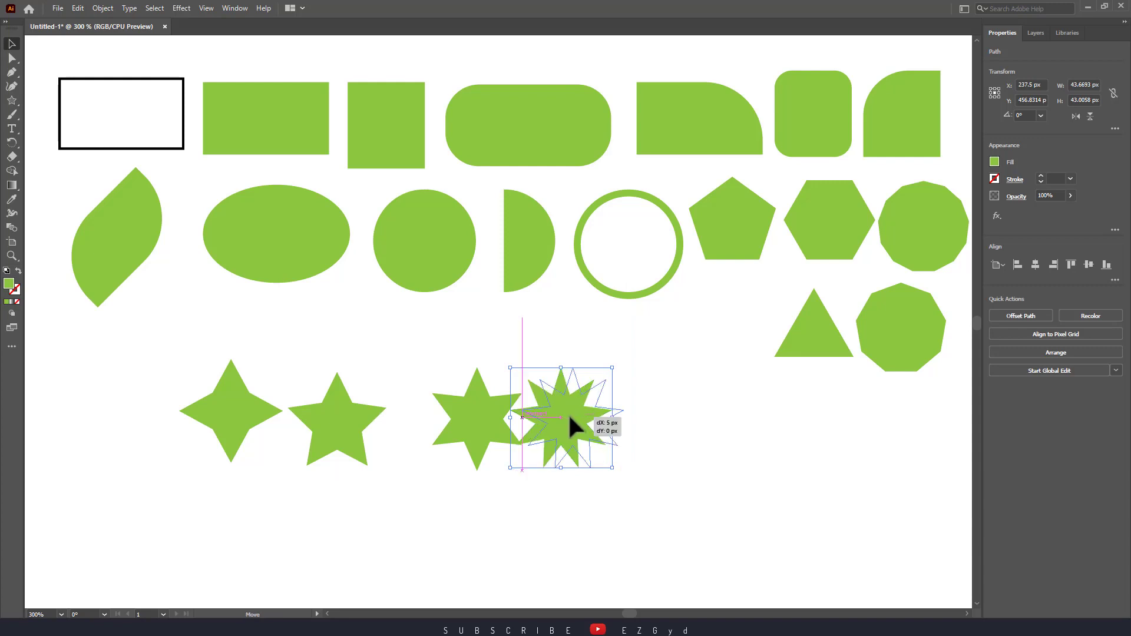
left_click_drag(574, 433, 590, 434)
left_click_drag(487, 434, 466, 436)
left_click_drag(581, 428, 574, 427)
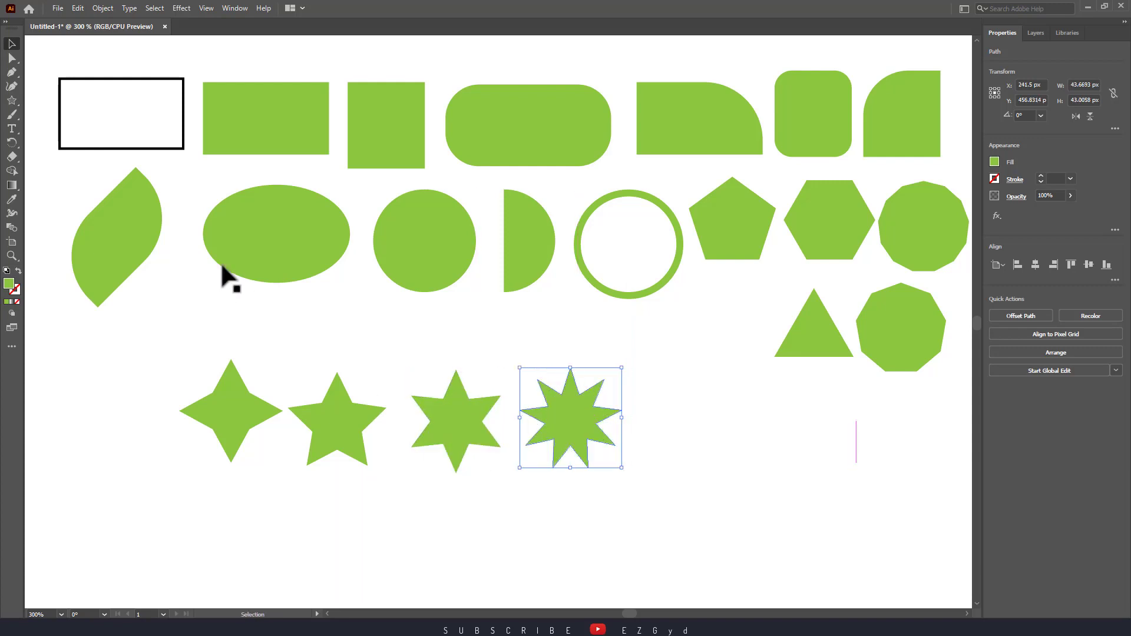
- Add a 16-pointed star to the row and select all five stars
left_click(12, 100)
left_click(767, 479)
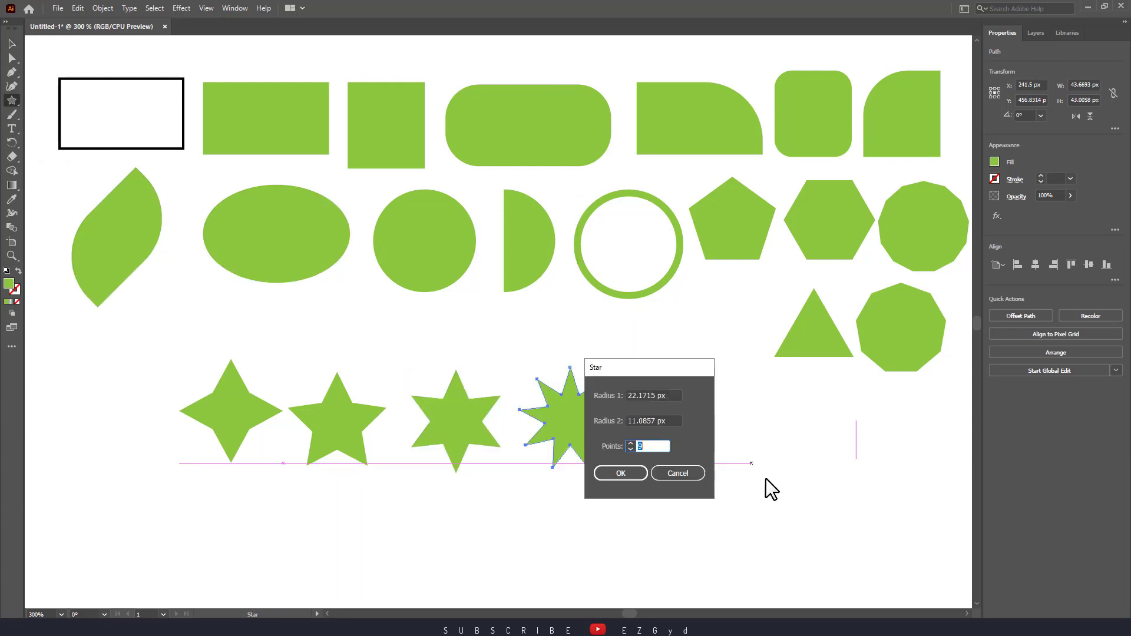
left_click_drag(631, 374, 762, 404)
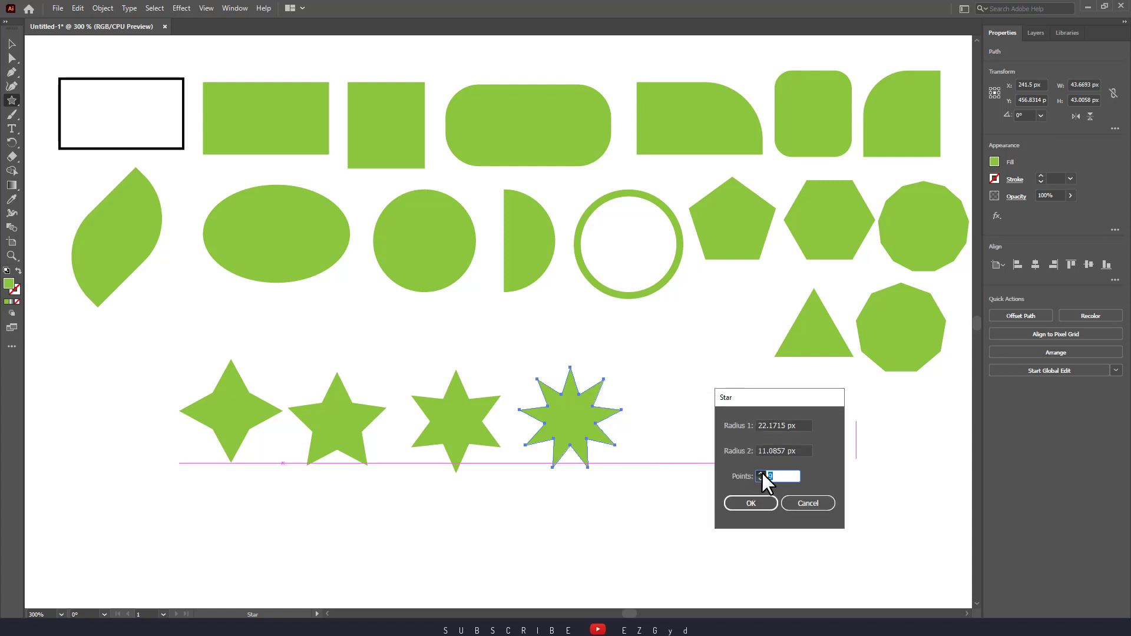
left_click(758, 502)
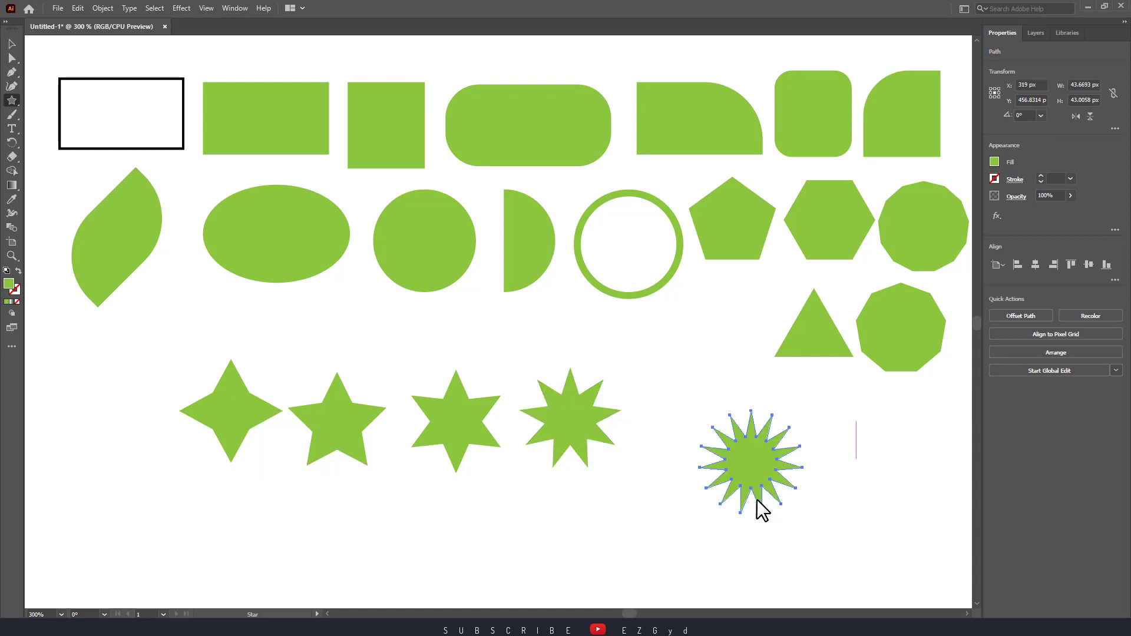
key("v")
left_click_drag(741, 465, 669, 421)
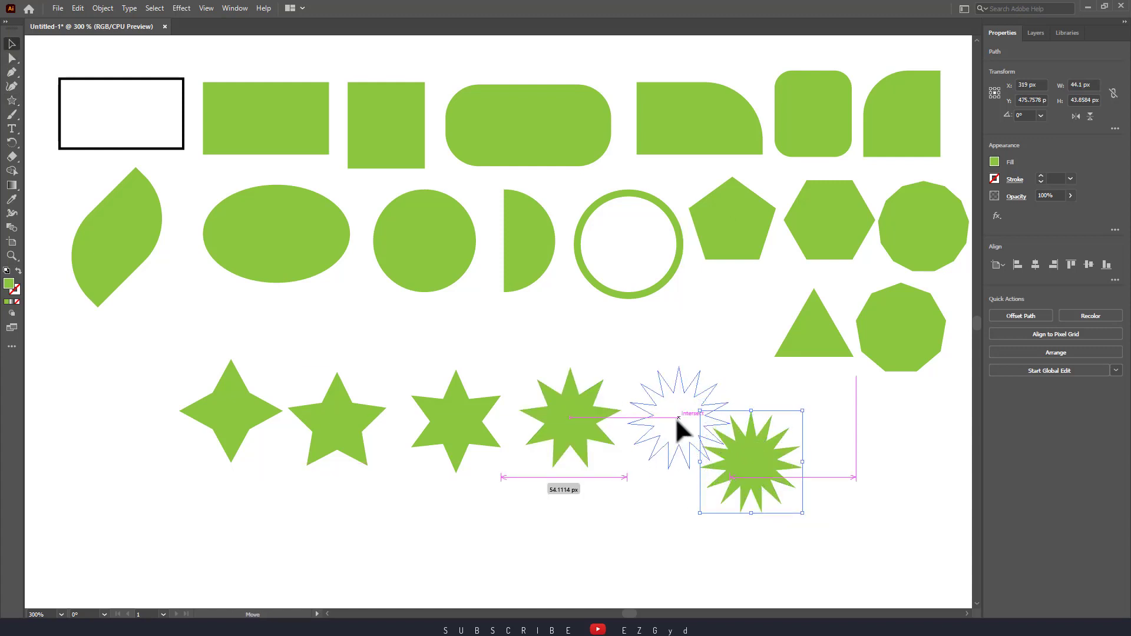
left_click_drag(781, 456, 182, 401)
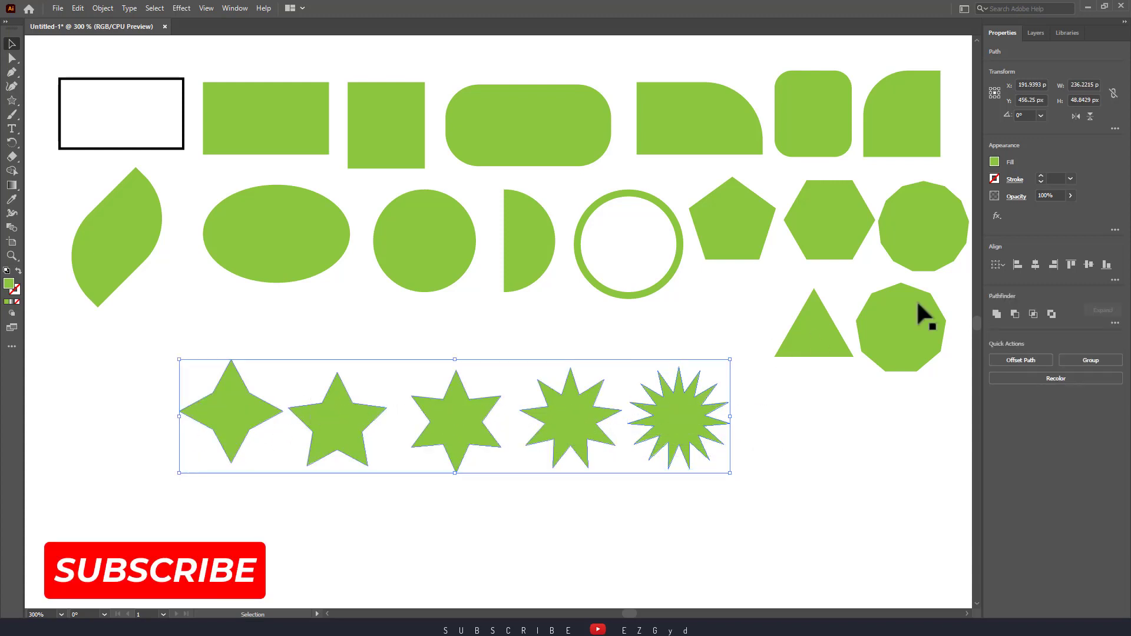
- Align the five stars and centre them vertically on one line
left_click(1105, 264)
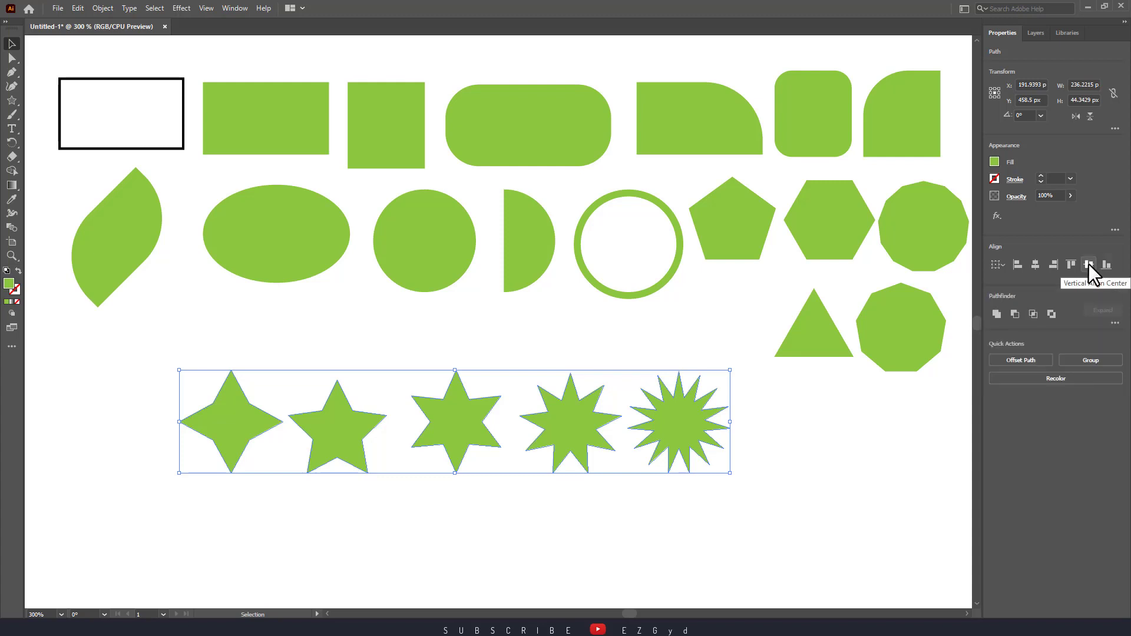
left_click(1089, 265)
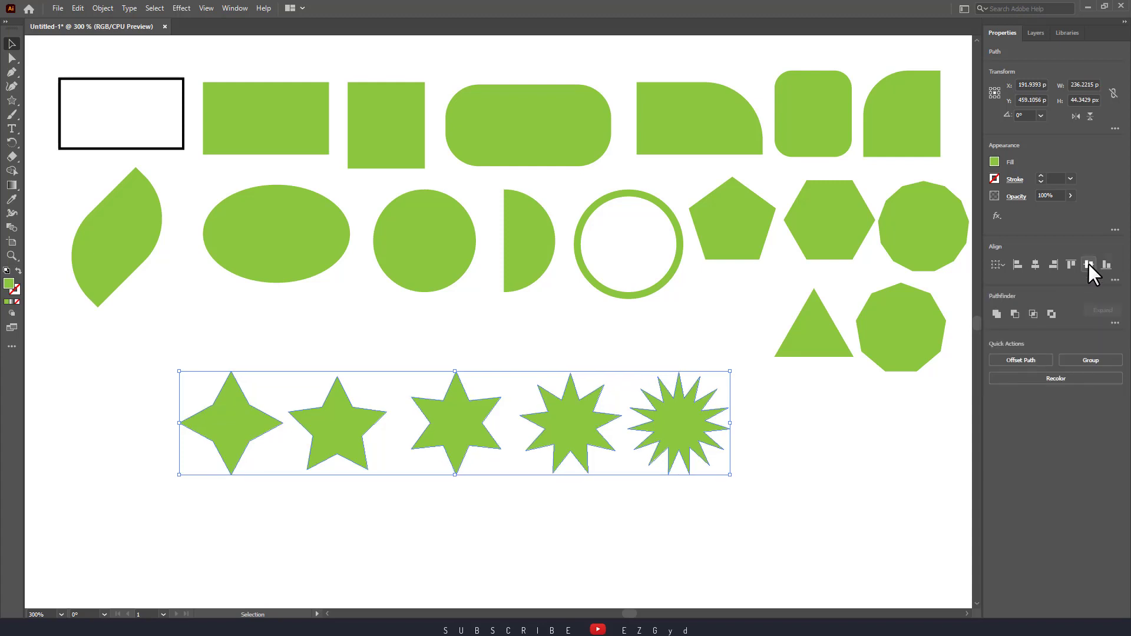
left_click(837, 511)
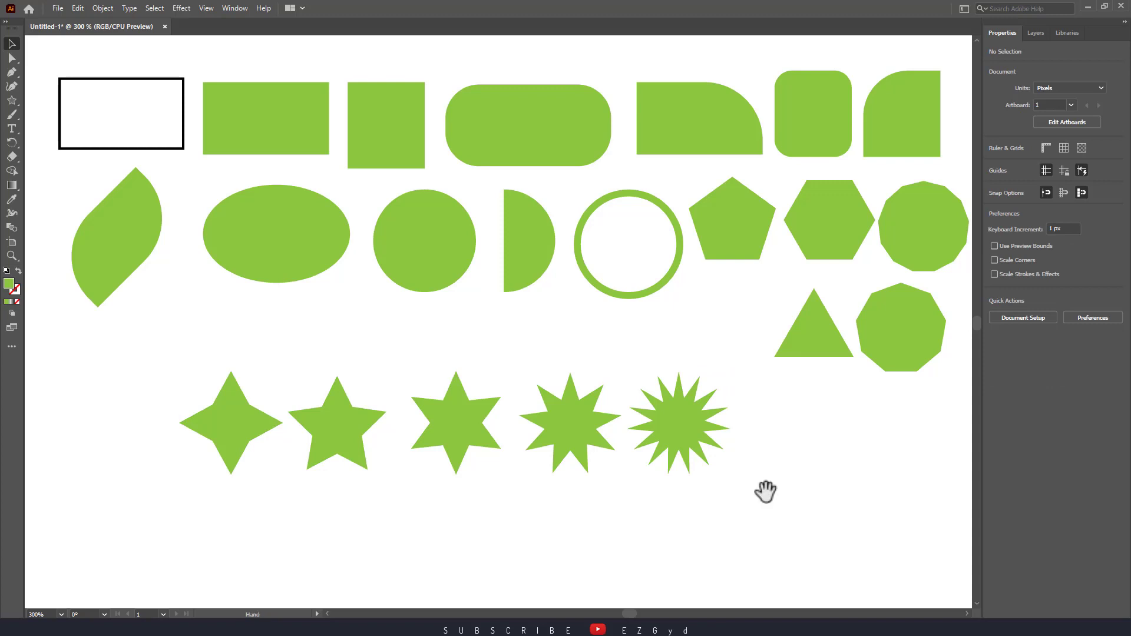
- Move the octagon and triangle up to the end of the polygon row
mouse_move(766, 492)
left_mouse_down()
mouse_move(715, 443)
mouse_move(725, 442)
left_mouse_up()
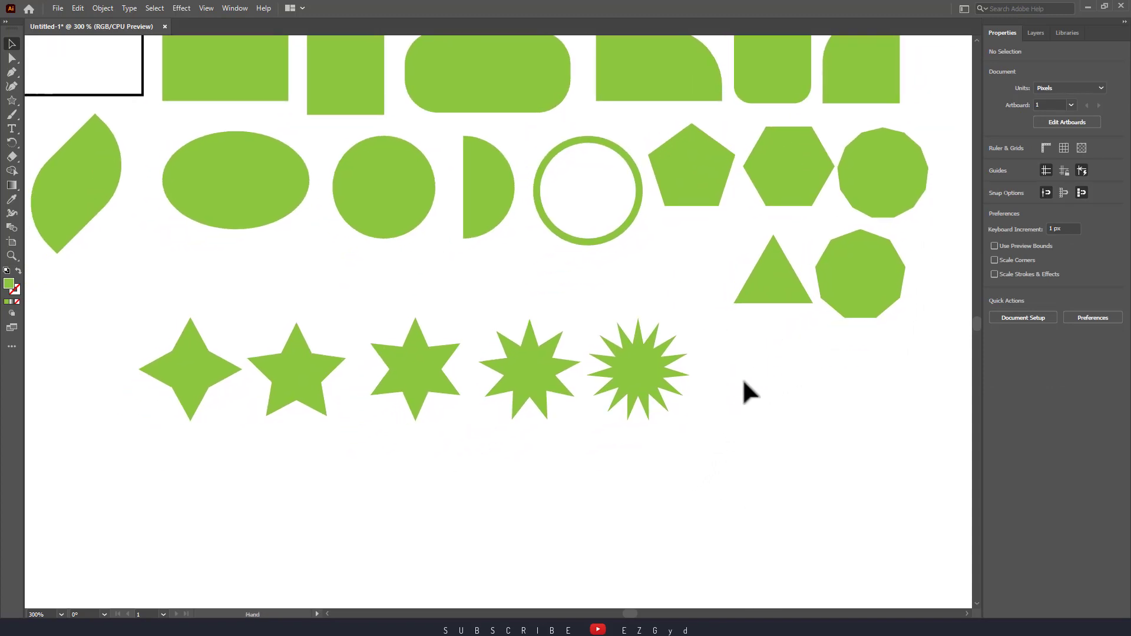
mouse_move(743, 381)
left_mouse_down()
mouse_move(755, 301)
mouse_move(739, 412)
left_mouse_up()
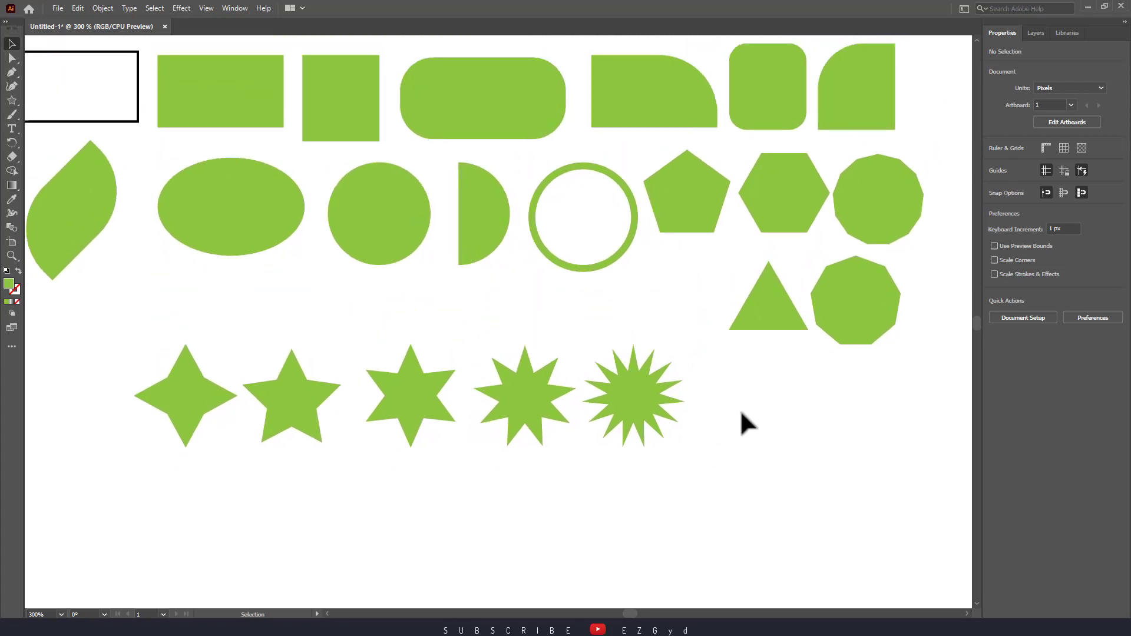
key("ctrl+minus")
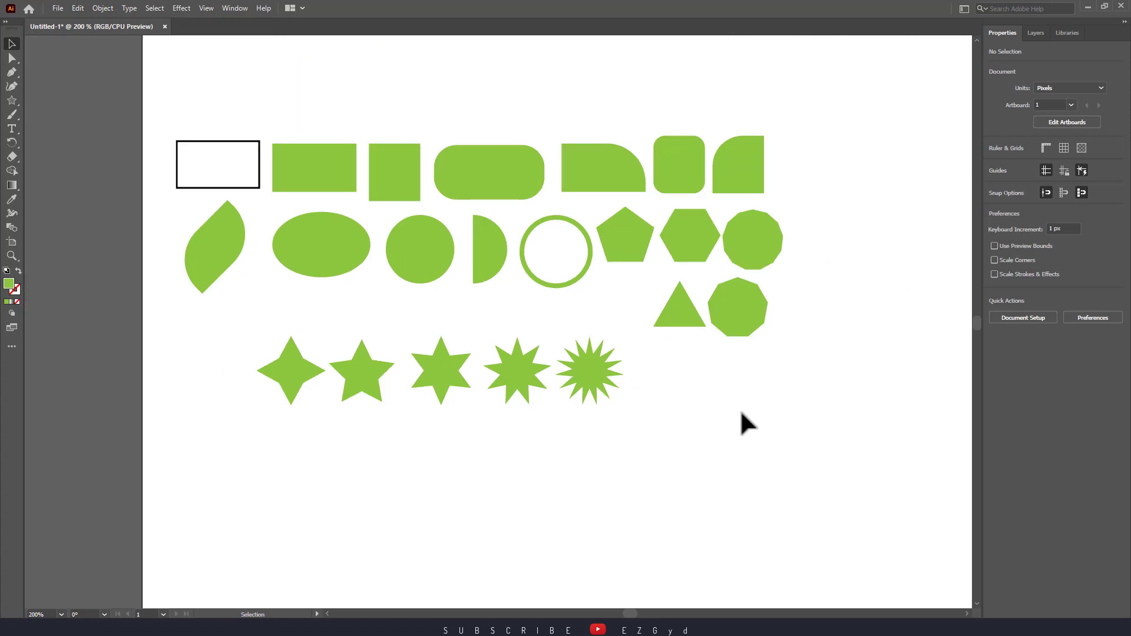
mouse_move(745, 419)
left_mouse_down()
mouse_move(608, 377)
mouse_move(611, 352)
left_mouse_up()
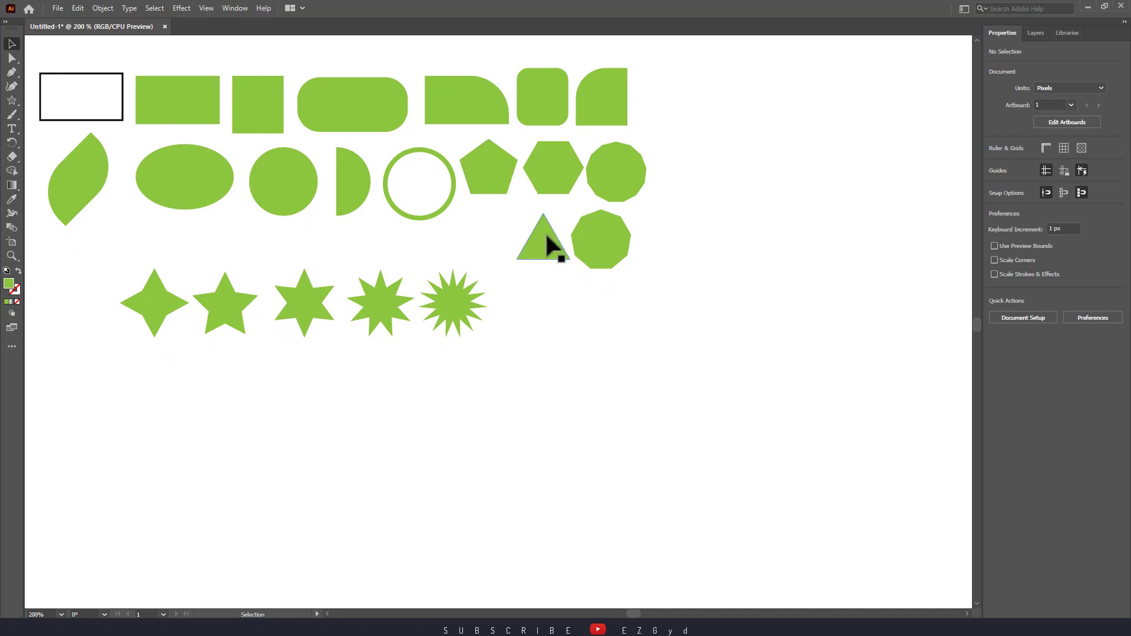
left_click_drag(625, 218, 693, 171)
left_click_drag(547, 233, 754, 159)
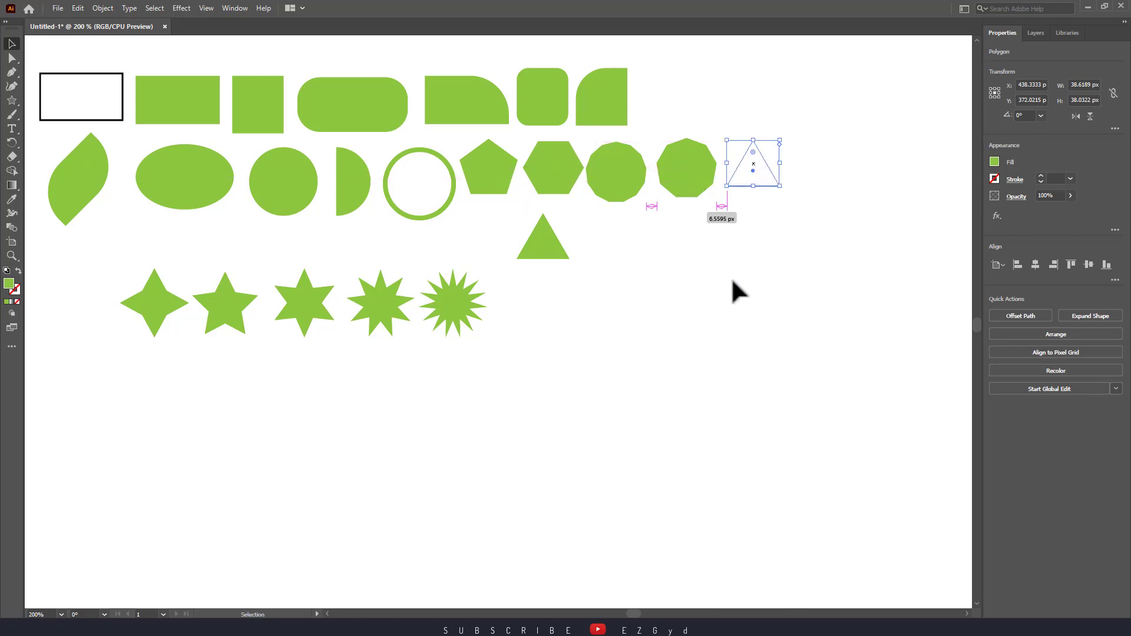
left_click(715, 321)
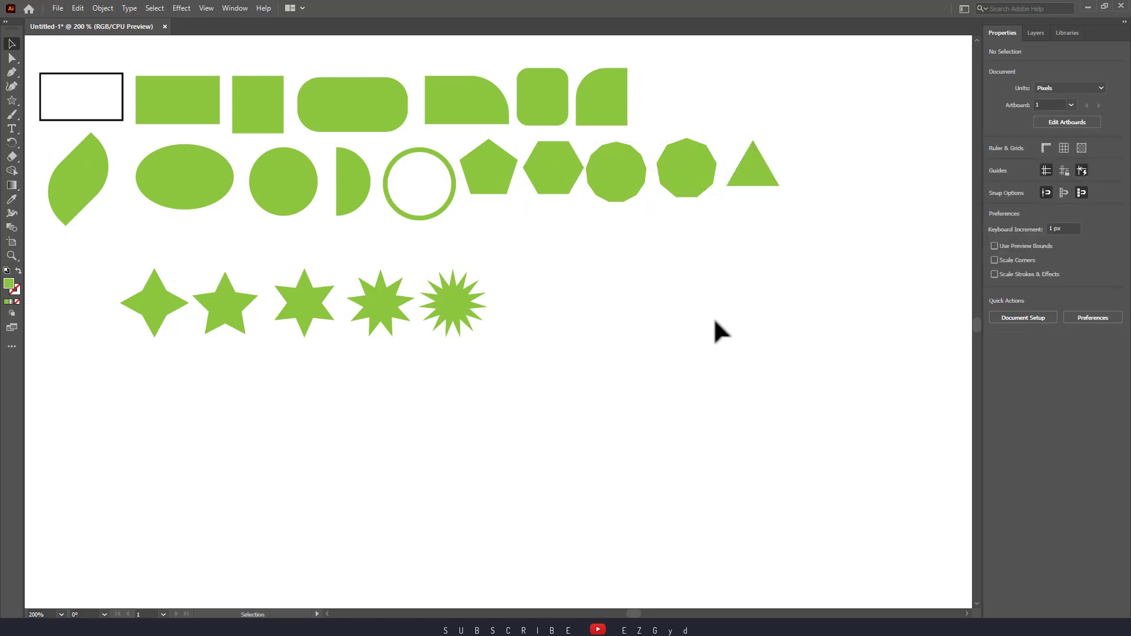
- Switch to the Advanced toolbar and draw a green rounded rectangle below the stars
left_click(237, 6)
mouse_move(286, 108)
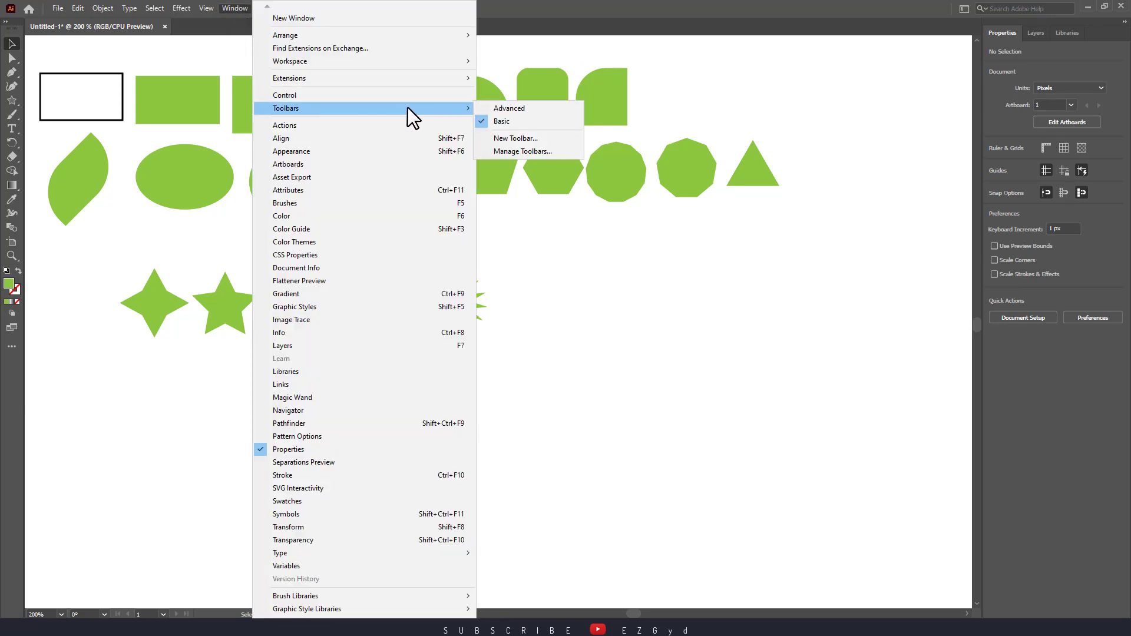
left_click(483, 107)
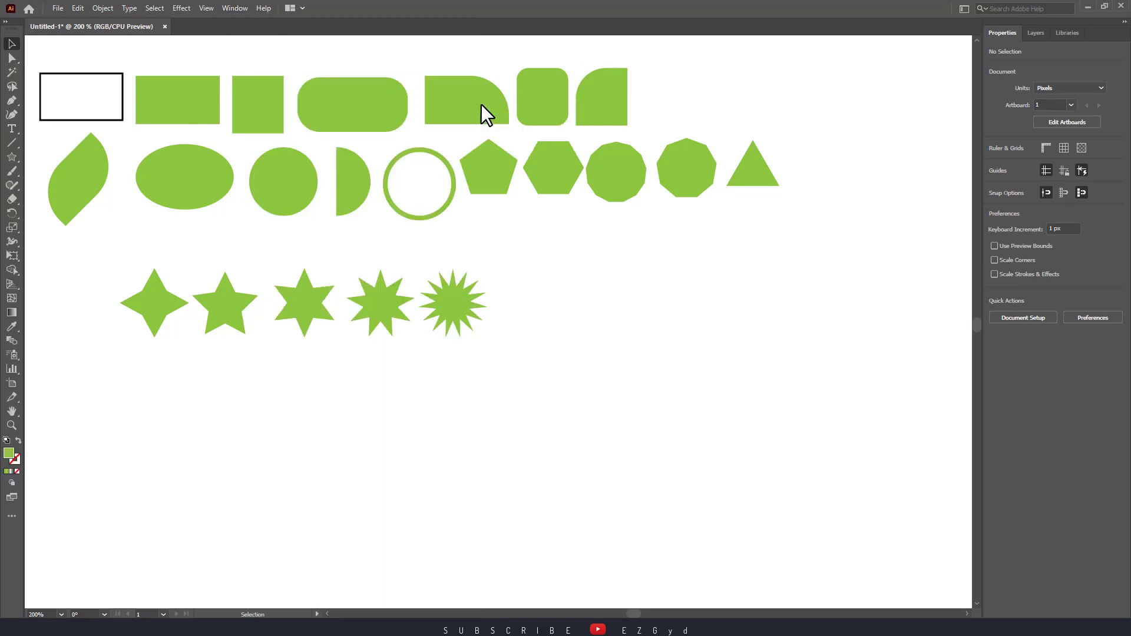
right_click(14, 160)
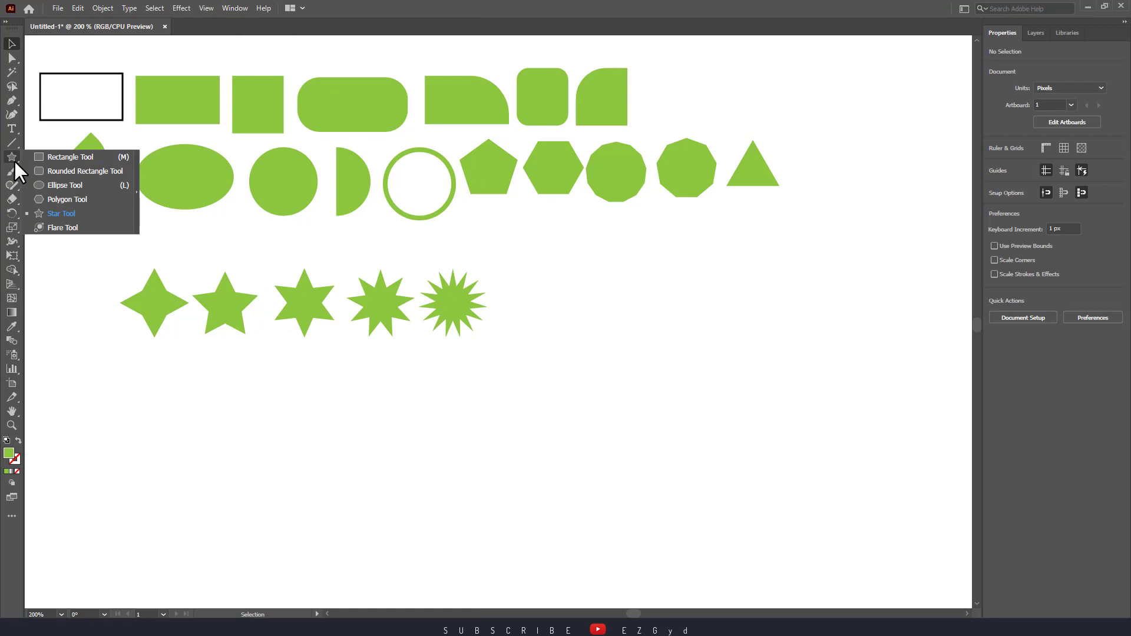
left_click(93, 171)
mouse_move(577, 372)
left_mouse_down()
mouse_move(609, 403)
mouse_move(724, 451)
left_mouse_up()
key("v")
- Move the rounded rectangle to the end of the star row and shrink it
left_click(660, 468)
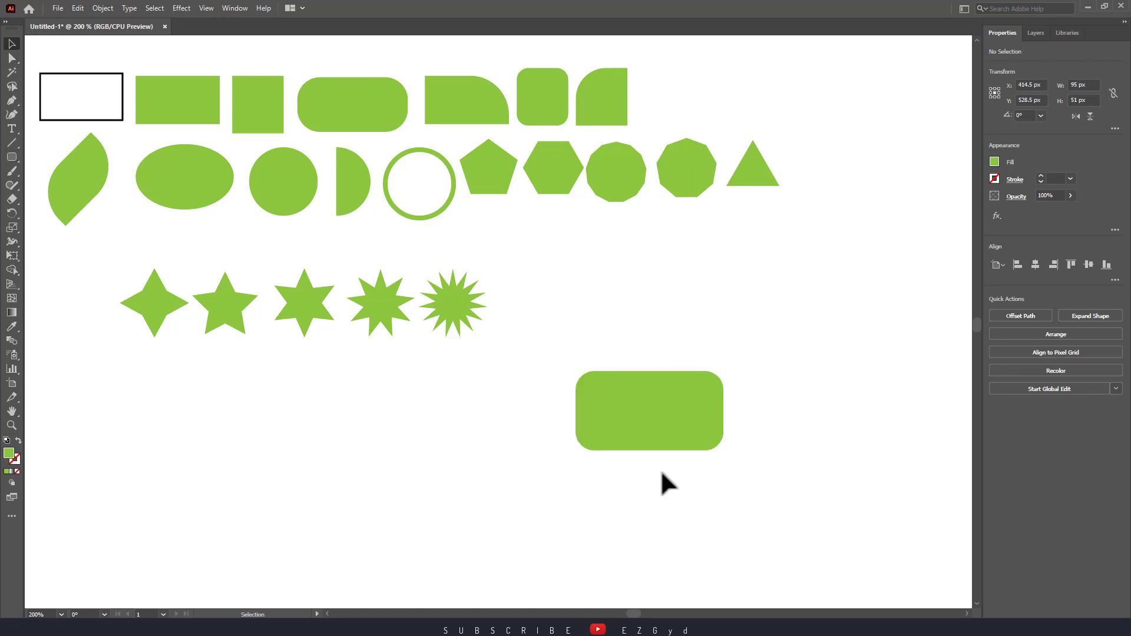
left_click(655, 416)
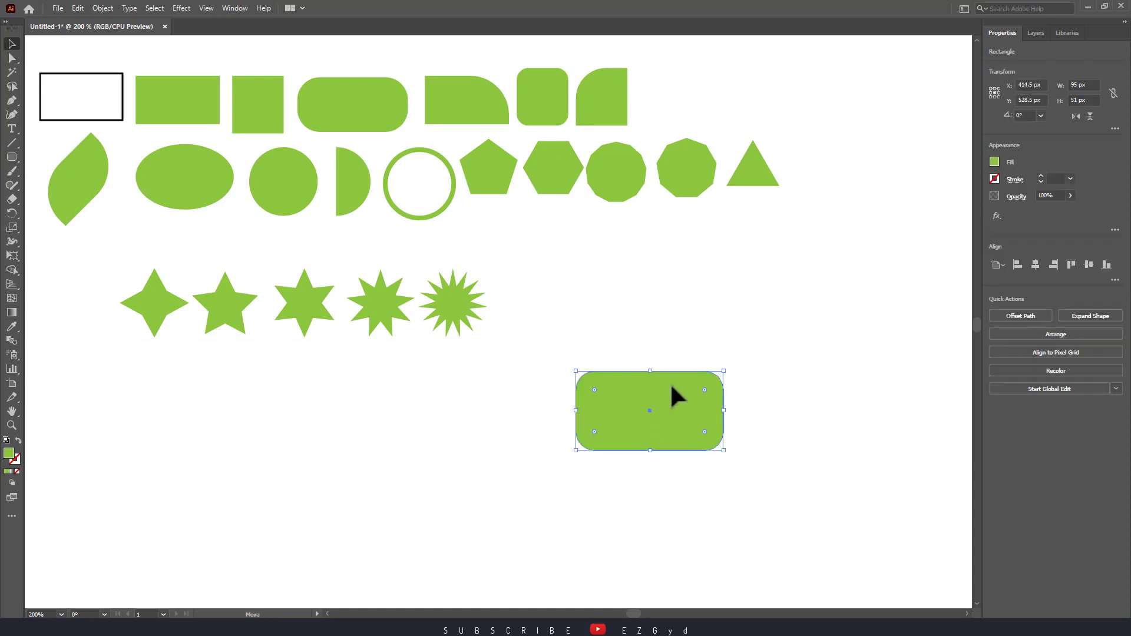
left_click_drag(674, 397, 610, 317)
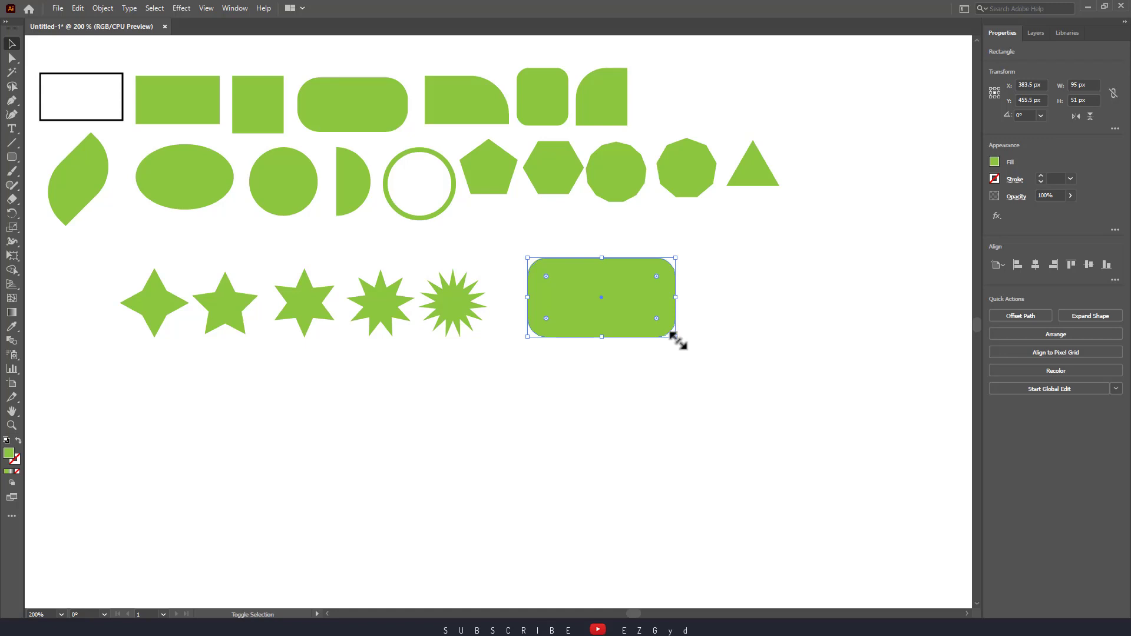
mouse_move(676, 337)
left_mouse_down()
mouse_move(588, 307)
mouse_move(566, 315)
left_mouse_up()
left_click(617, 393)
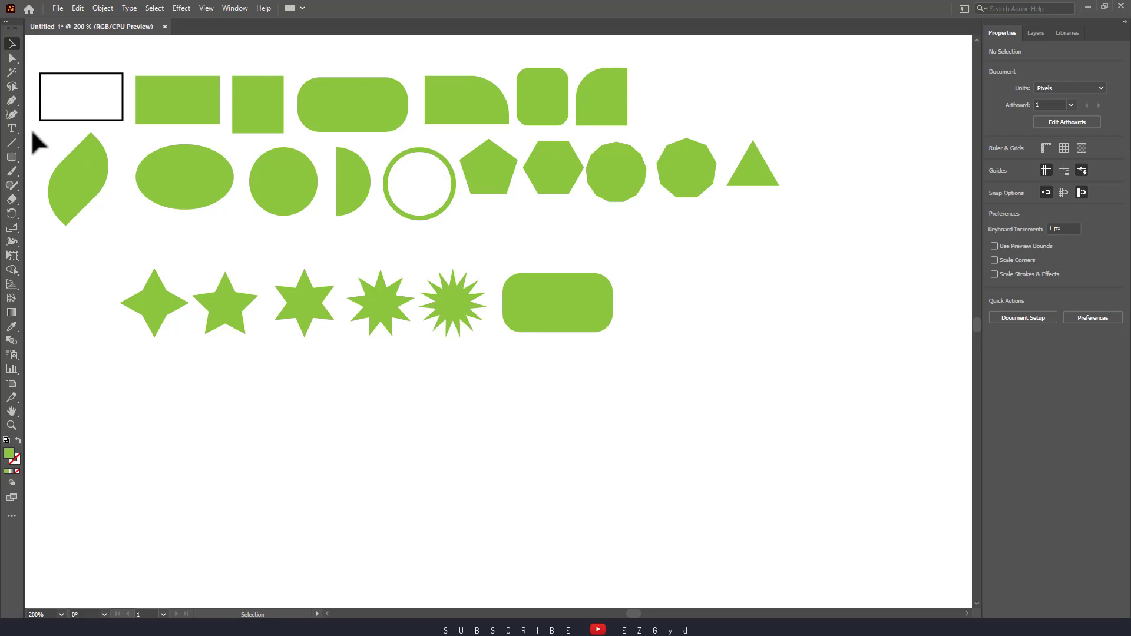
- Draw a square-cornered green rectangle below the stars, undoing a stray rounded one
left_click(12, 156)
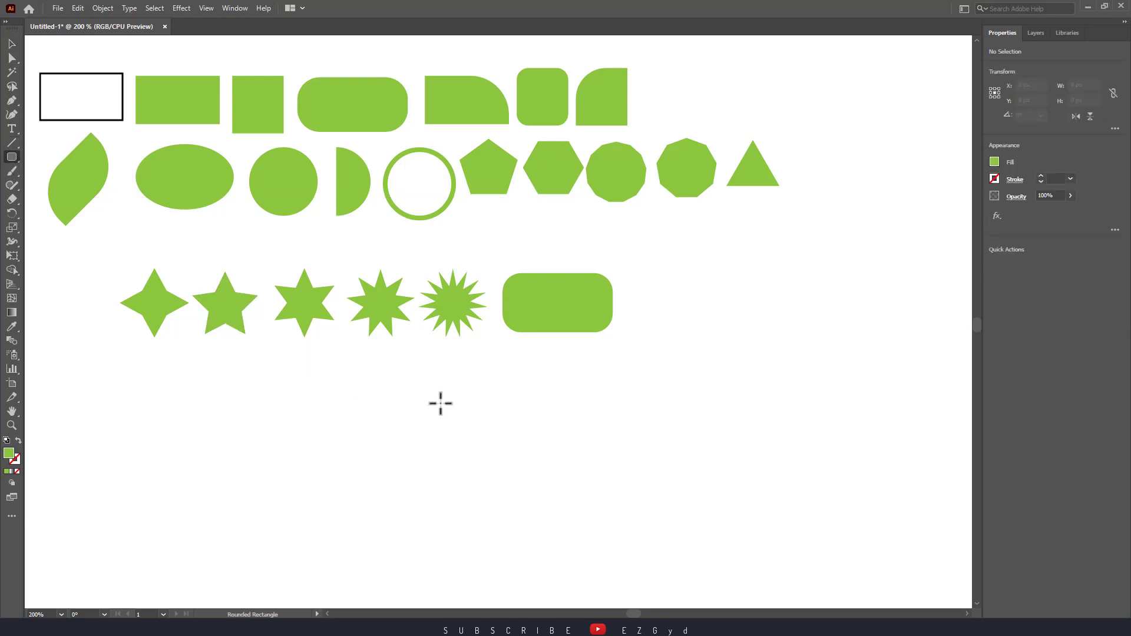
left_click_drag(440, 403, 621, 469)
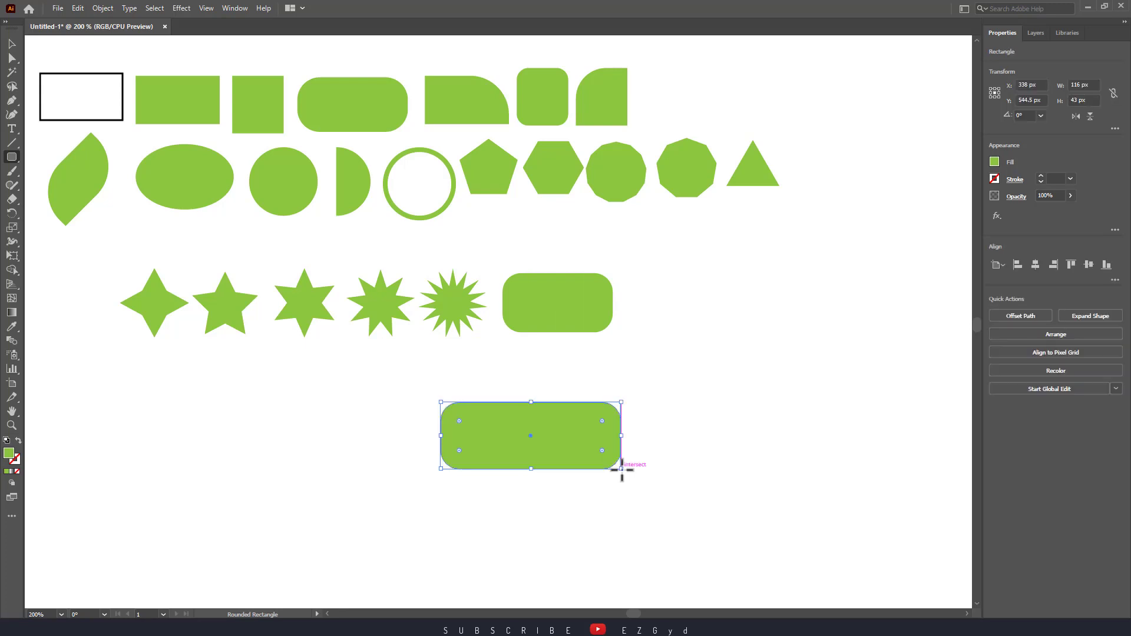
key("ctrl+z")
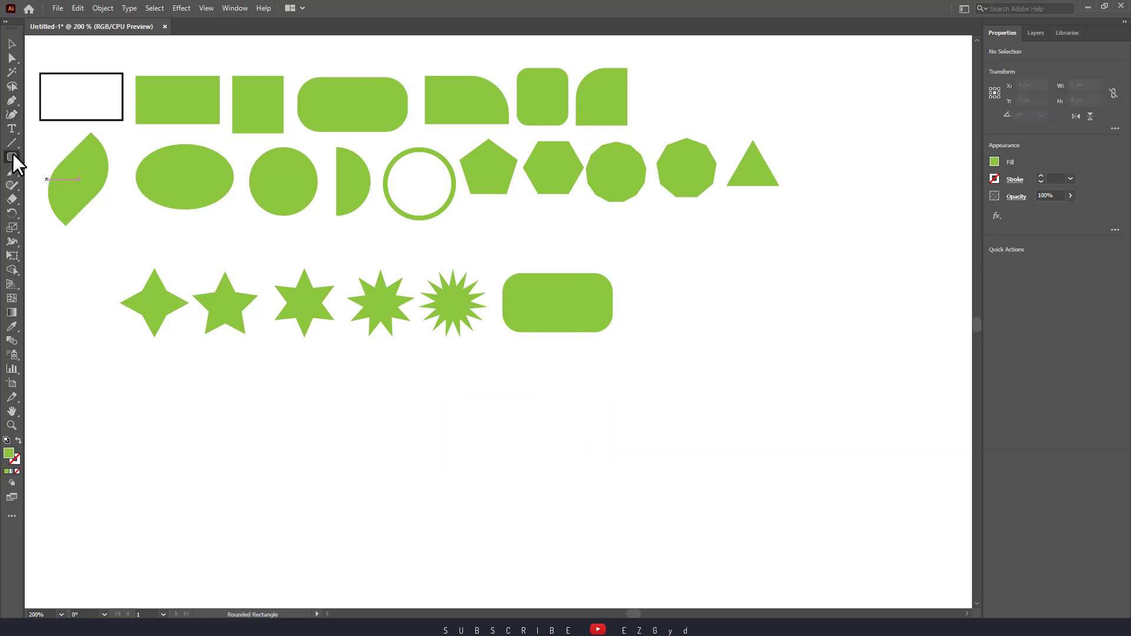
left_click_drag(12, 156, 41, 156)
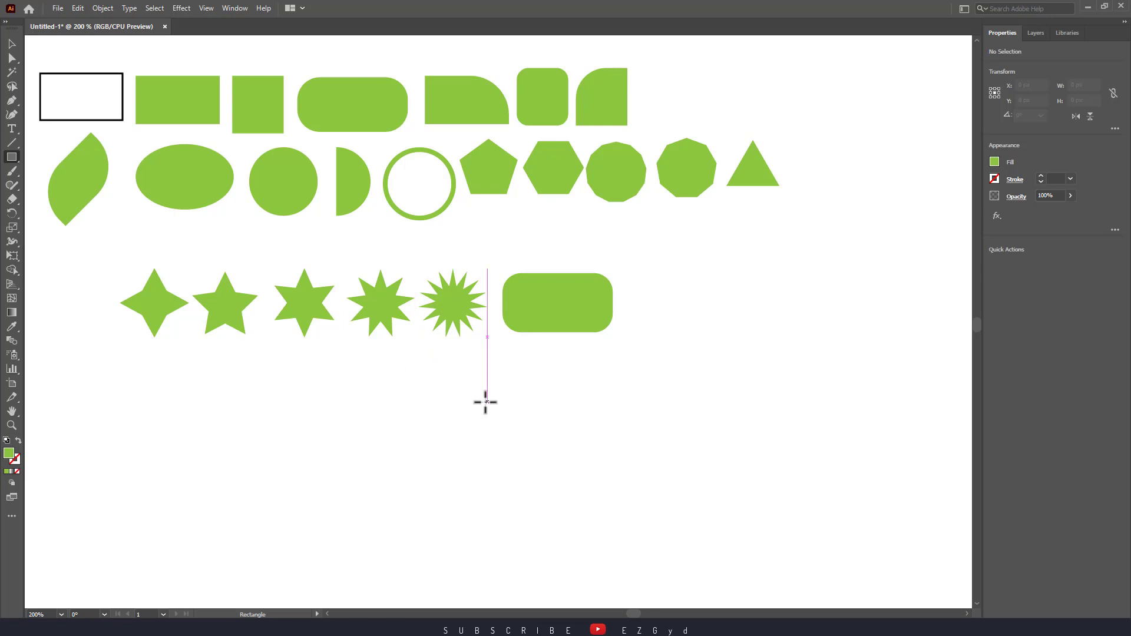
left_click_drag(487, 402, 646, 470)
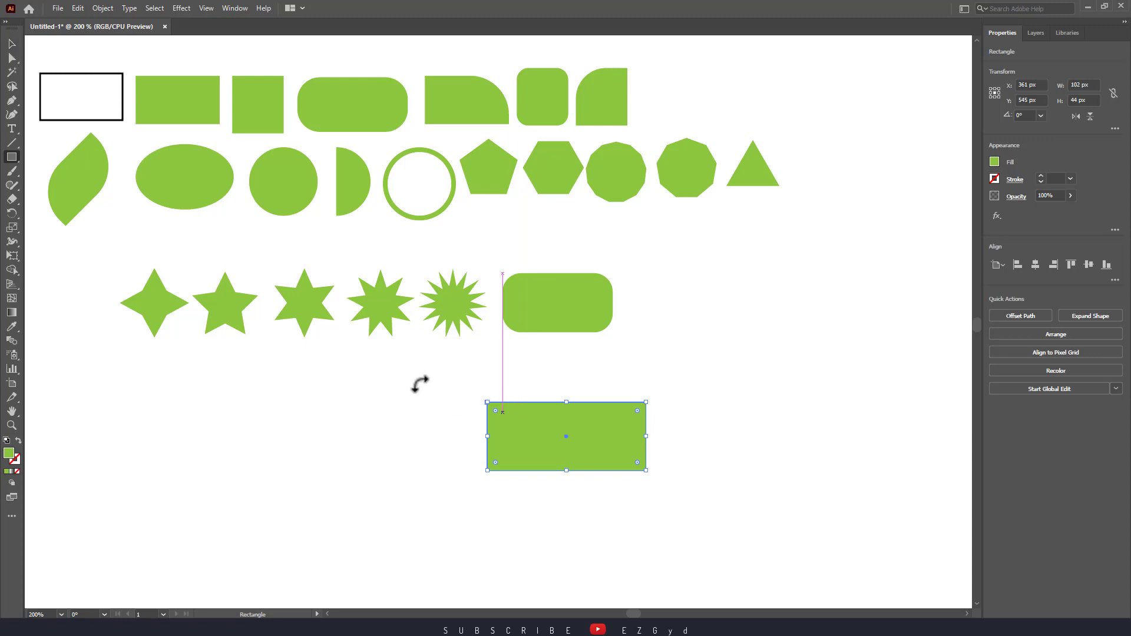
- Add three anchor points along the rectangle's bottom edge
left_click_drag(15, 104, 54, 124)
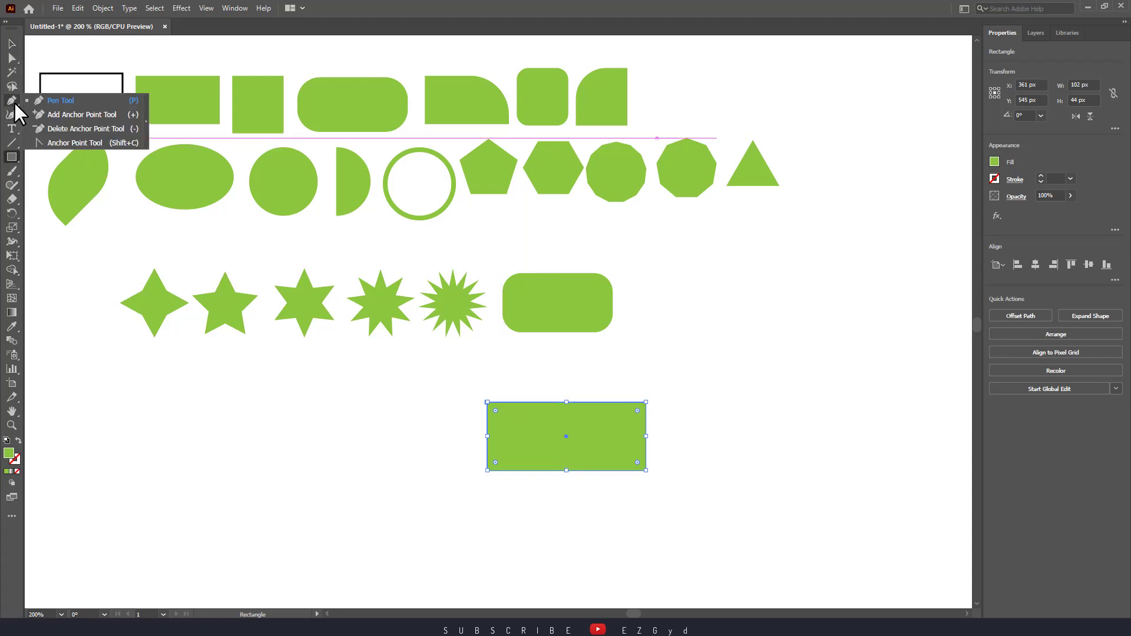
left_click(53, 116)
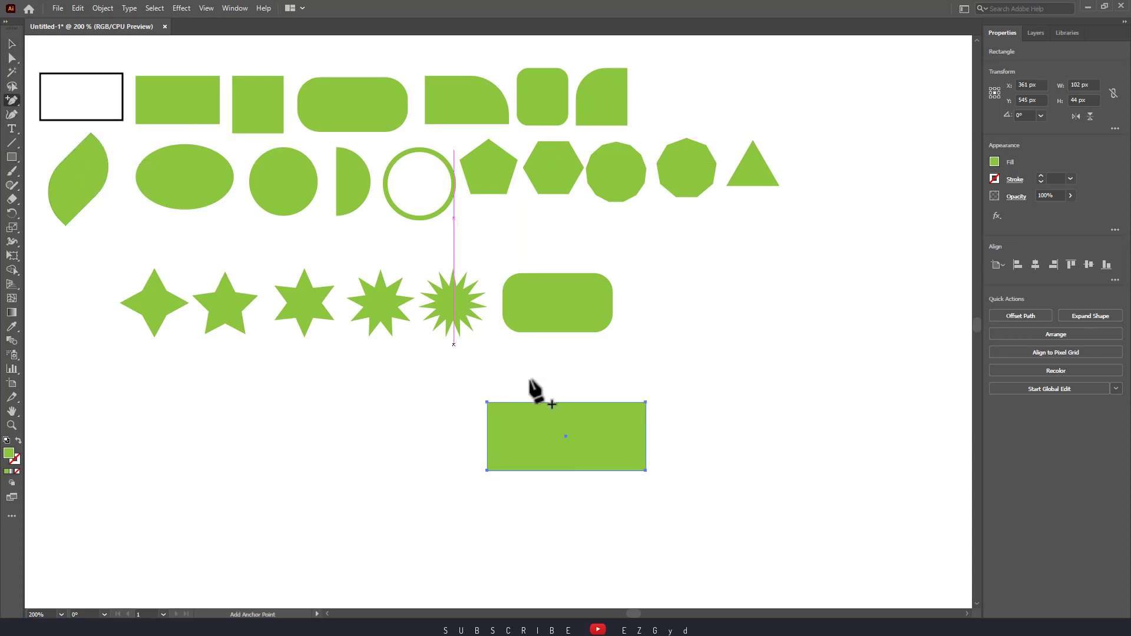
left_click(591, 471)
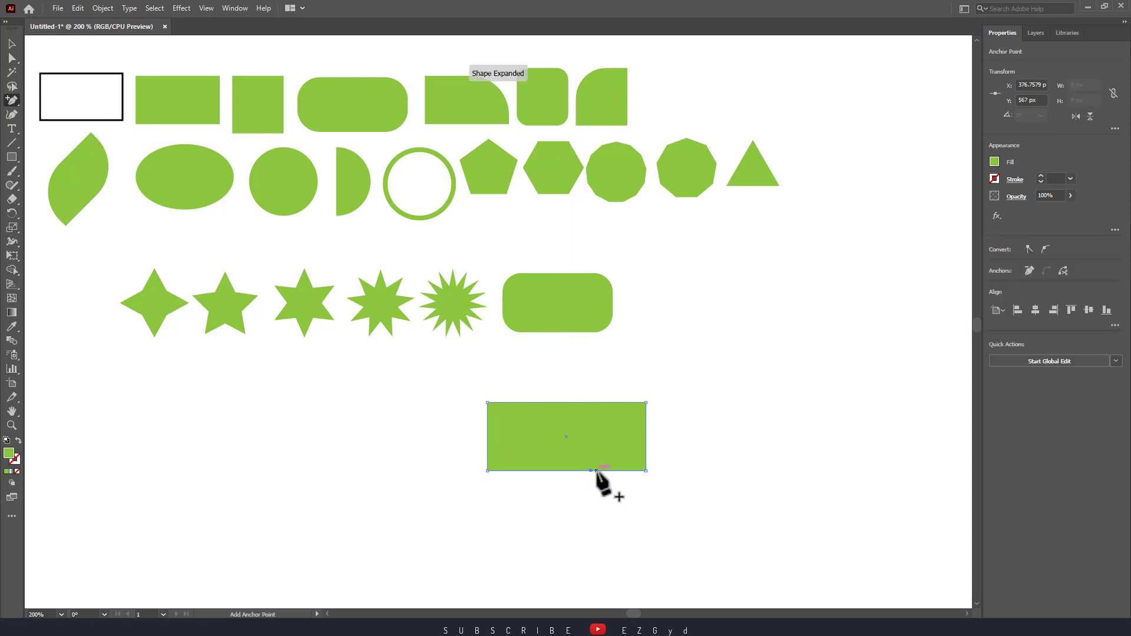
left_click(601, 471)
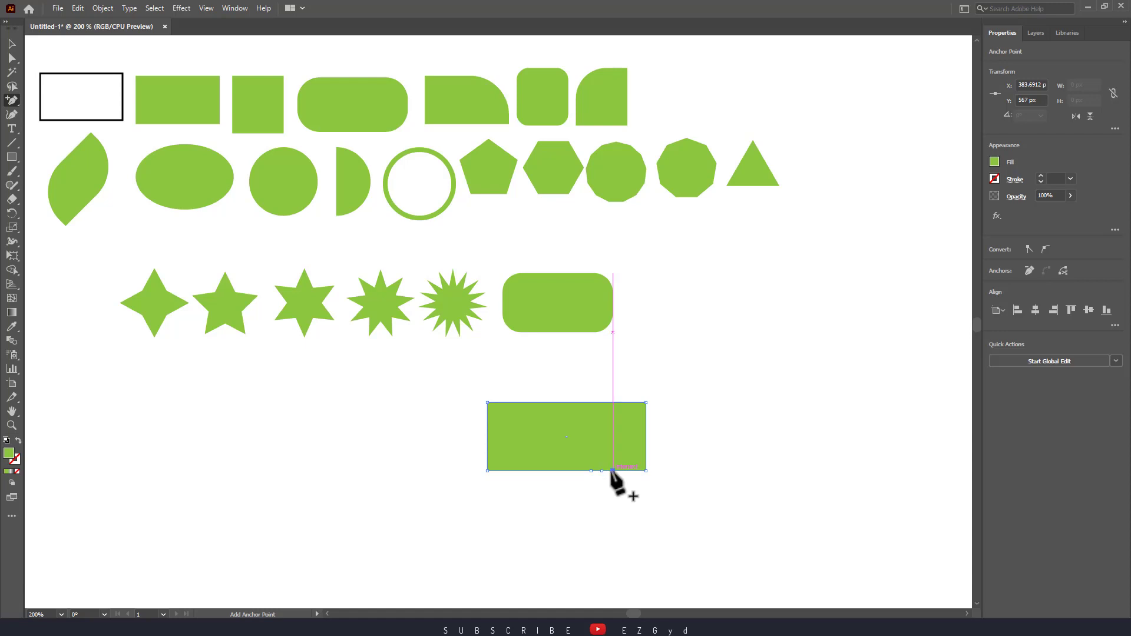
left_click(612, 470)
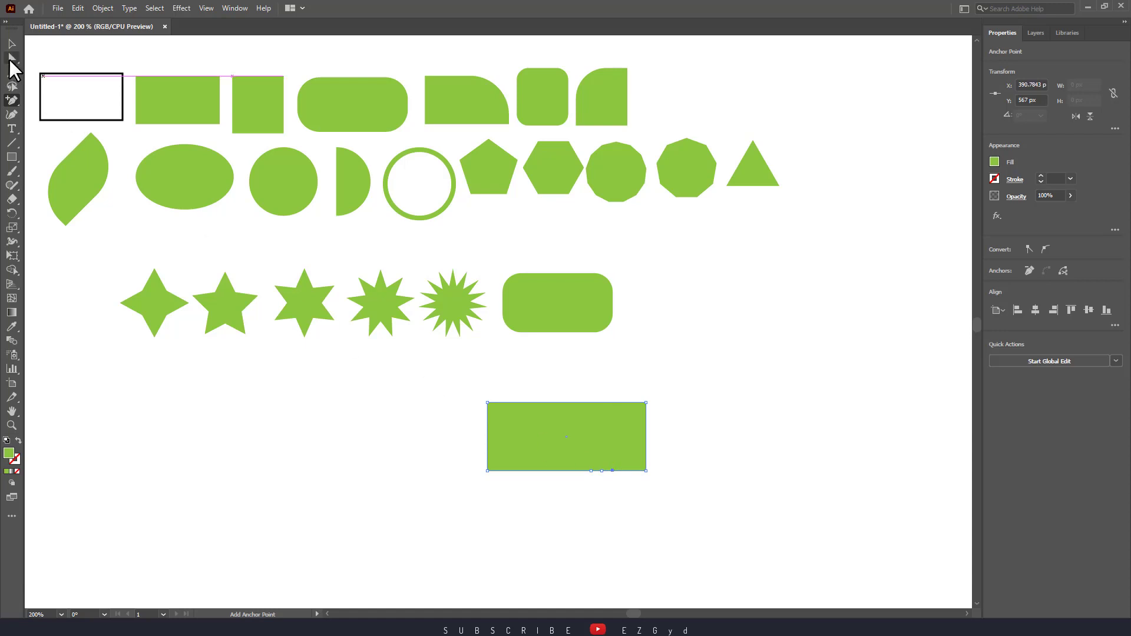
- Zoom in and drag one bottom anchor down into a pointed tail
left_click(12, 58)
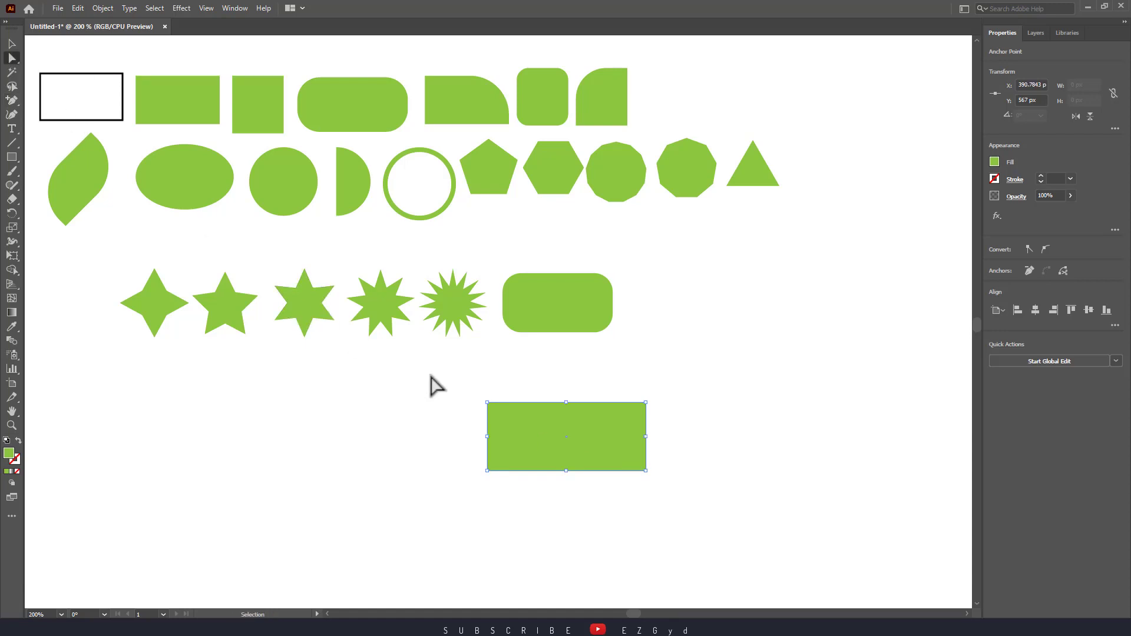
key("ctrl+equal")
key("ctrl+equal")
left_click_drag(432, 383, 473, 402)
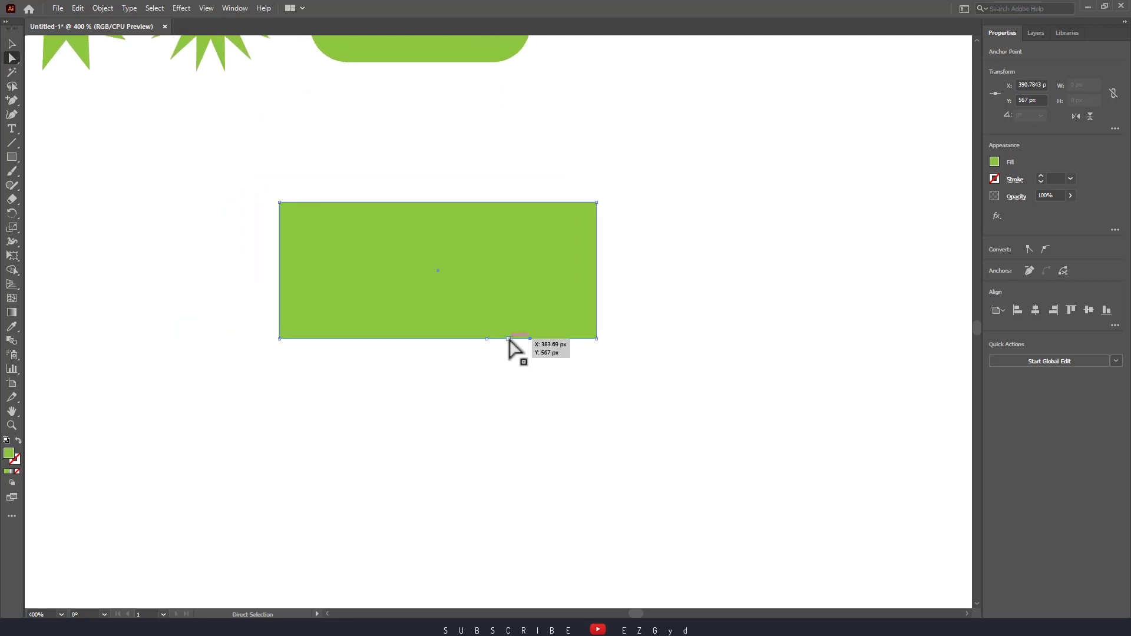
left_click_drag(509, 340, 527, 366)
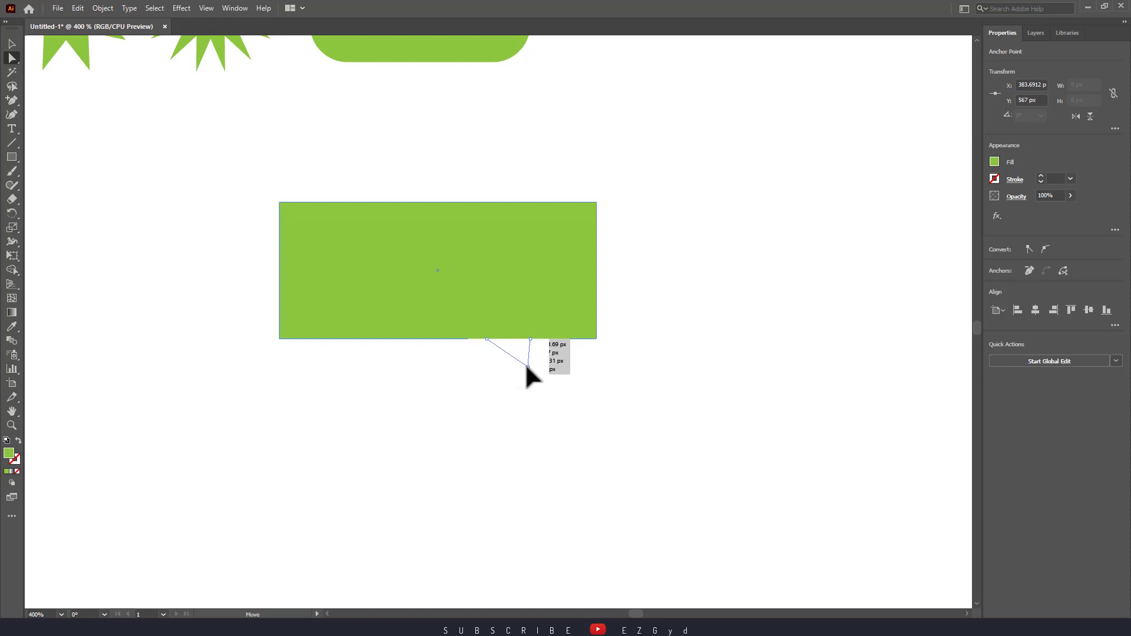
left_click(533, 432)
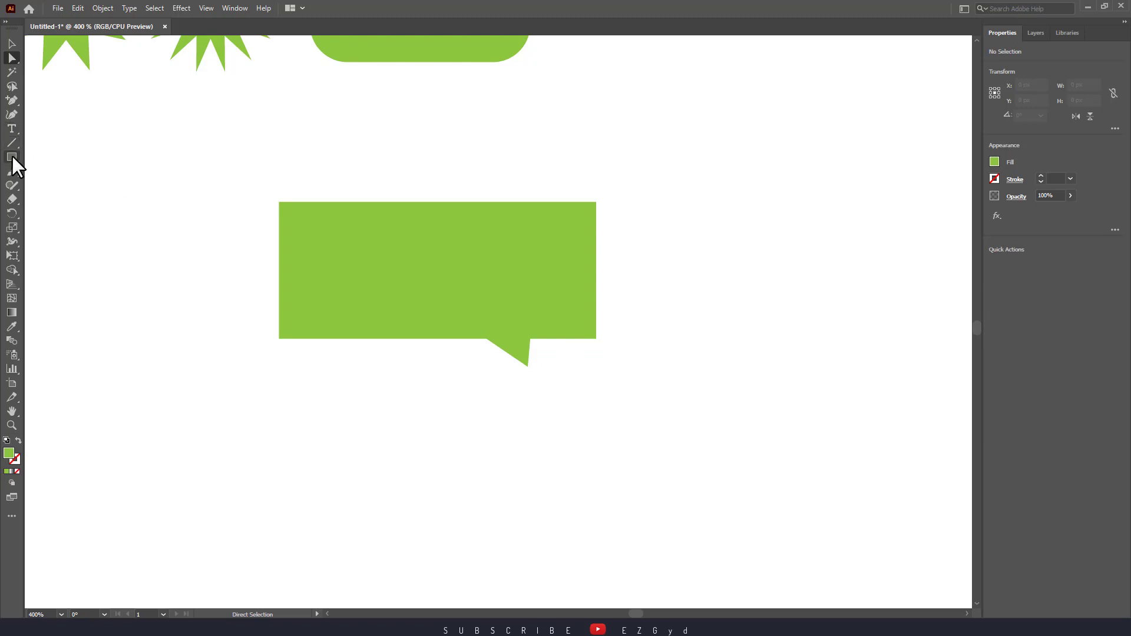
- Draw a tiny white circle in the bubble's upper left and copy it into three dots
left_click_drag(11, 156, 45, 179)
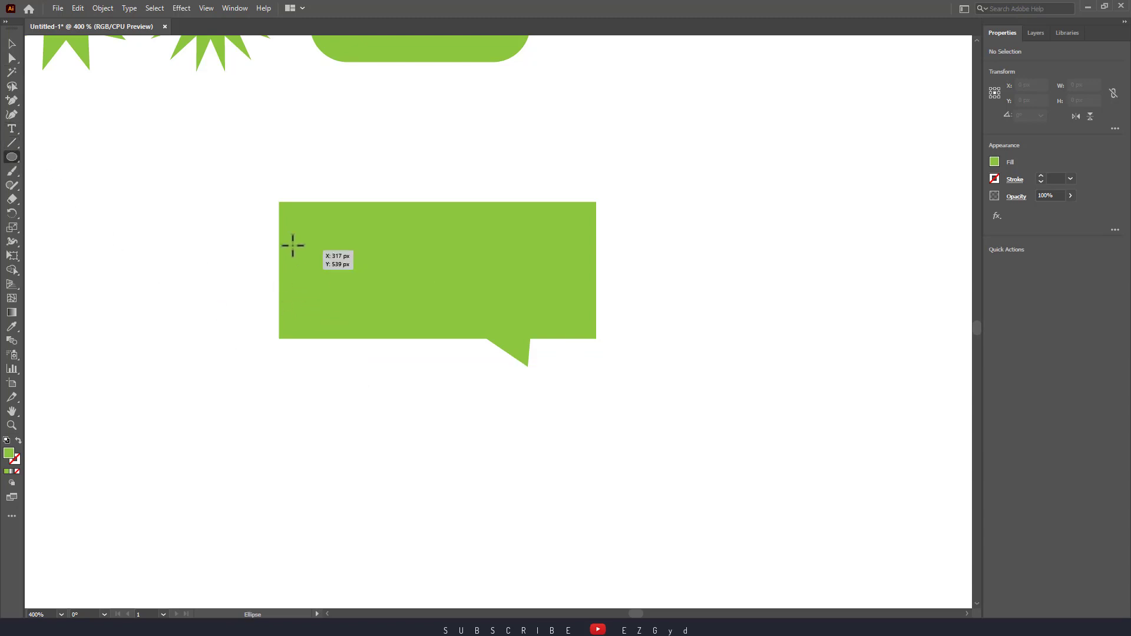
left_click_drag(307, 243, 324, 257)
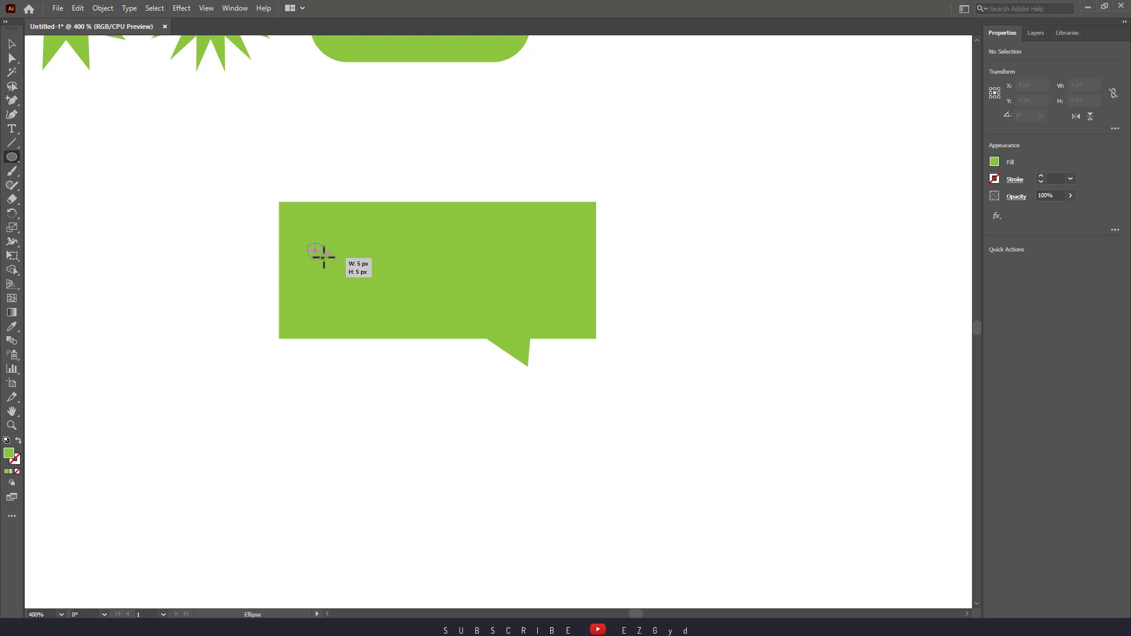
left_click(994, 162)
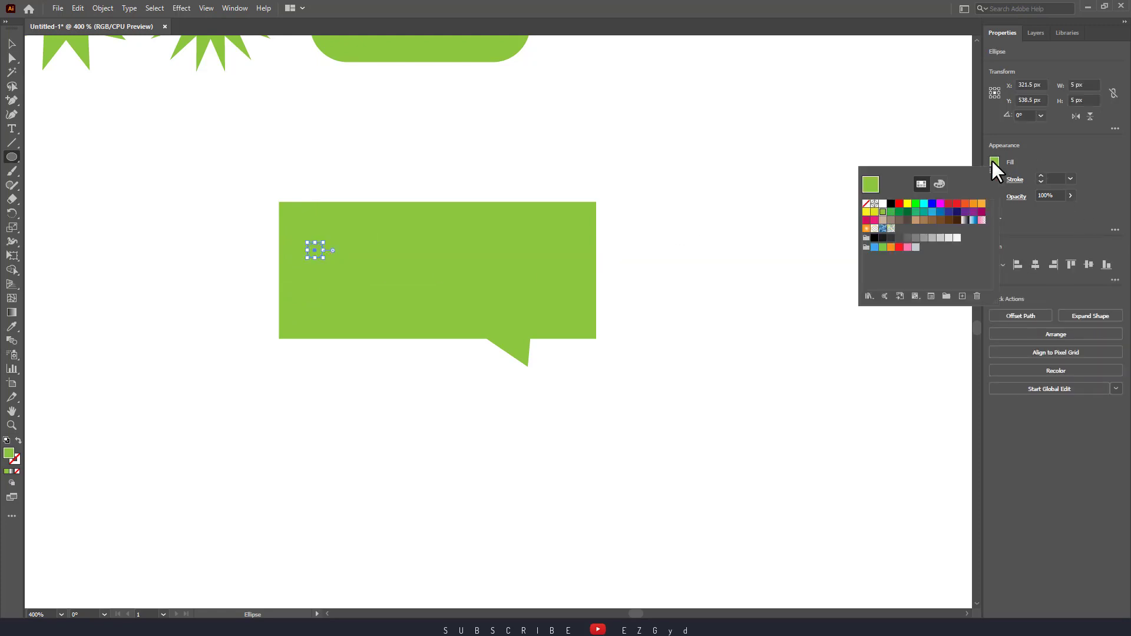
left_click(882, 203)
key("a")
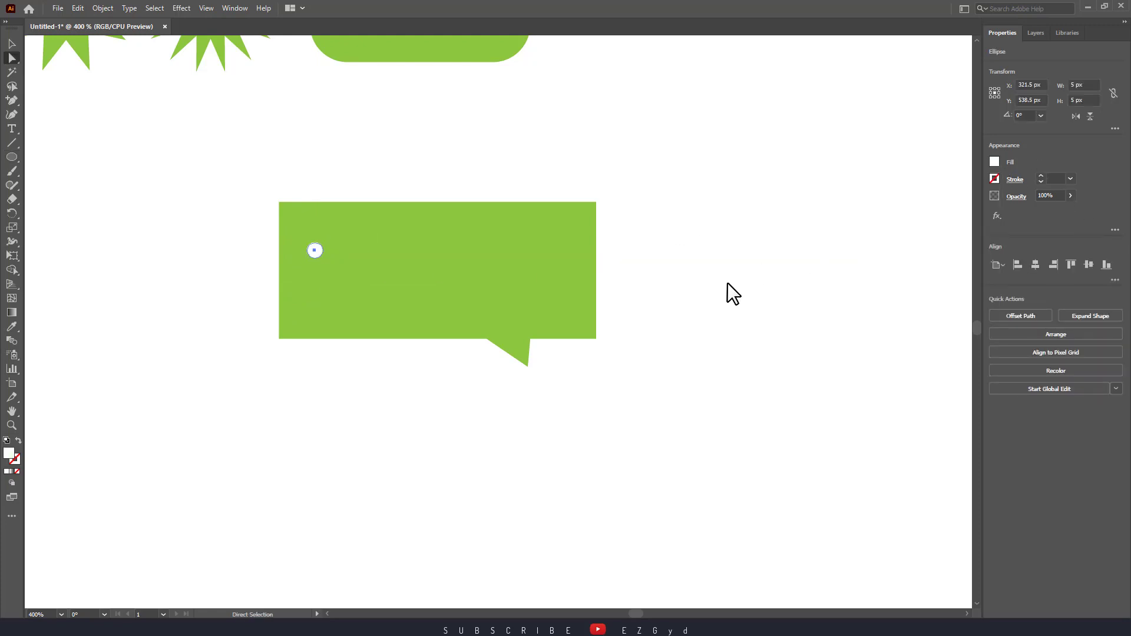
key("v")
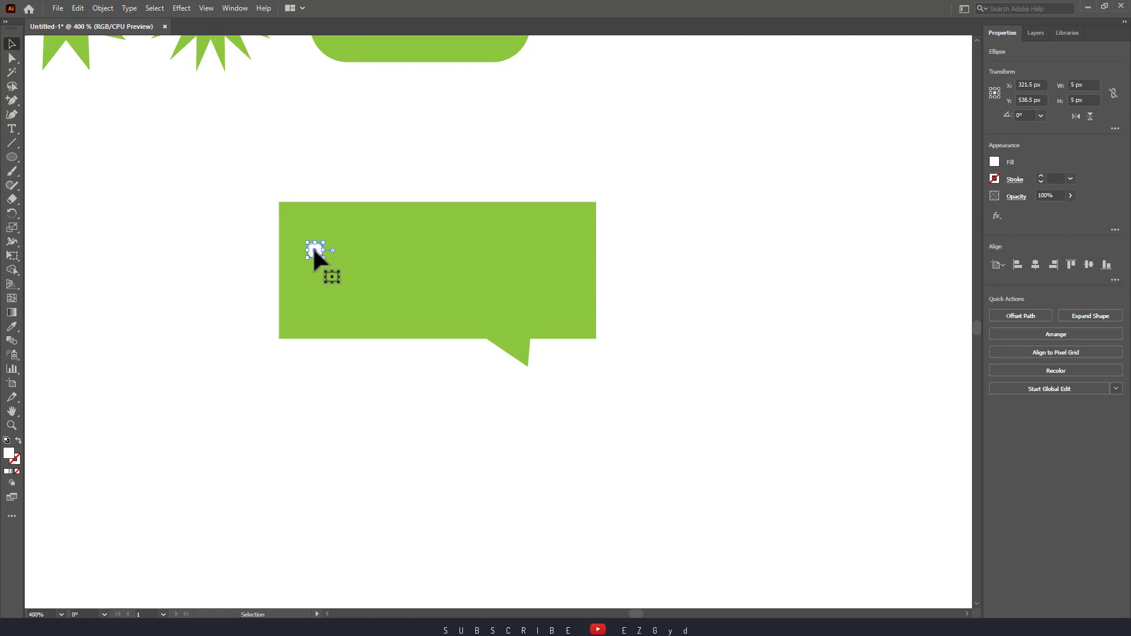
left_click_drag(314, 250, 361, 250)
left_click(398, 371)
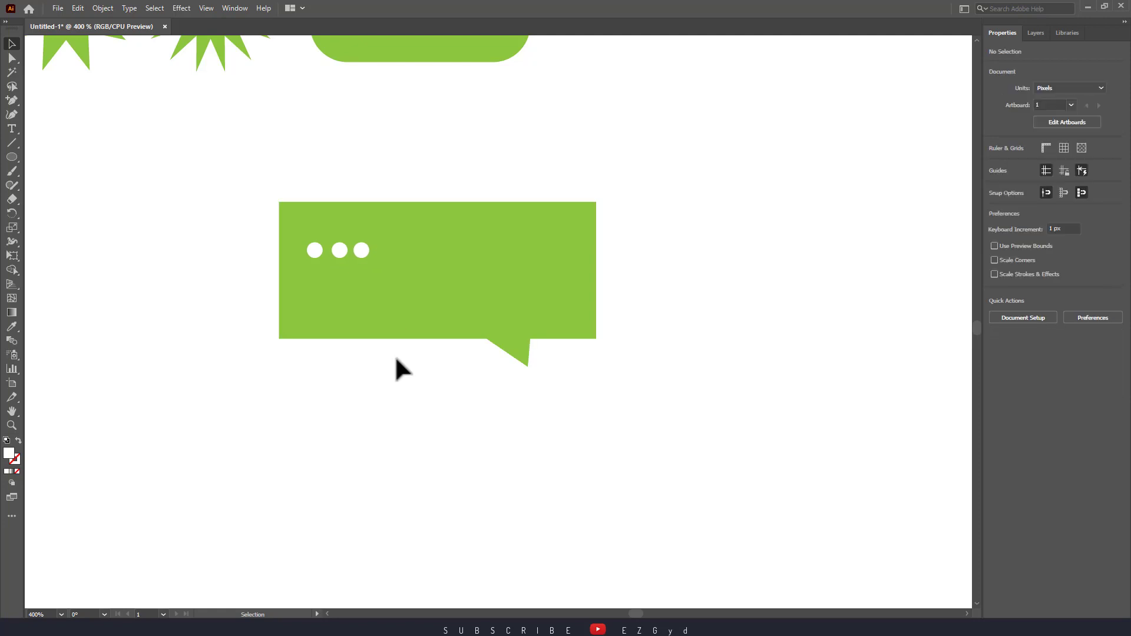
- Draw a horizontal line right of the dots with a white stroke
left_click(11, 142)
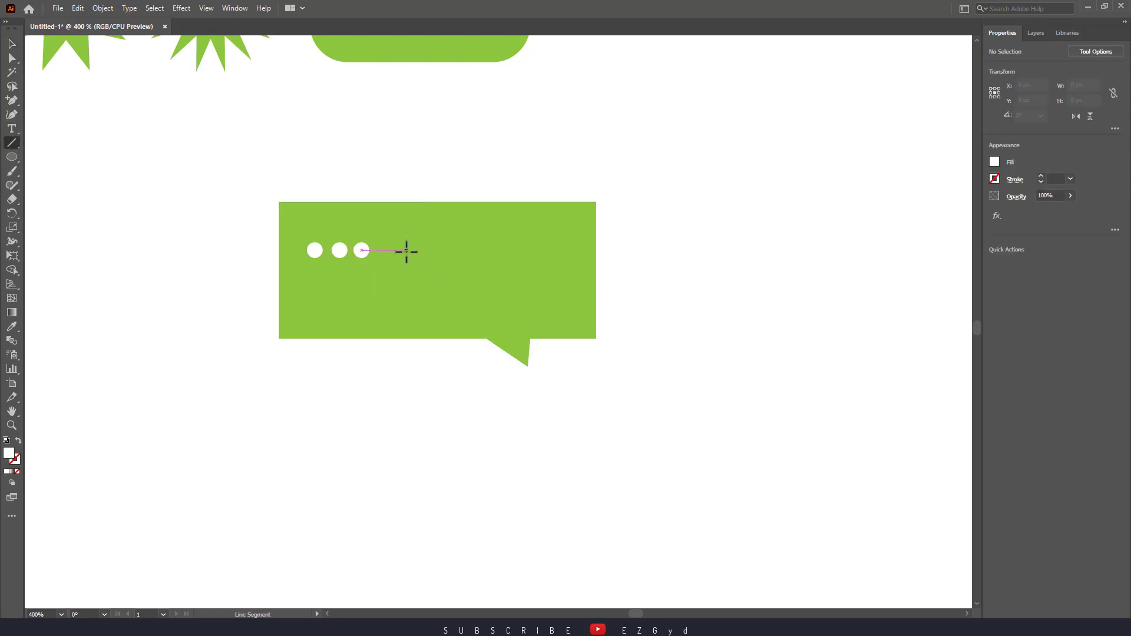
left_click_drag(361, 251, 549, 249)
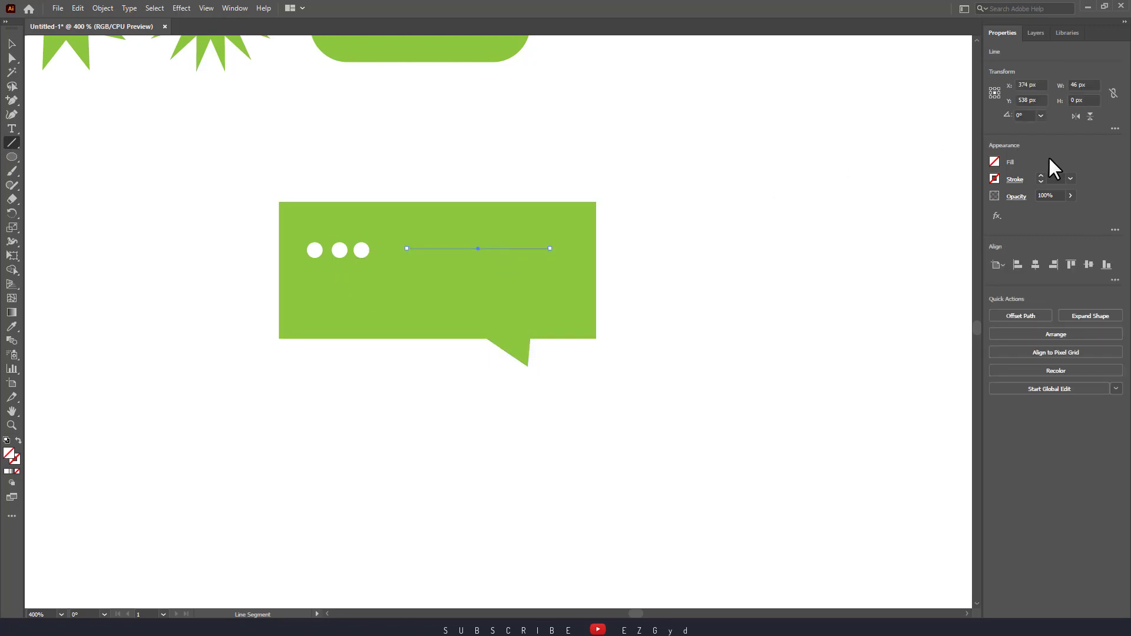
left_click(995, 179)
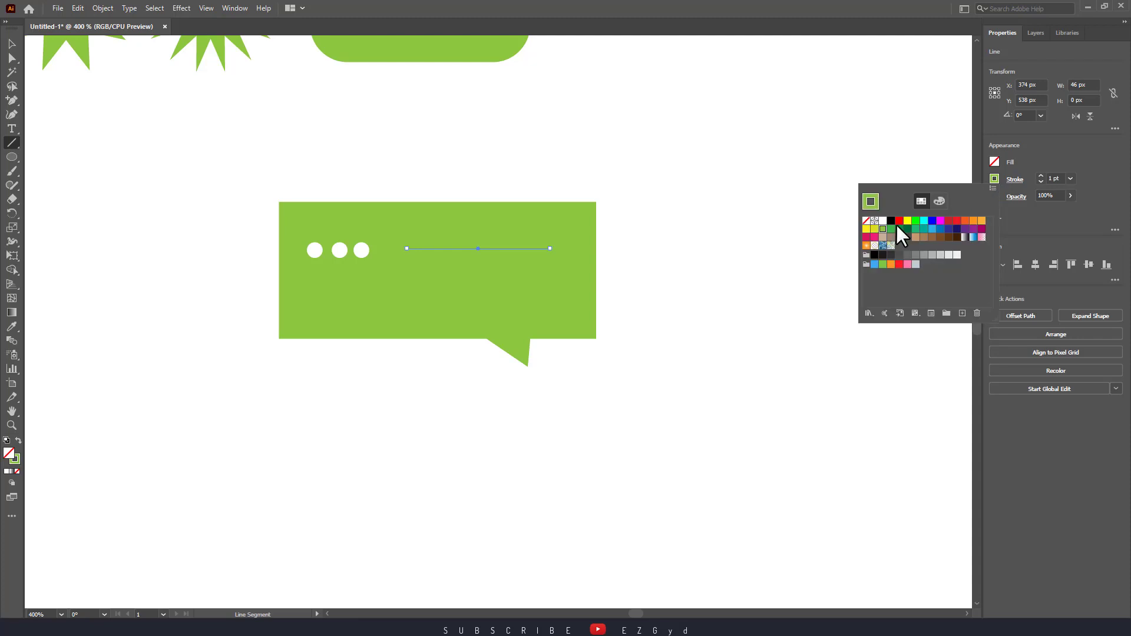
left_click(882, 221)
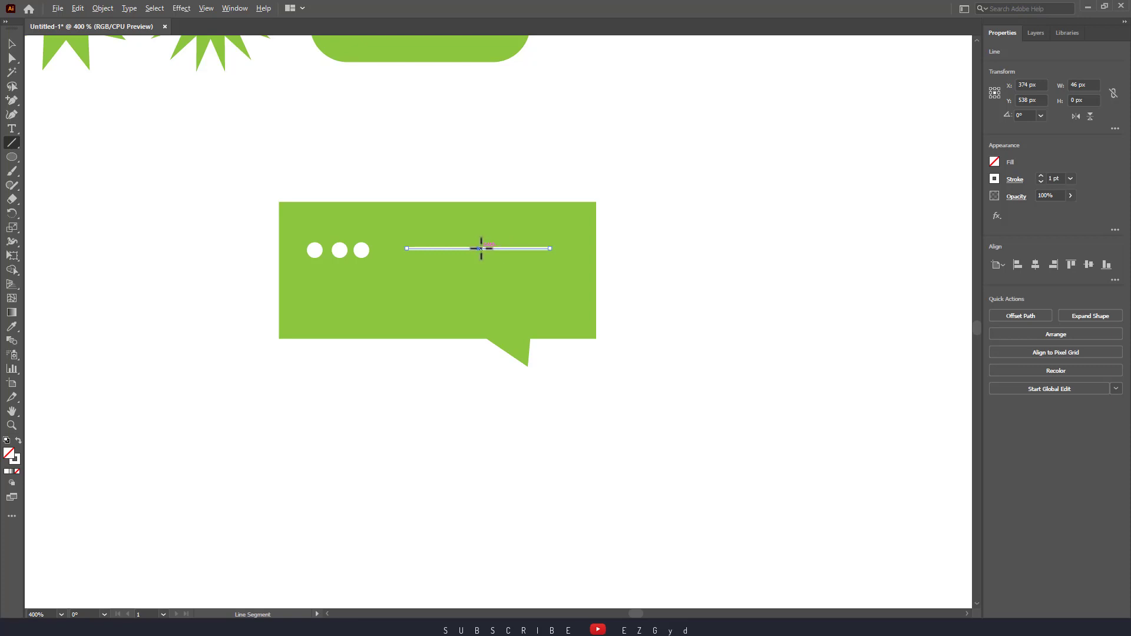
- Duplicate the white line 6.5 px below the original
key("alt+v")
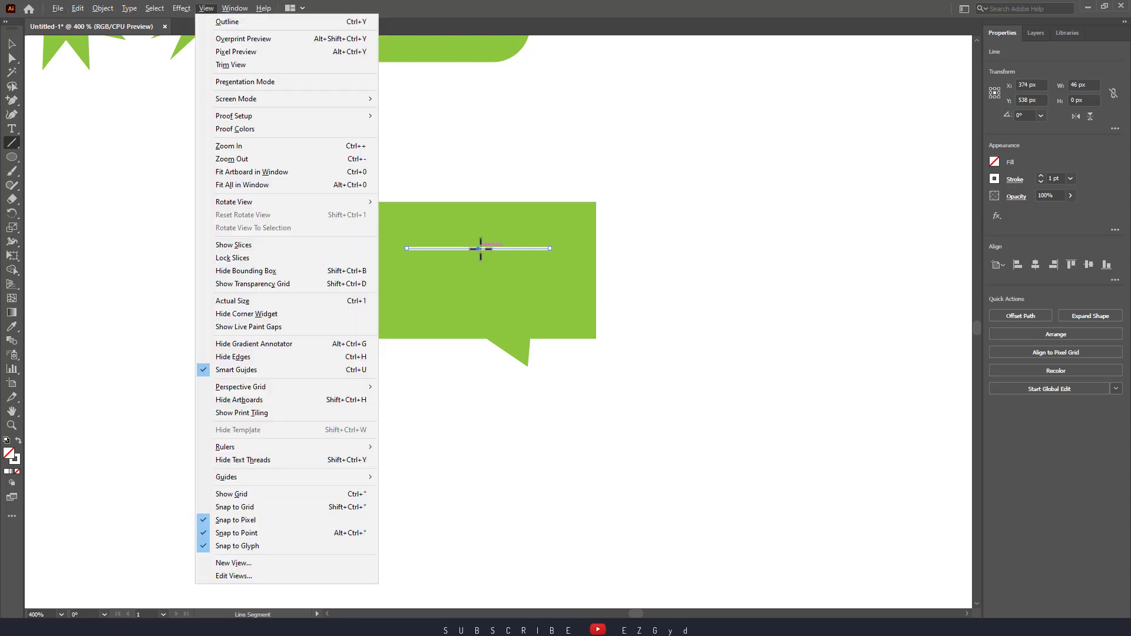
left_click(464, 379)
left_click(583, 349)
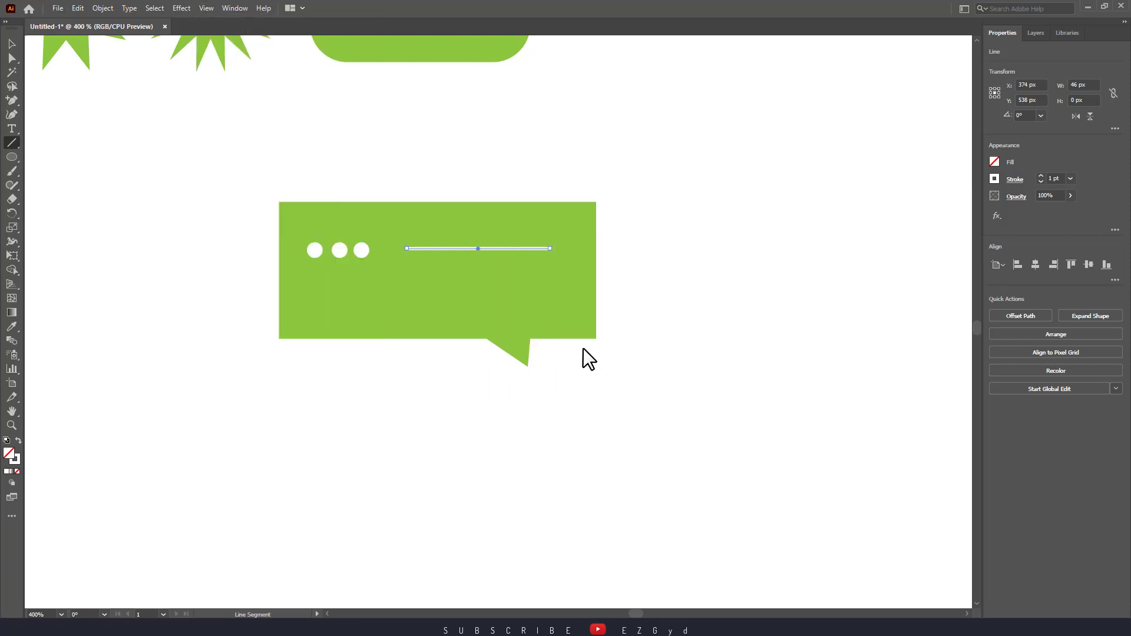
key("v")
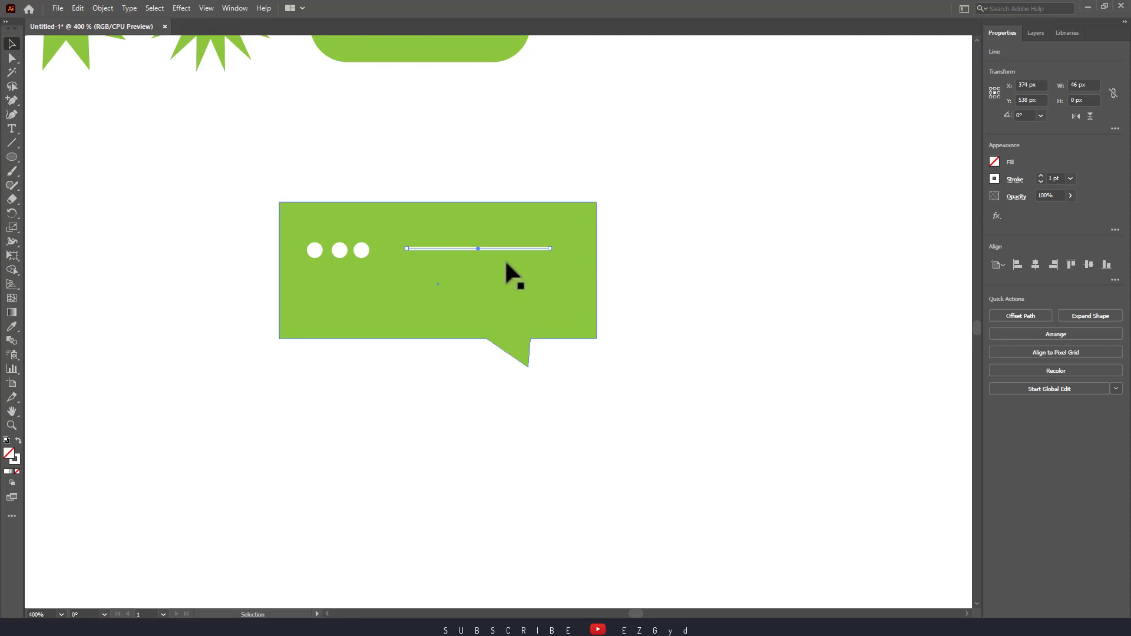
left_click_drag(495, 248, 495, 269)
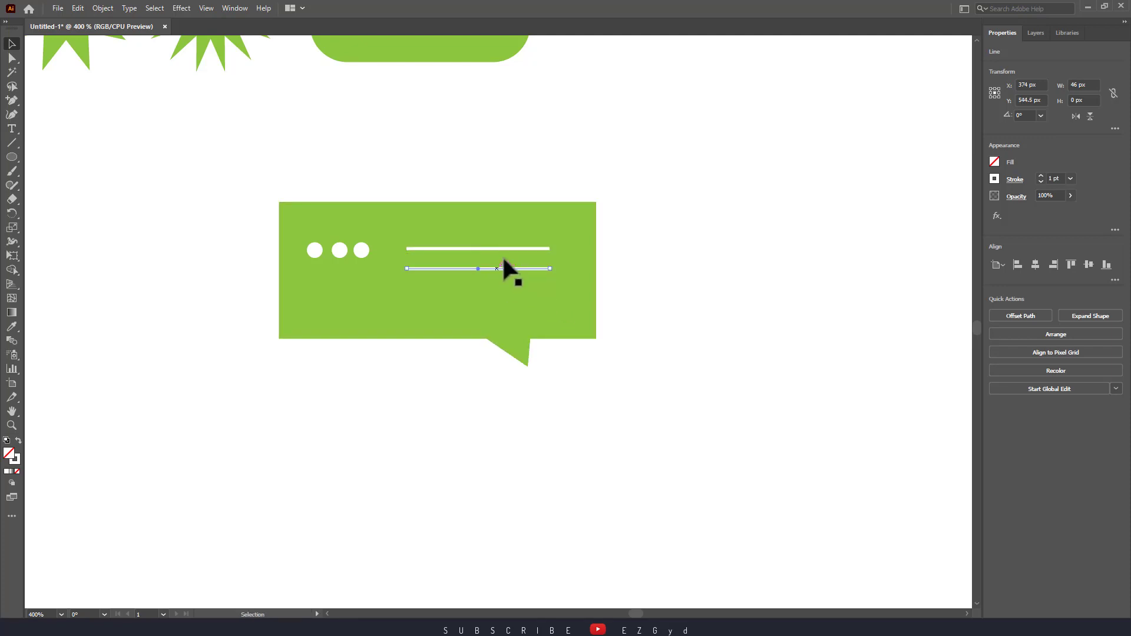
left_click(503, 248, "shift")
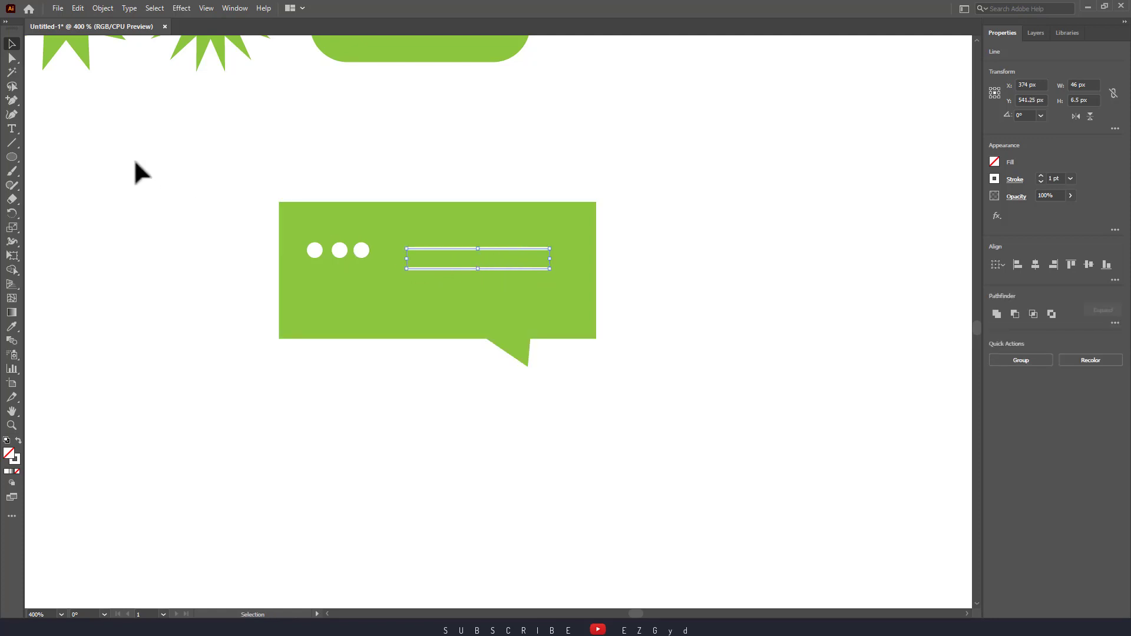
- Apply a Zig Zag effect to the lines with Smooth points, adjusting wave size
left_click(181, 8)
mouse_move(217, 104)
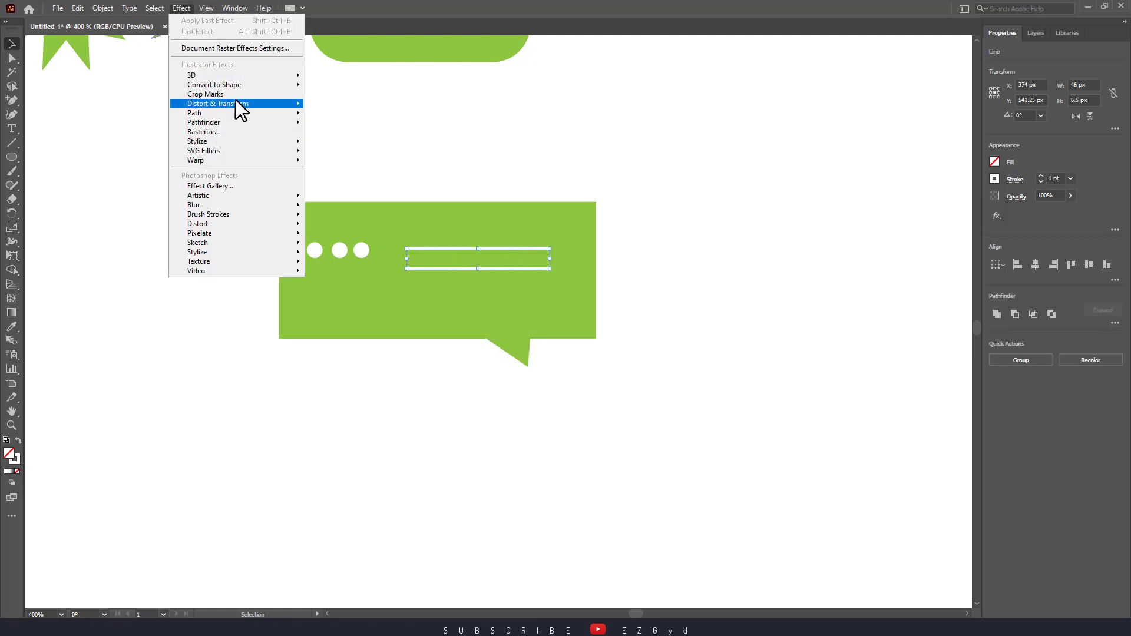
left_click(336, 183)
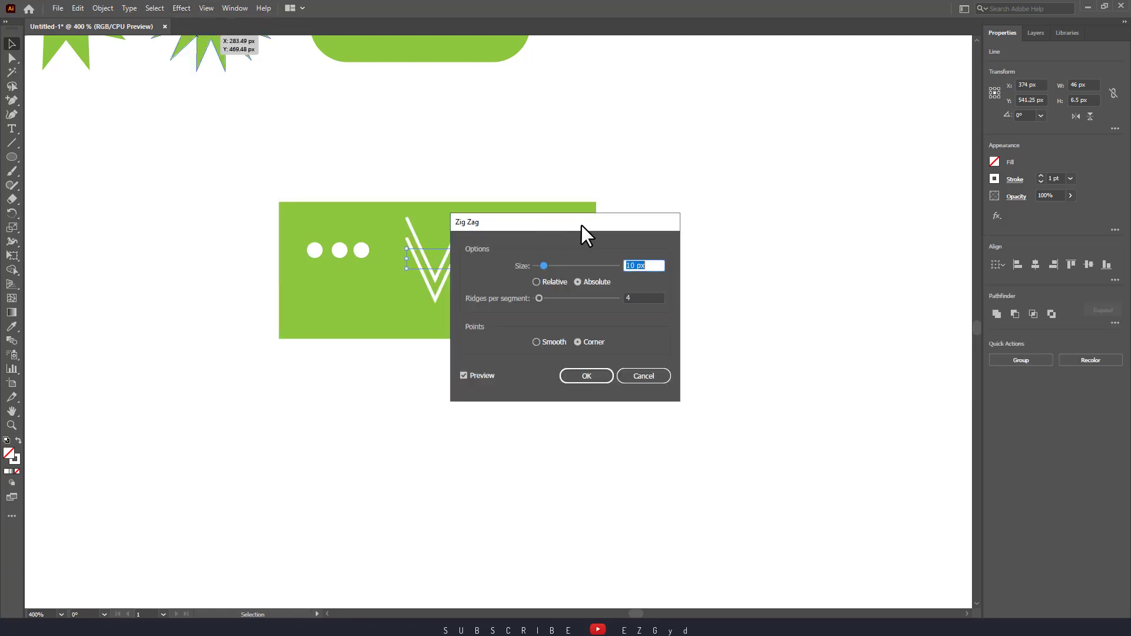
left_click_drag(582, 225, 776, 213)
left_click(731, 330)
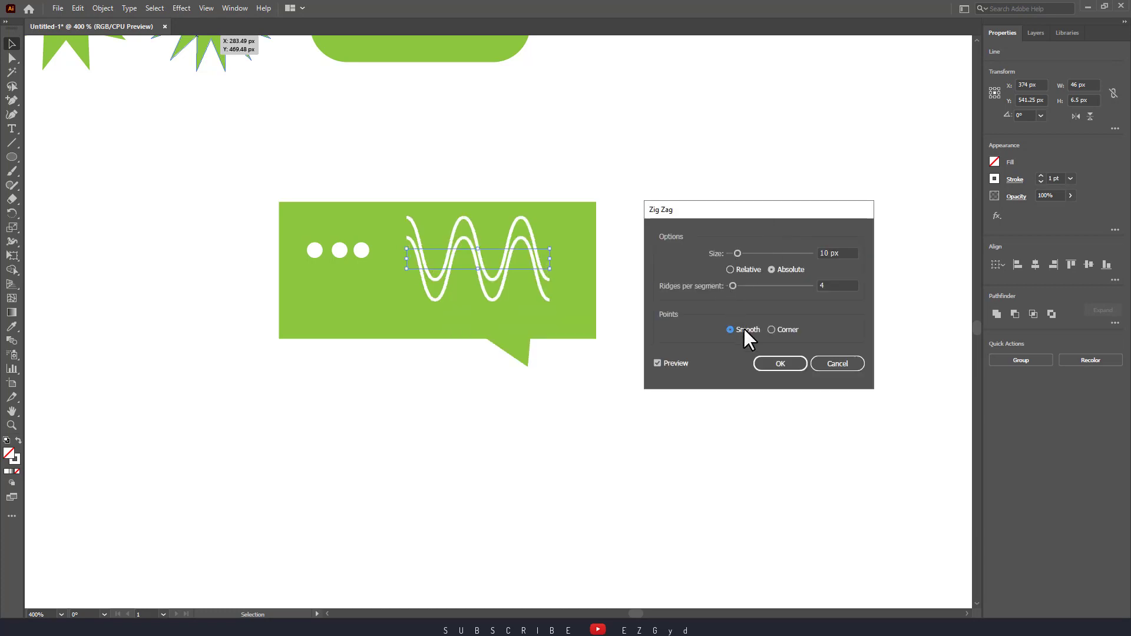
left_click_drag(736, 253, 728, 252)
left_click(727, 250)
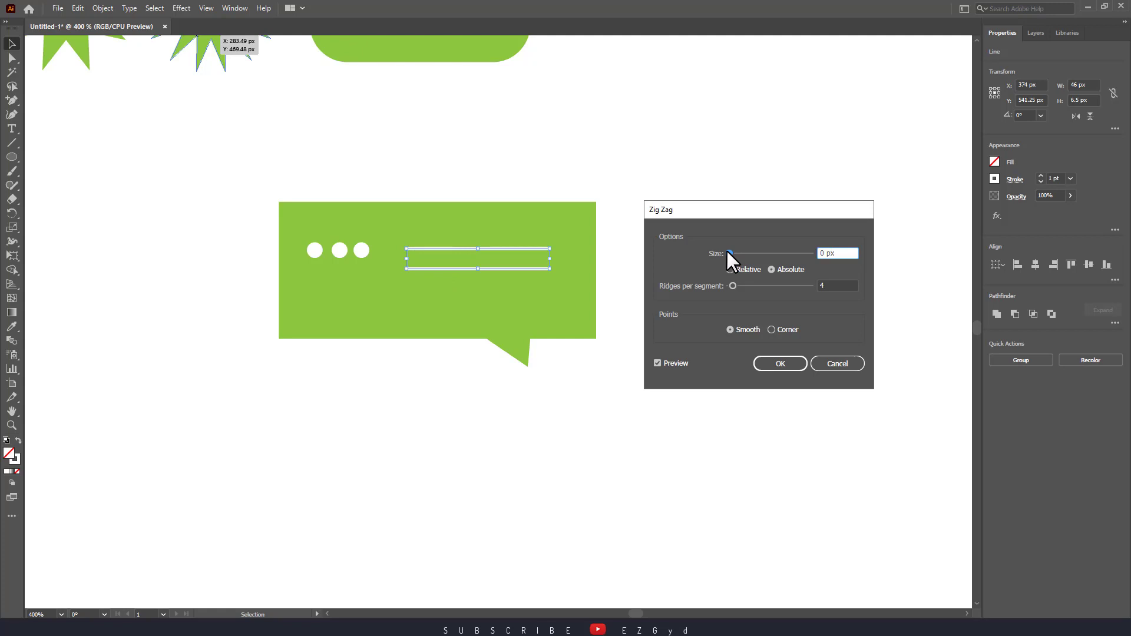
left_click(727, 251)
left_click_drag(730, 253, 737, 285)
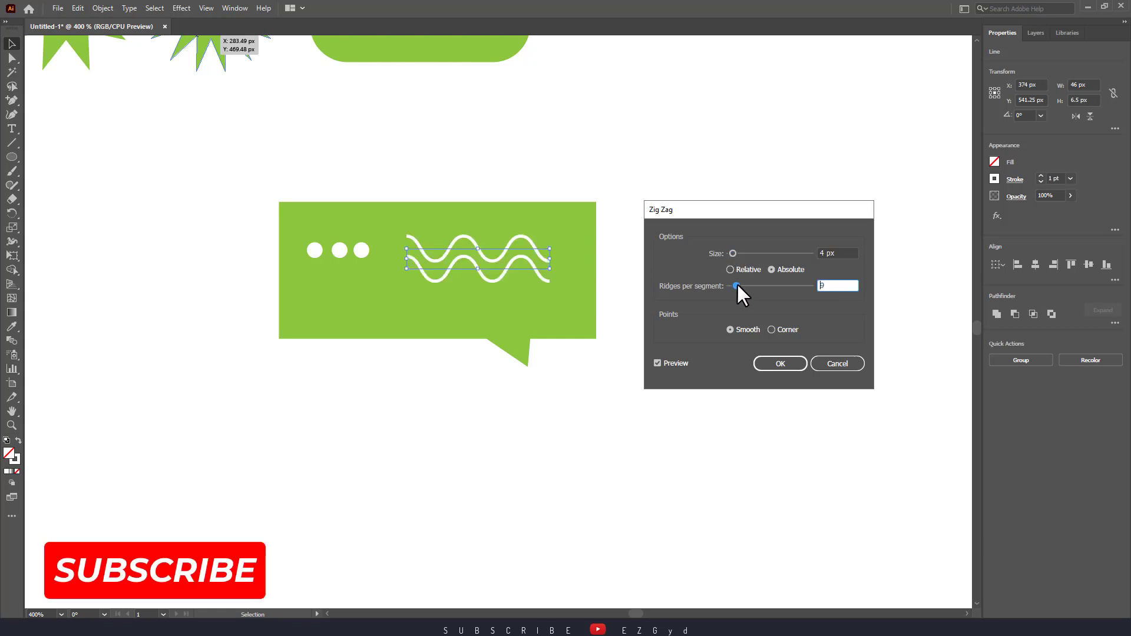
- Set Zig Zag size 2 px and 10 ridges per segment, then confirm
double_click(825, 252)
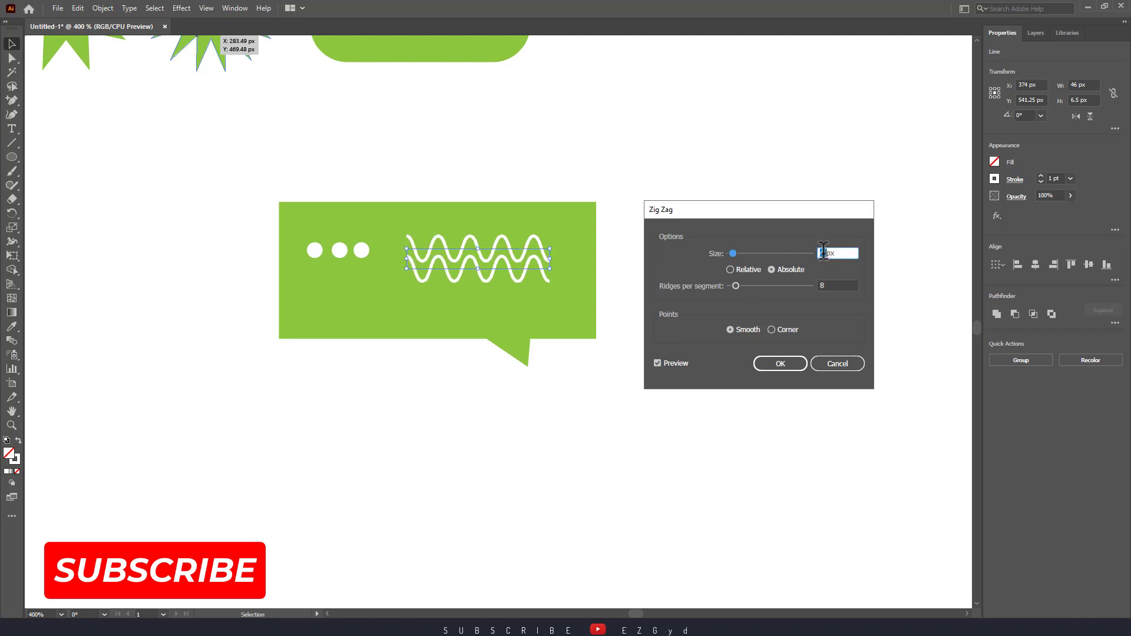
type("2")
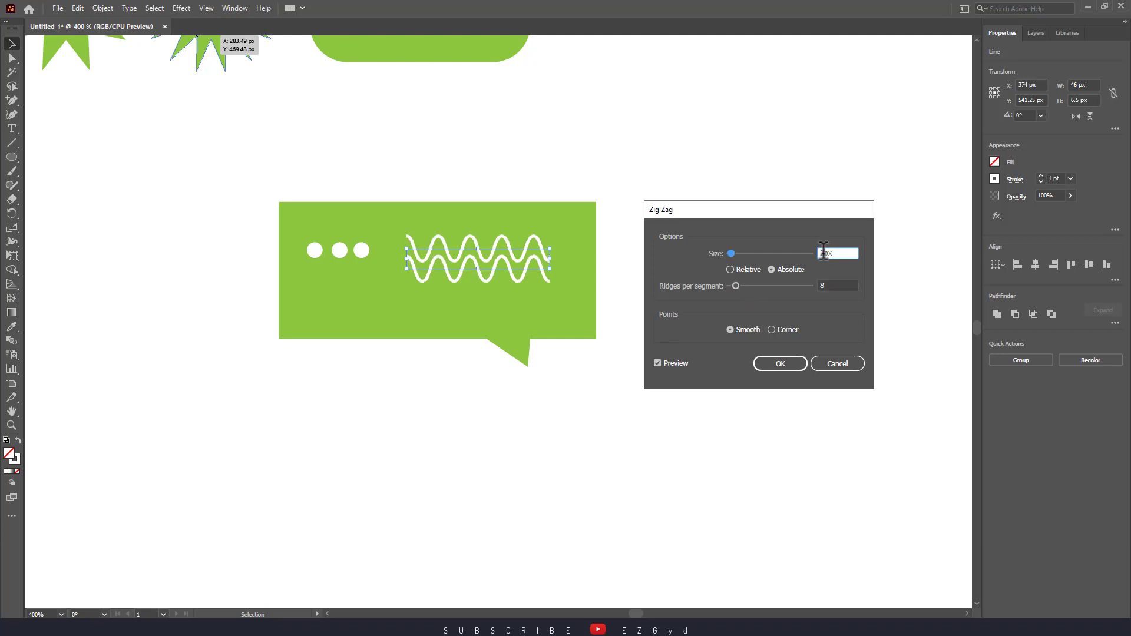
left_click(665, 363)
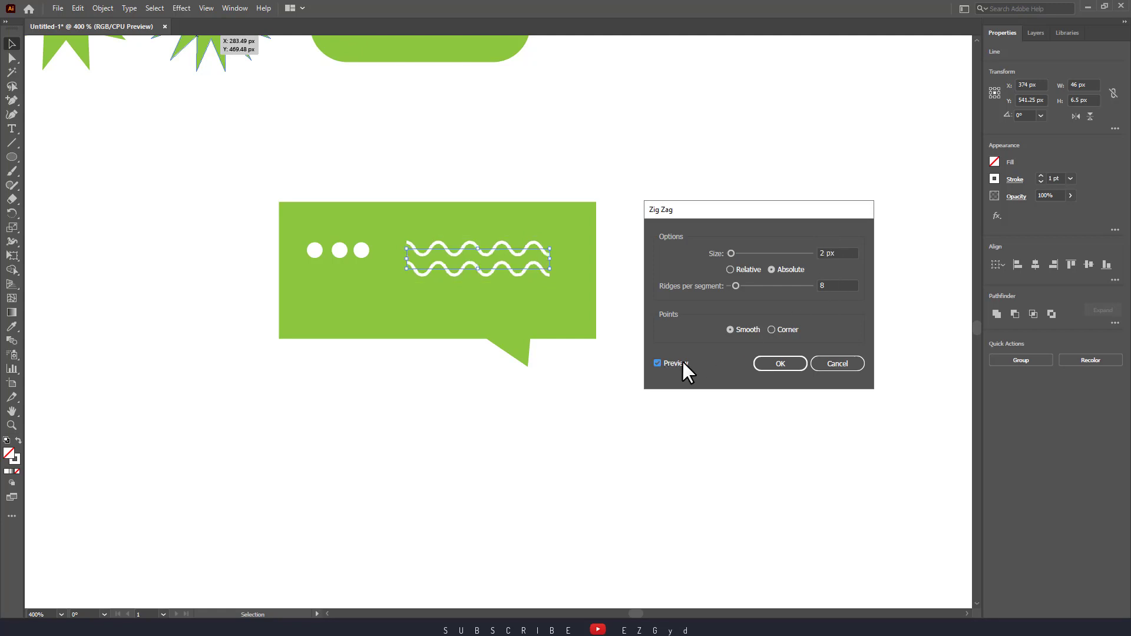
left_click(743, 285)
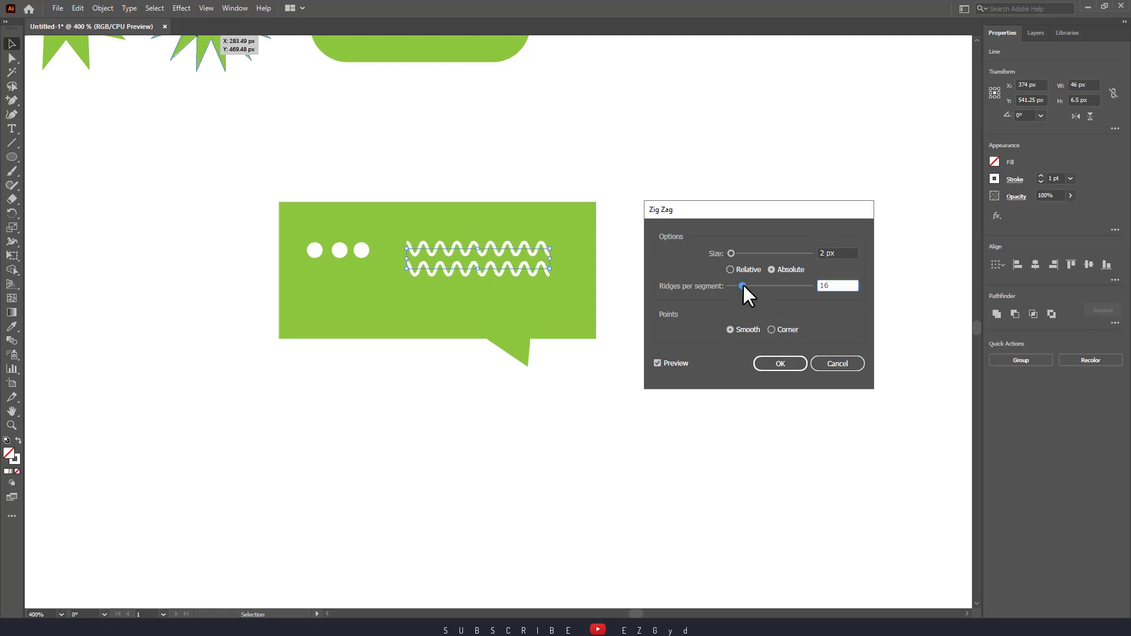
left_click_drag(740, 285, 737, 285)
left_click(824, 253)
type("1")
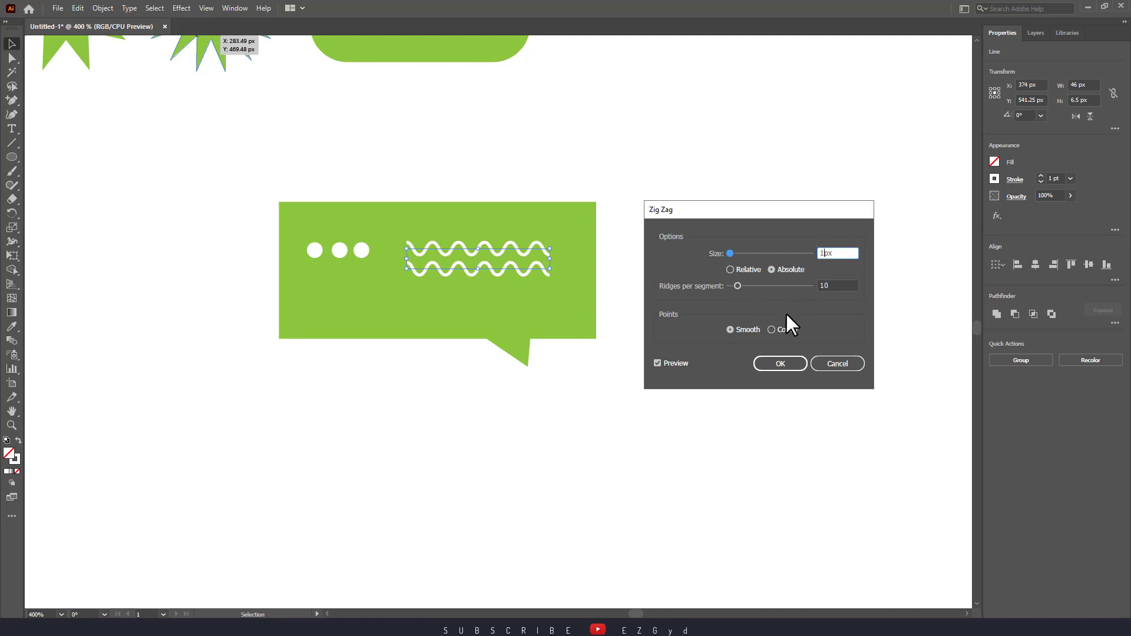
left_click(766, 364)
left_click(610, 338)
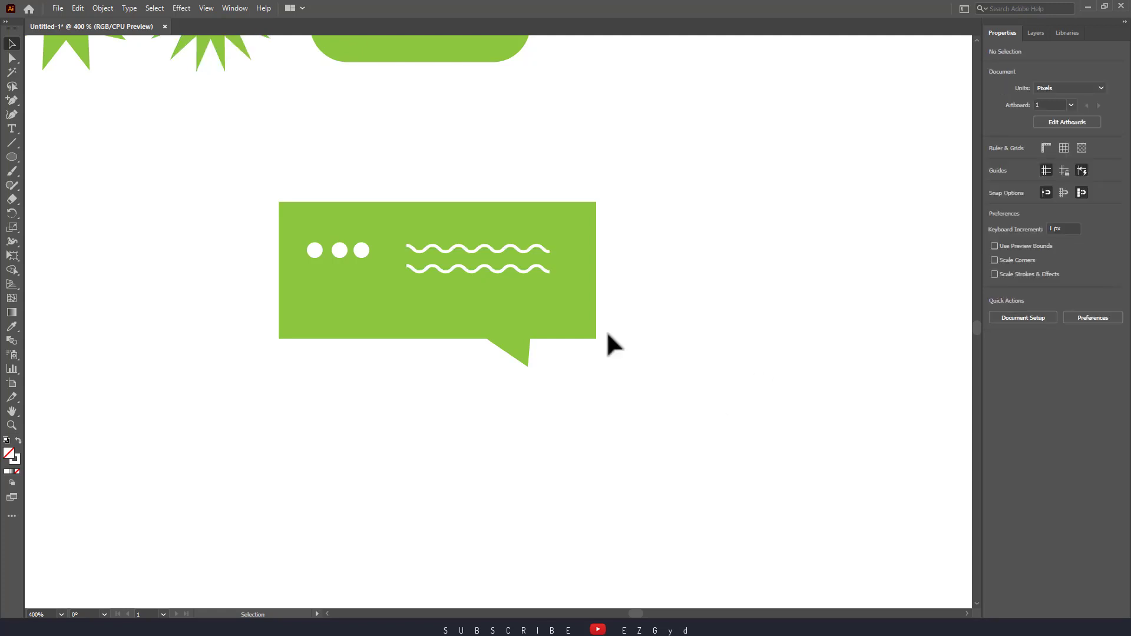
left_click(502, 249)
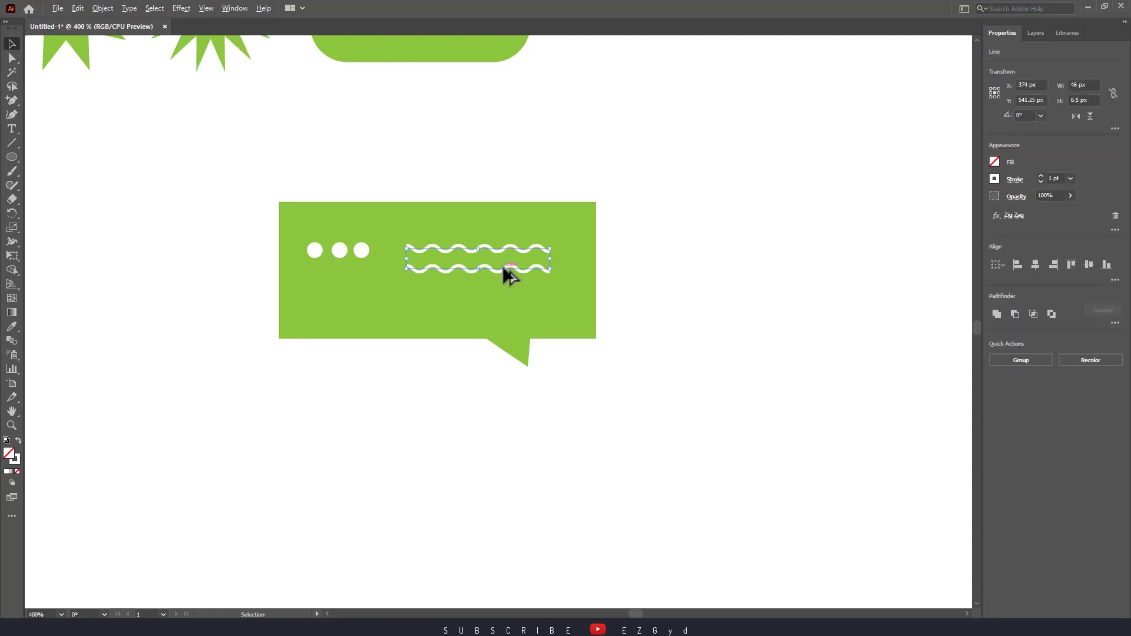
- Copy the wavy lines below the originals and nudge all four up and right
left_click_drag(503, 267, 501, 310)
left_click(607, 390)
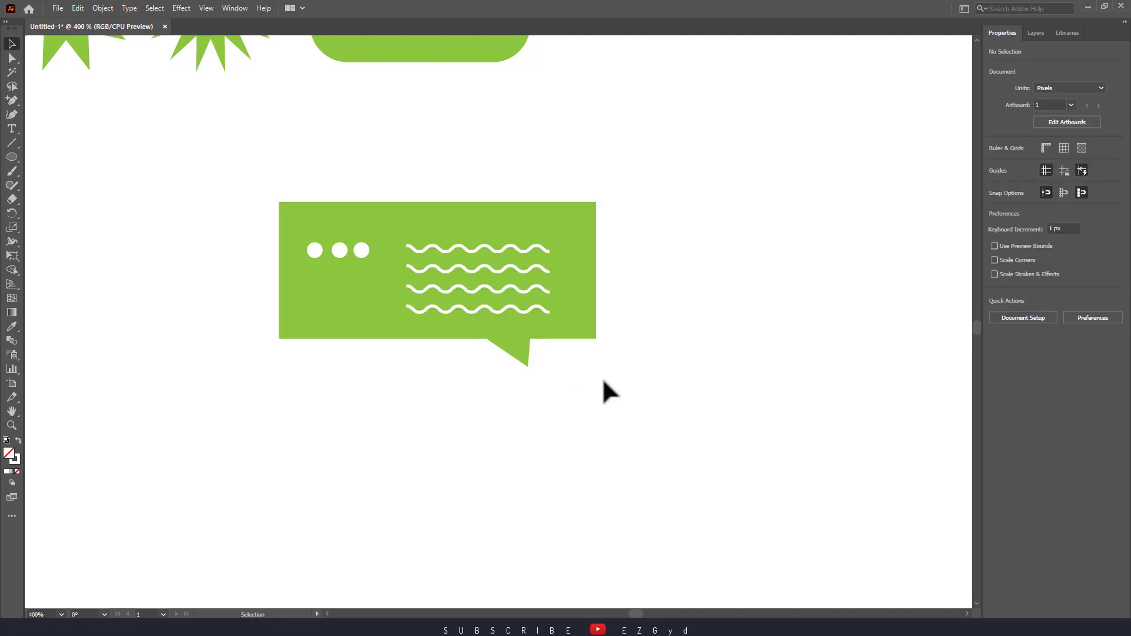
left_click(519, 249)
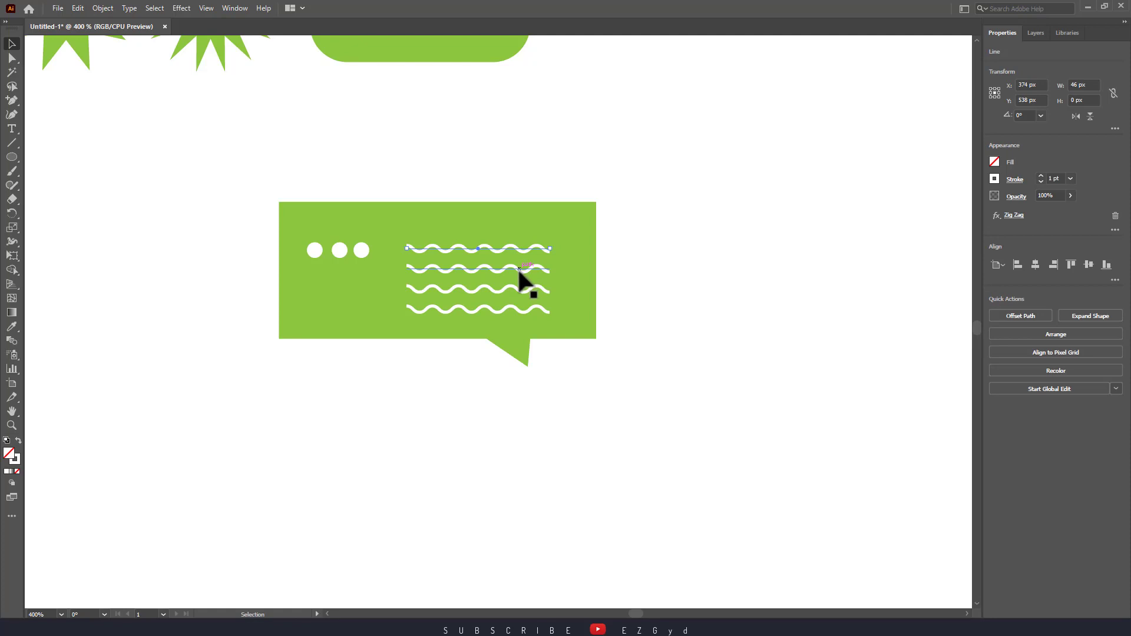
left_click(518, 269, "shift")
left_click(519, 309, "shift")
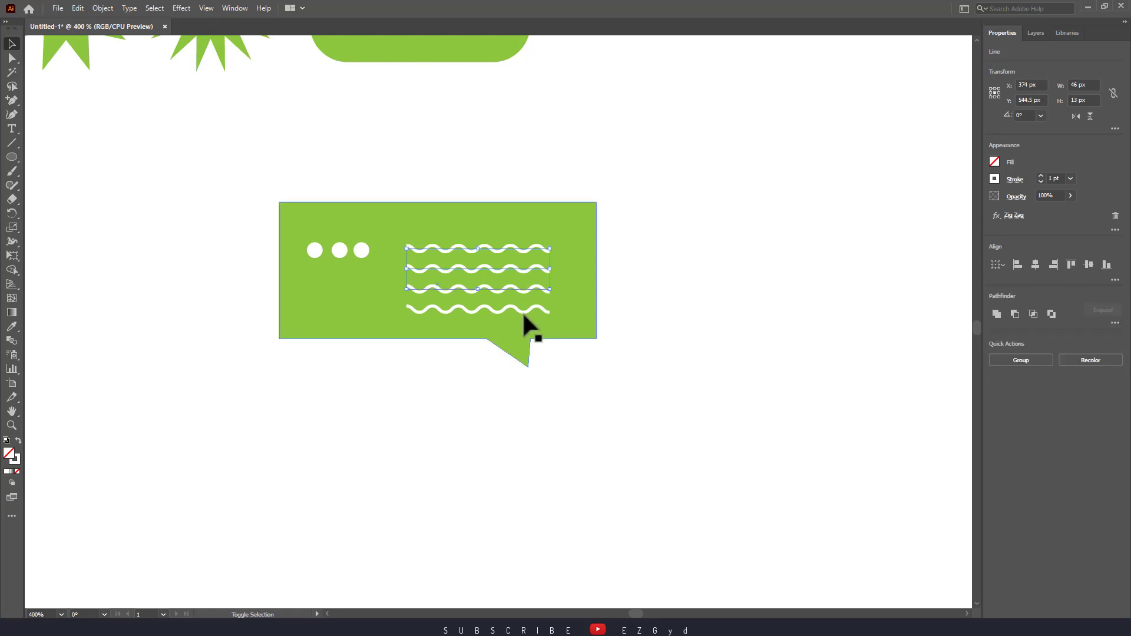
left_click(655, 319)
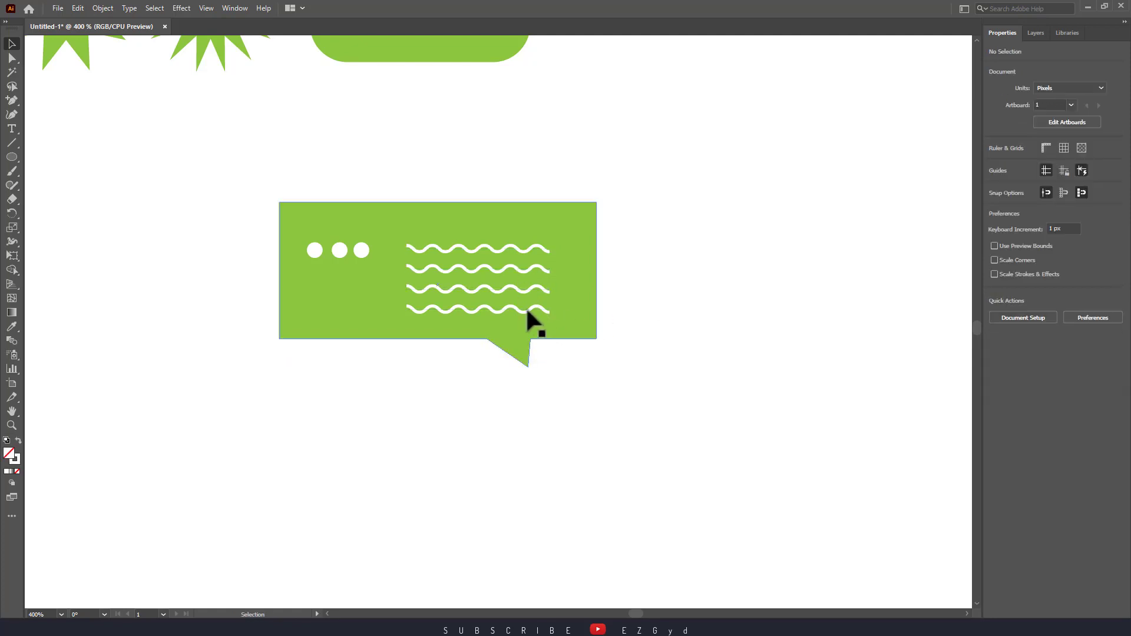
left_click(525, 307)
left_click(524, 268, "shift")
left_click(526, 251, "shift")
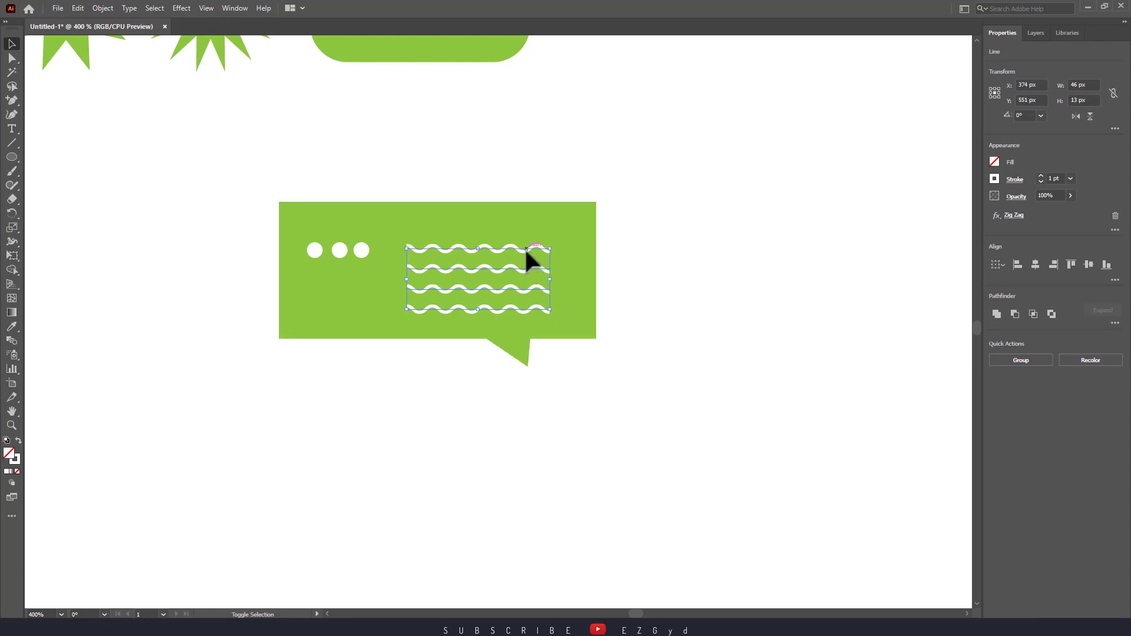
key("Up")
key("Up")
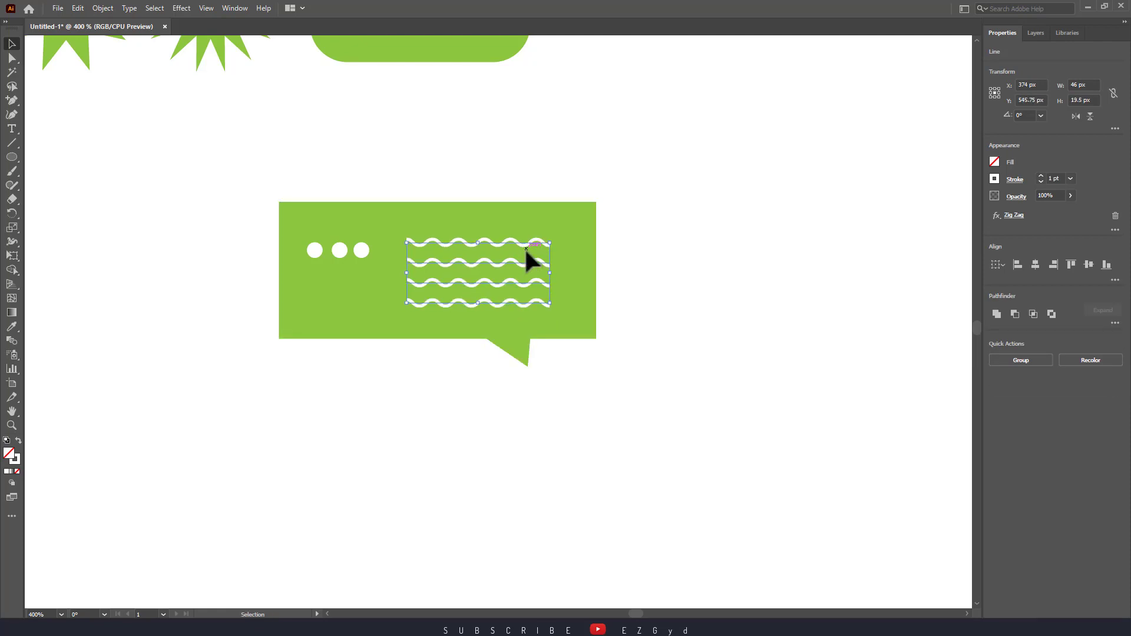
key("Right")
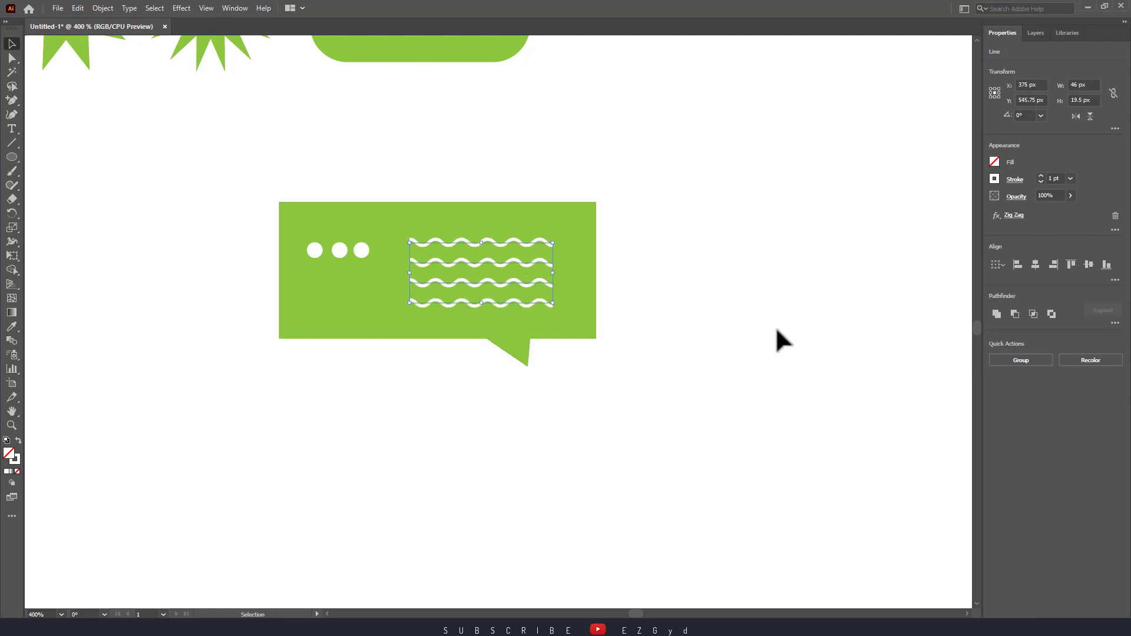
left_click(780, 327)
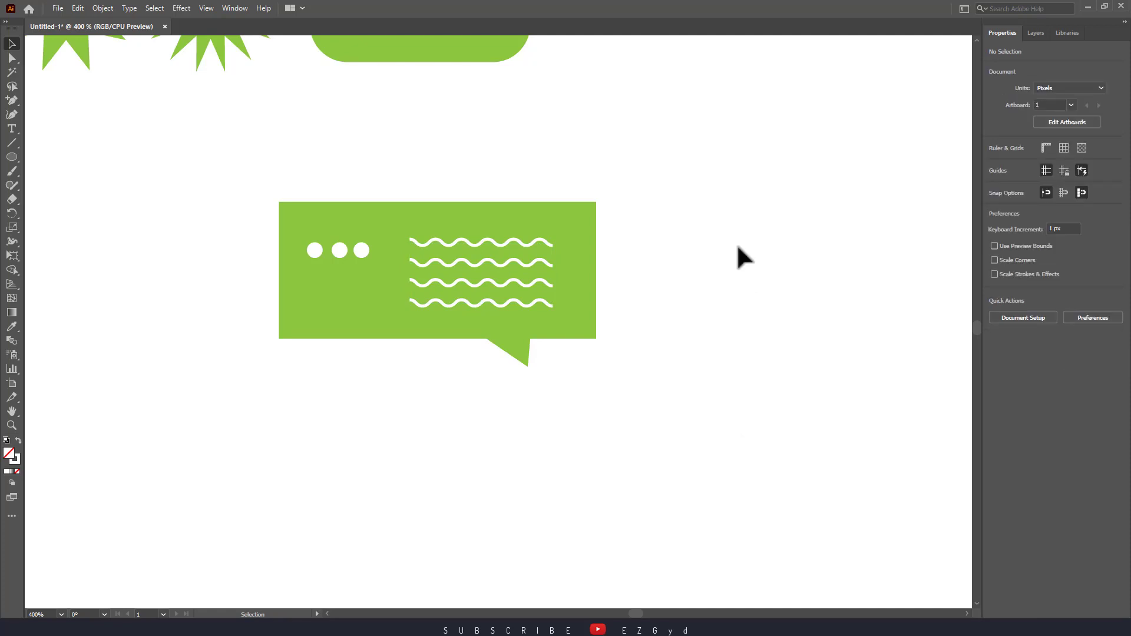
- Group the whole speech bubble with its contents and shift it right
left_click_drag(739, 246, 233, 319)
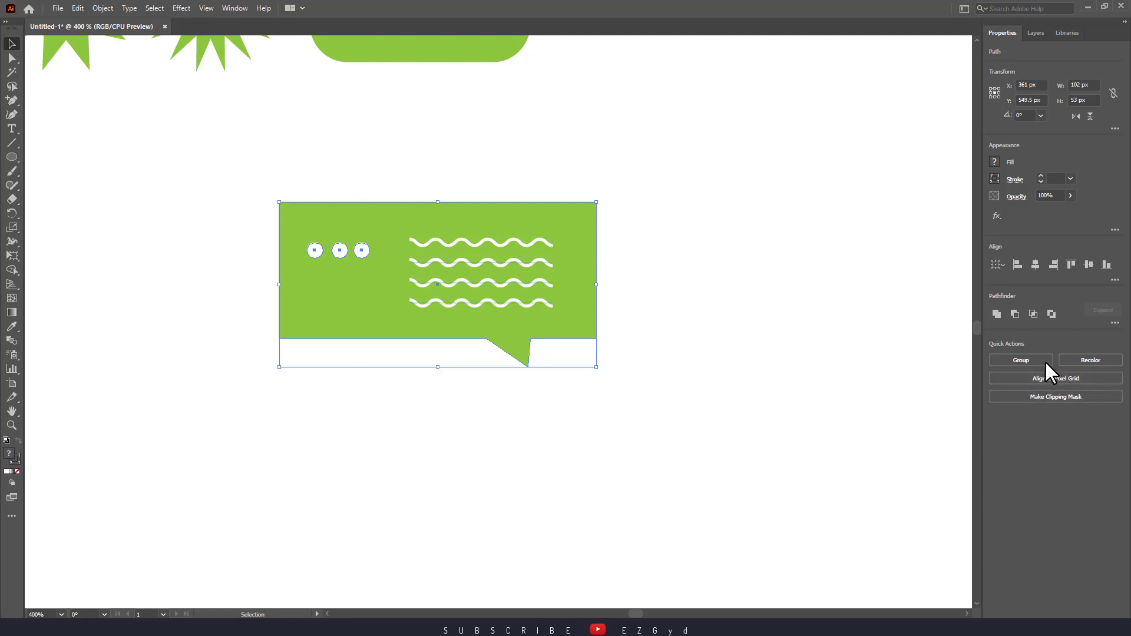
left_click(1048, 359)
left_click(710, 362)
mouse_move(532, 337)
left_mouse_down()
mouse_move(653, 352)
mouse_move(543, 365)
left_mouse_up()
- Draw a new circle on empty canvas to the right of the bubble
left_click(687, 438)
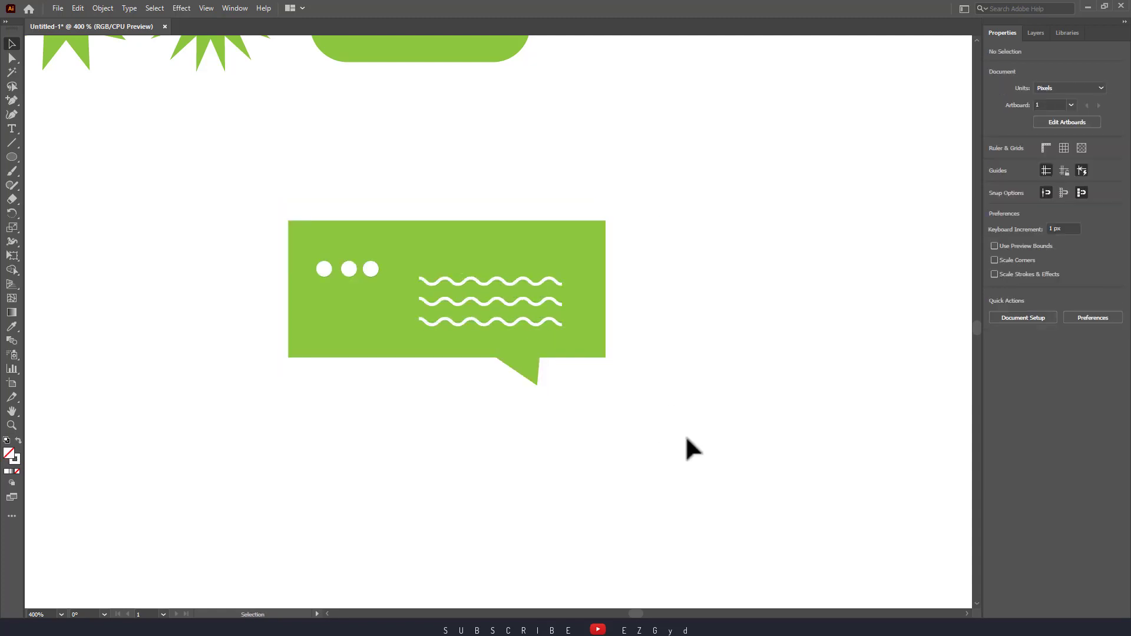
scroll(687, 438, "right", 1)
left_click_drag(661, 374, 440, 255)
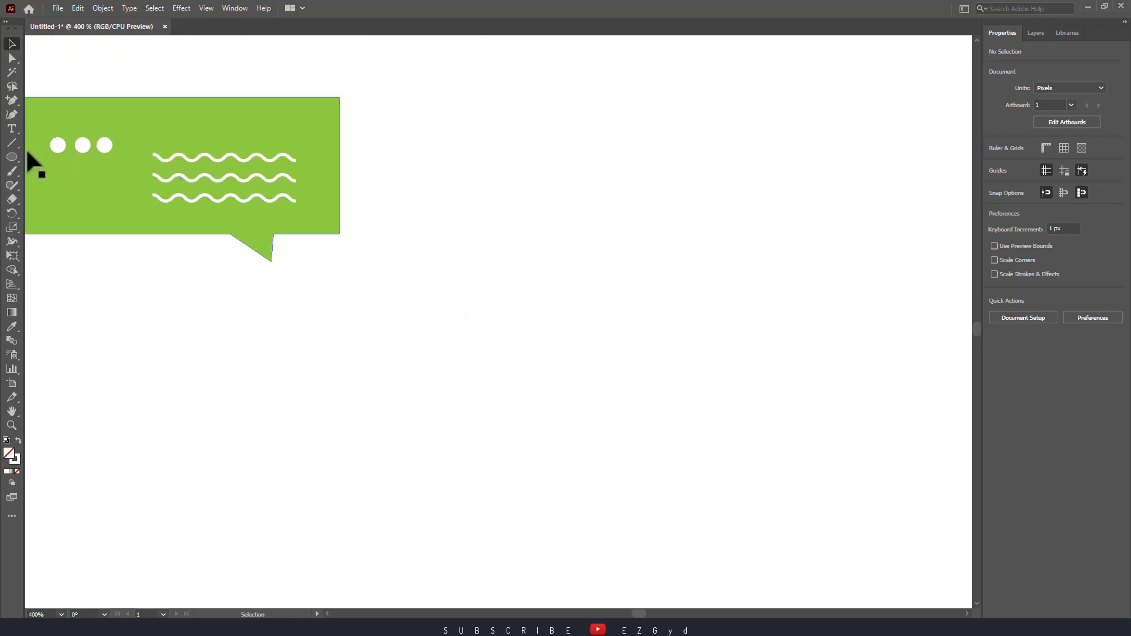
left_click(11, 156)
left_click_drag(530, 247, 595, 337)
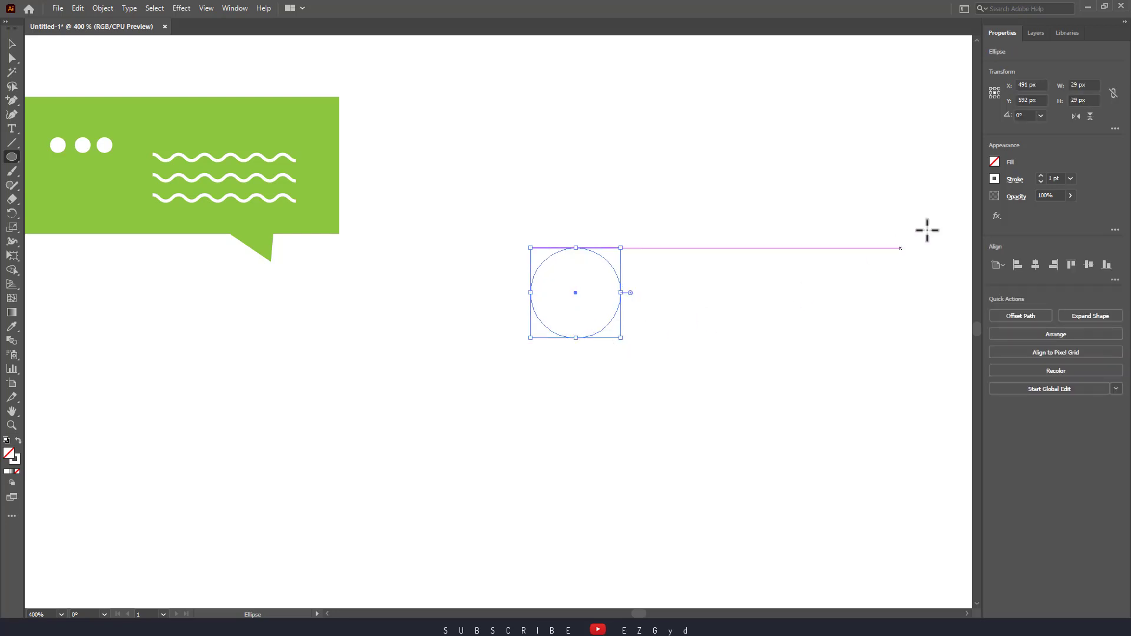
- Give the circle a yellow-green fill and no stroke
left_click(994, 162)
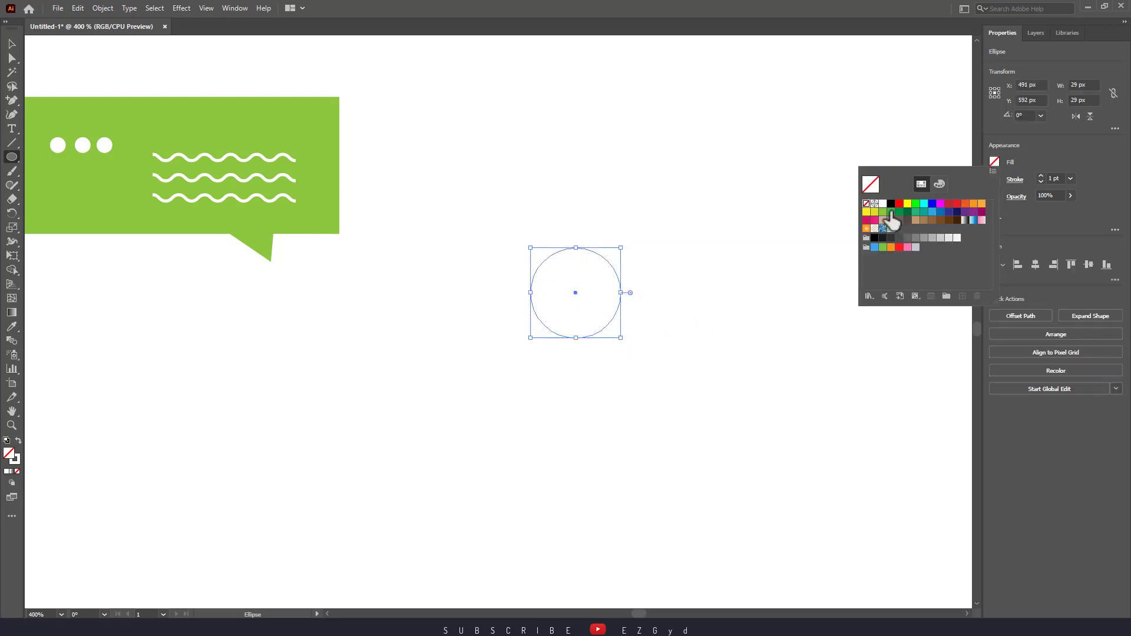
left_click(890, 212)
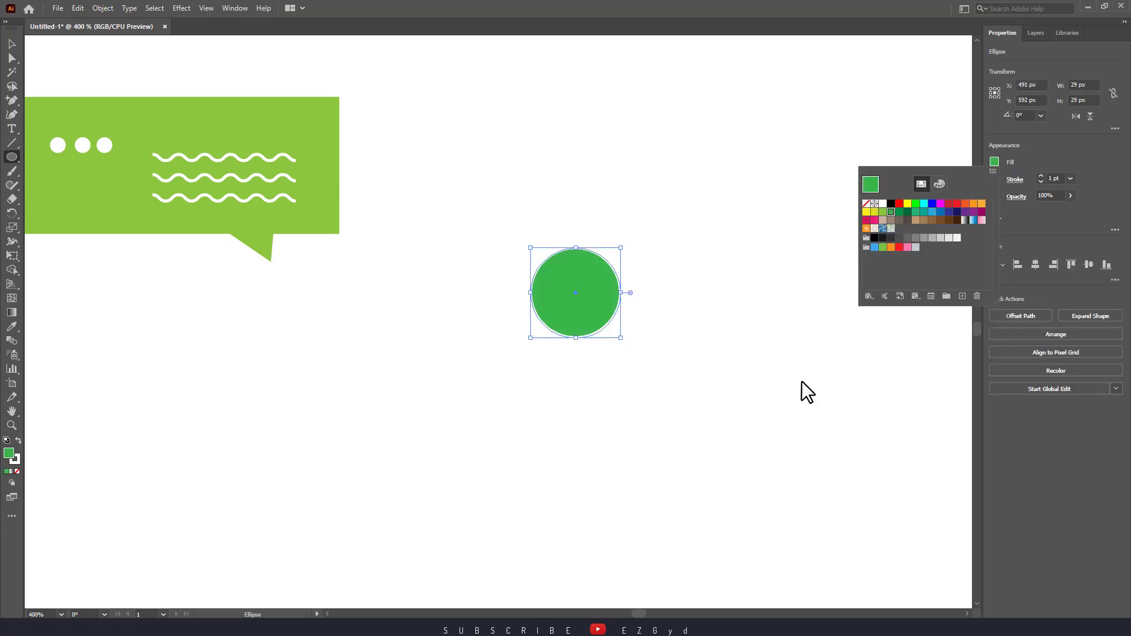
left_click(883, 212)
left_click(995, 179)
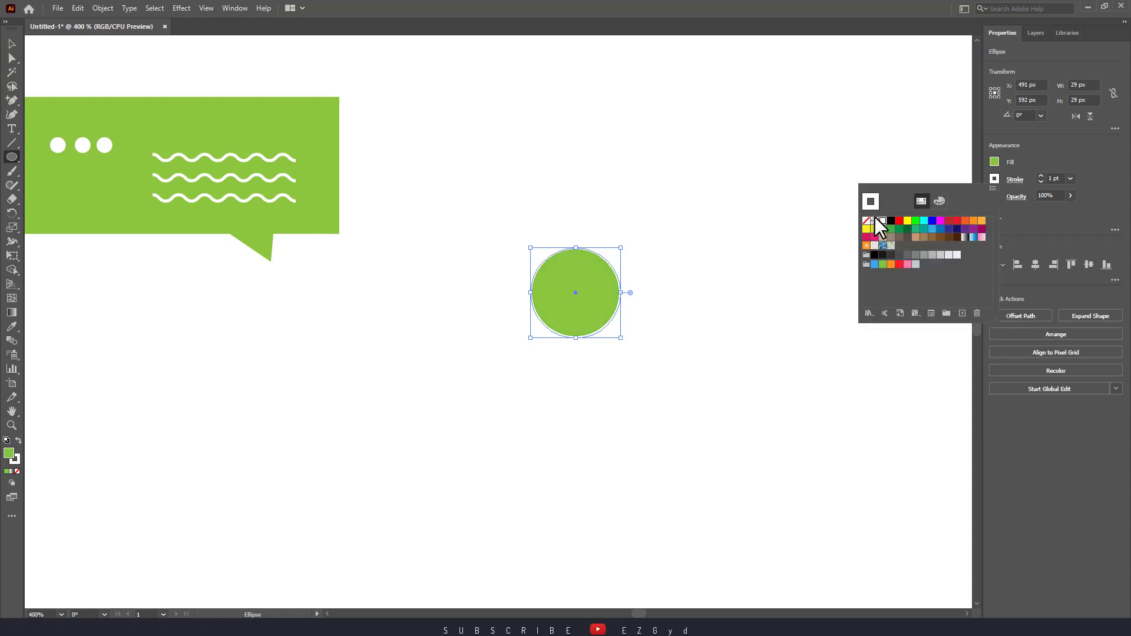
left_click(866, 204)
key("v")
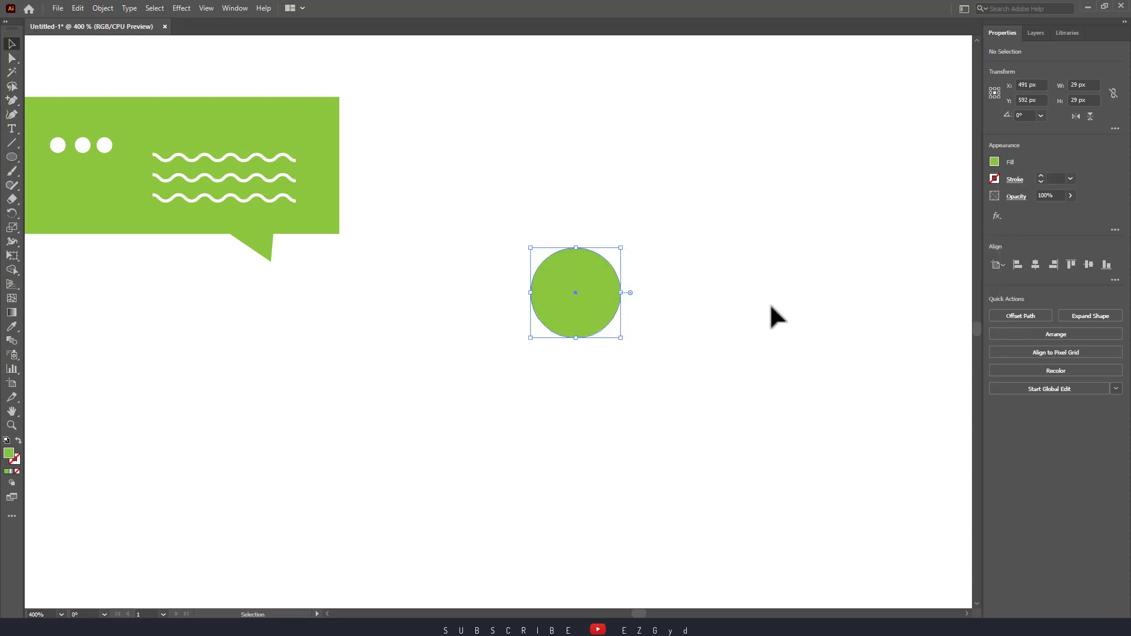
left_click(769, 303)
left_click(557, 295)
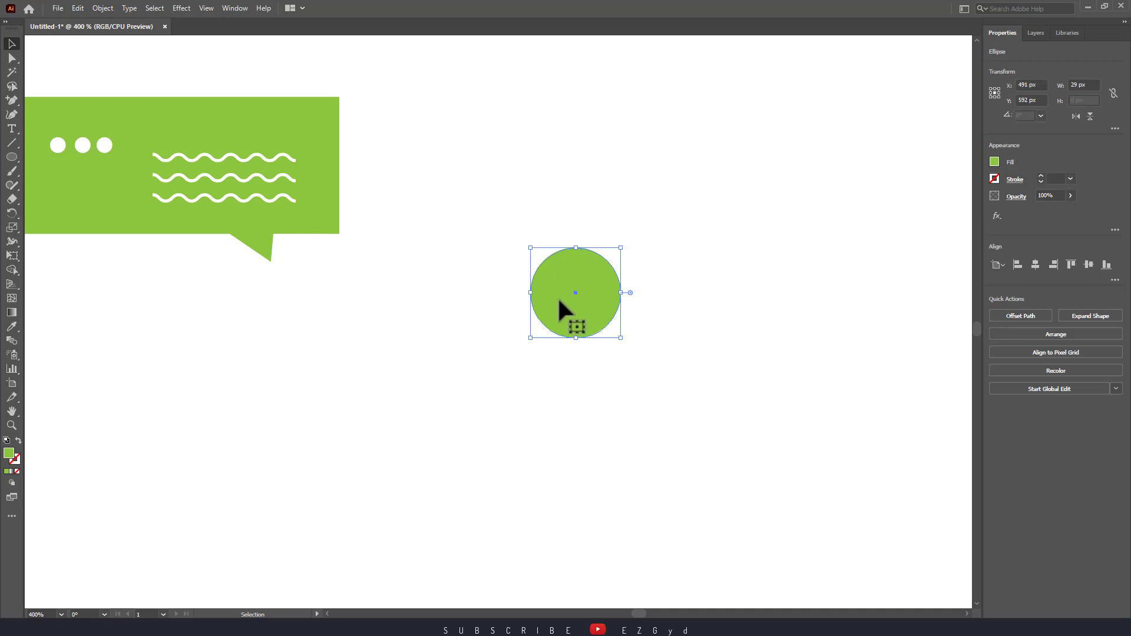
- Open Pucker & Bloat for the circle and move the dialog beside it
left_click(182, 8)
mouse_move(217, 103)
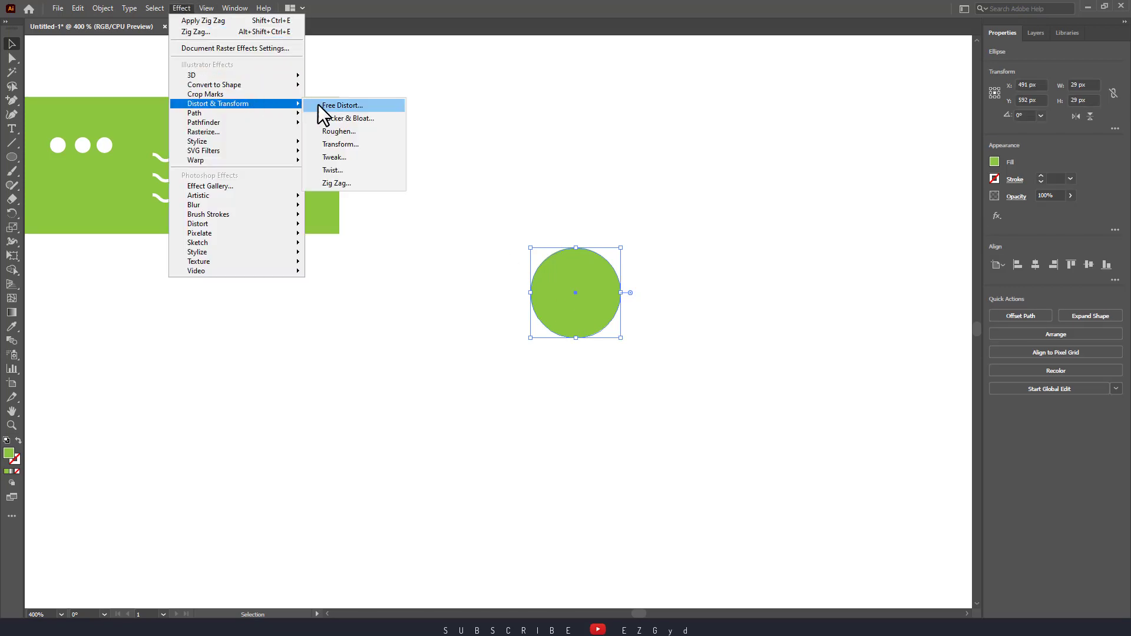
left_click(328, 115)
mouse_move(529, 272)
left_mouse_down()
mouse_move(763, 266)
mouse_move(718, 243)
left_mouse_up()
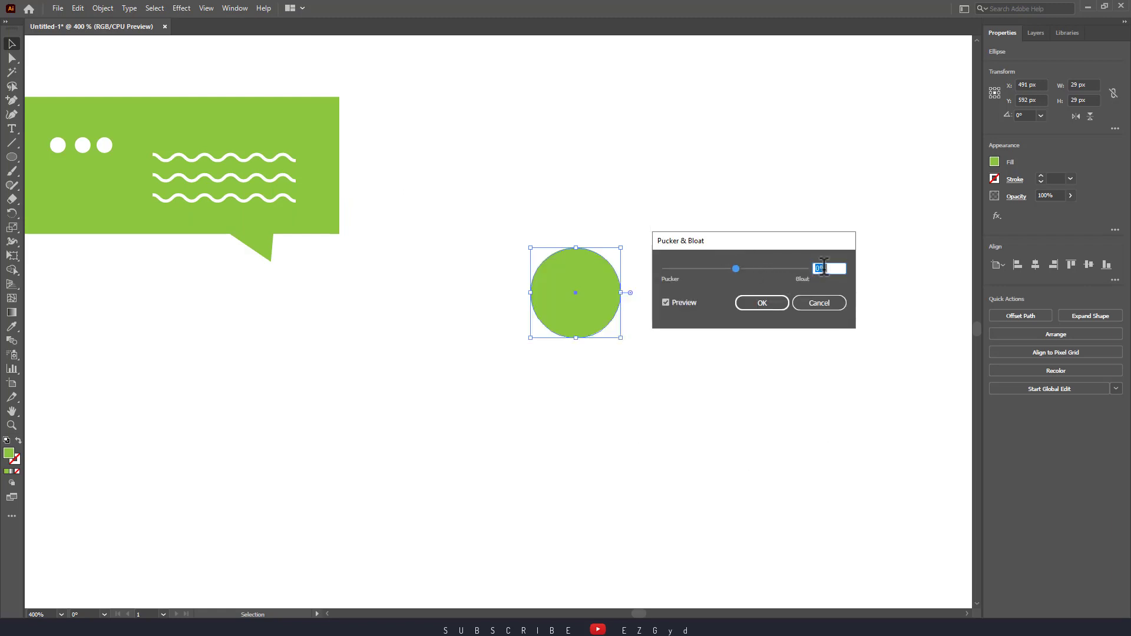
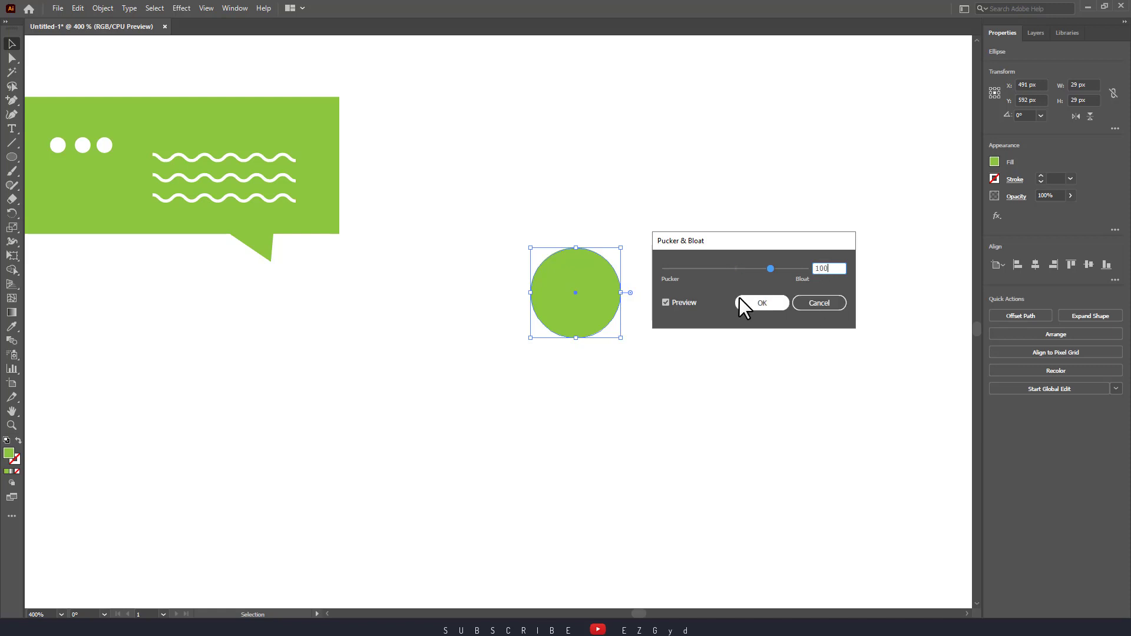
- Apply the 100% bloat to the circle, then draw a new green circle beside it
left_click(678, 301)
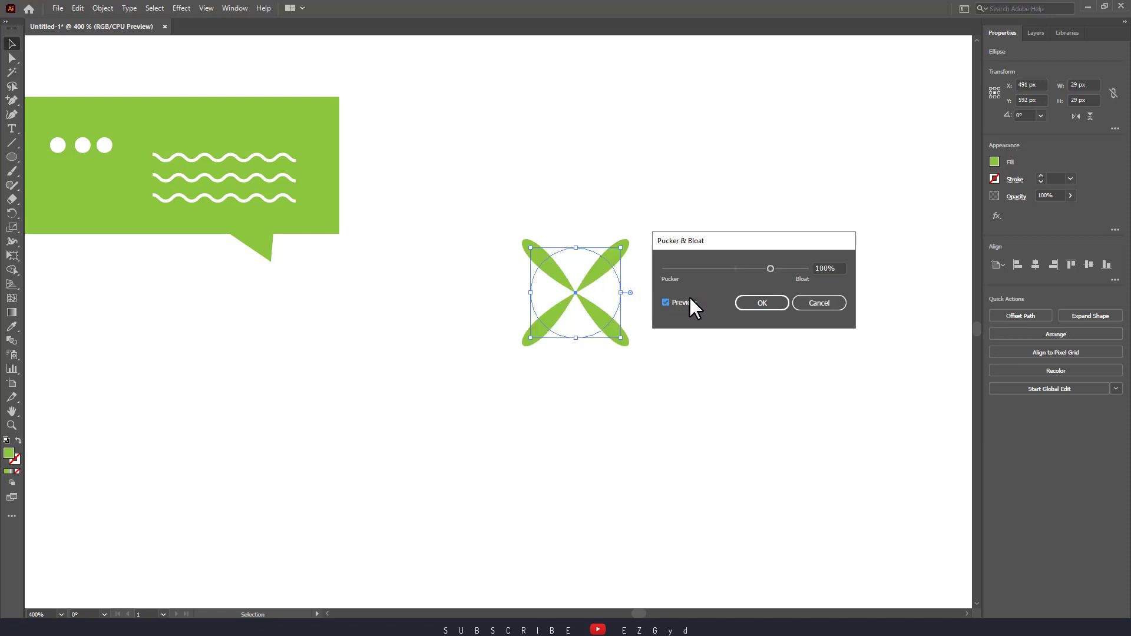
left_click(765, 301)
left_click(765, 298)
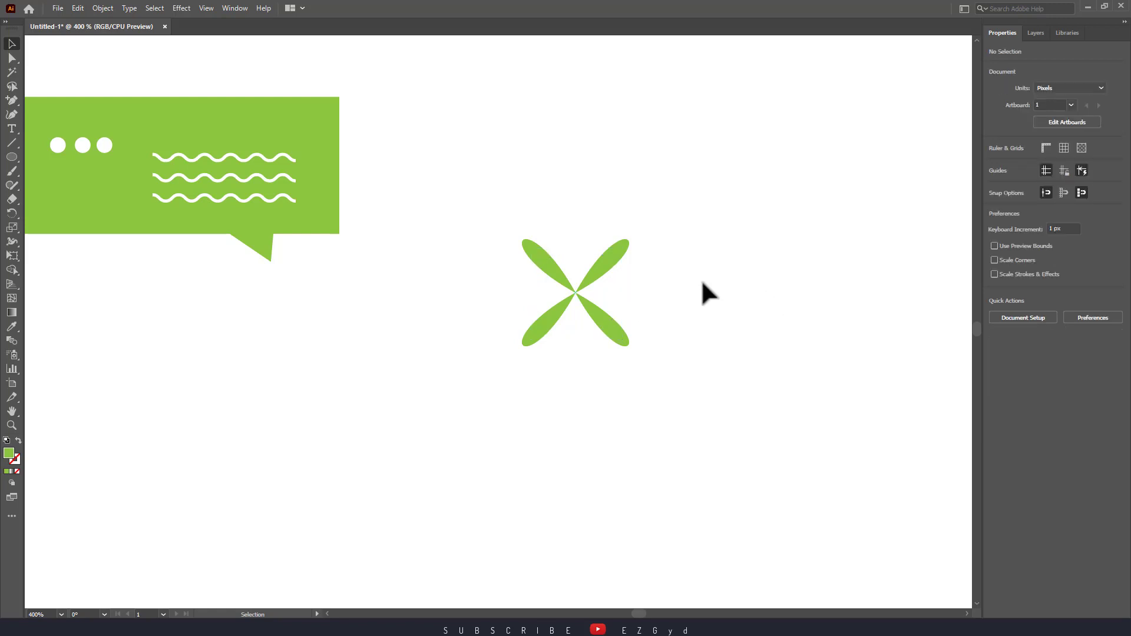
left_click(12, 158)
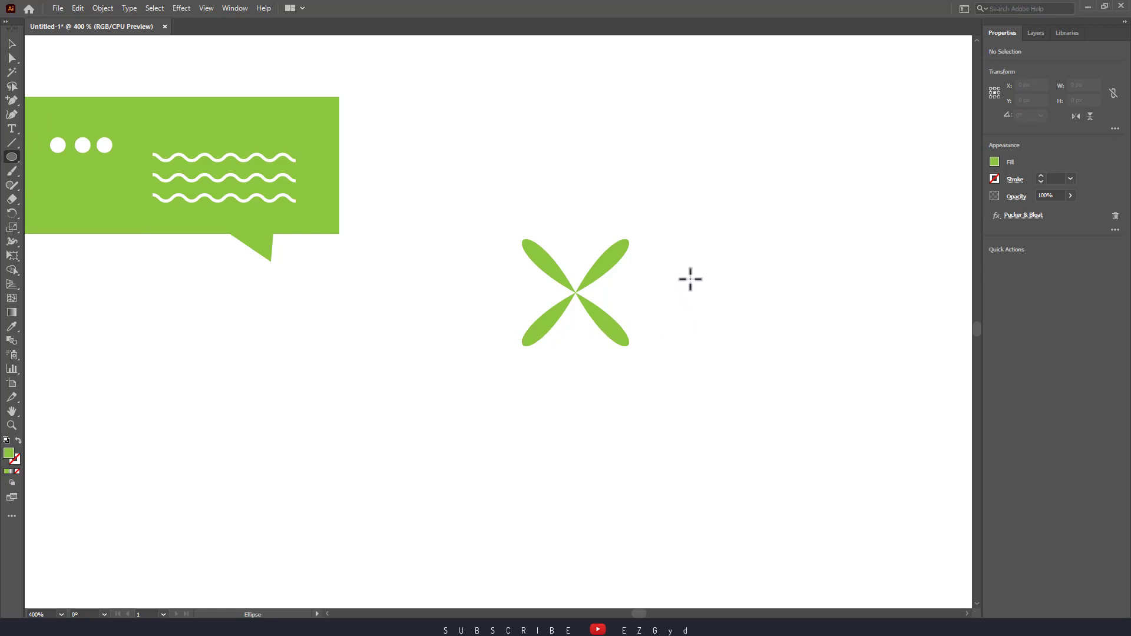
left_click_drag(681, 266, 743, 348)
- Undo the stray duplicate and the fill/stroke swap, leaving the single green circle
key("a")
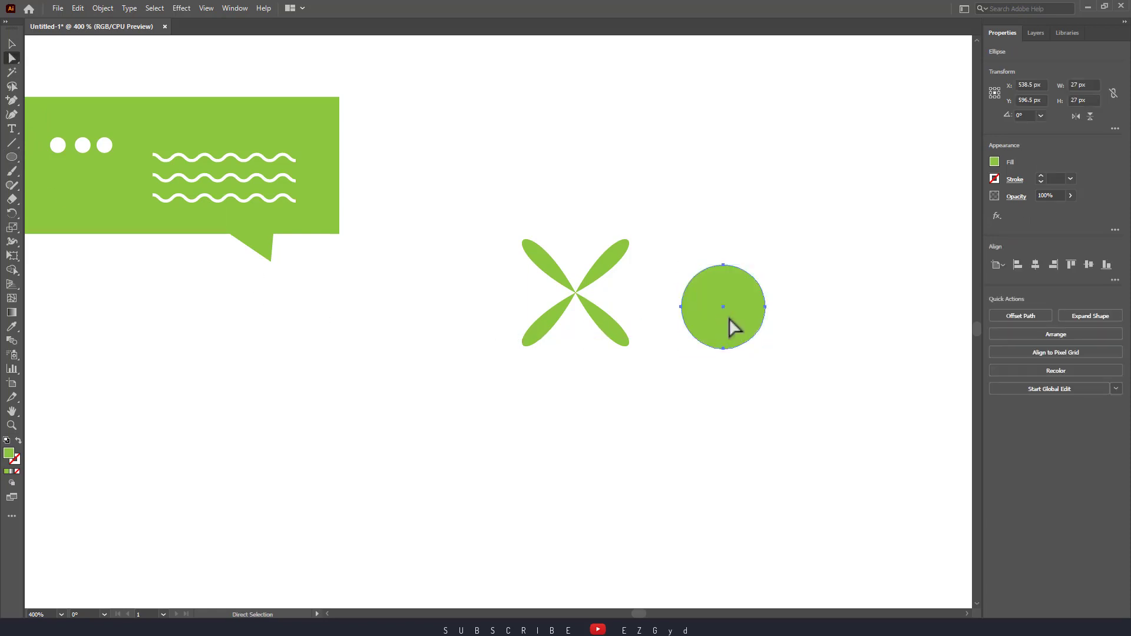
key("v")
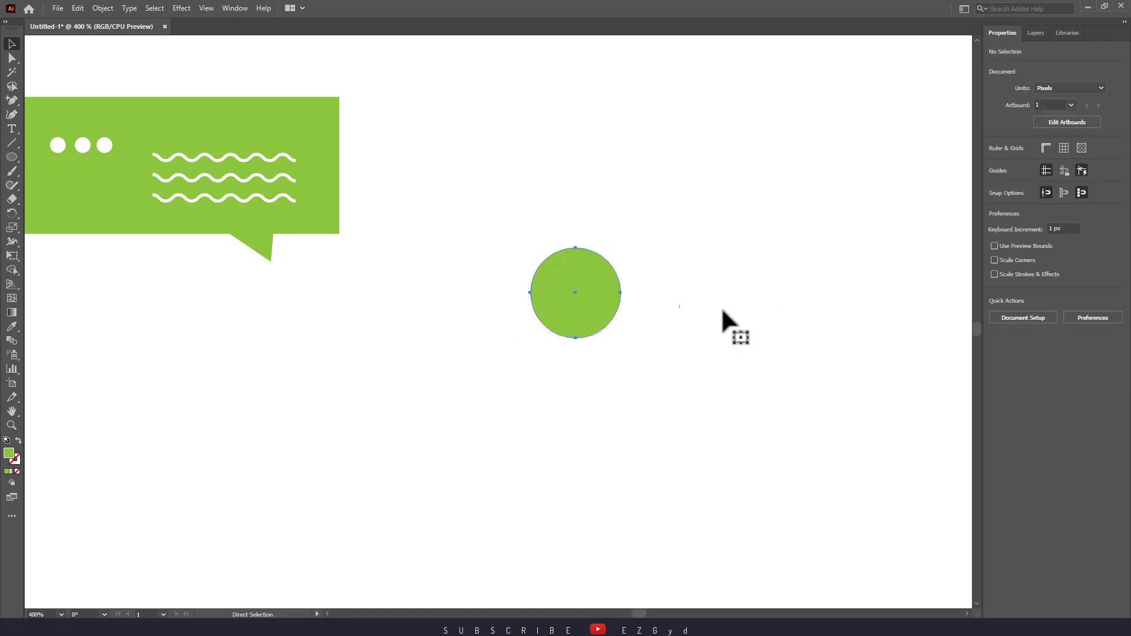
left_click(613, 313)
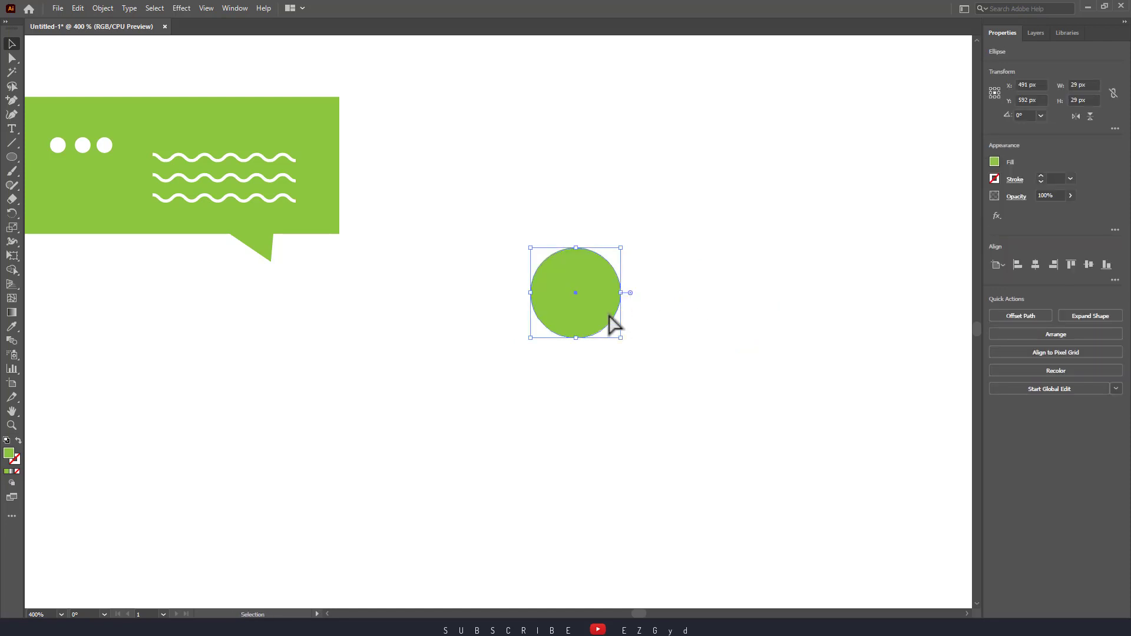
left_click_drag(609, 314, 733, 312)
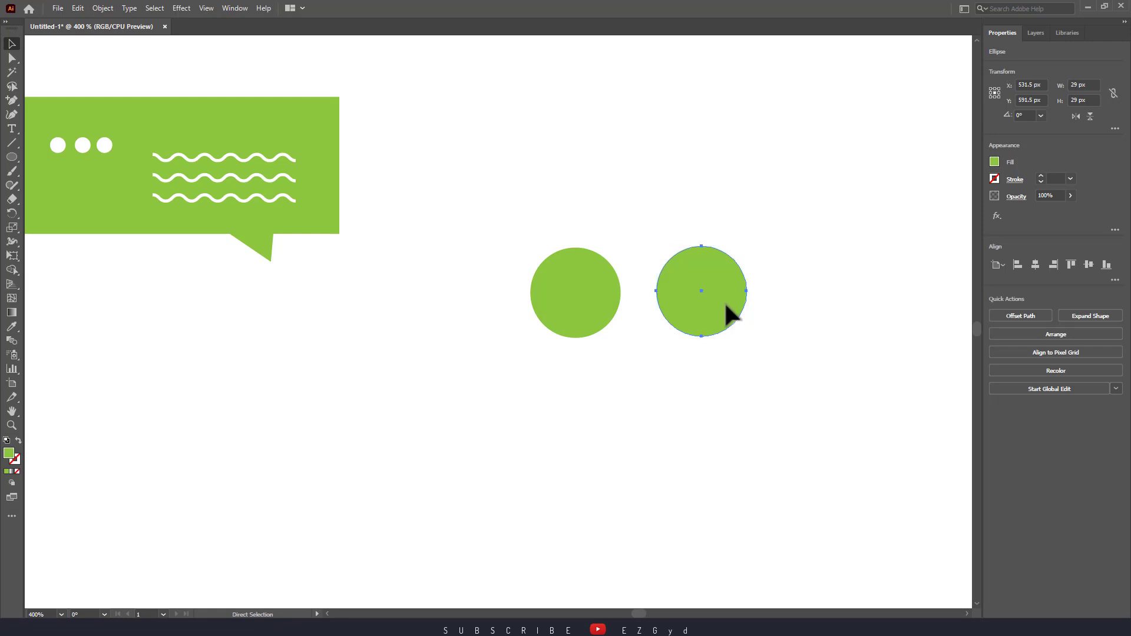
key("ctrl+z")
key("d")
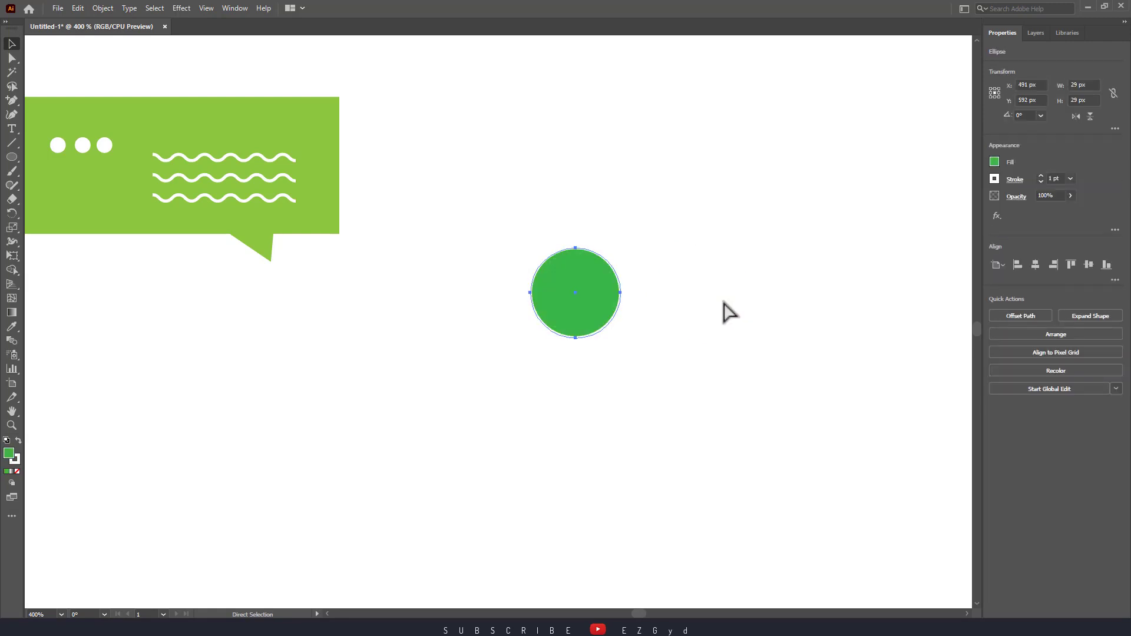
key("slash")
key("ctrl+z")
key("ctrl+z")
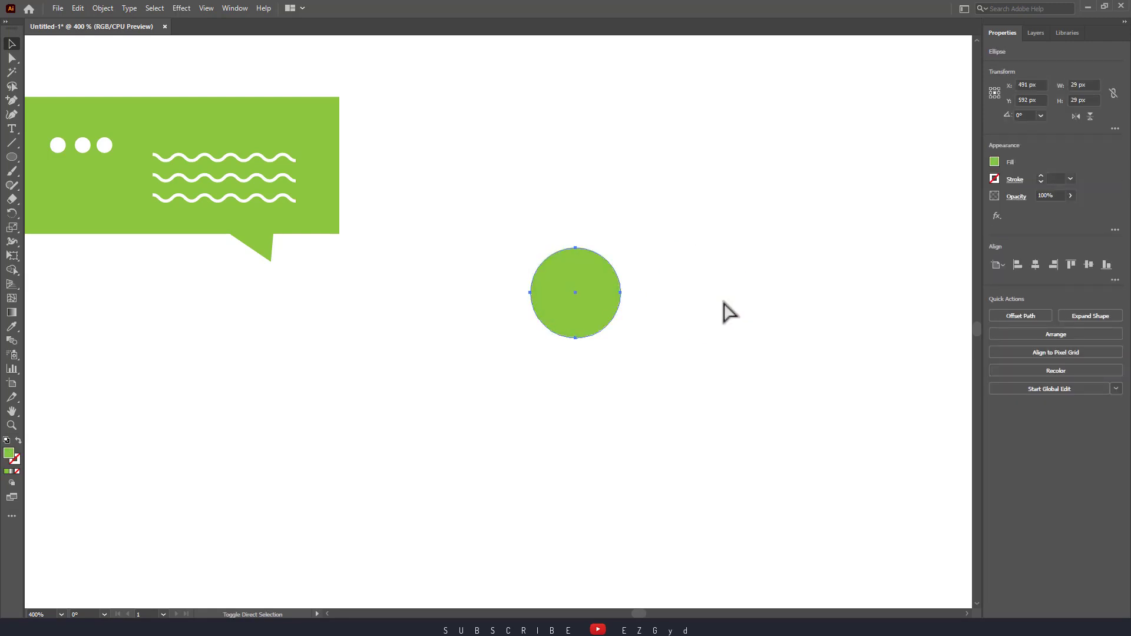
key("ctrl+z")
key("ctrl+z")
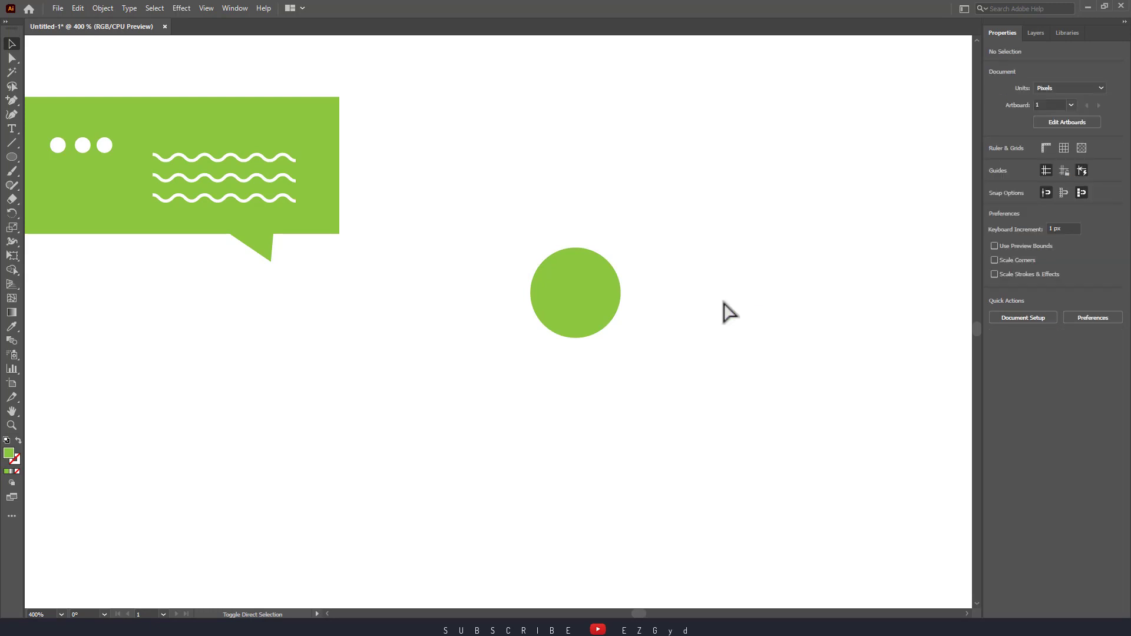
- Duplicate the circle into a row of four and align them with Vertical Align Bottom
left_click(578, 292)
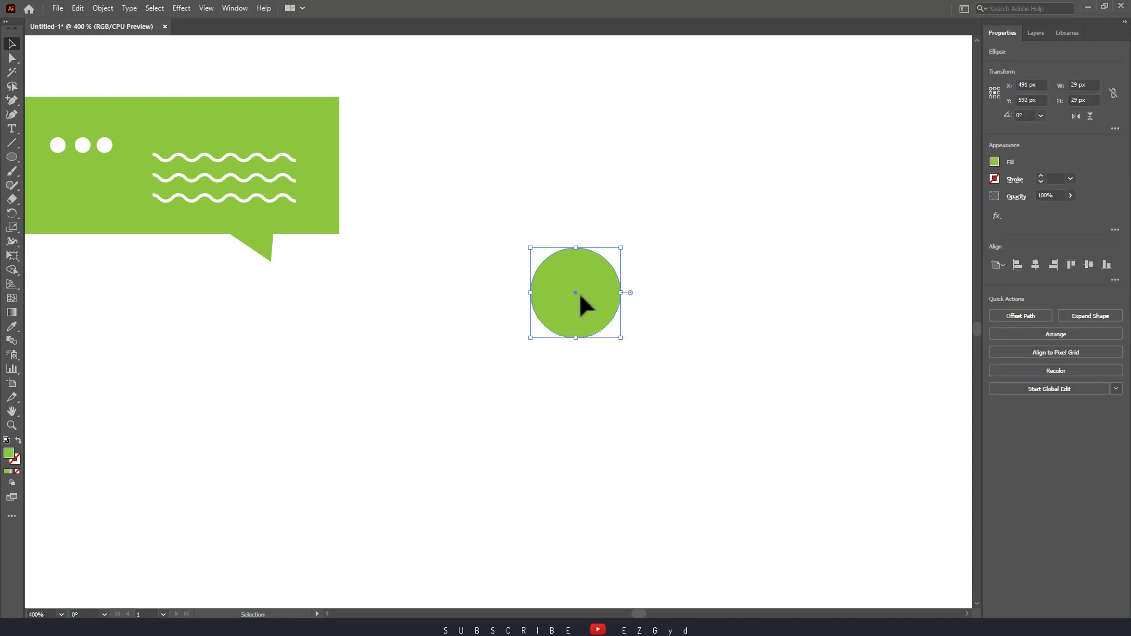
mouse_move(578, 291)
left_mouse_down()
mouse_move(803, 307)
mouse_move(486, 303)
left_mouse_up()
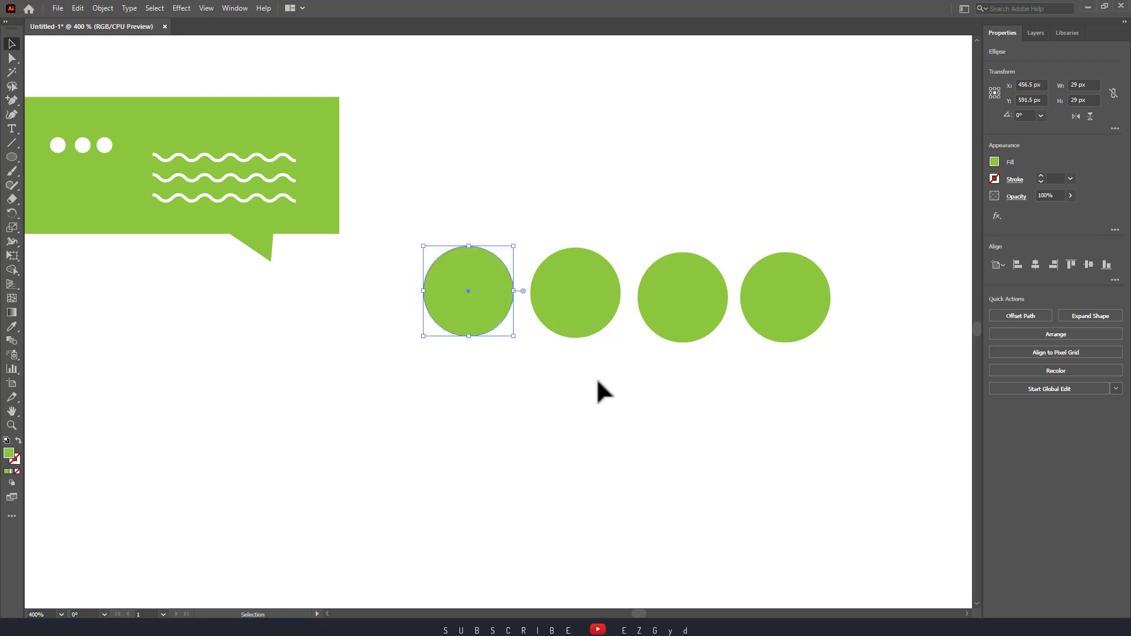
left_click_drag(438, 211, 827, 390)
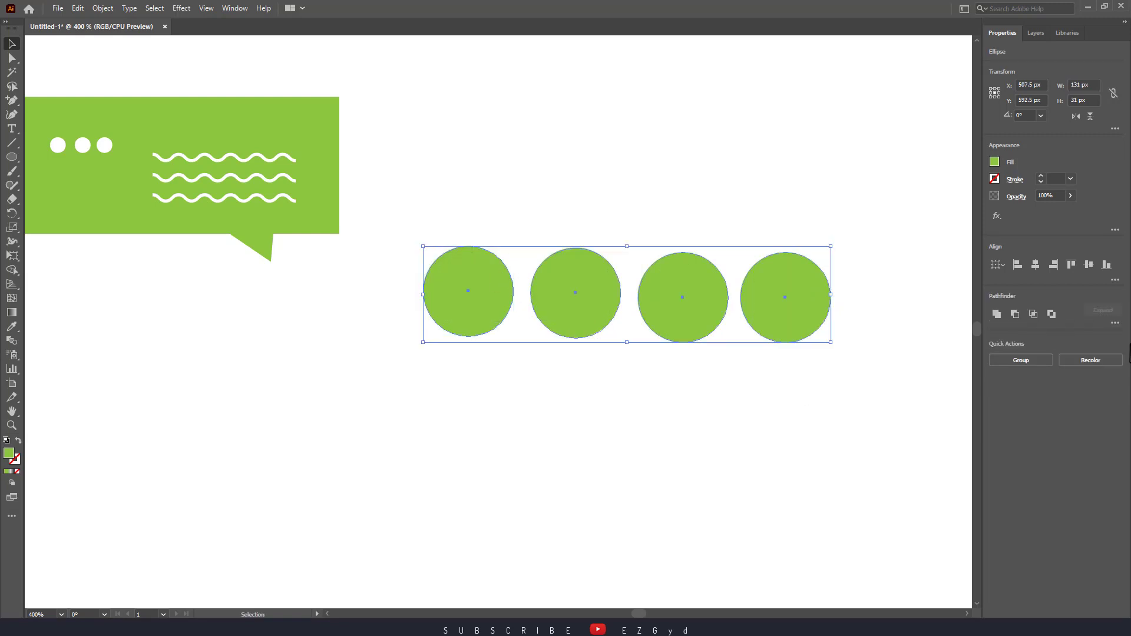
left_click(1106, 264)
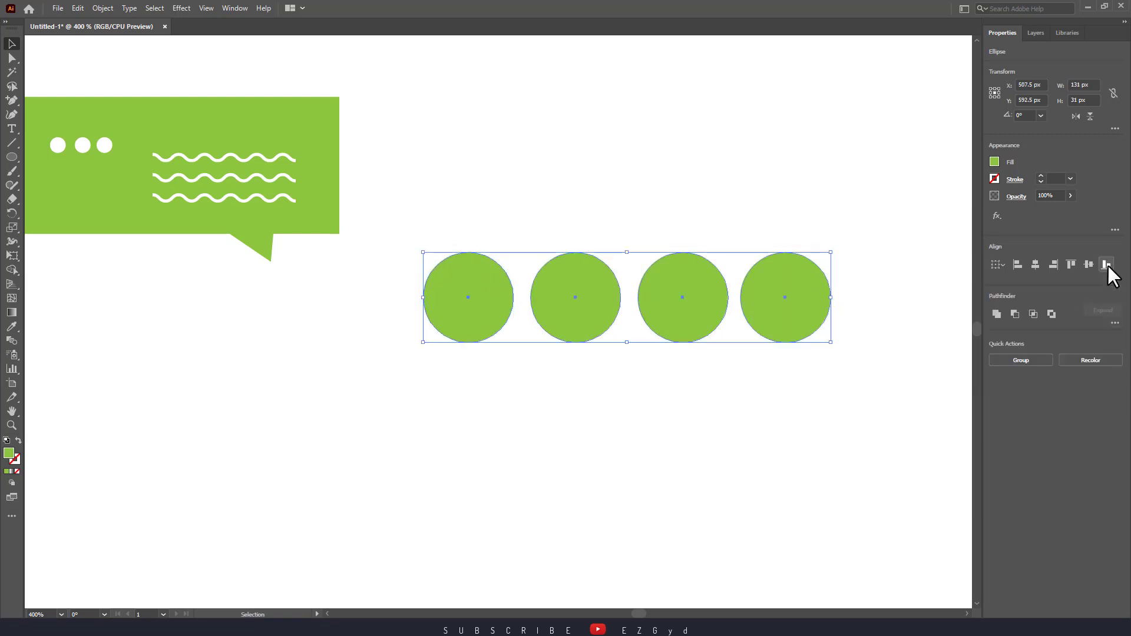
left_click(635, 400)
left_click(458, 291)
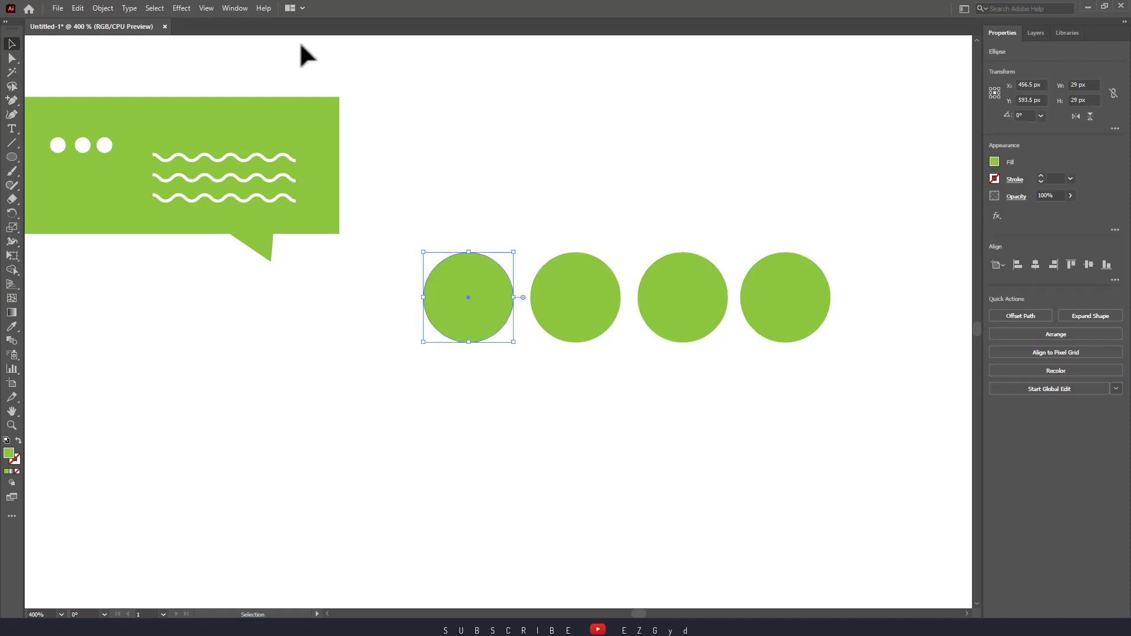
left_click(192, 7)
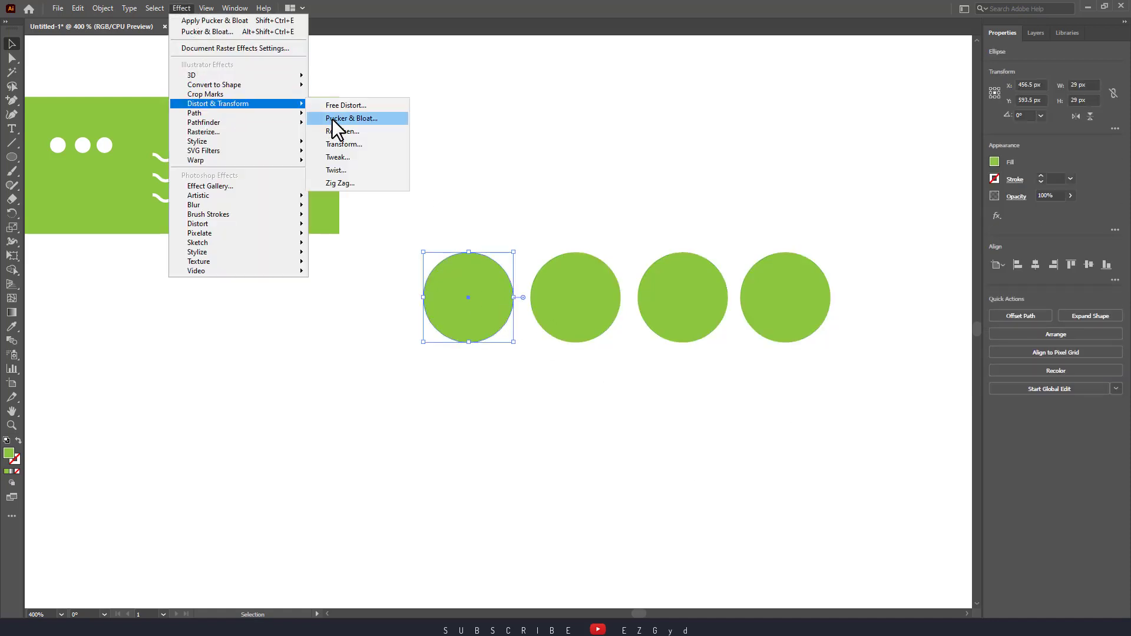
- Bloat the first circle by 100% into a four-petal X shape
left_click(331, 117)
left_click_drag(601, 127, 588, 115)
type("100")
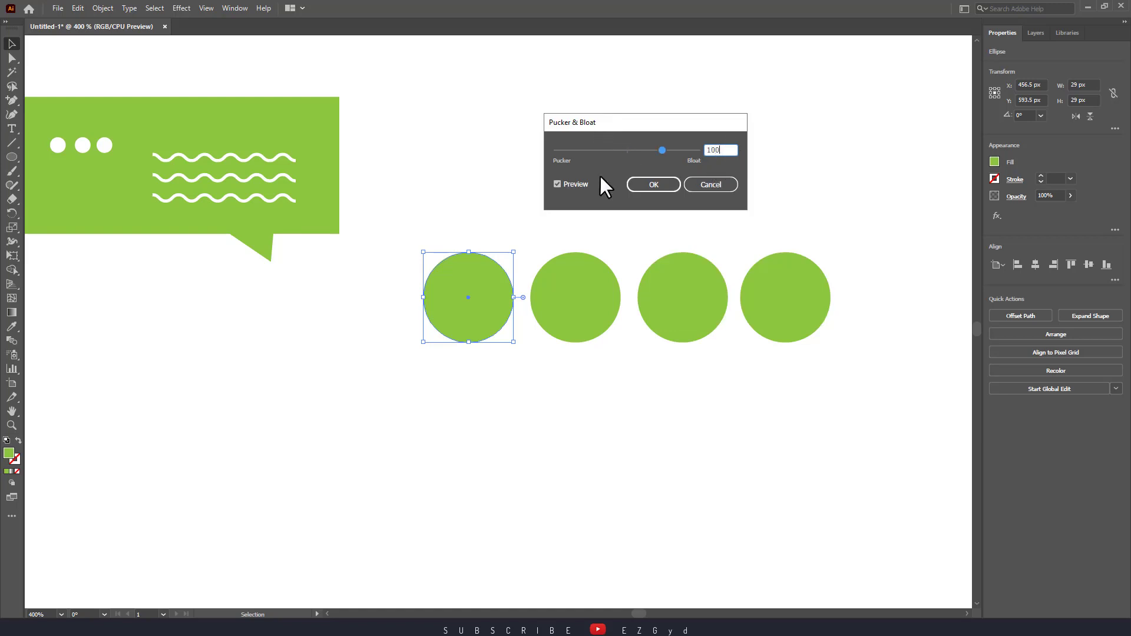
key("Tab")
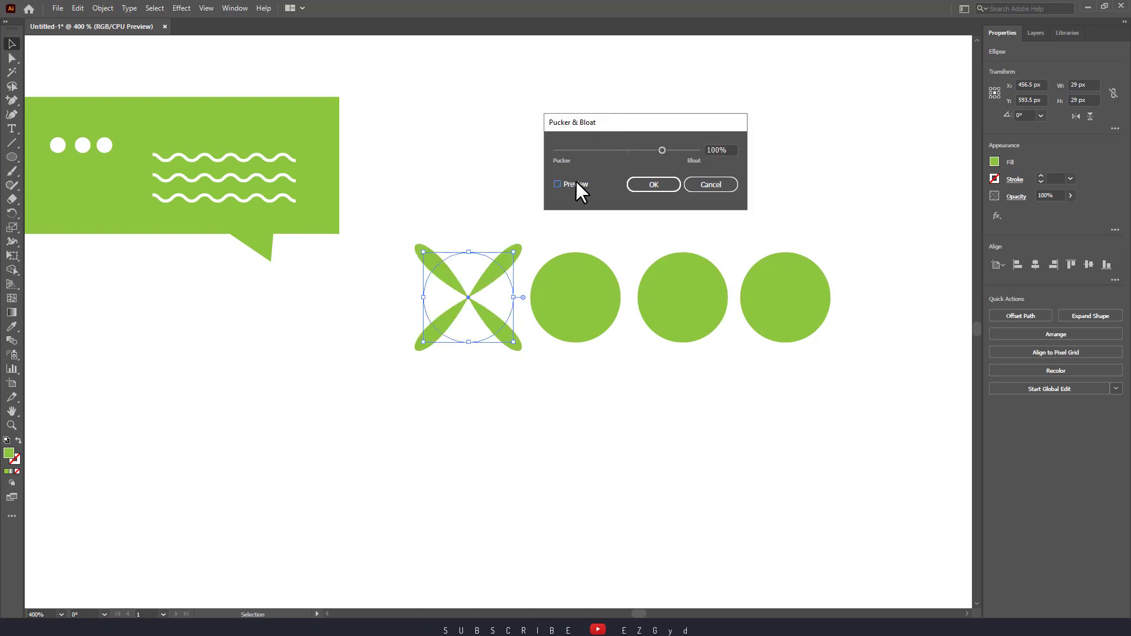
left_click(642, 186)
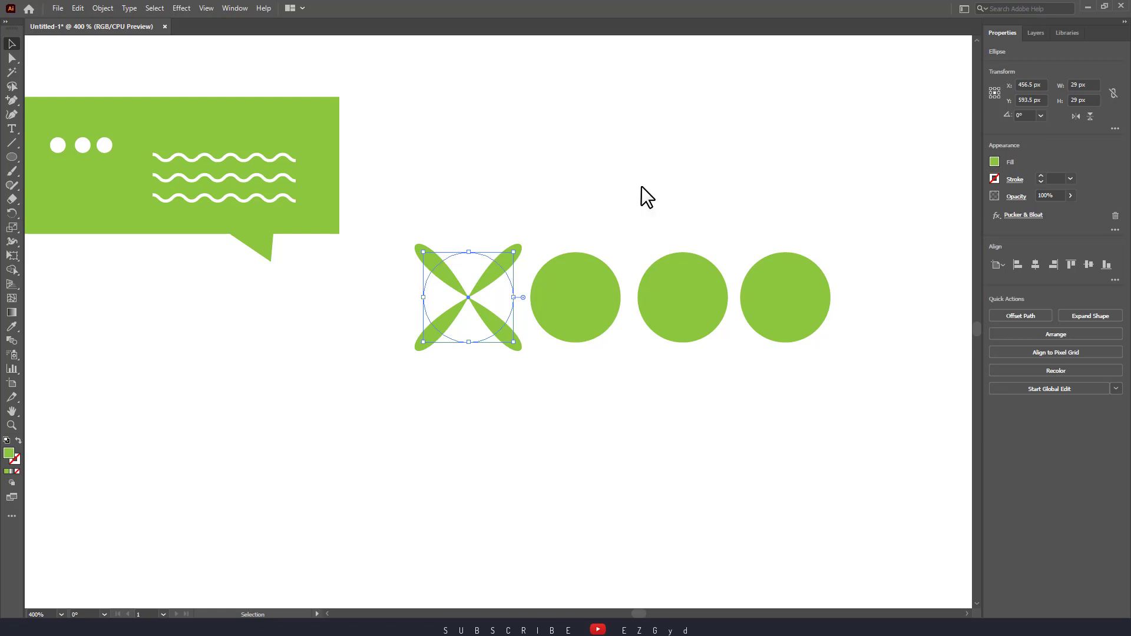
left_click(548, 203)
- Pucker the second circle by -49% into a four-pointed star
left_click(577, 274)
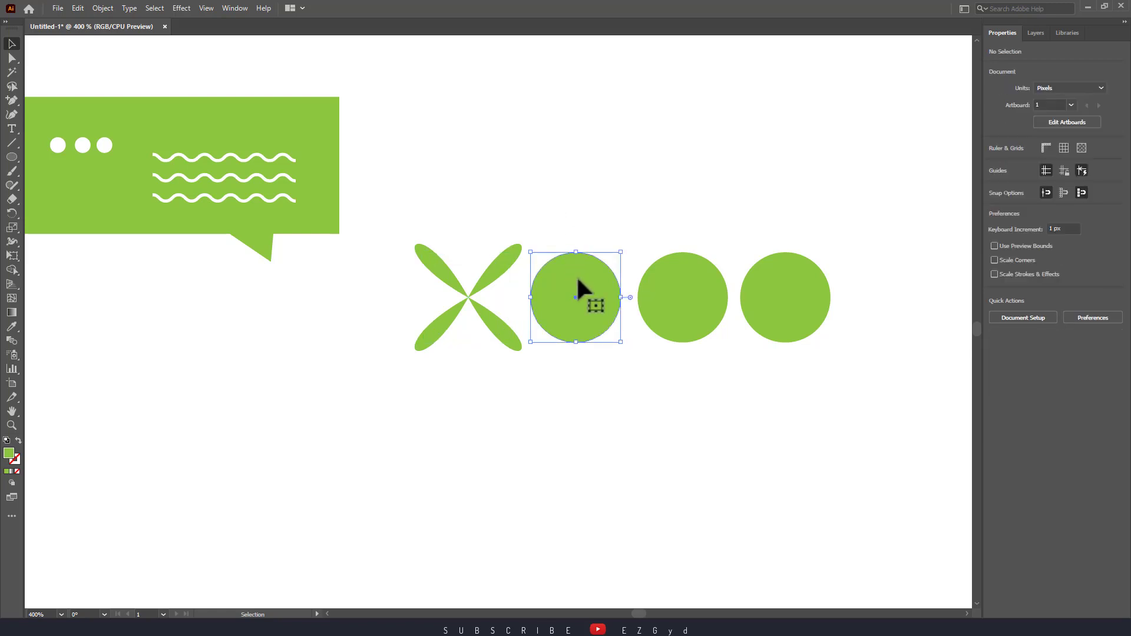
left_click(178, 6)
left_click(355, 122)
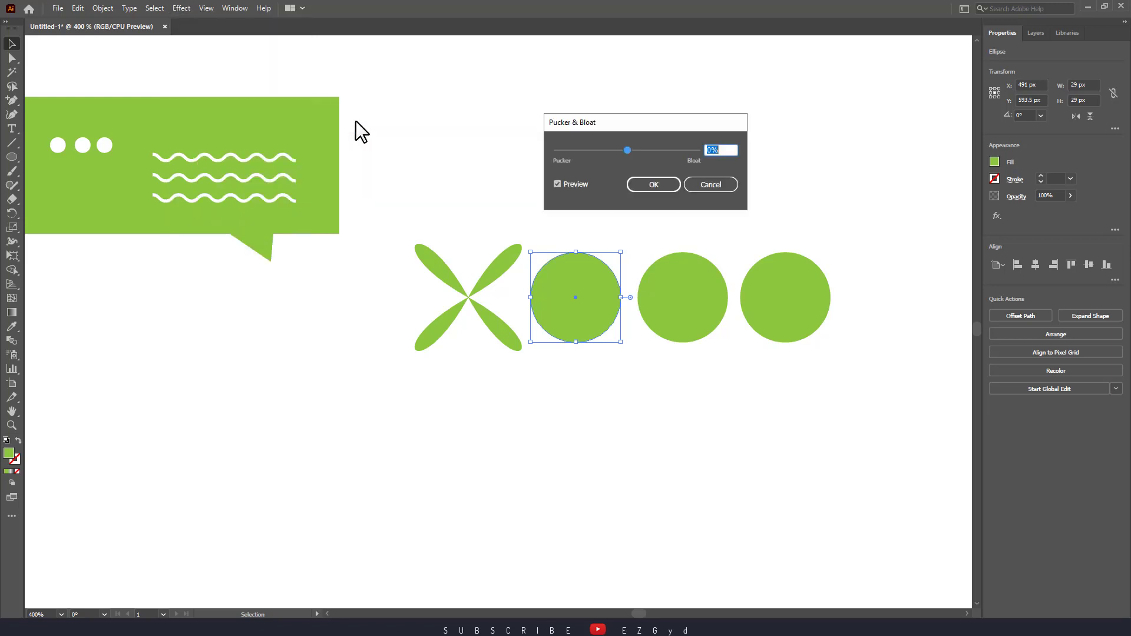
left_click(604, 151)
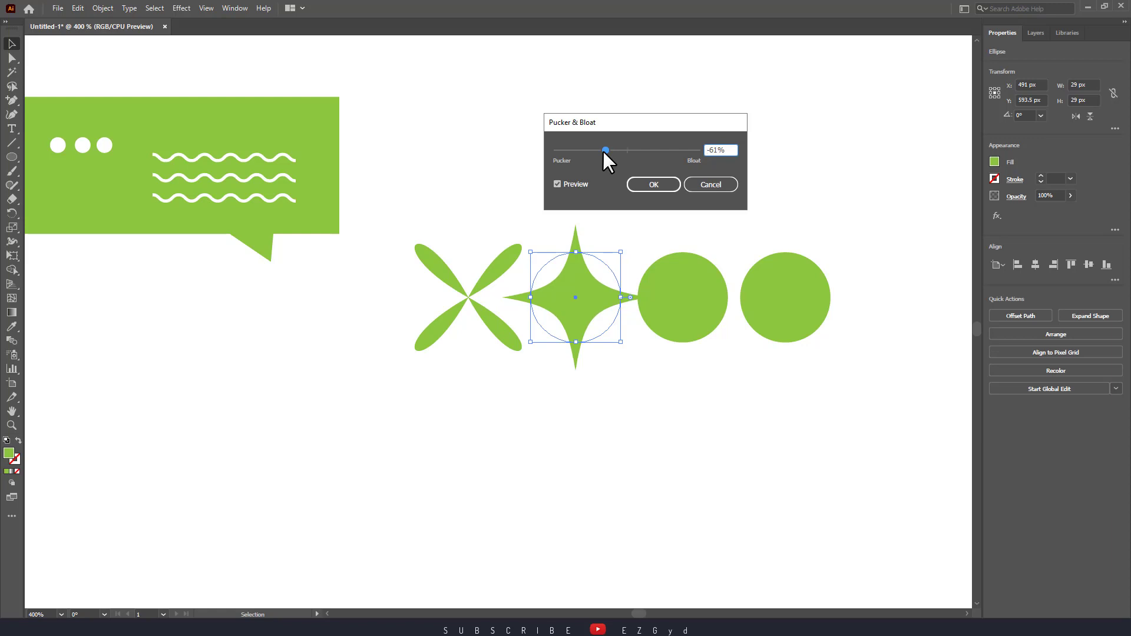
left_click_drag(602, 150, 608, 151)
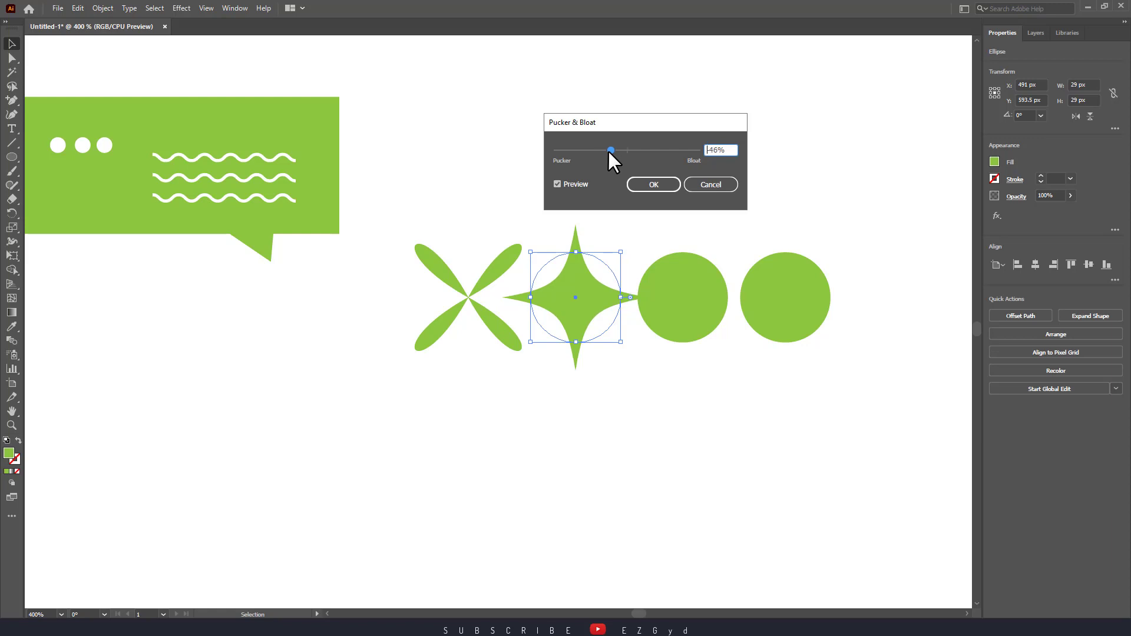
left_click(648, 188)
left_click(672, 295)
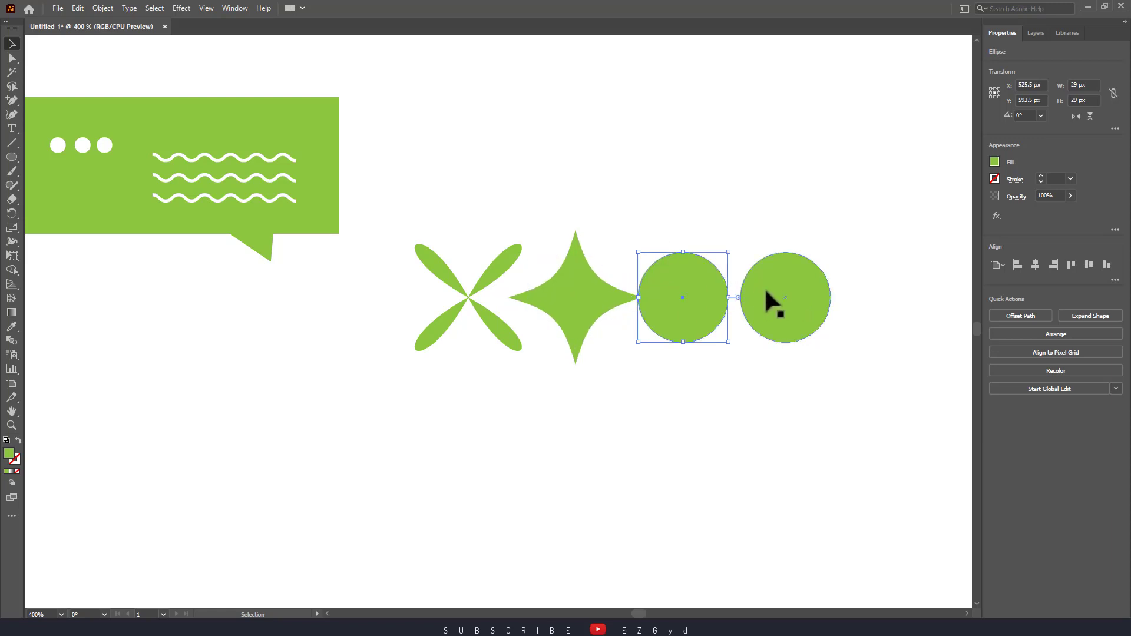
- Move the third and fourth circles further to the right
left_click(769, 287, "shift")
left_click_drag(772, 288, 811, 291)
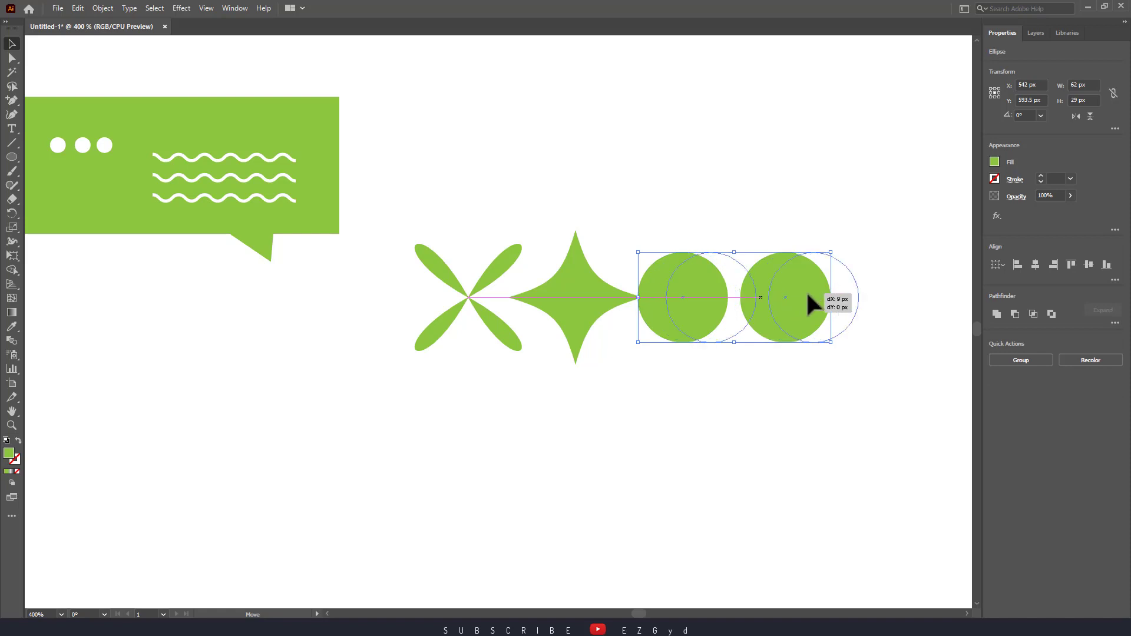
left_click(824, 390)
- Apply a Zig Zag effect with Smooth points and 4 px size to the third circle
left_click(723, 312)
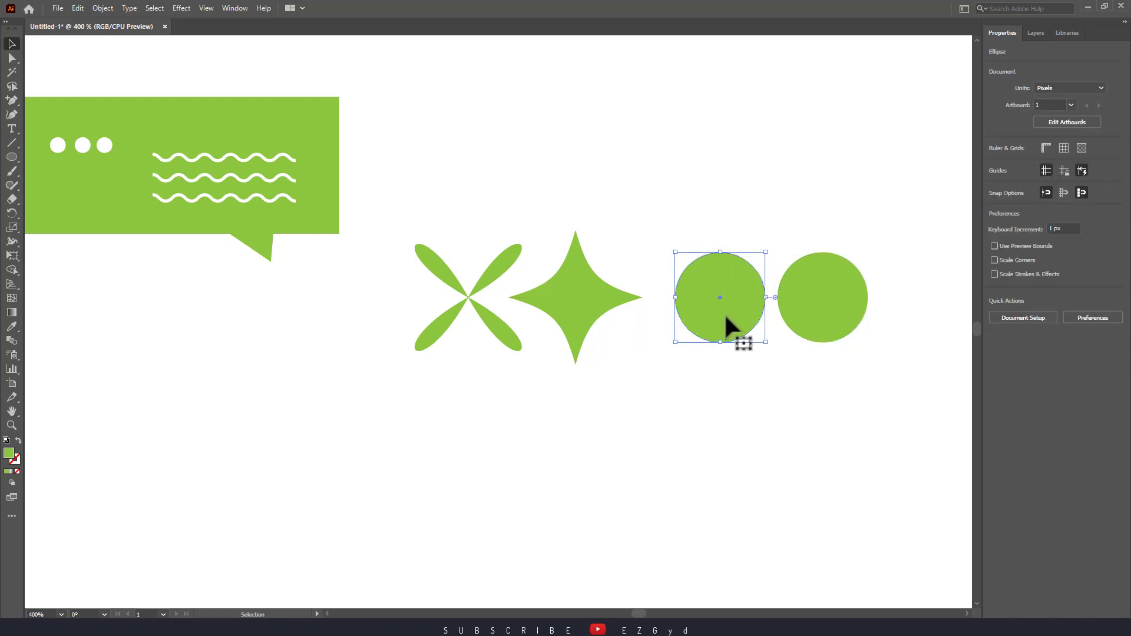
left_click(179, 8)
mouse_move(218, 104)
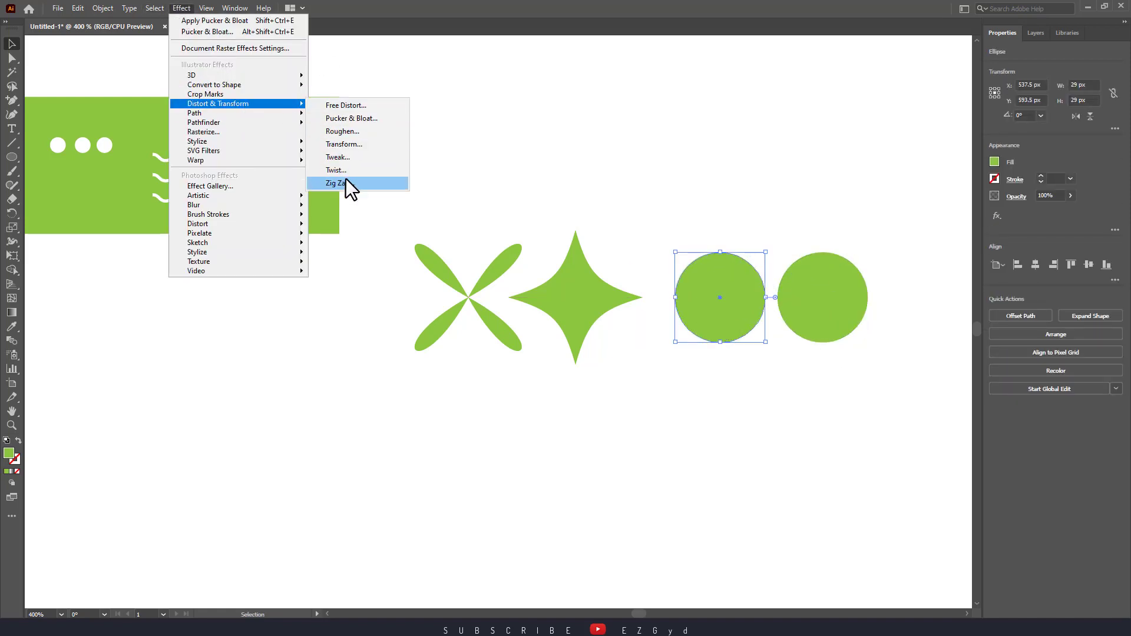
left_click(341, 183)
left_click_drag(673, 214, 224, 305)
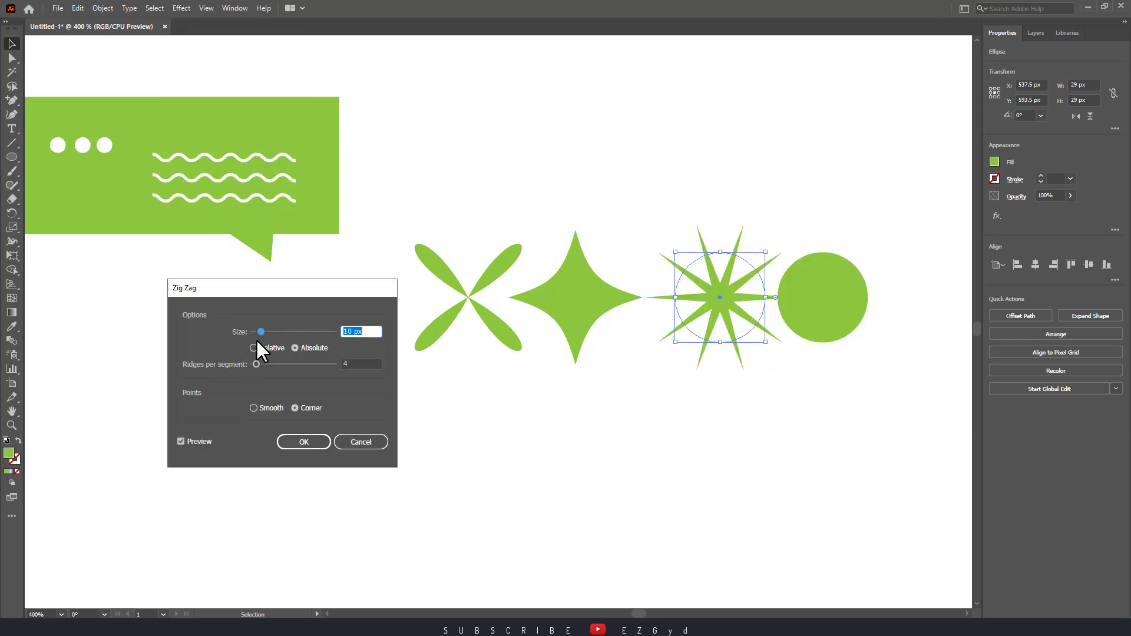
left_click(255, 407)
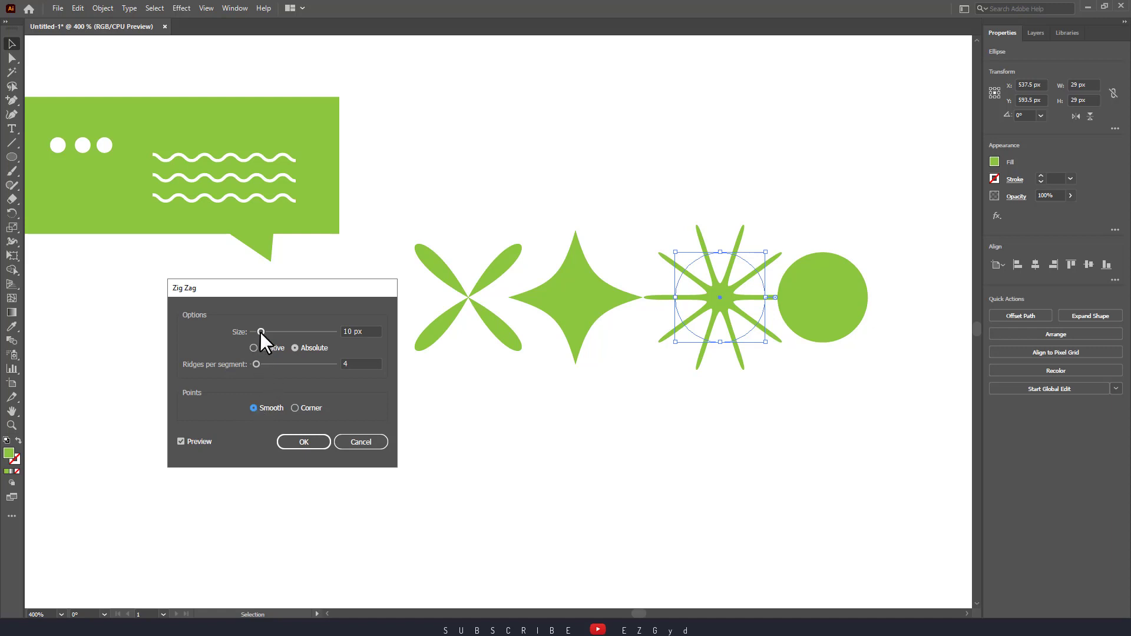
left_click_drag(259, 331, 253, 330)
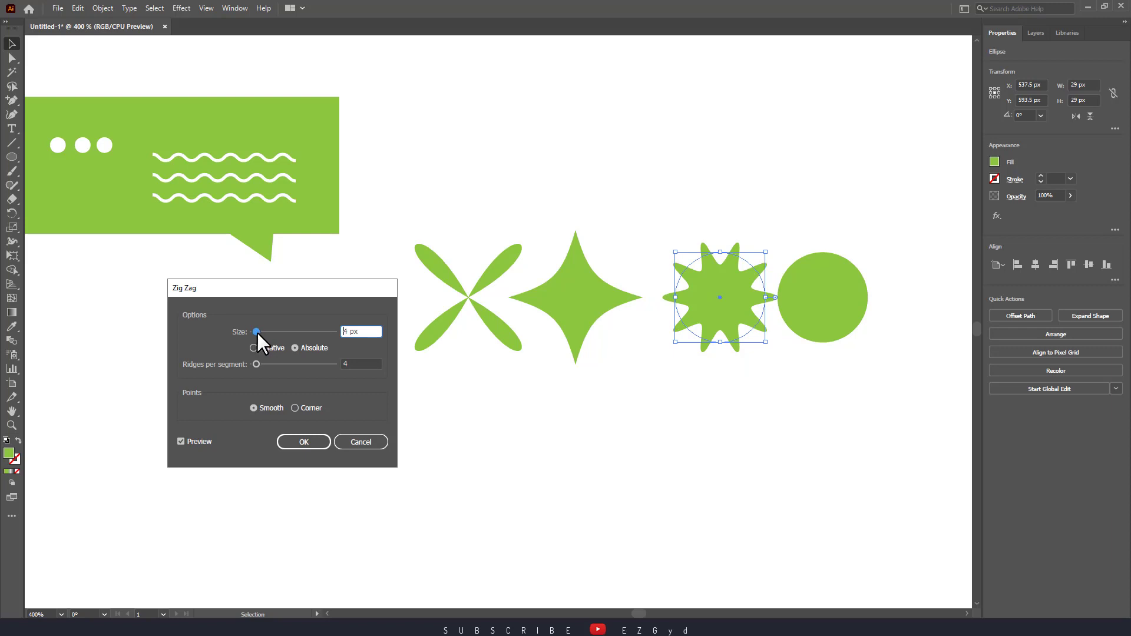
left_click(257, 332)
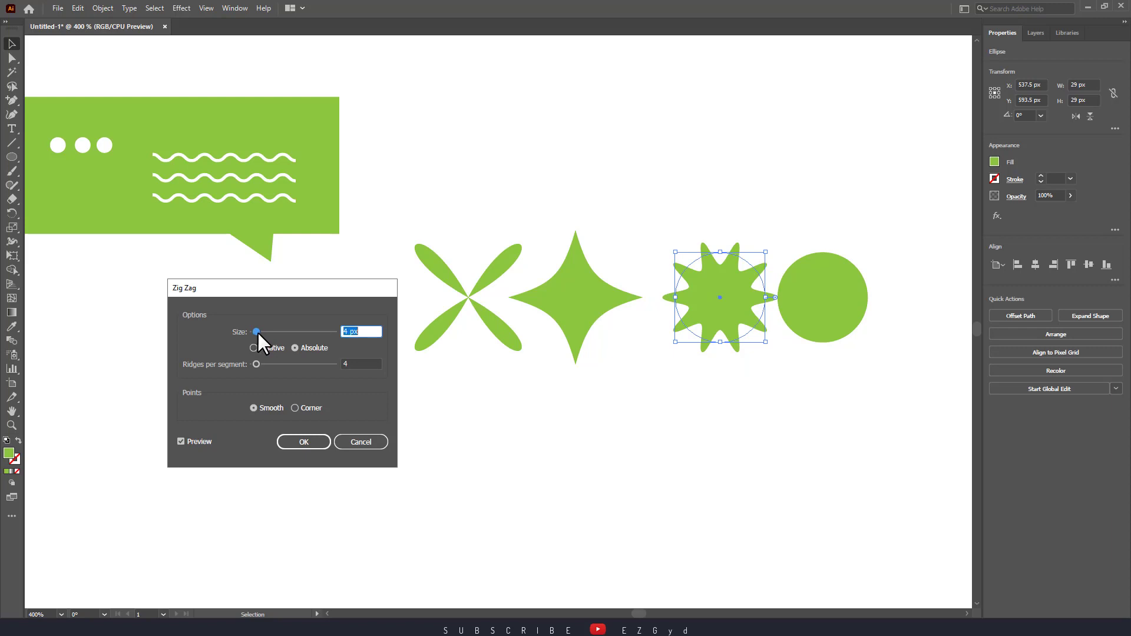
left_click(285, 441)
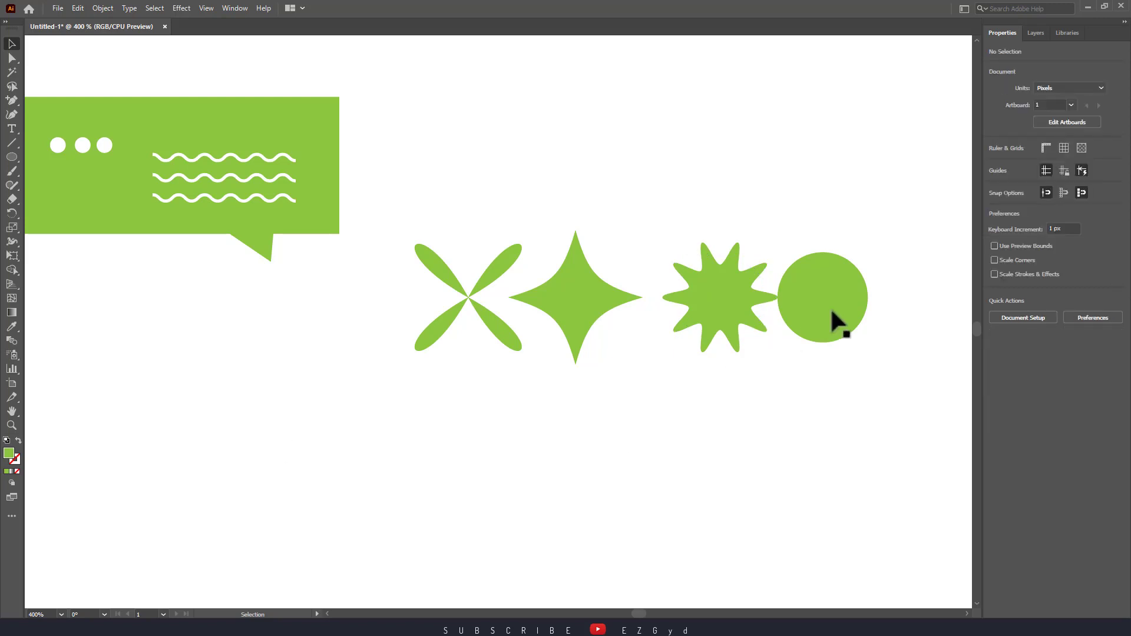
- Position the plain fourth circle centred above the four-pointed star and check the row's alignment
left_click(843, 294)
key("ctrl+shift+a")
left_click_drag(832, 285, 479, 218)
left_click_drag(398, 222, 768, 389)
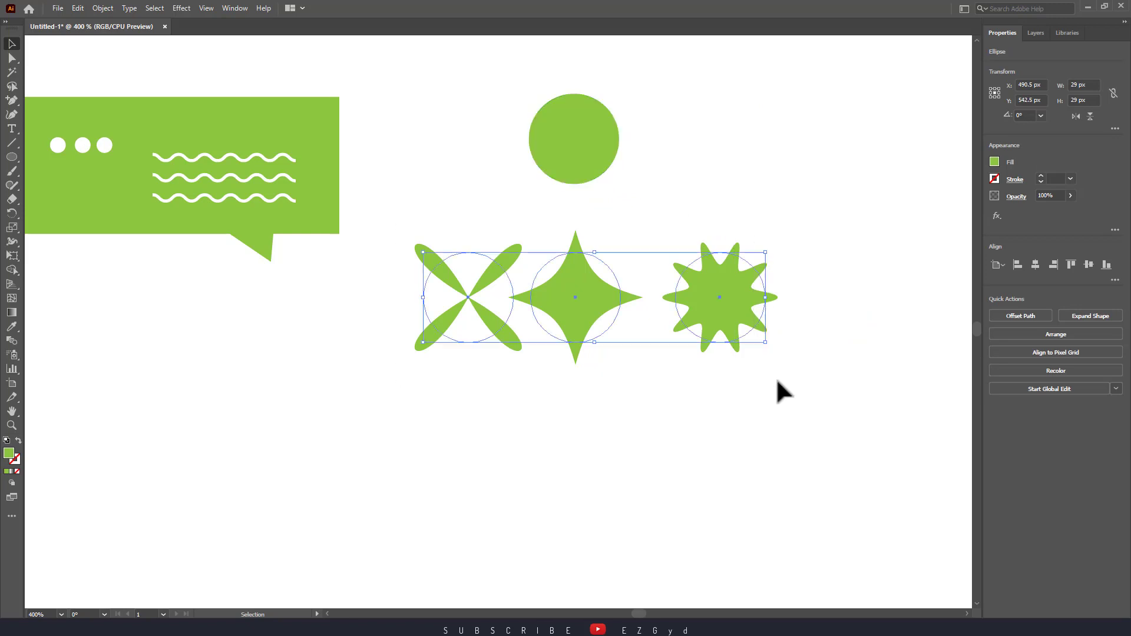
left_click(842, 393)
left_click_drag(594, 174, 595, 192)
left_click_drag(398, 233, 770, 347)
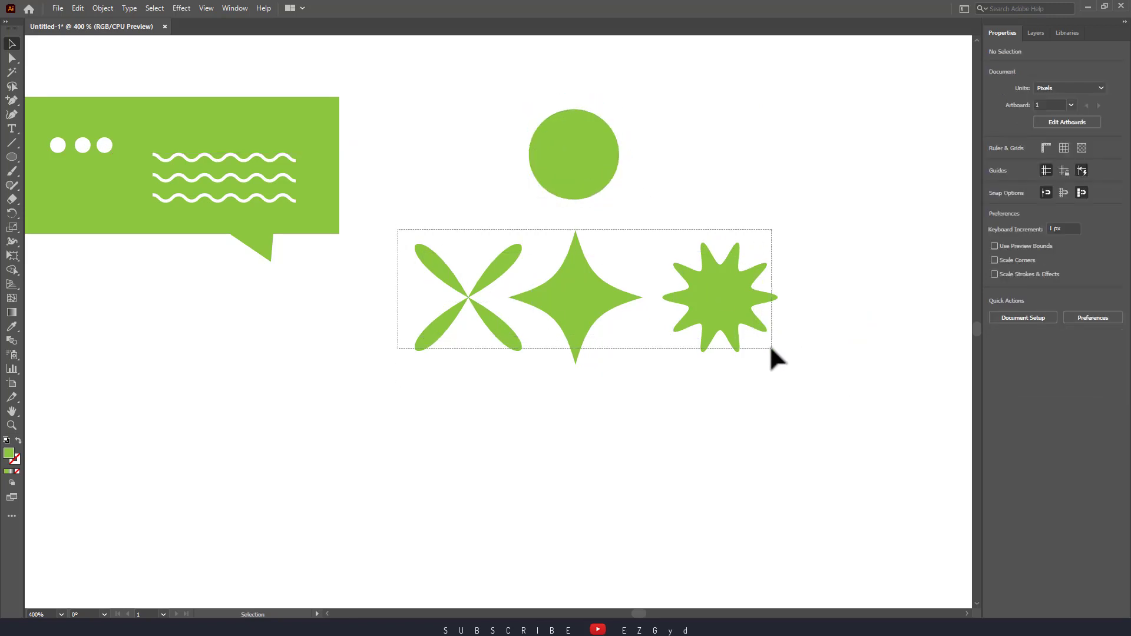
left_click(818, 372)
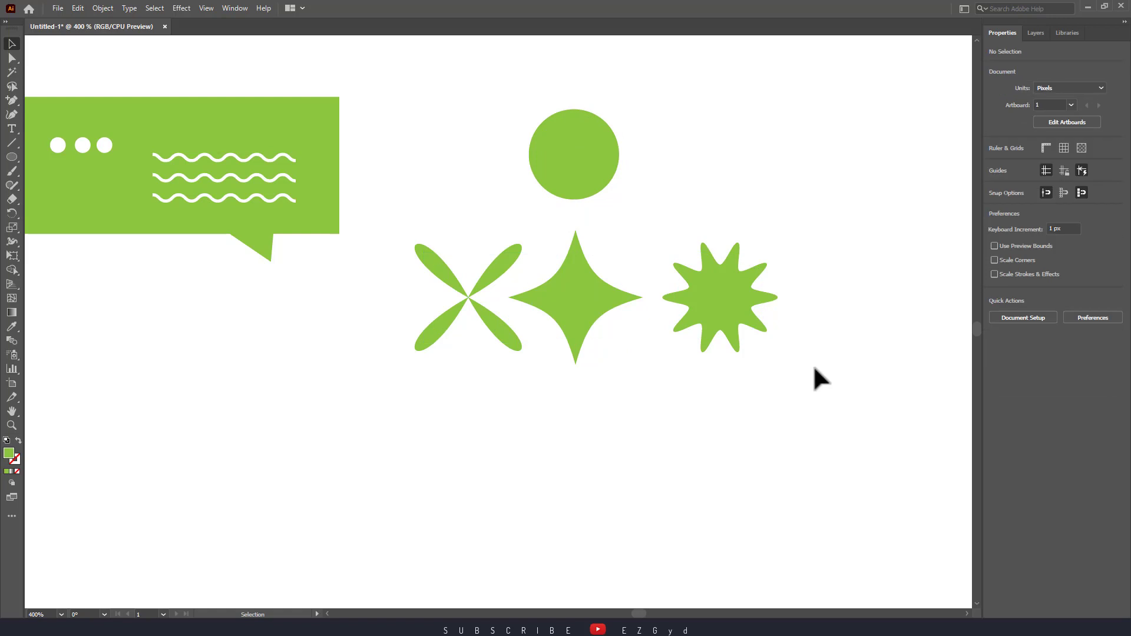
mouse_move(807, 373)
left_mouse_down()
mouse_move(805, 292)
mouse_move(804, 305)
left_mouse_up()
- Draw a small green square with the Rectangle tool and move it to the upper right
left_click(11, 160)
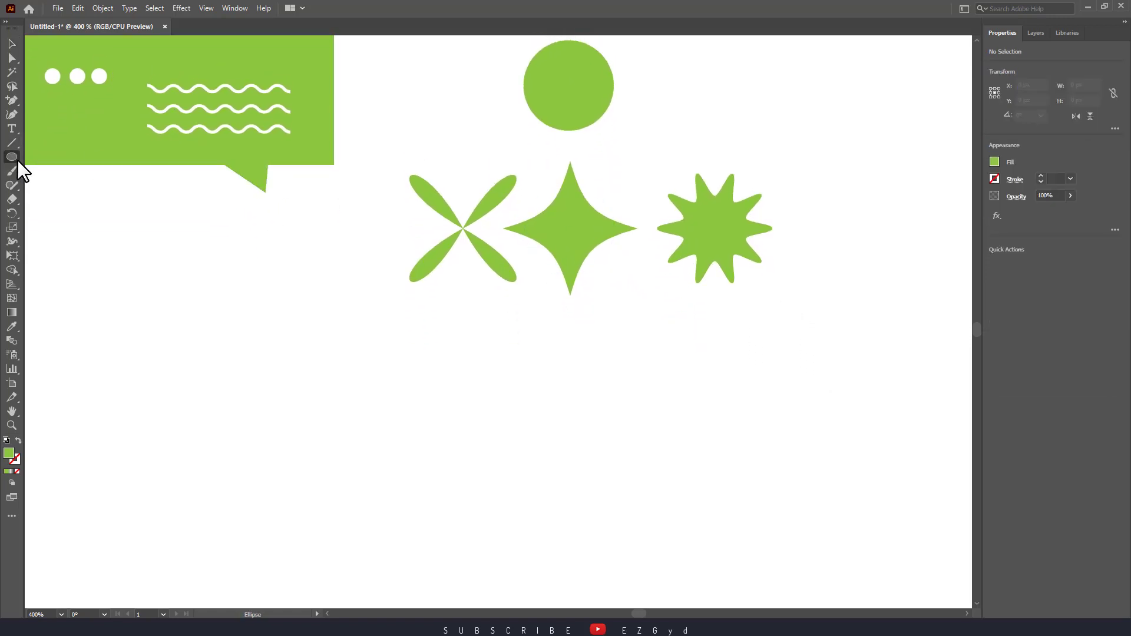
right_click(12, 160)
left_click(69, 158)
left_click_drag(558, 333, 627, 414)
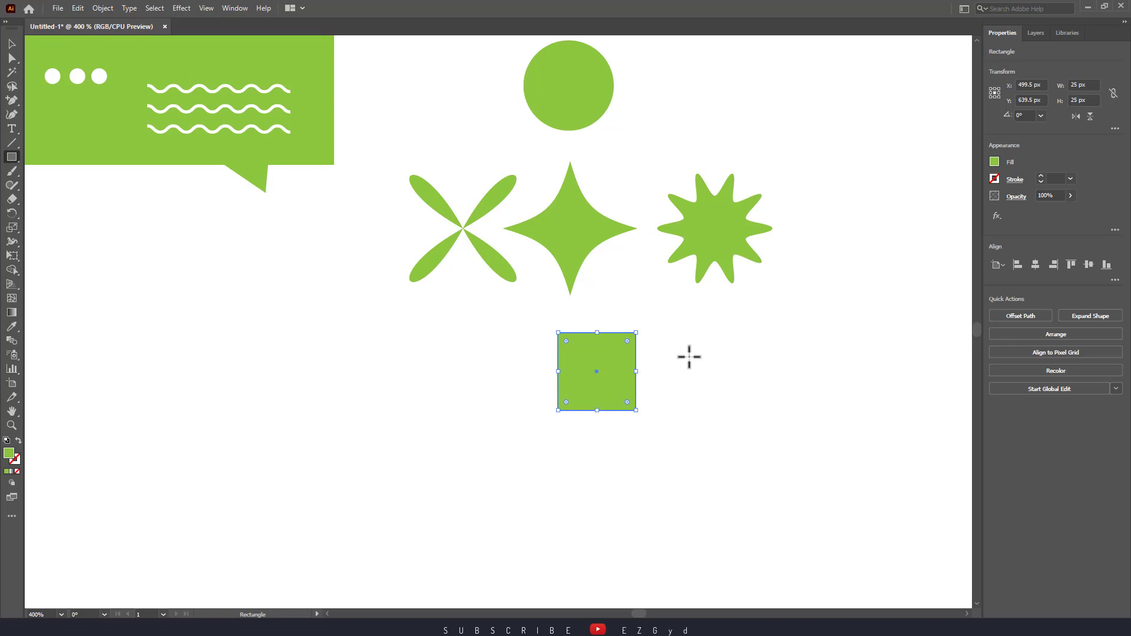
scroll(690, 359, "right", 5)
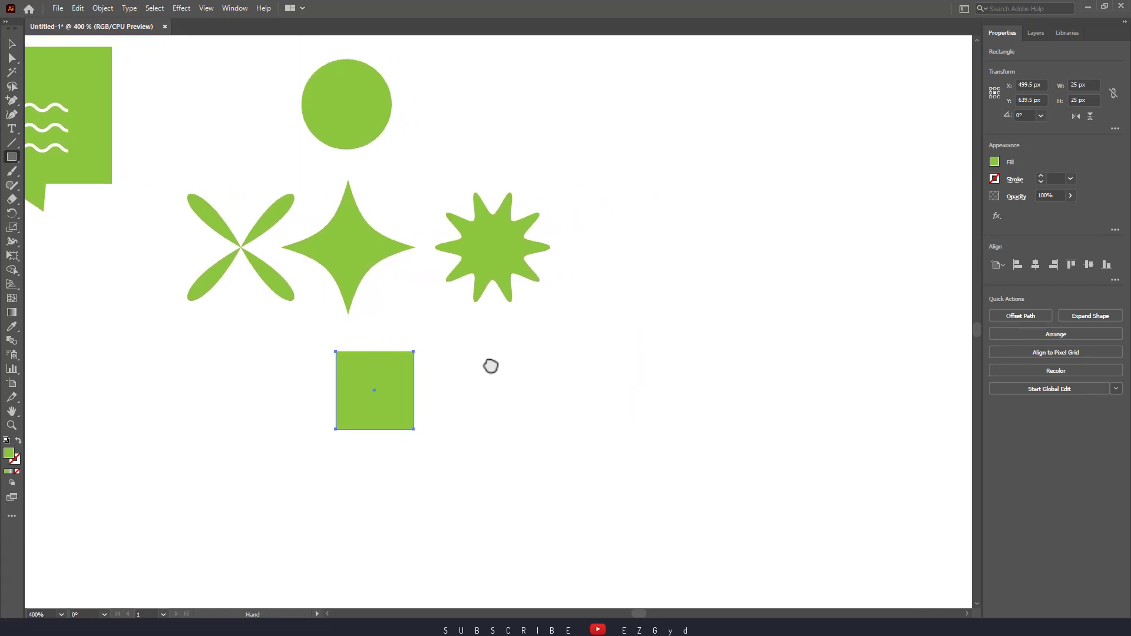
left_click_drag(361, 391, 745, 125)
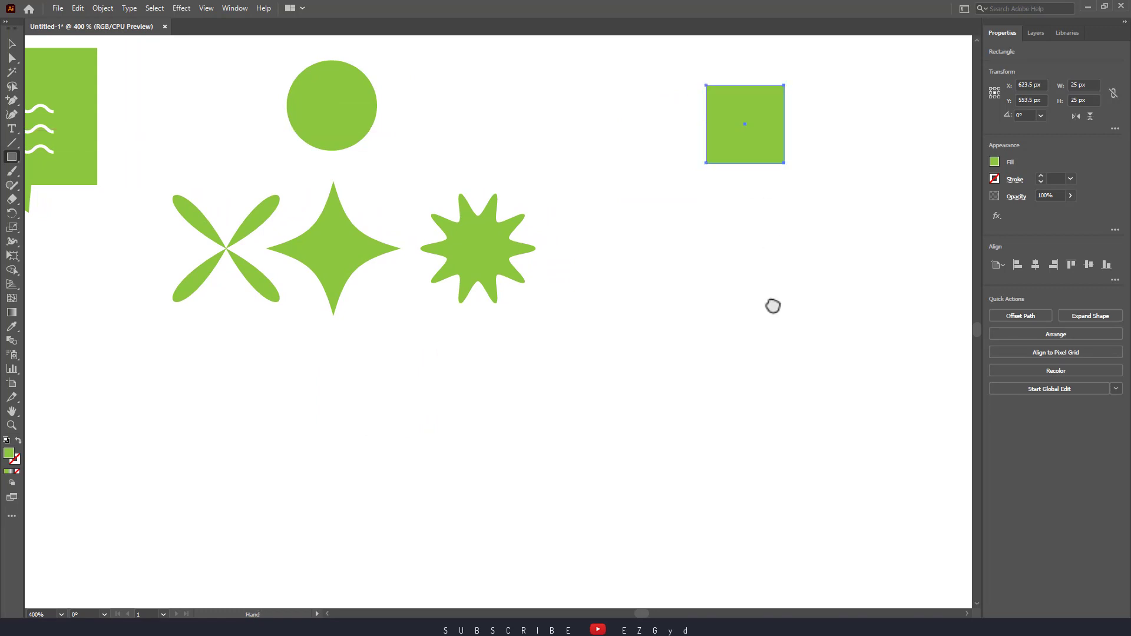
left_click_drag(772, 305, 722, 307)
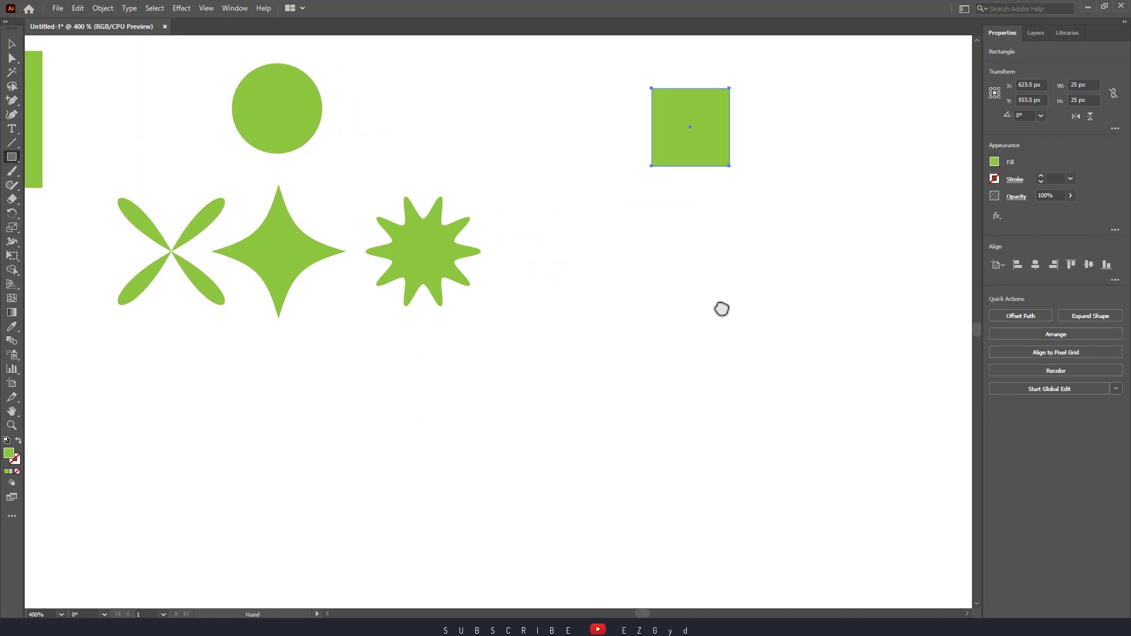
- Place a copy of the 25 px square beside the zig-zag burst
left_click(683, 141)
left_click(608, 330)
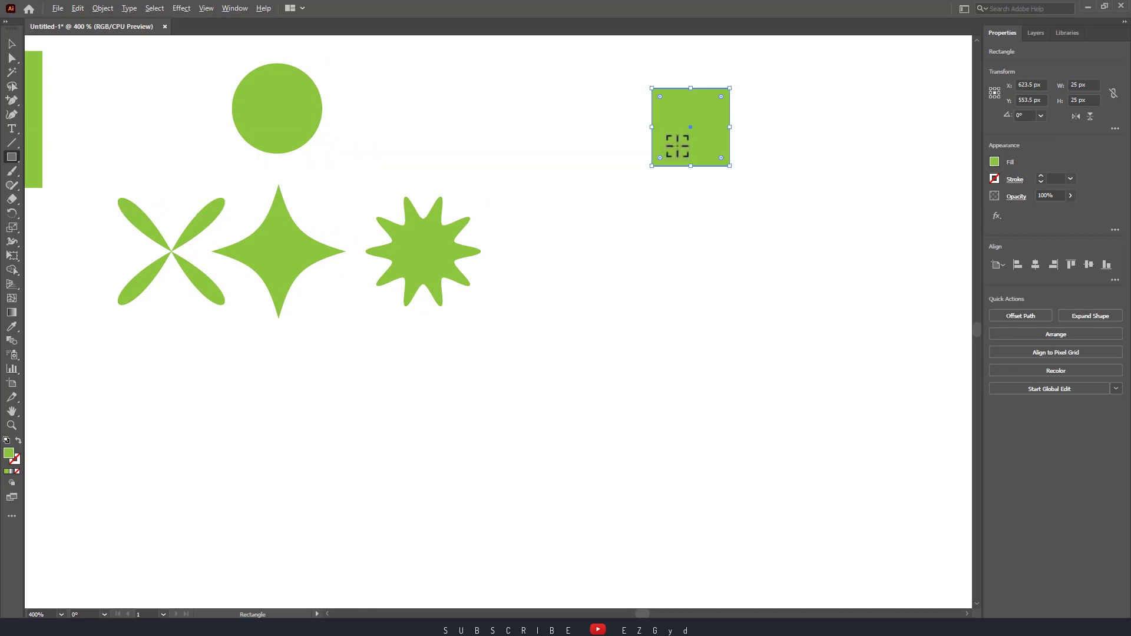
mouse_move(675, 143)
left_mouse_down()
mouse_move(670, 195)
mouse_move(610, 255)
left_mouse_up()
key("ctrl+z")
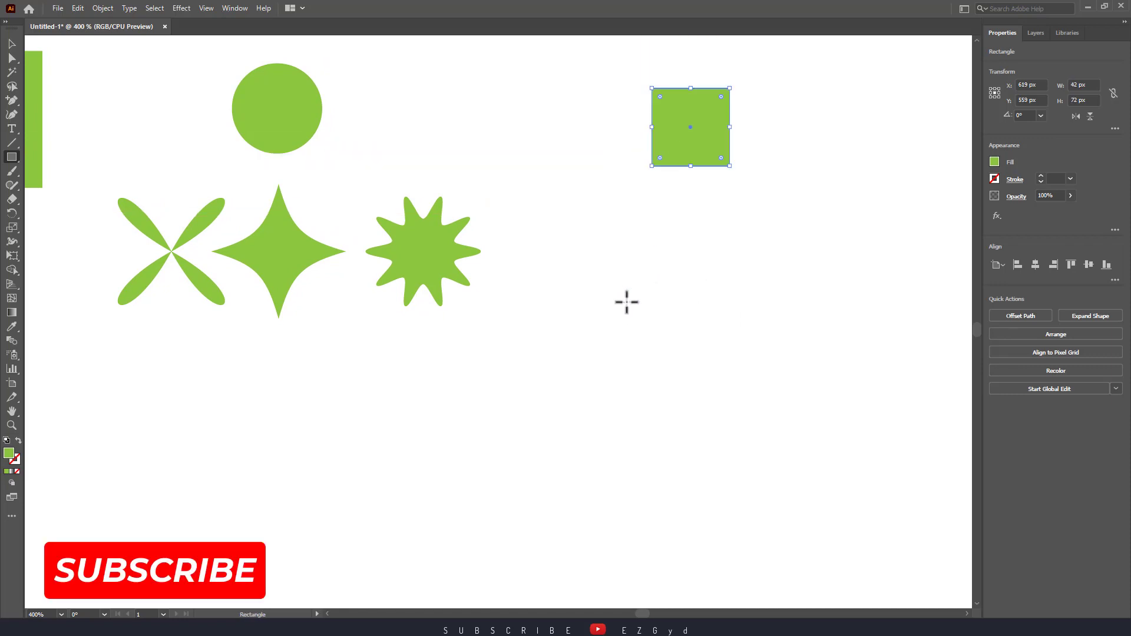
key("v")
mouse_move(675, 152)
left_mouse_down()
mouse_move(575, 276)
mouse_move(681, 285)
left_mouse_up()
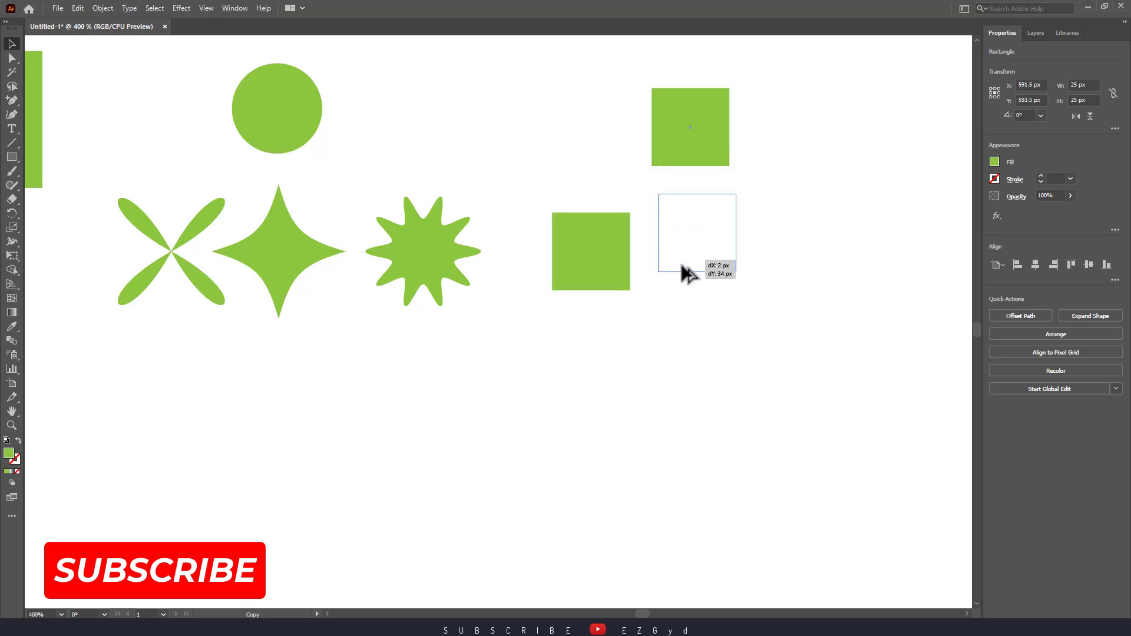
- Add a third square at the right and bloat the left square about 50% into a clover
left_click_drag(693, 144, 816, 272)
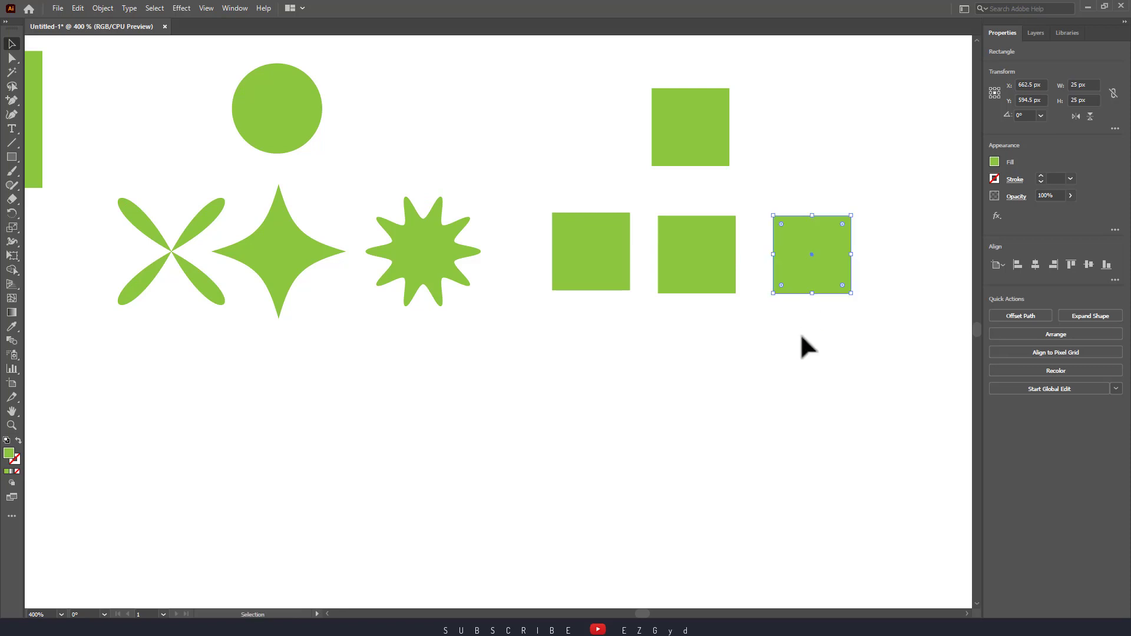
left_click(803, 341)
left_click(606, 272)
left_click(185, 8)
mouse_move(218, 104)
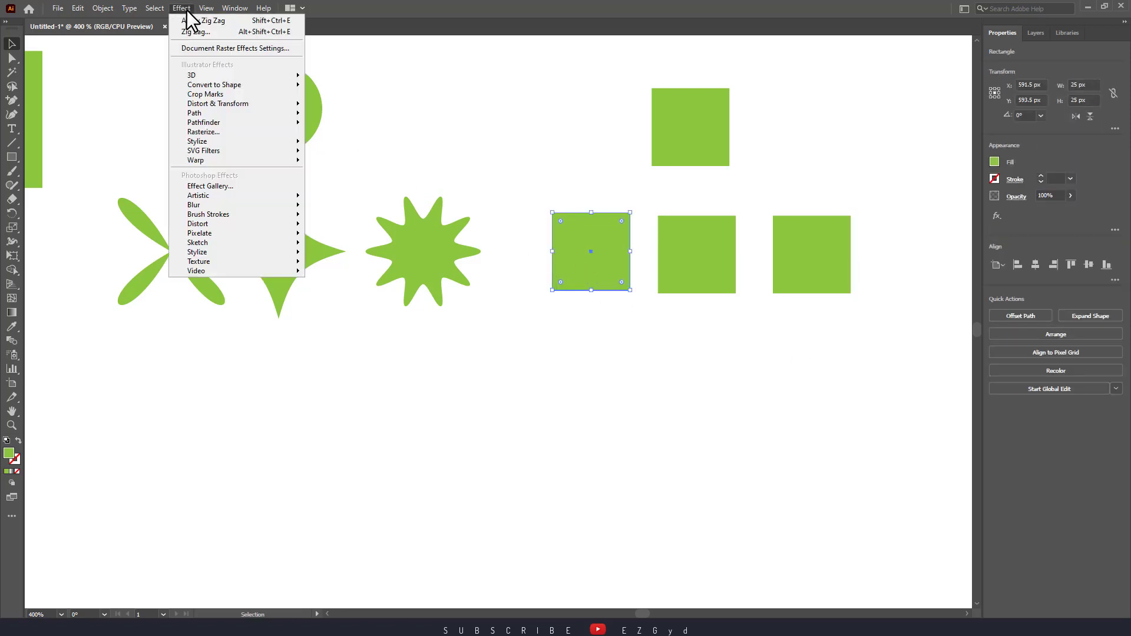
left_click(335, 118)
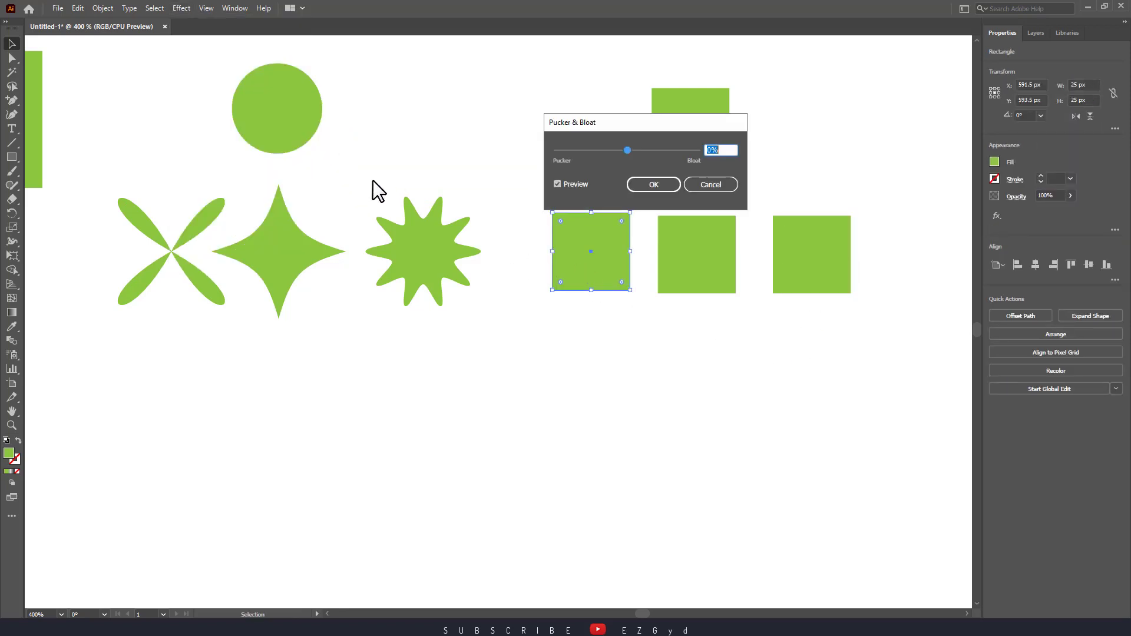
mouse_move(595, 126)
left_mouse_down()
mouse_move(508, 360)
mouse_move(556, 378)
left_mouse_up()
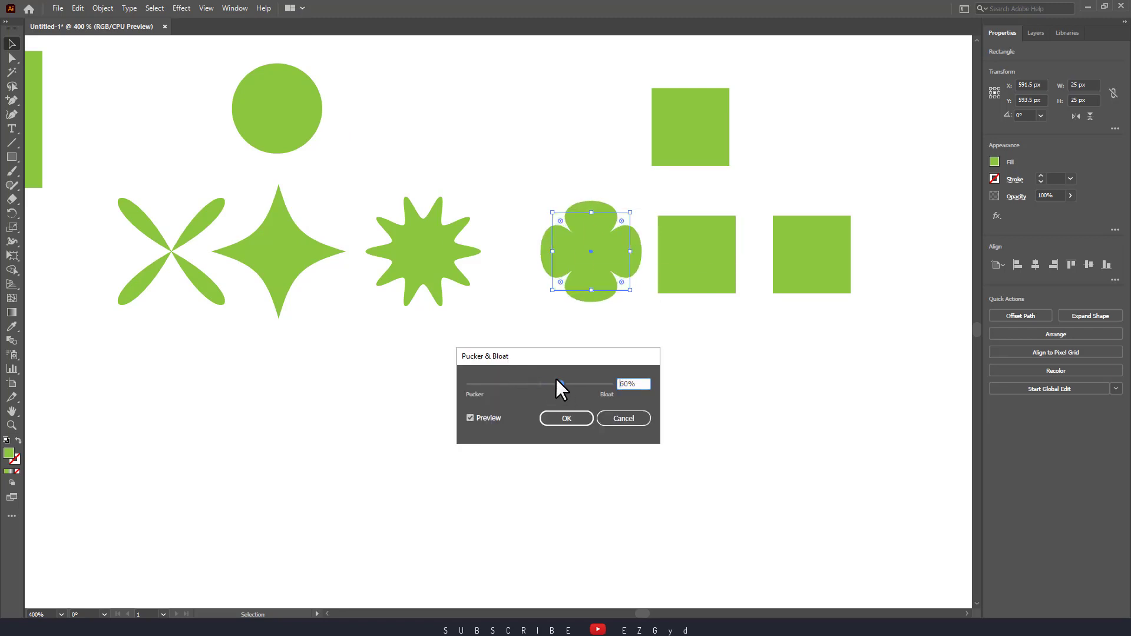
left_click(562, 417)
left_click(681, 318)
left_click(687, 267)
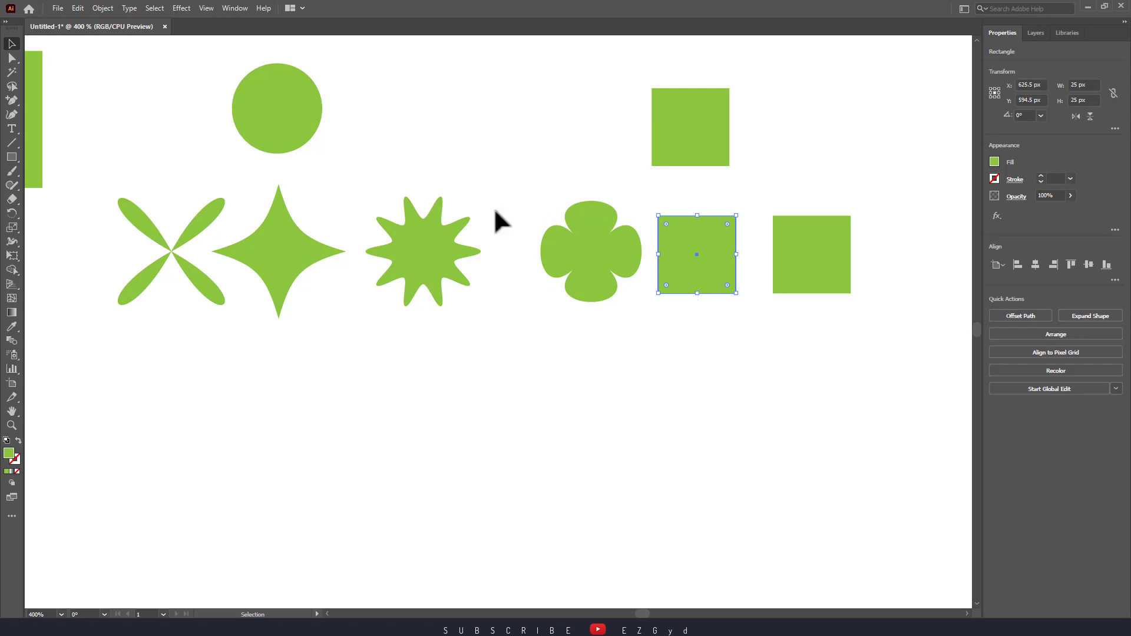
- Pucker the middle square by -97% into a star with long, thin points
left_click(181, 7)
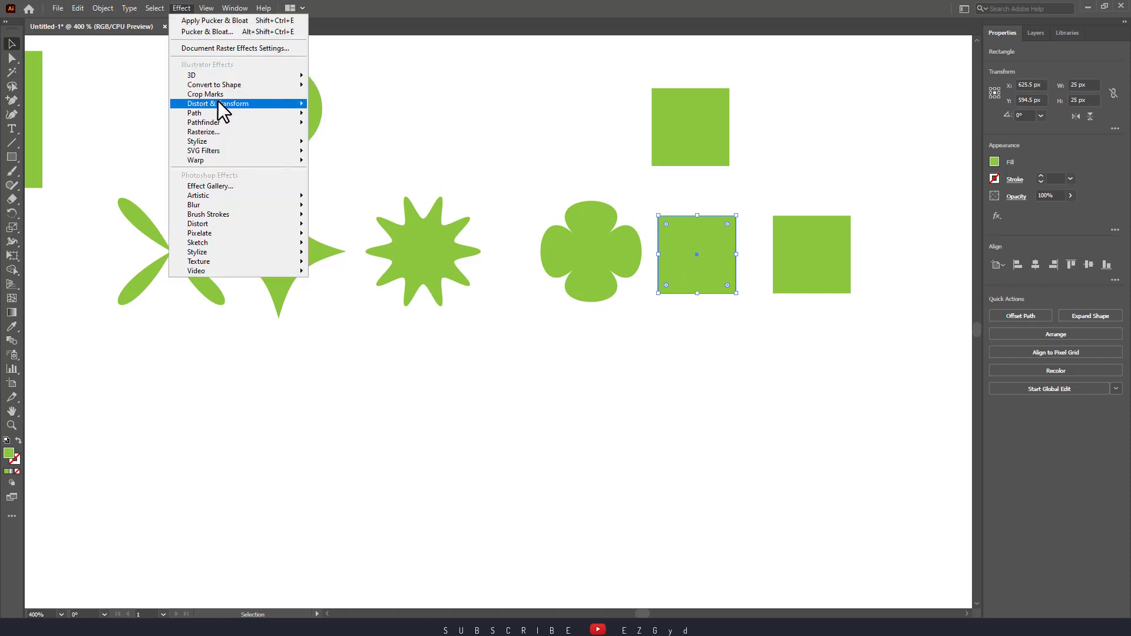
mouse_move(217, 104)
left_click(339, 117)
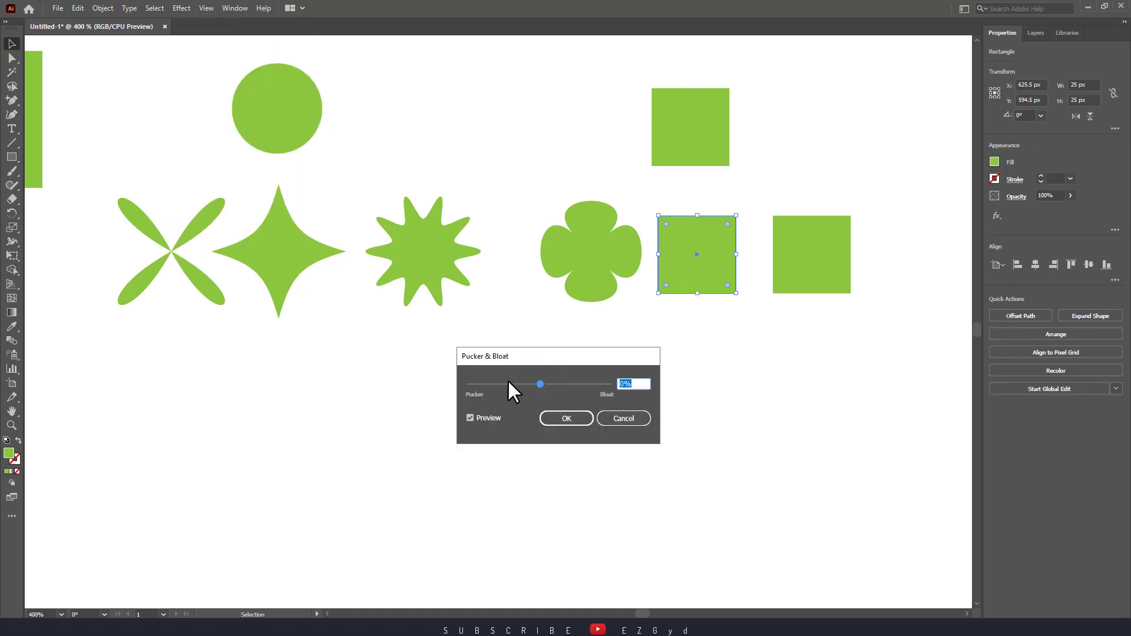
left_click_drag(507, 383, 506, 384)
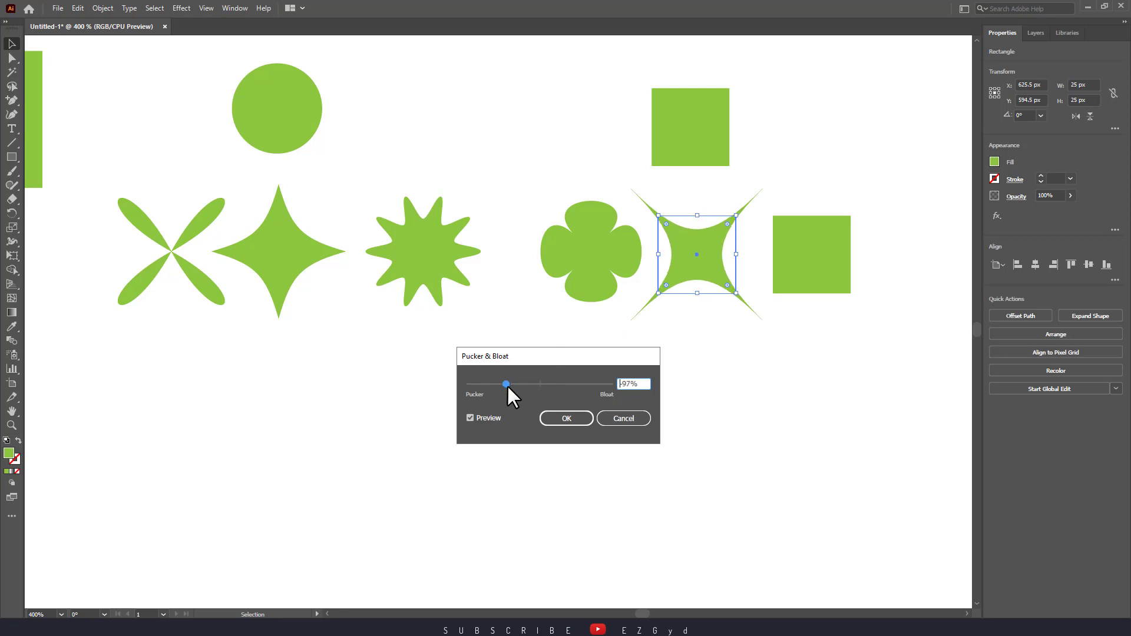
left_click(576, 419)
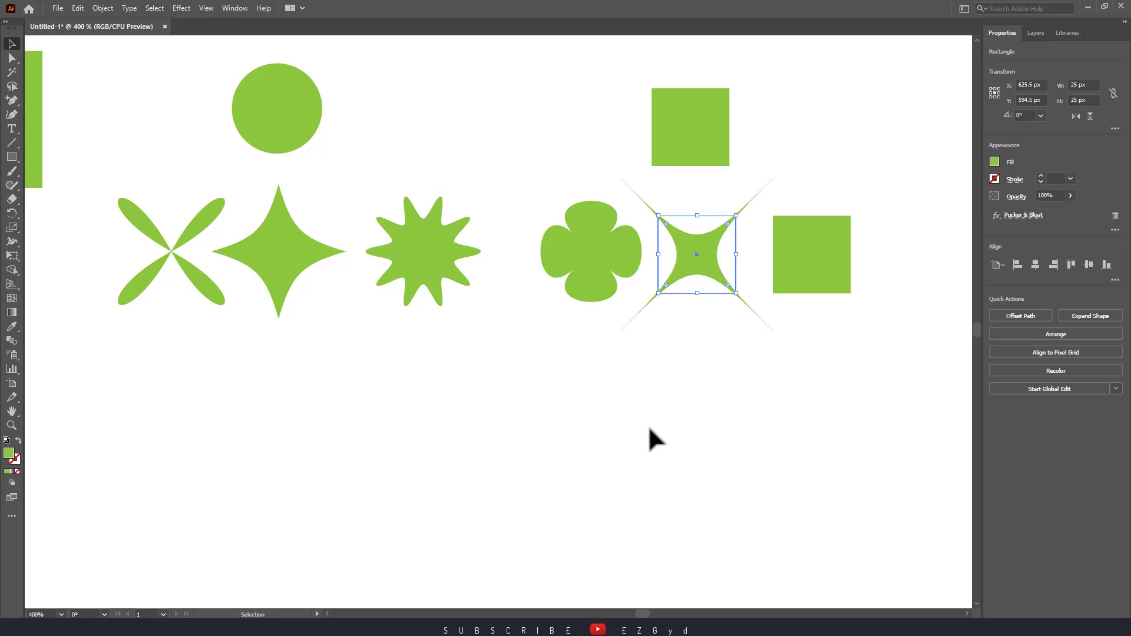
left_click(655, 412)
left_click(801, 282)
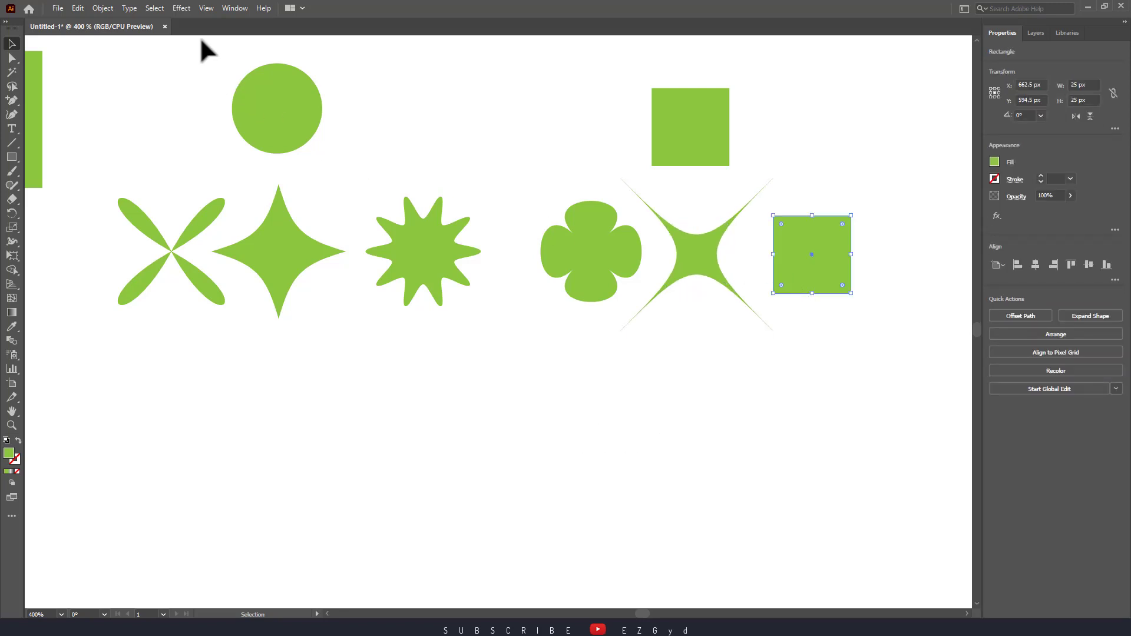
- Apply Zig Zag with Smooth points and Relative size to the right-hand square
left_click(176, 8)
mouse_move(218, 104)
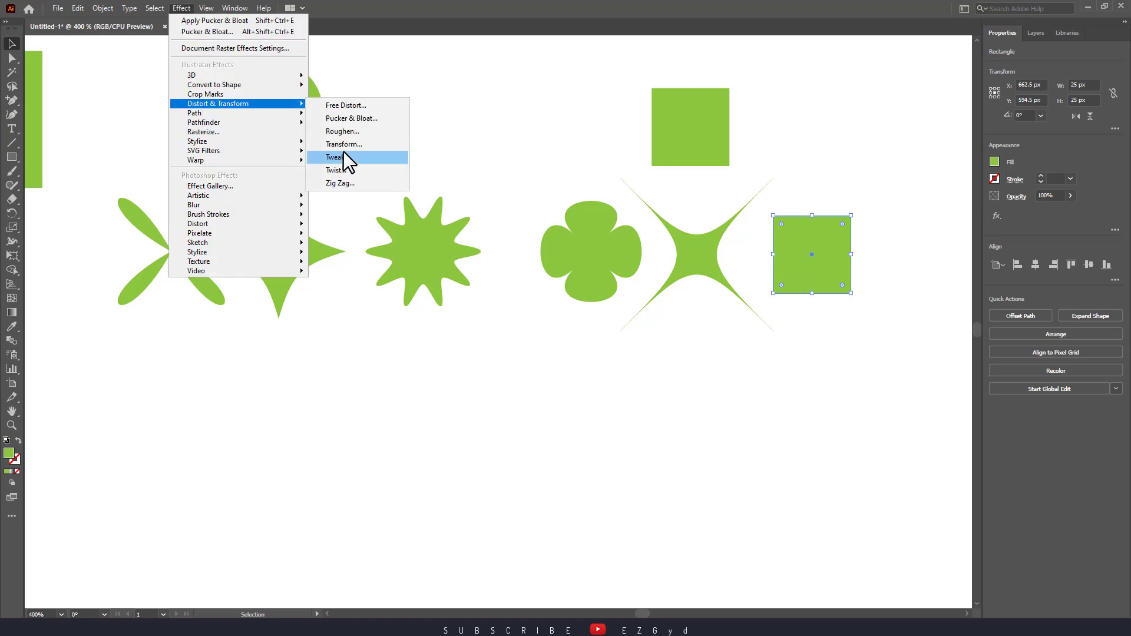
left_click(350, 184)
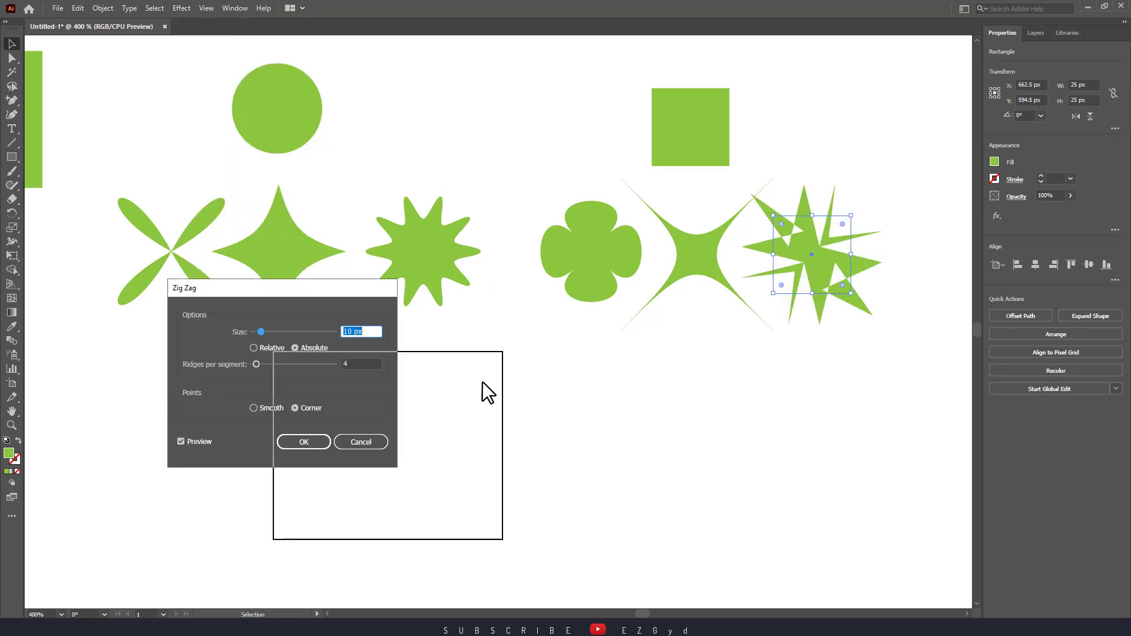
left_click_drag(340, 288, 505, 375)
left_click(419, 495)
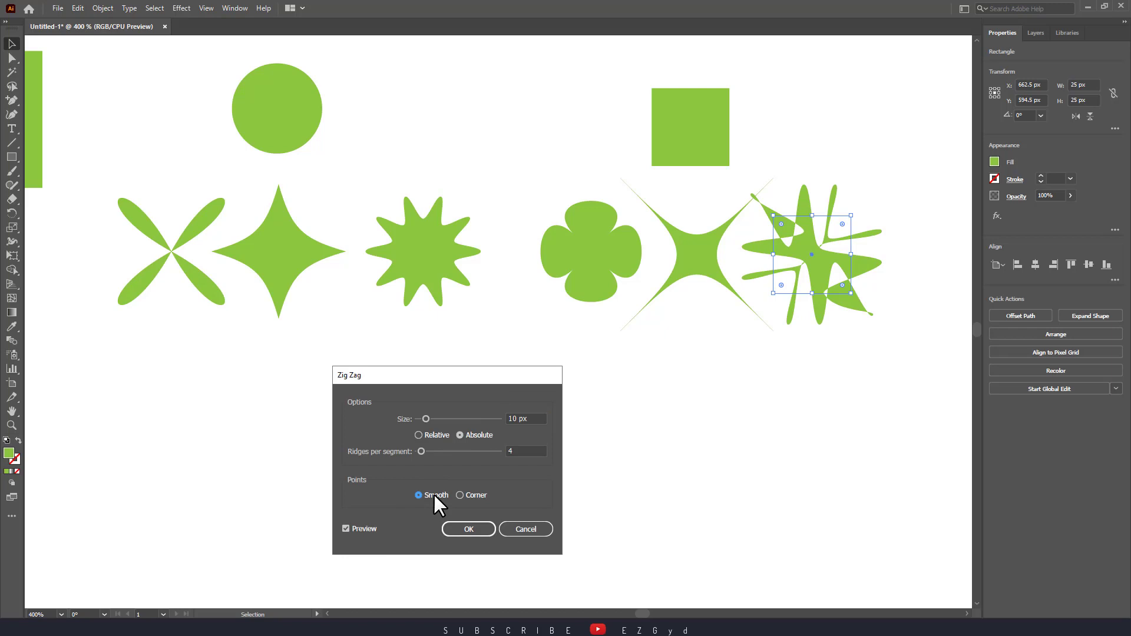
left_click(432, 434)
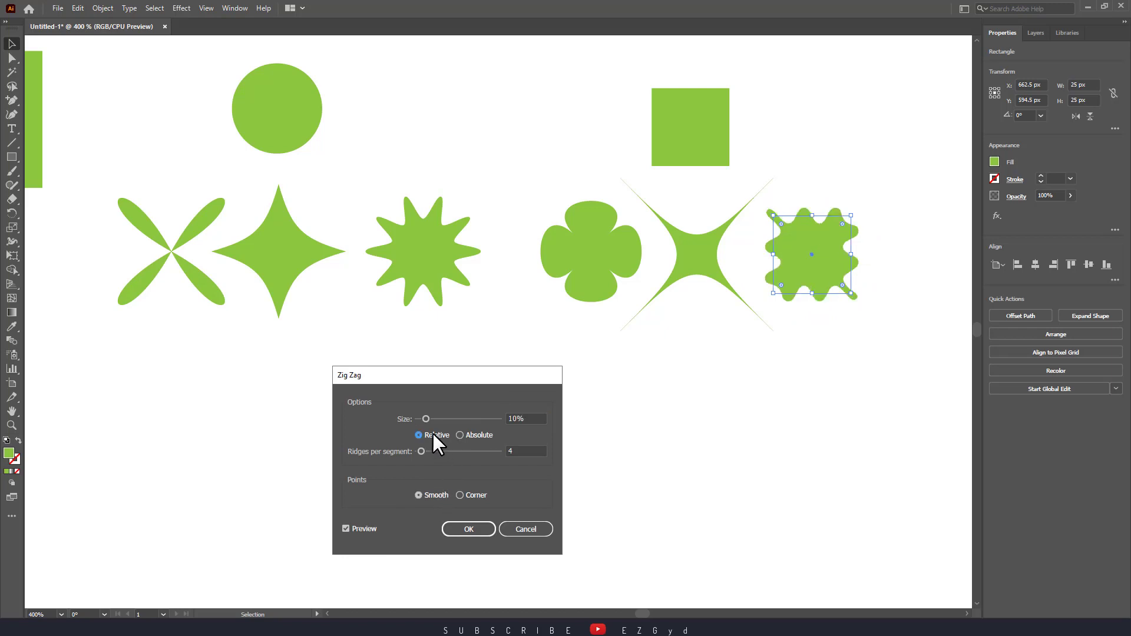
left_click(469, 529)
left_click(658, 464)
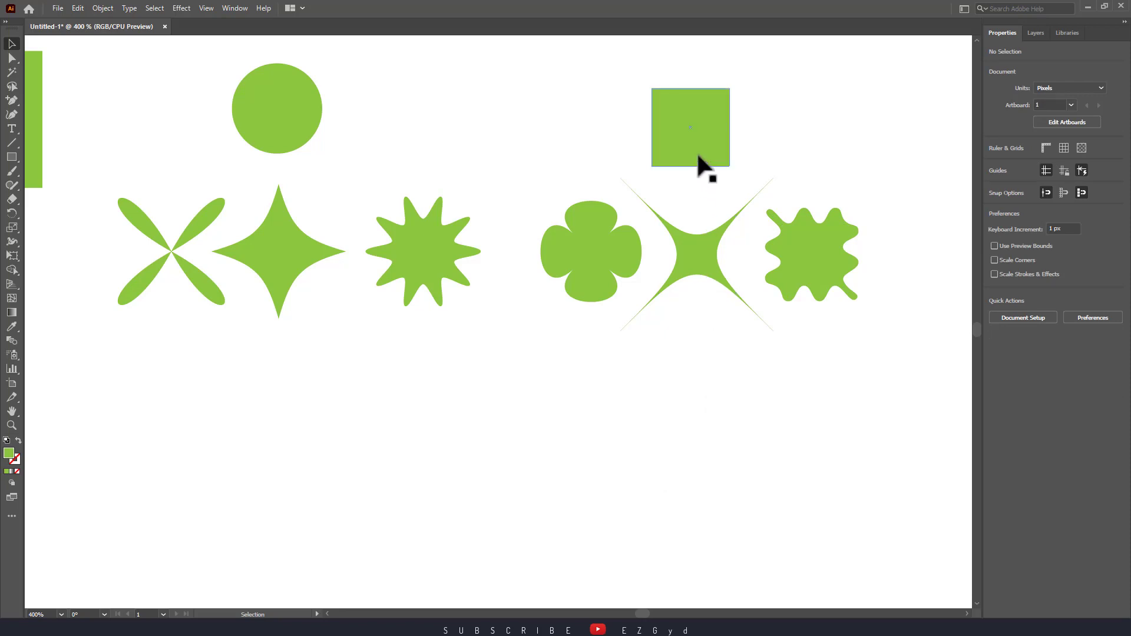
- Copy the top square, bloat it 116% into a four-leaf clover, and place it beside the wavy shape
mouse_move(696, 162)
left_mouse_down()
mouse_move(725, 401)
mouse_move(709, 407)
left_mouse_up()
left_click(192, 11)
mouse_move(217, 104)
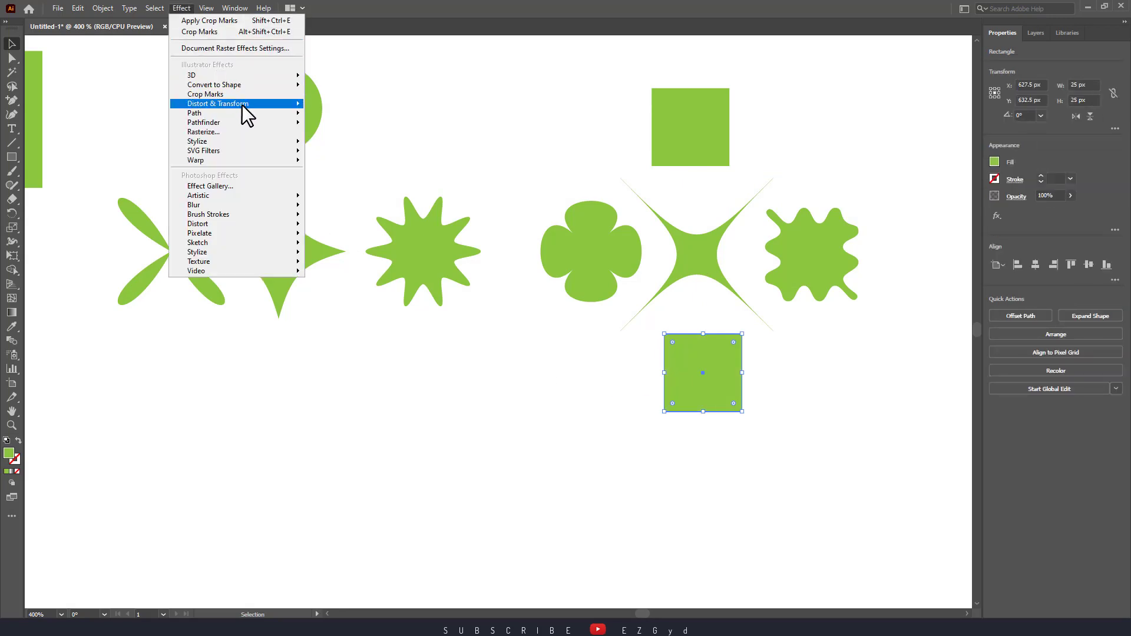
left_click(344, 119)
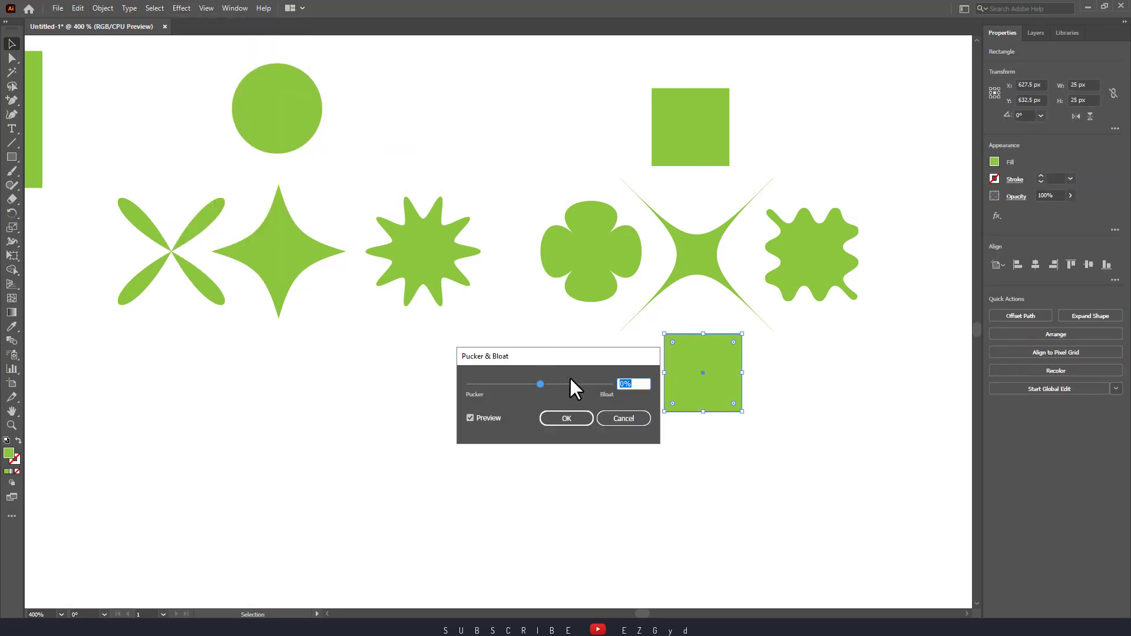
mouse_move(570, 382)
left_mouse_down()
mouse_move(581, 384)
mouse_move(448, 362)
left_mouse_up()
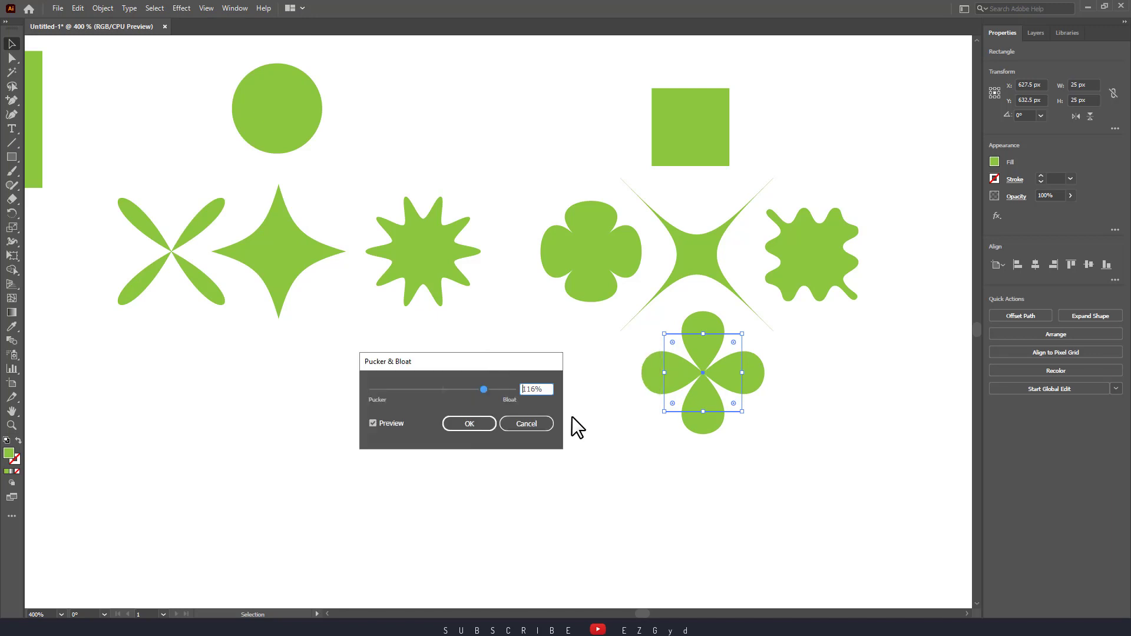
left_click(479, 423)
left_click(590, 453)
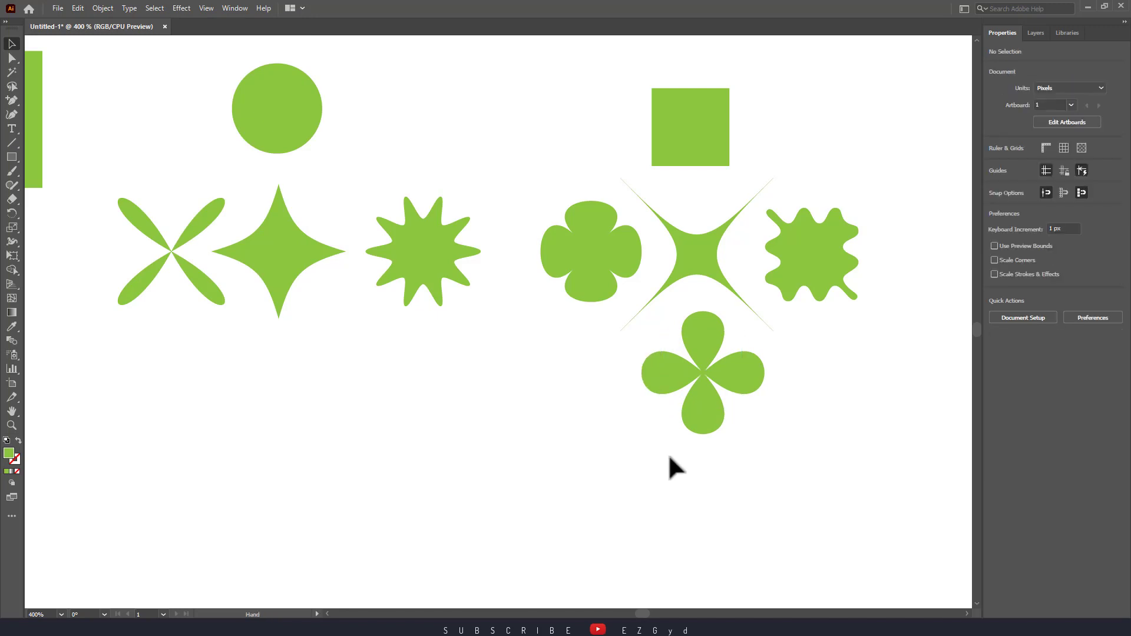
left_click_drag(669, 467, 498, 448)
left_click_drag(560, 365, 800, 245)
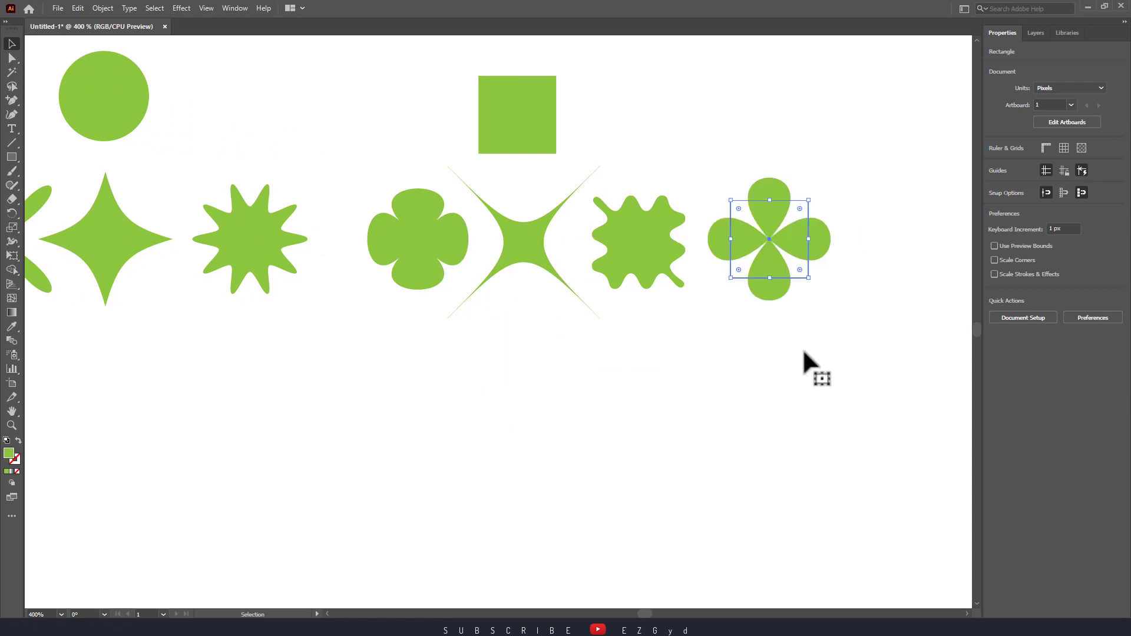
left_click(801, 359)
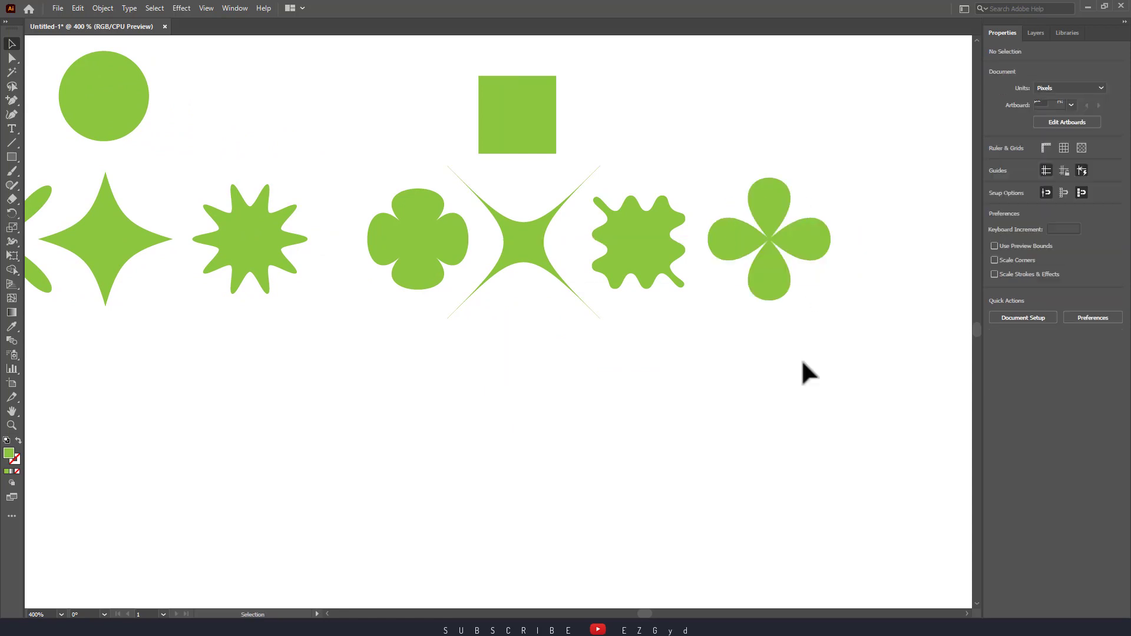
- Draw an arched curve for the top of the head with the Pen tool
left_click(12, 101)
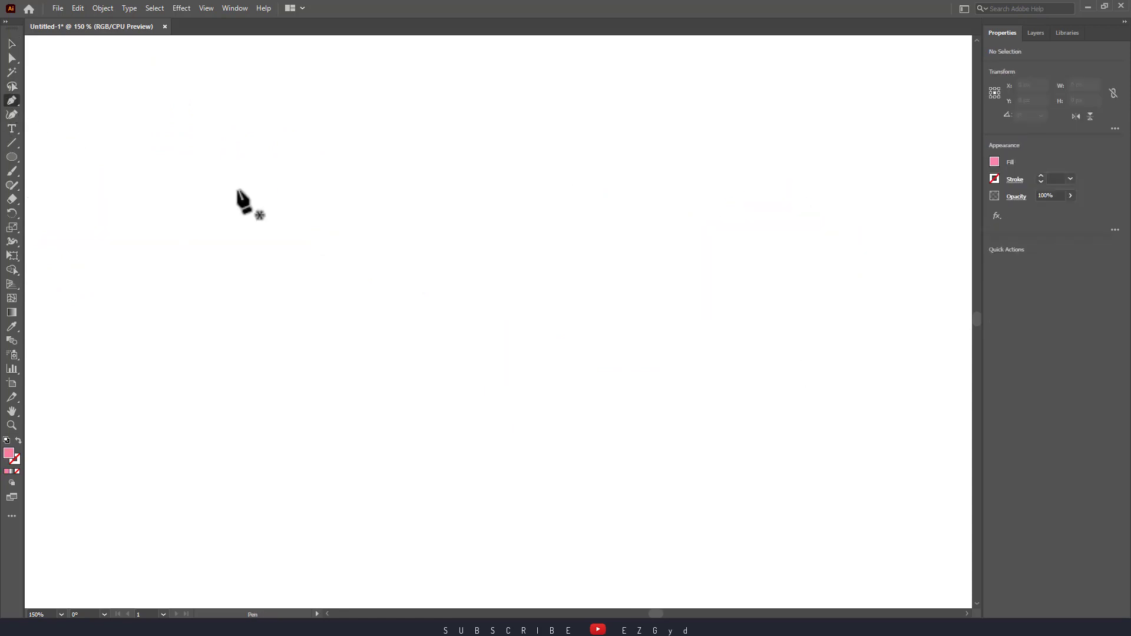
left_click(387, 266)
mouse_move(455, 266)
left_mouse_down()
mouse_move(465, 284)
mouse_move(503, 279)
mouse_move(474, 281)
left_mouse_up()
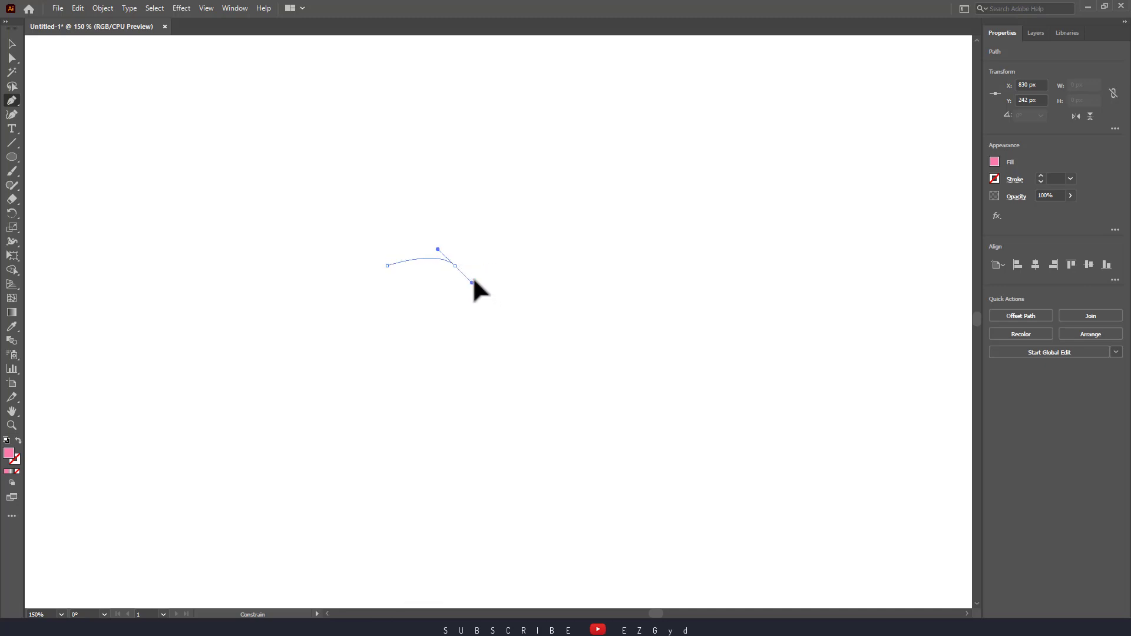
key("ctrl+z")
key("ctrl+z")
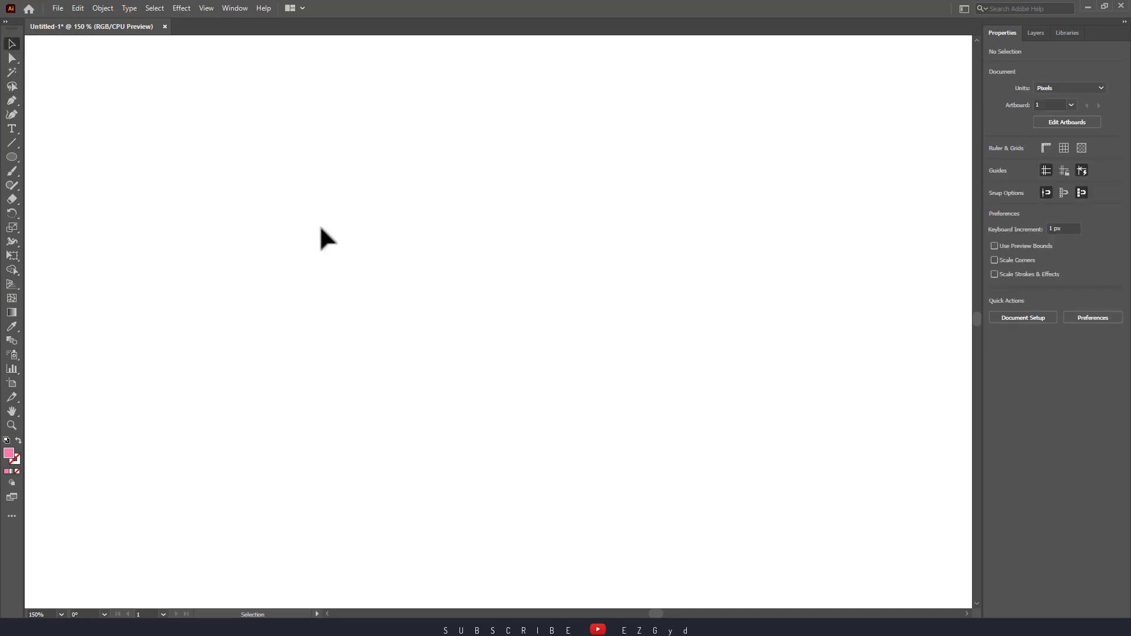
left_click(12, 100)
left_click(363, 258)
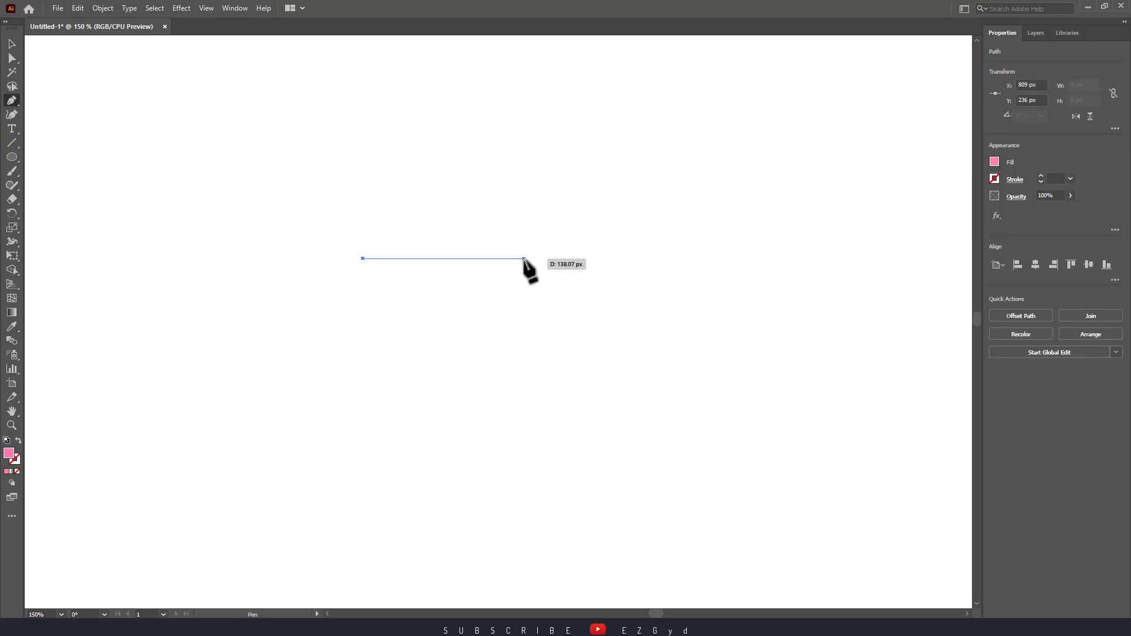
mouse_move(523, 259)
left_mouse_down()
mouse_move(594, 283)
mouse_move(603, 311)
left_mouse_up()
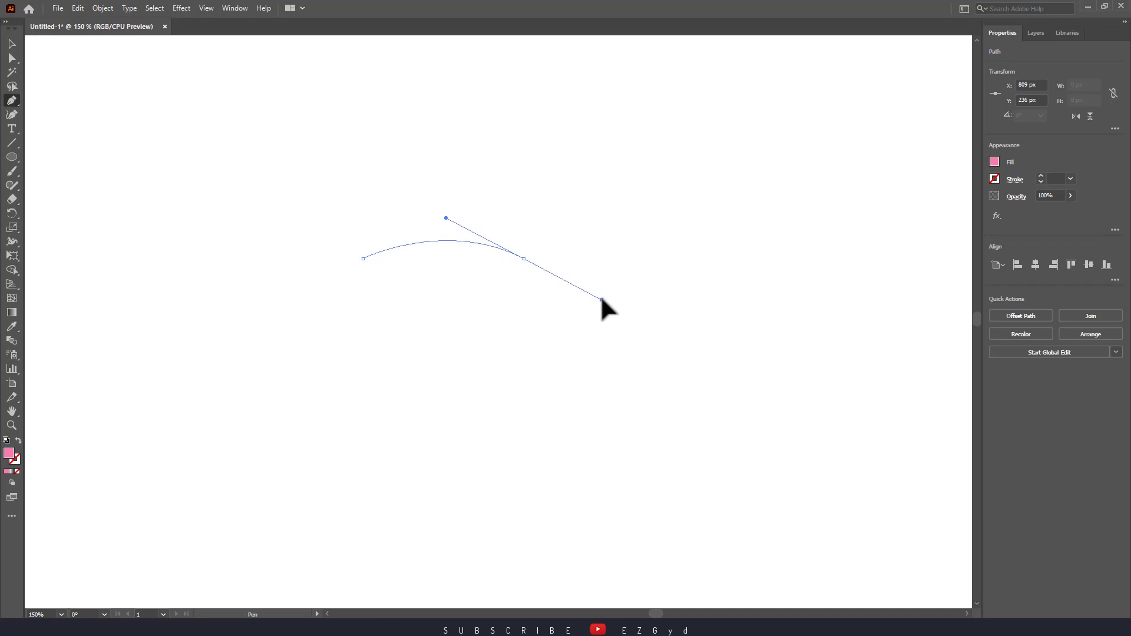
left_click_drag(602, 310, 613, 298)
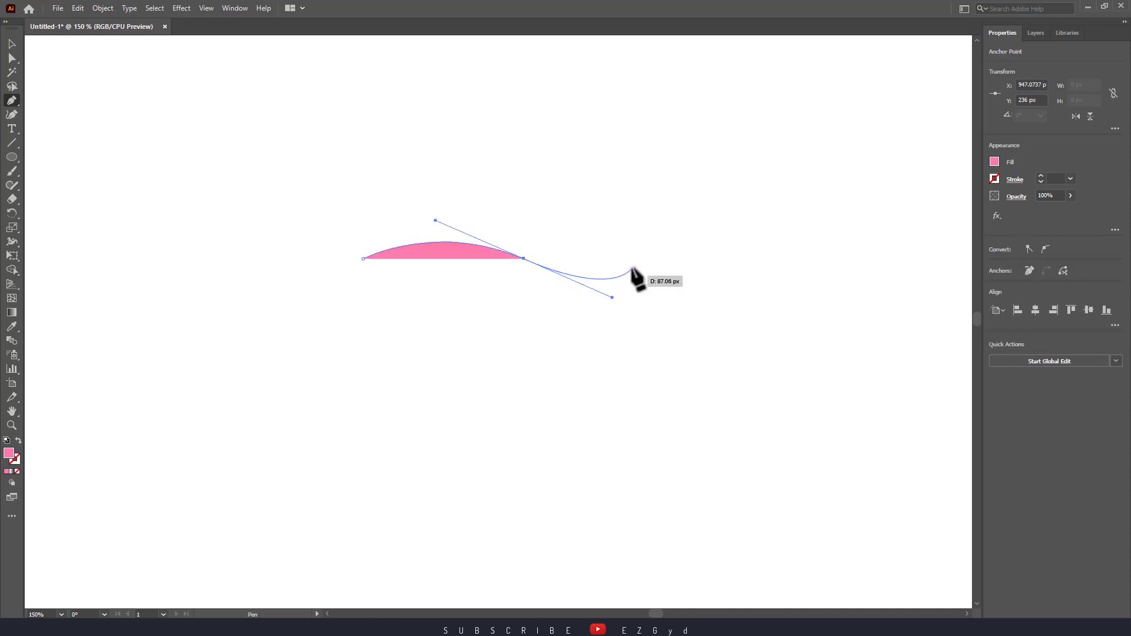
- Set the arched path to no fill and a thin dark stroke
left_click(994, 163)
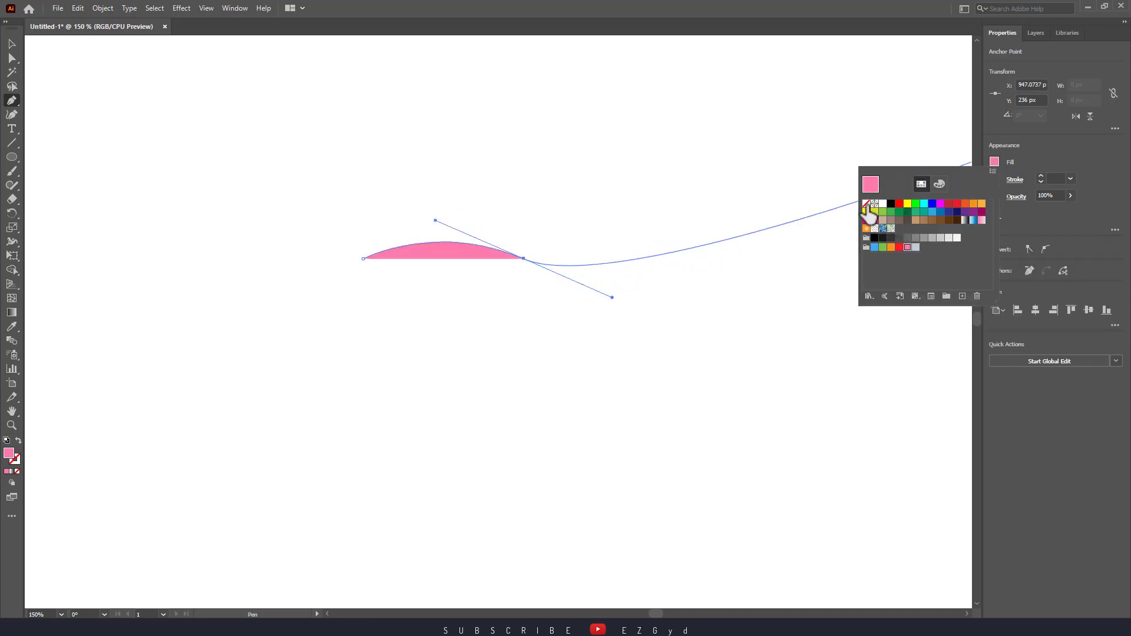
left_click(866, 204)
left_click(994, 179)
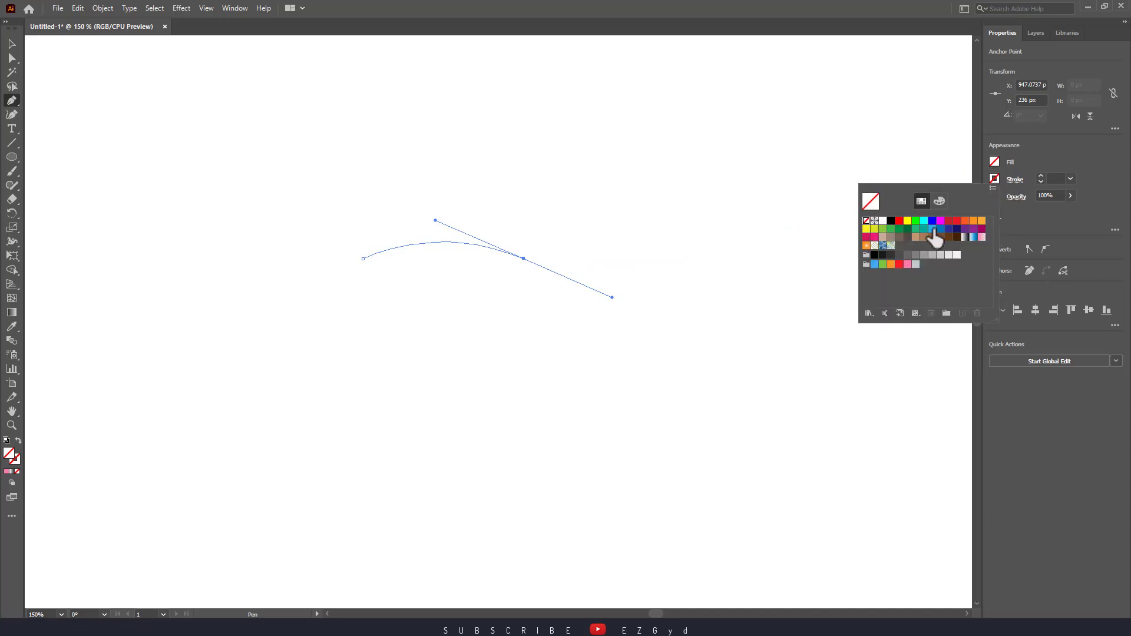
left_click(915, 264)
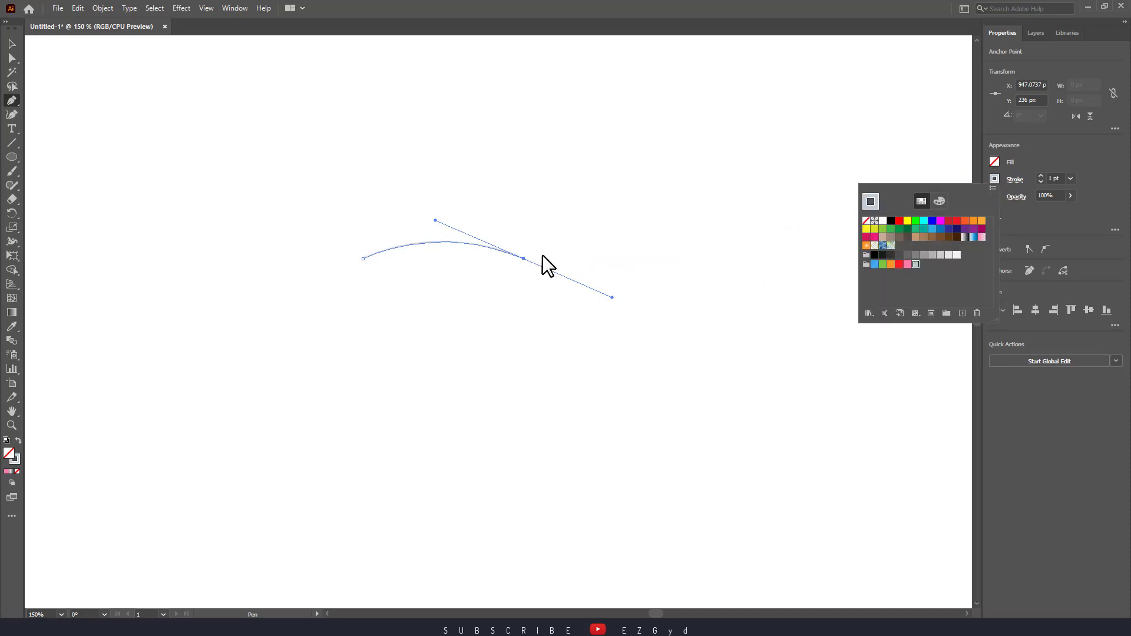
left_click(568, 243)
- Continue the path down both sides into a pointed-ear head outline and begin the left eye arc
mouse_move(523, 258)
left_mouse_down()
mouse_move(535, 247)
mouse_move(539, 263)
left_mouse_up()
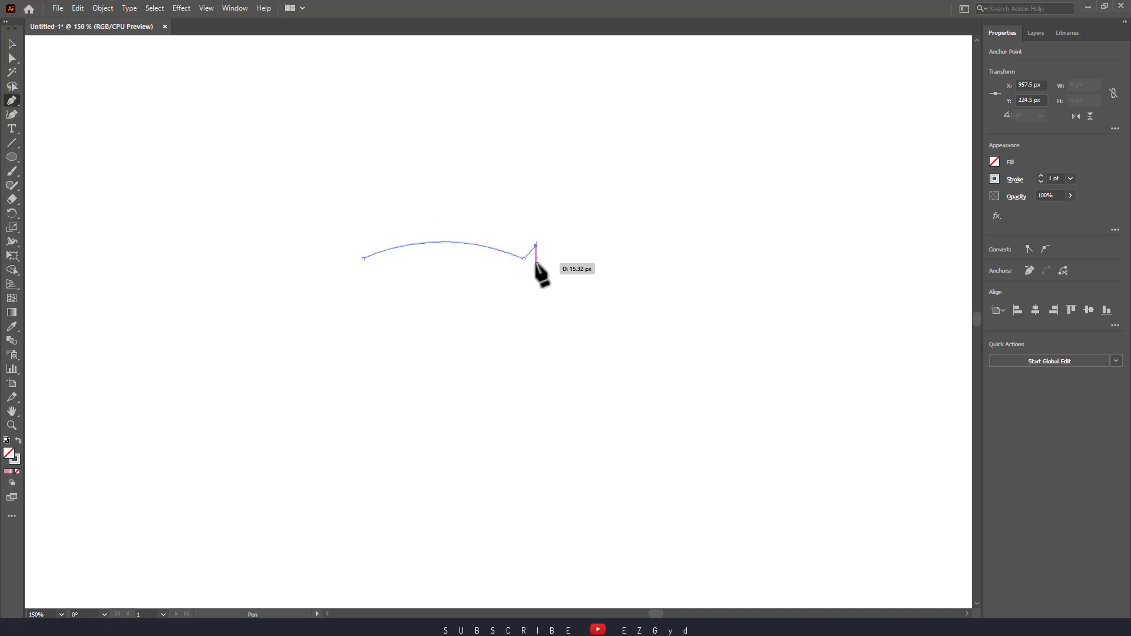
mouse_move(536, 262)
left_mouse_down()
mouse_move(539, 326)
mouse_move(501, 360)
left_mouse_up()
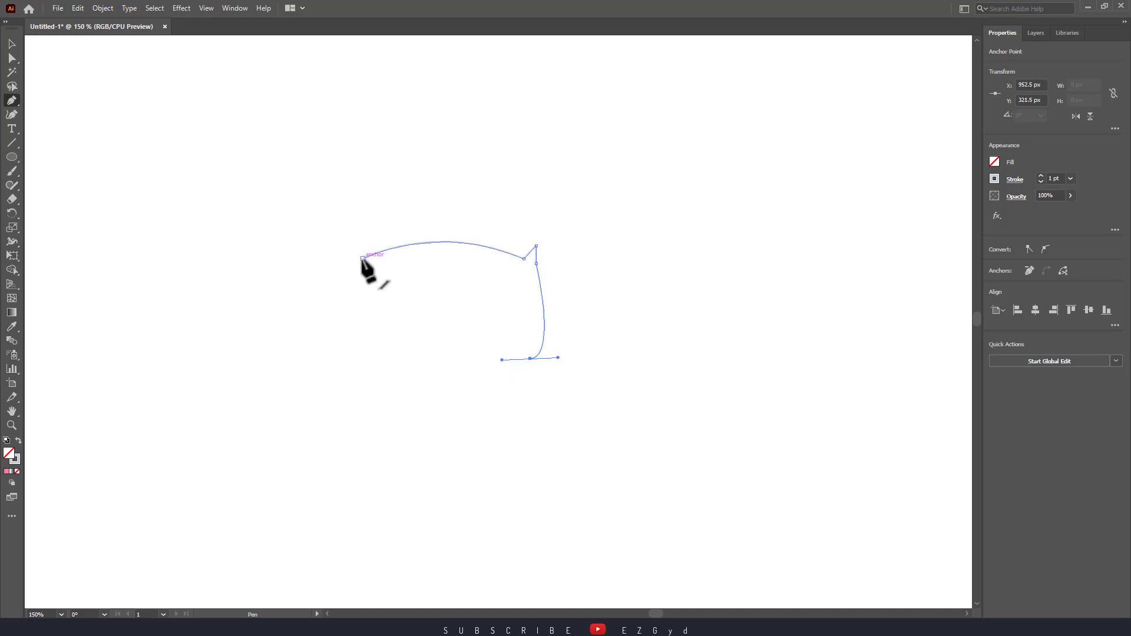
mouse_move(363, 258)
left_mouse_down()
mouse_move(348, 242)
mouse_move(351, 263)
left_mouse_up()
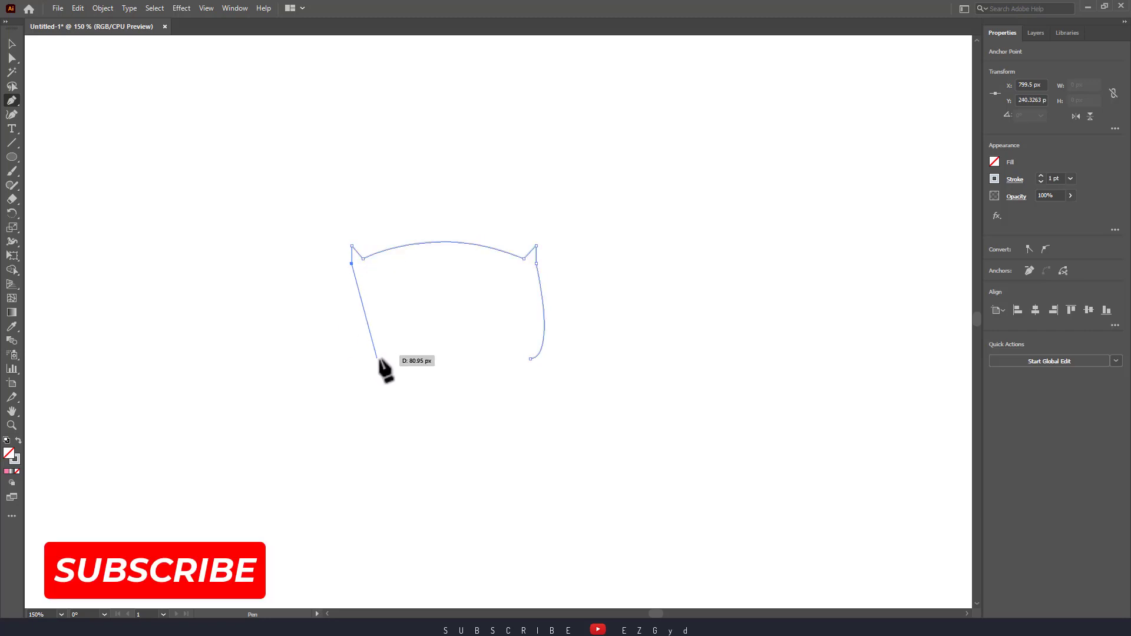
left_click_drag(381, 365, 435, 358)
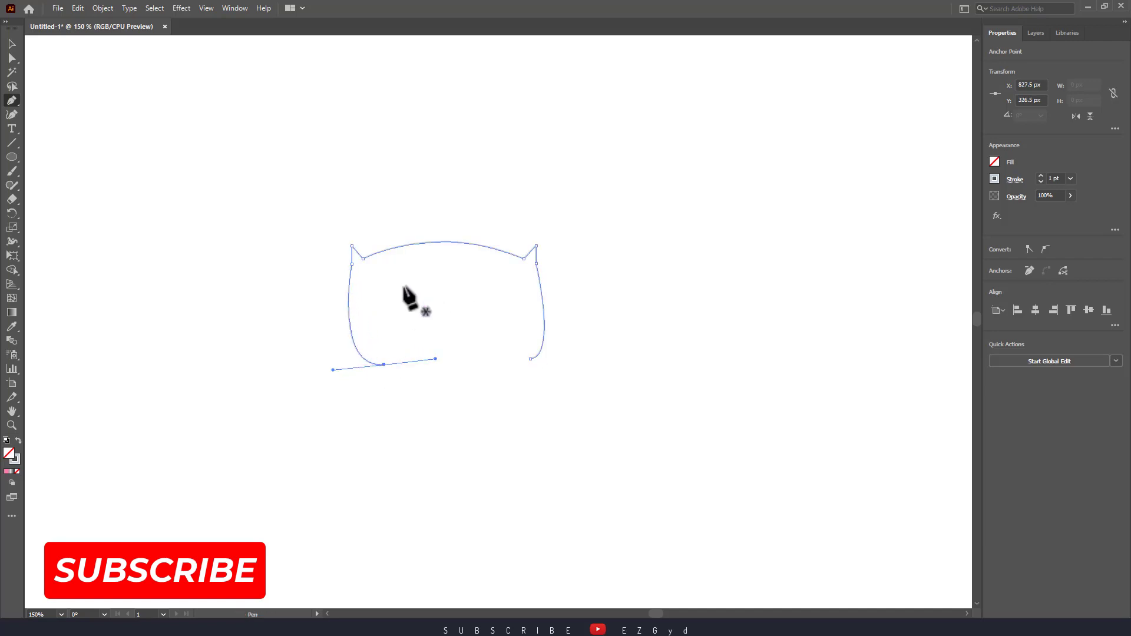
left_click_drag(392, 288, 475, 289)
- Finish both eye arcs and make a first attempt at the small mouth curve
key("Escape")
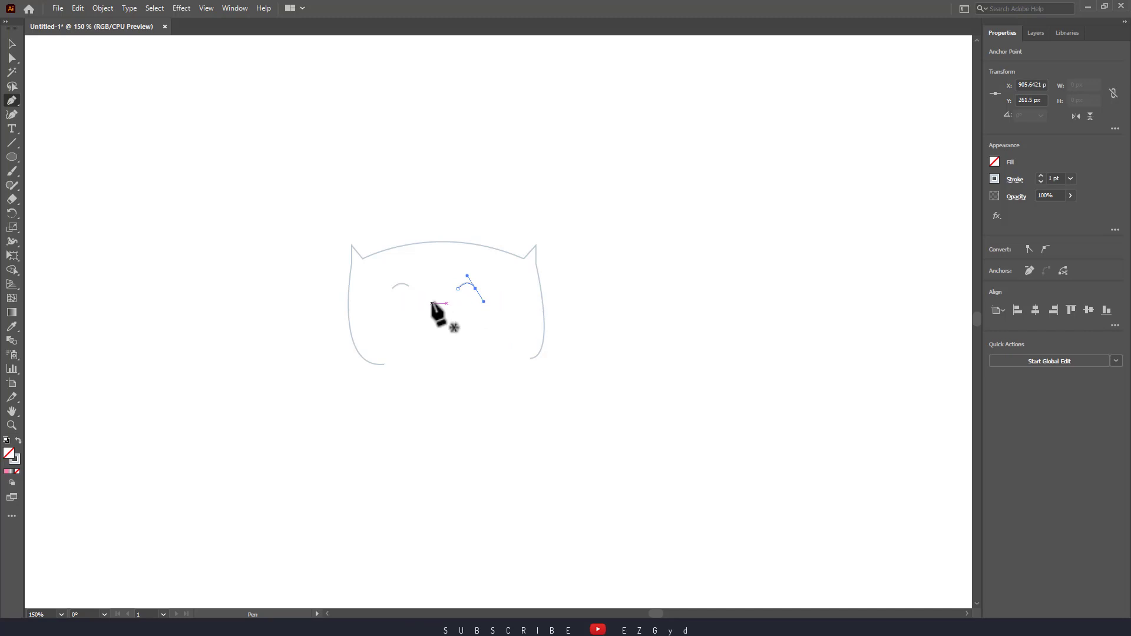
key("Escape")
left_click_drag(432, 301, 425, 318)
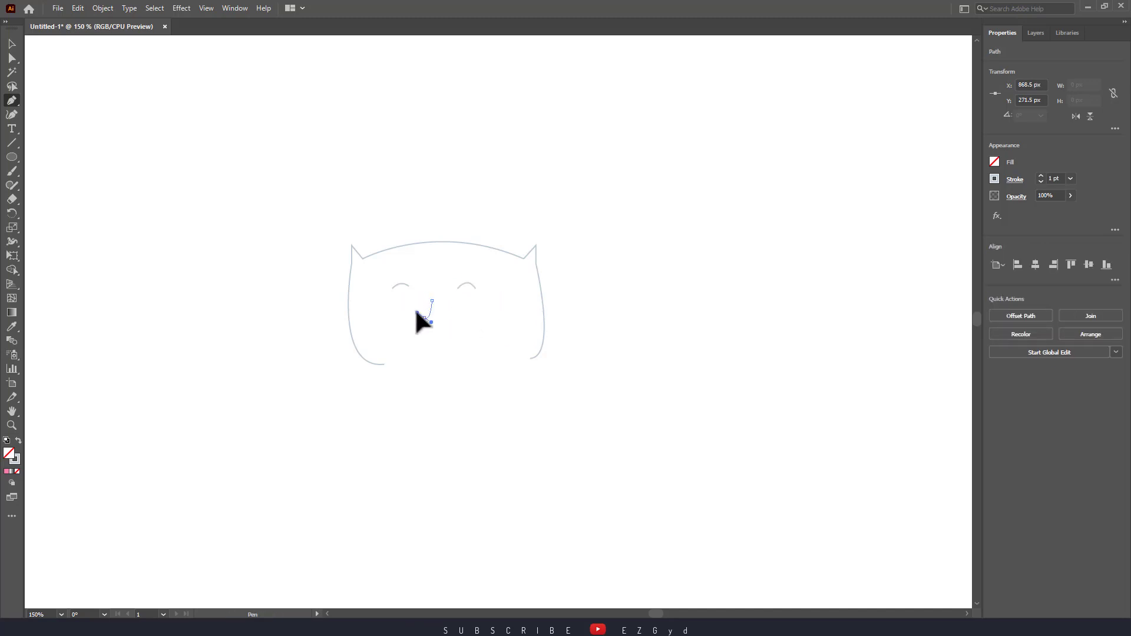
left_click(415, 309, "ctrl")
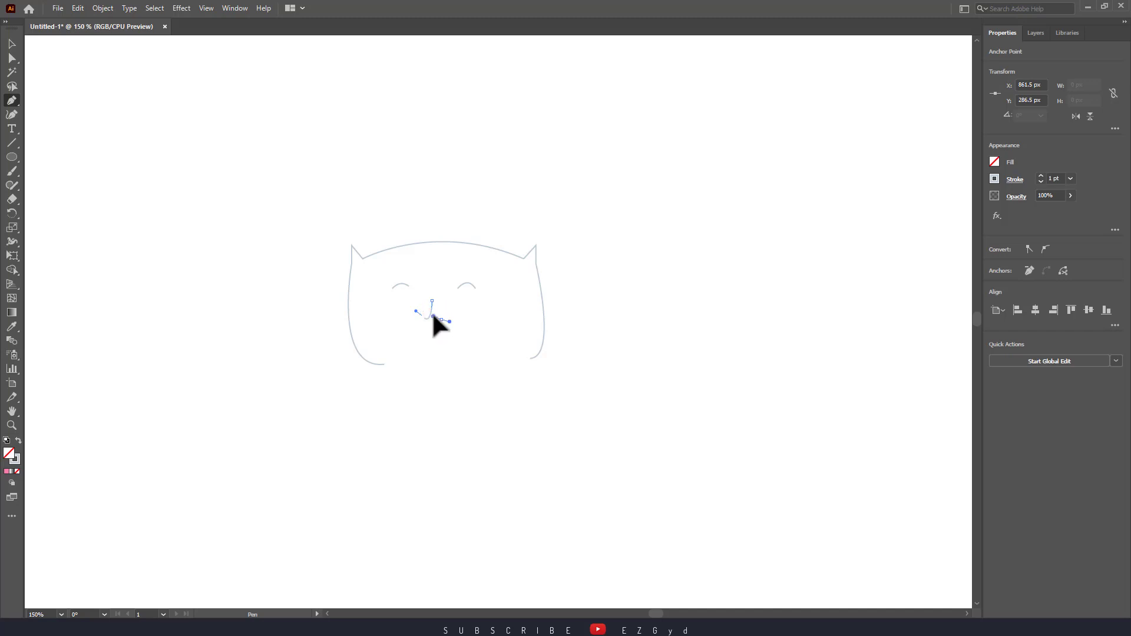
left_click(441, 318)
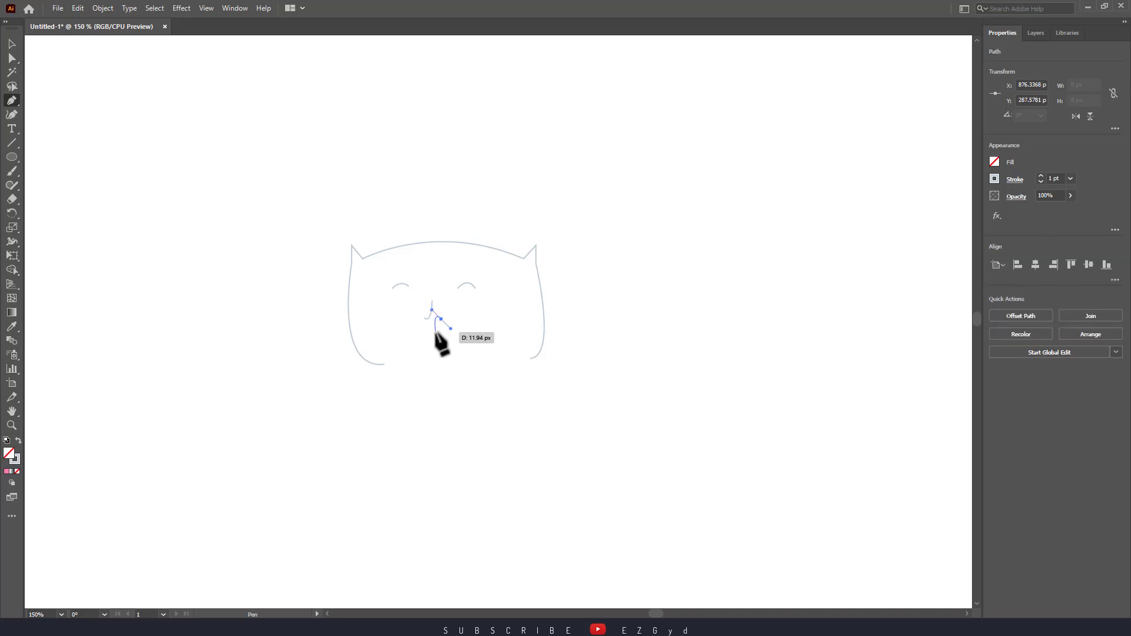
key("ctrl+z")
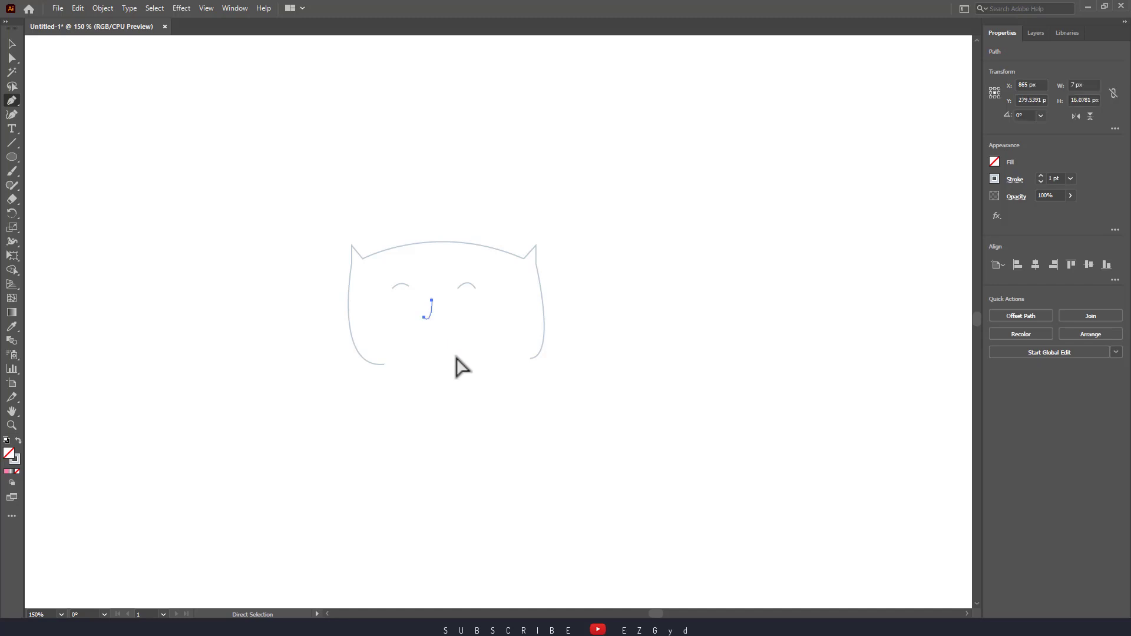
key("ctrl+z")
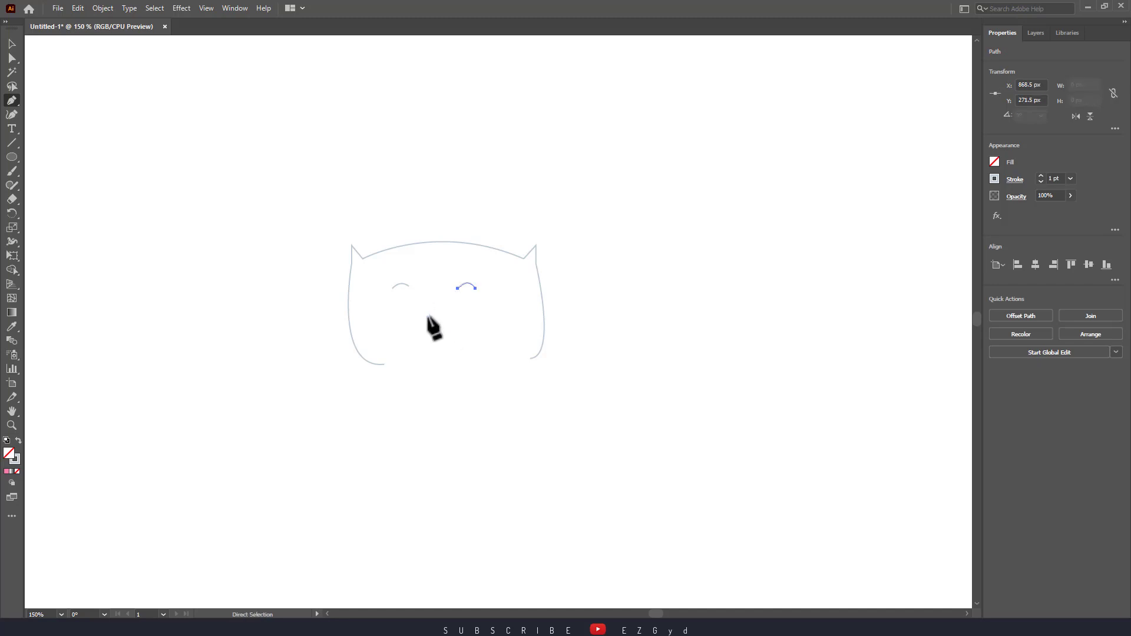
left_click(434, 303)
left_click_drag(423, 309, 423, 309)
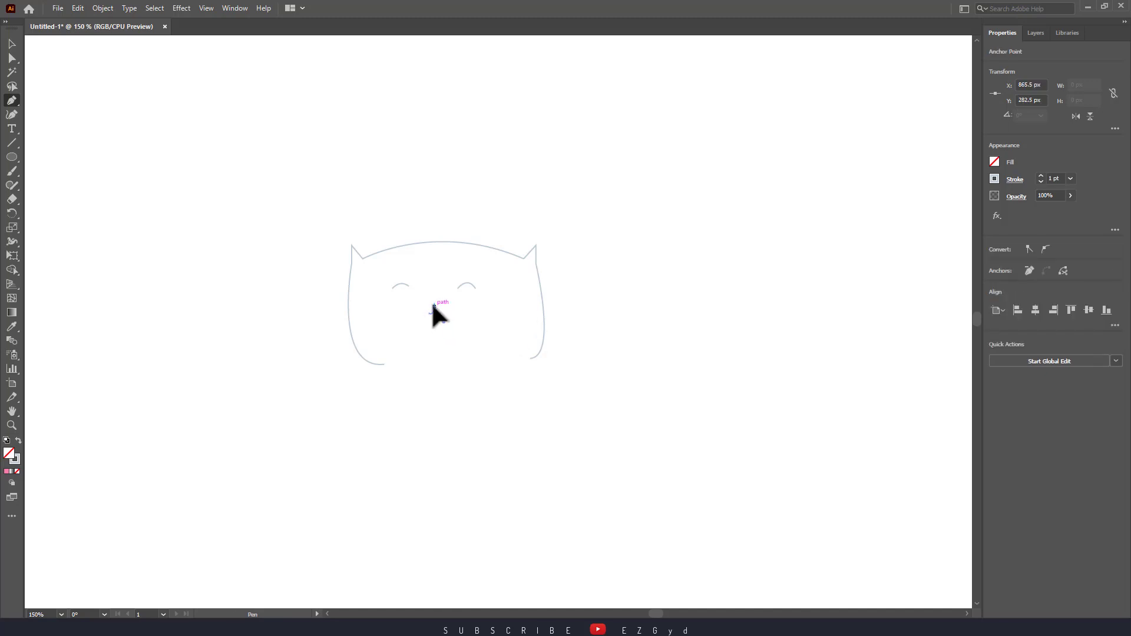
left_click(436, 306)
left_click(434, 303)
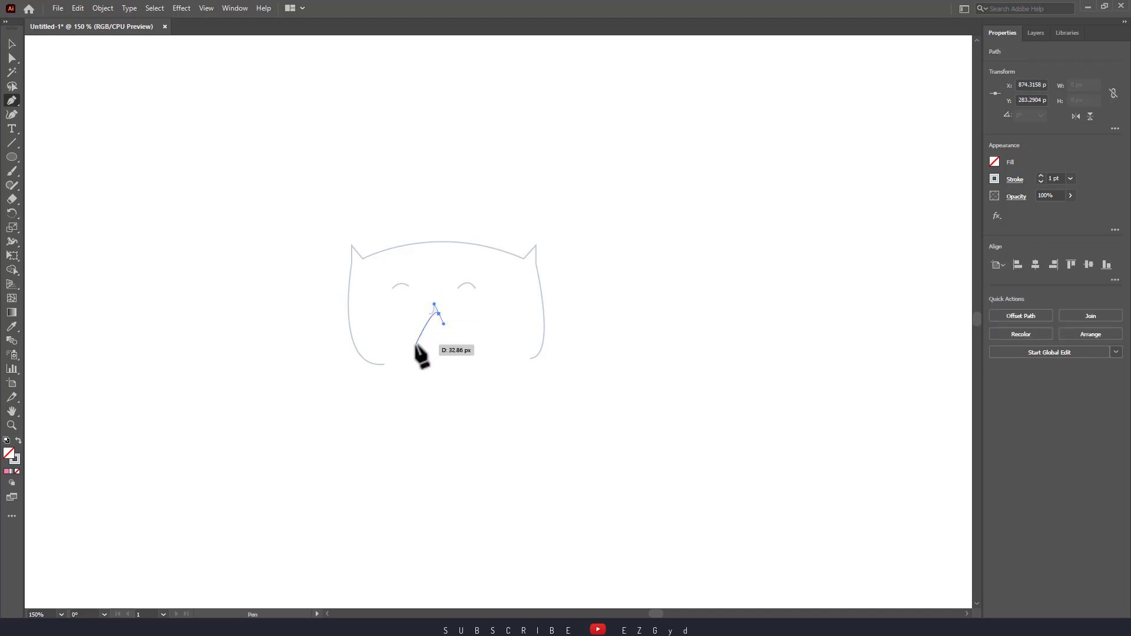
- Zoom in on the face and redraw the two-curve mouth with adjusted handles
key("z")
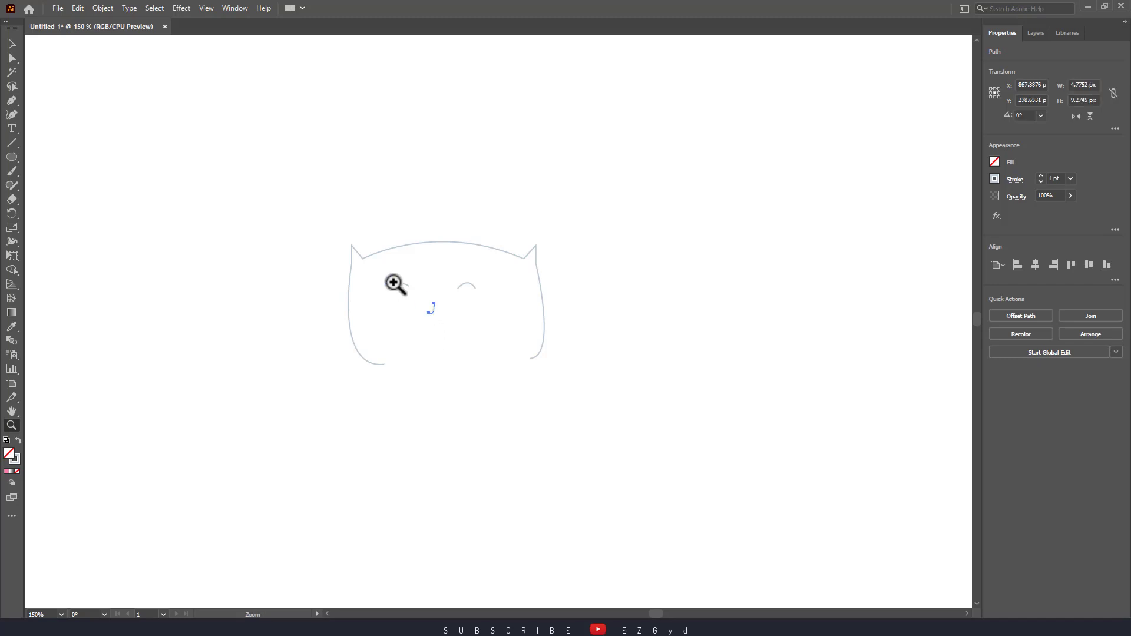
left_click(13, 99)
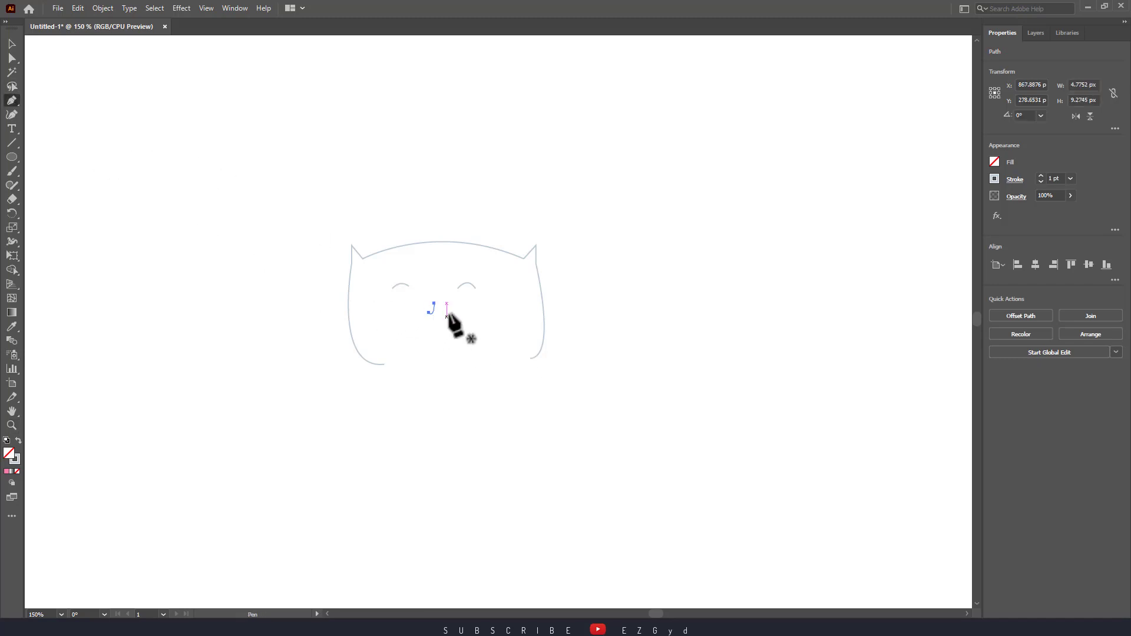
key("ctrl+plus")
key("ctrl+plus")
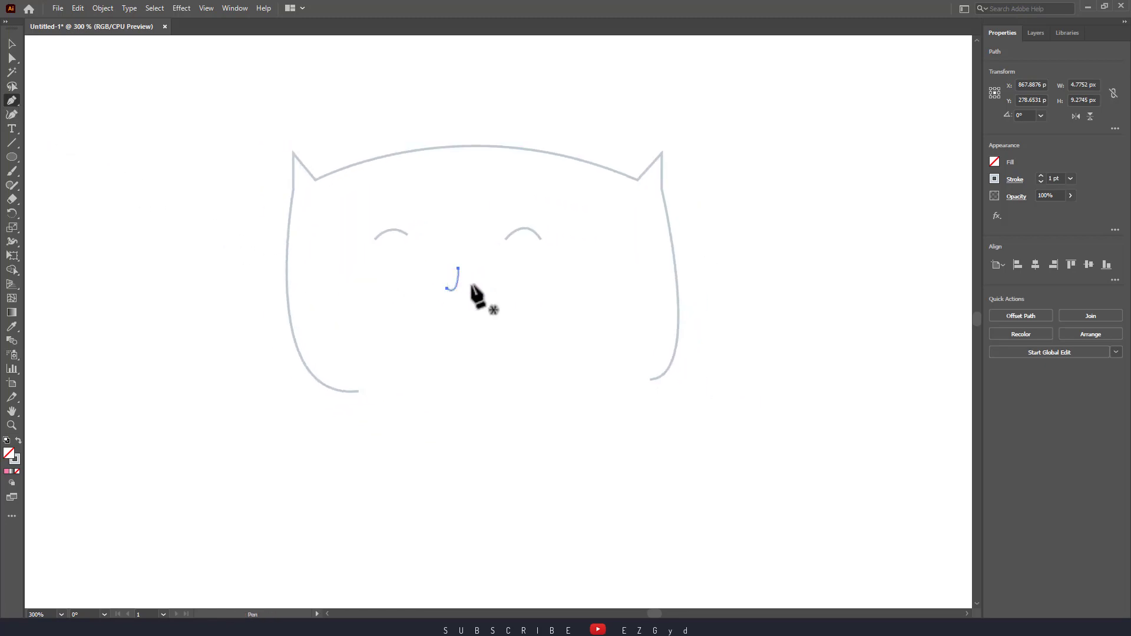
left_click_drag(458, 290, 469, 289)
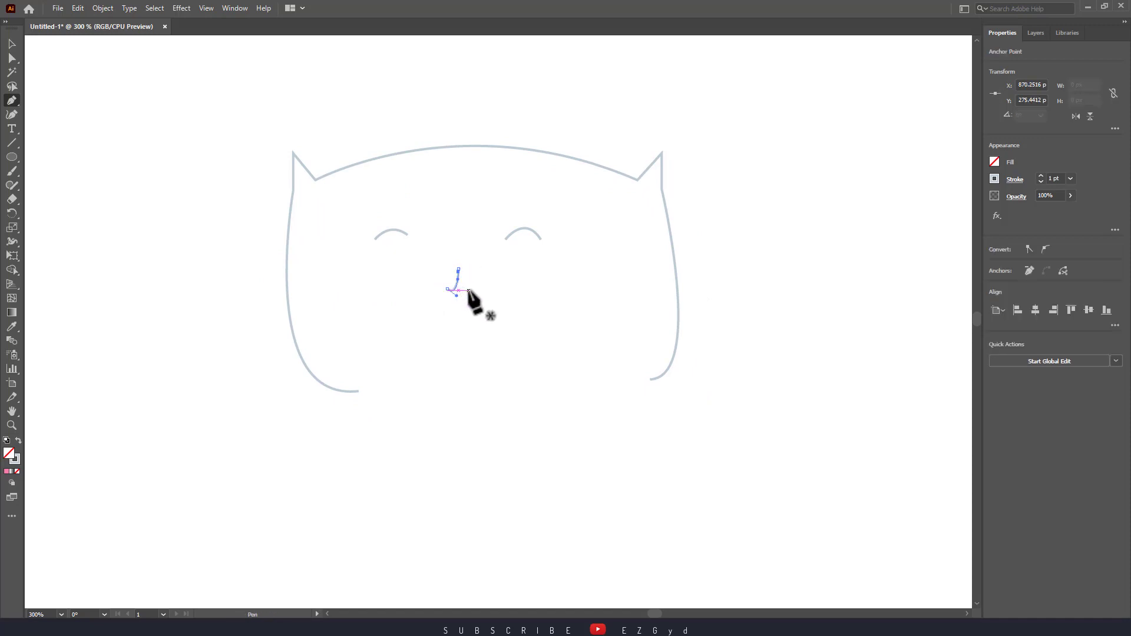
left_click(462, 283)
key("ctrl")
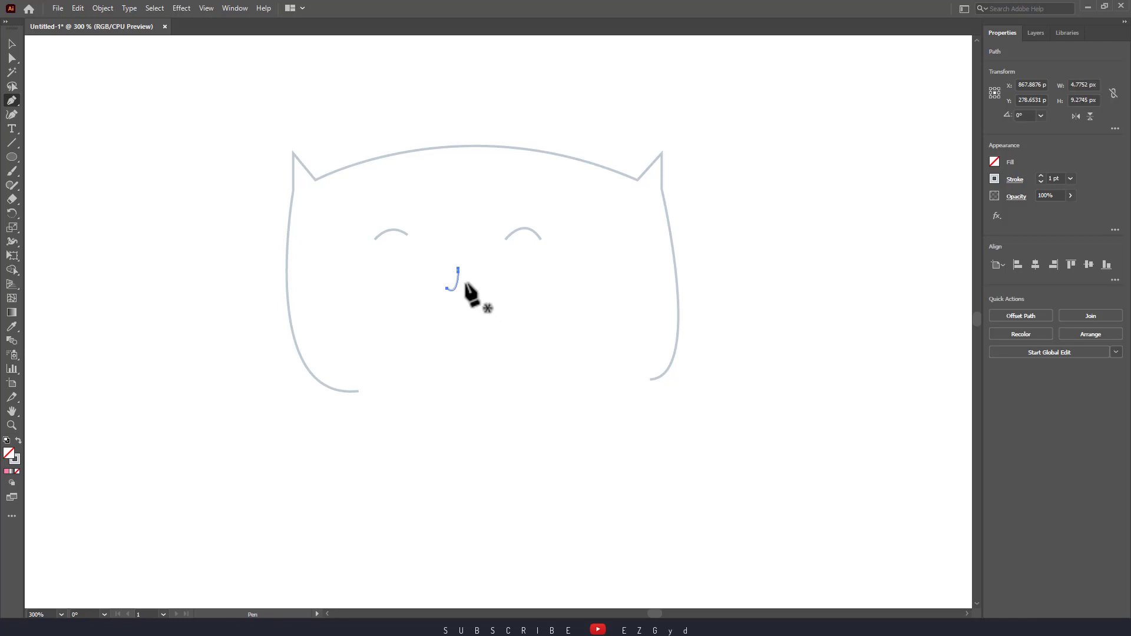
left_click(463, 281)
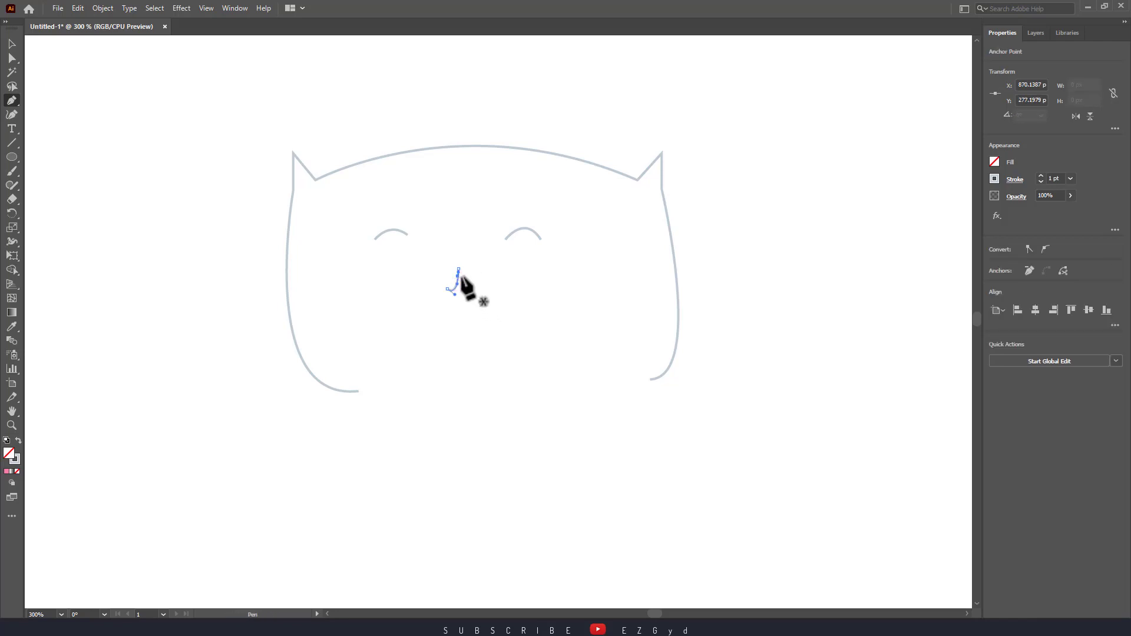
left_click_drag(461, 277, 472, 289)
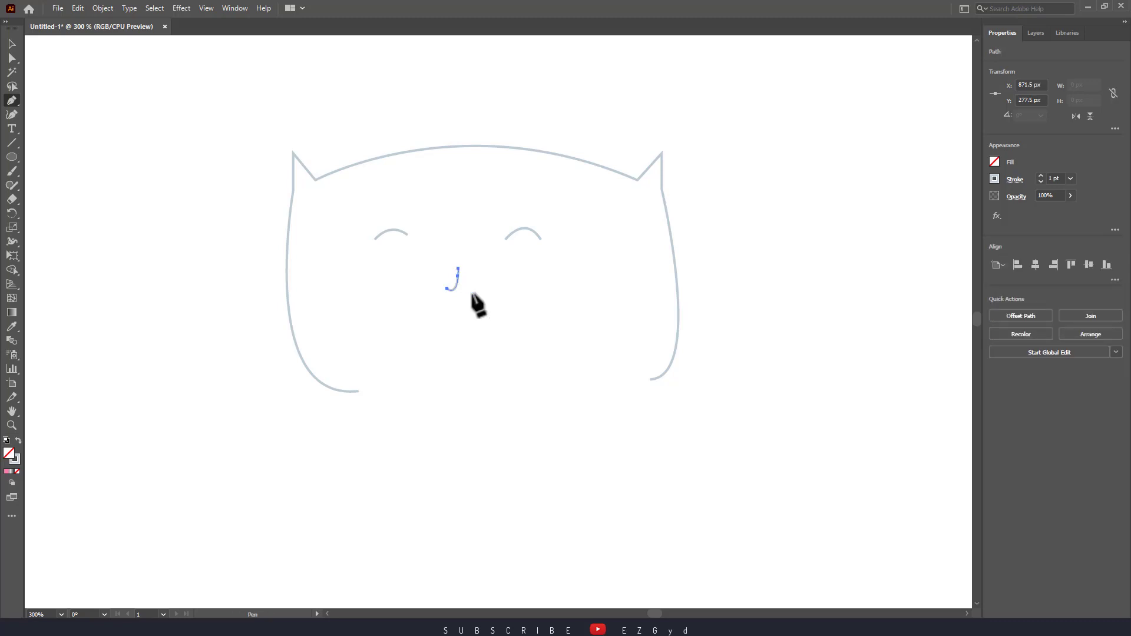
left_click(473, 290)
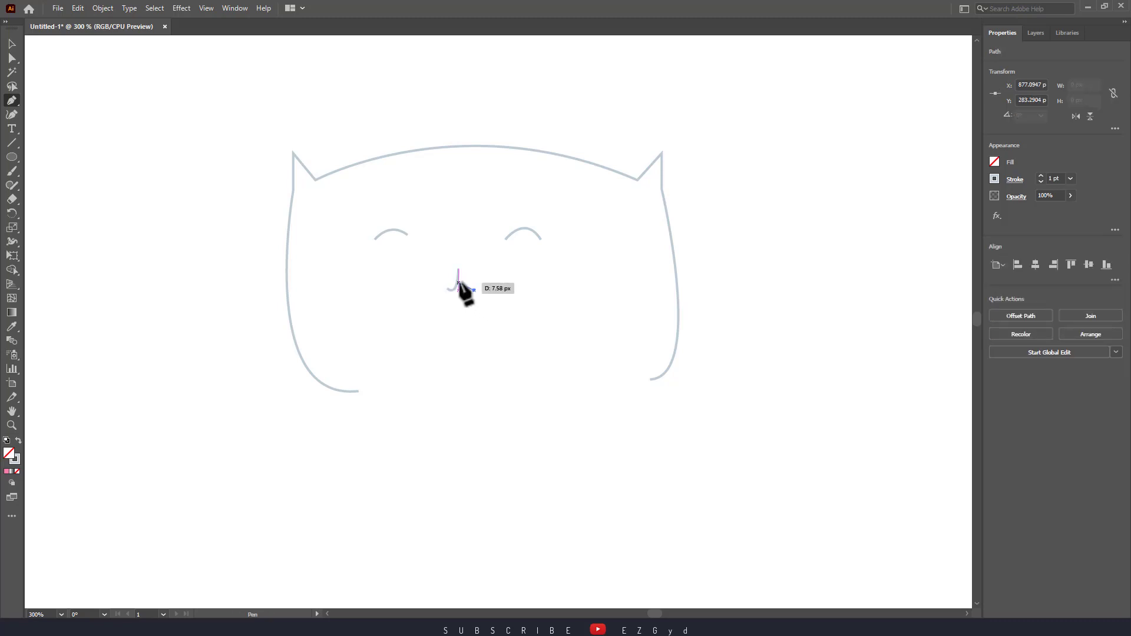
left_click(463, 270, "ctrl")
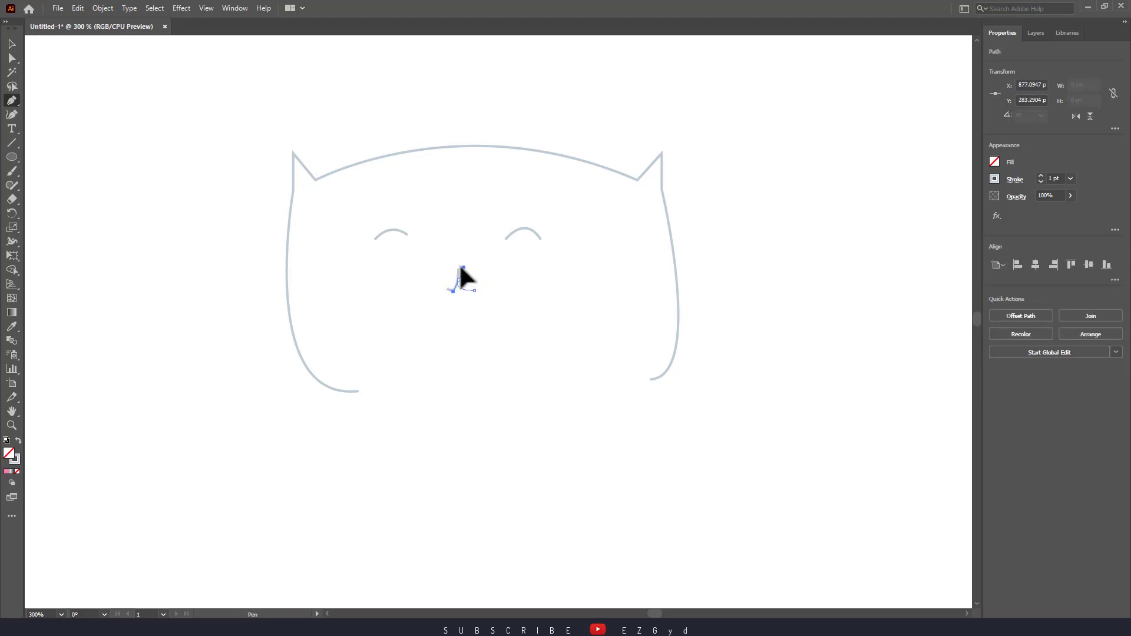
left_click(458, 278)
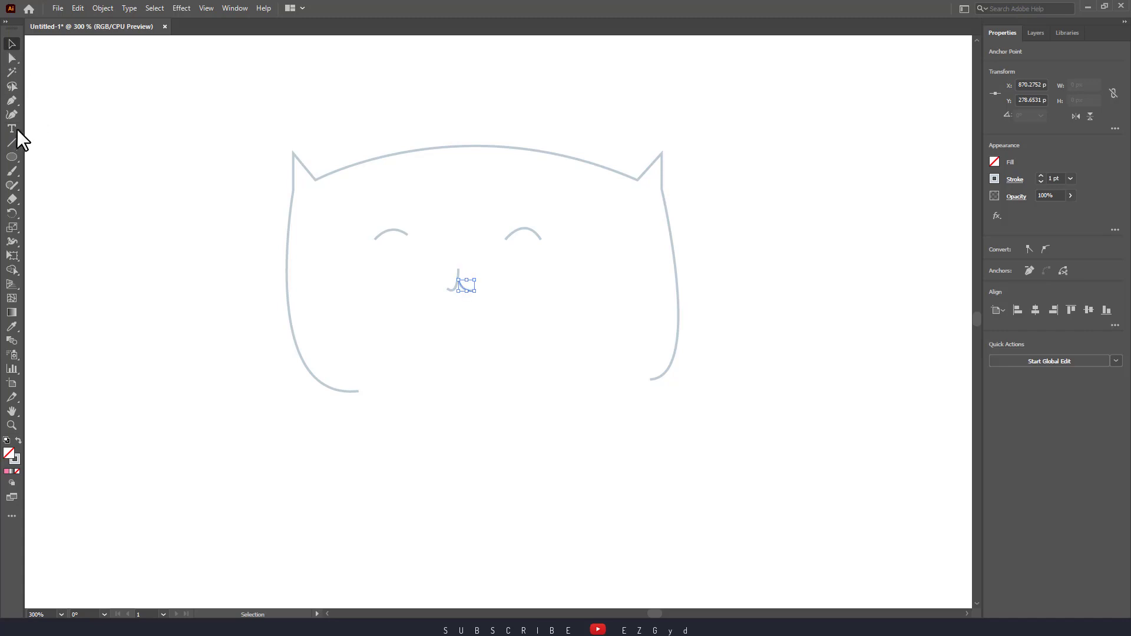
- Draw a tiny circle above the mouth with pink fill and no stroke
left_click(11, 157)
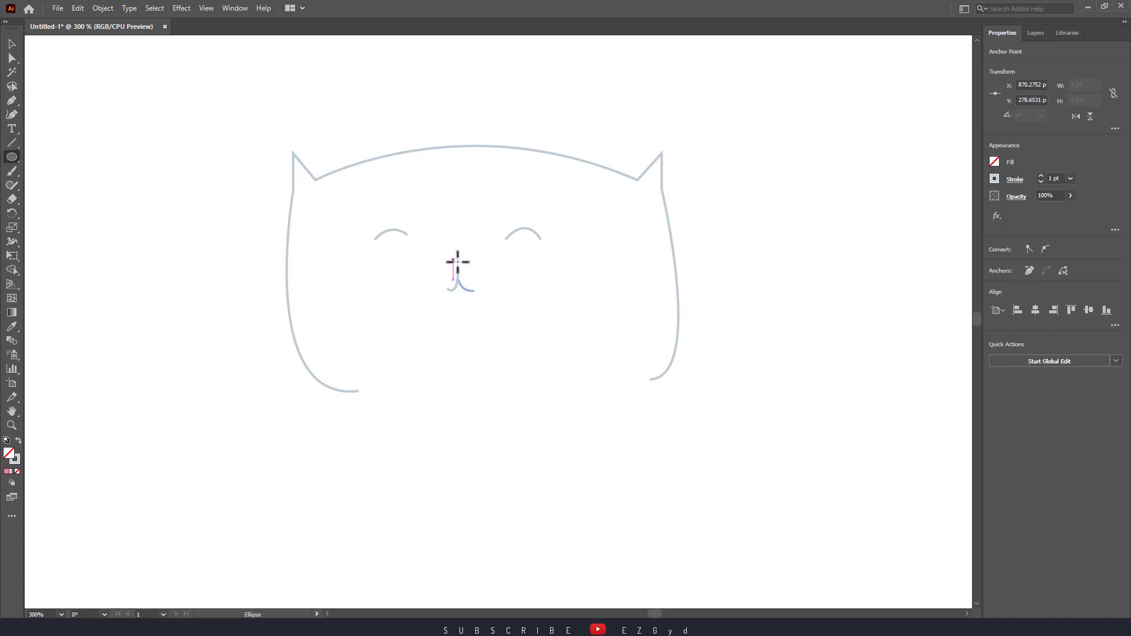
left_click_drag(457, 262, 464, 272)
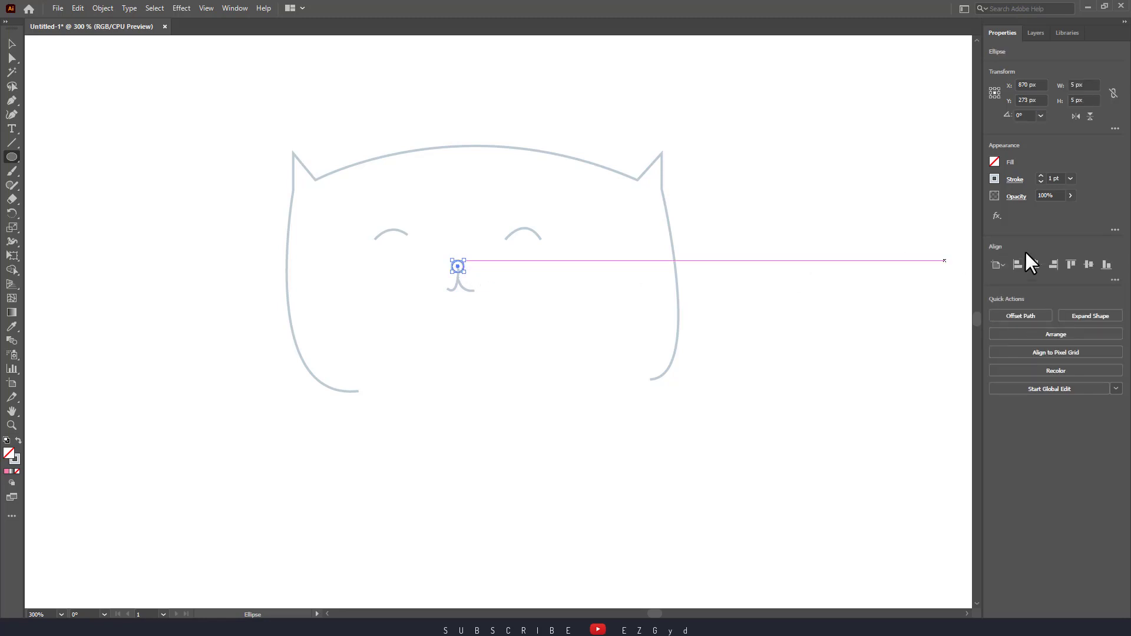
left_click(994, 161)
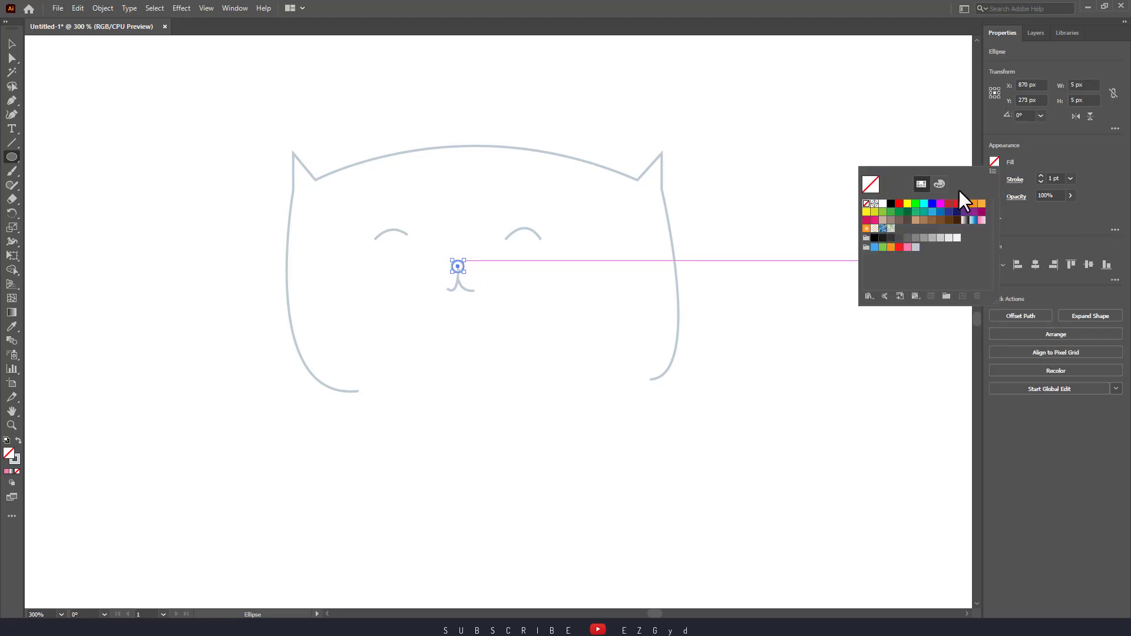
left_click(907, 248)
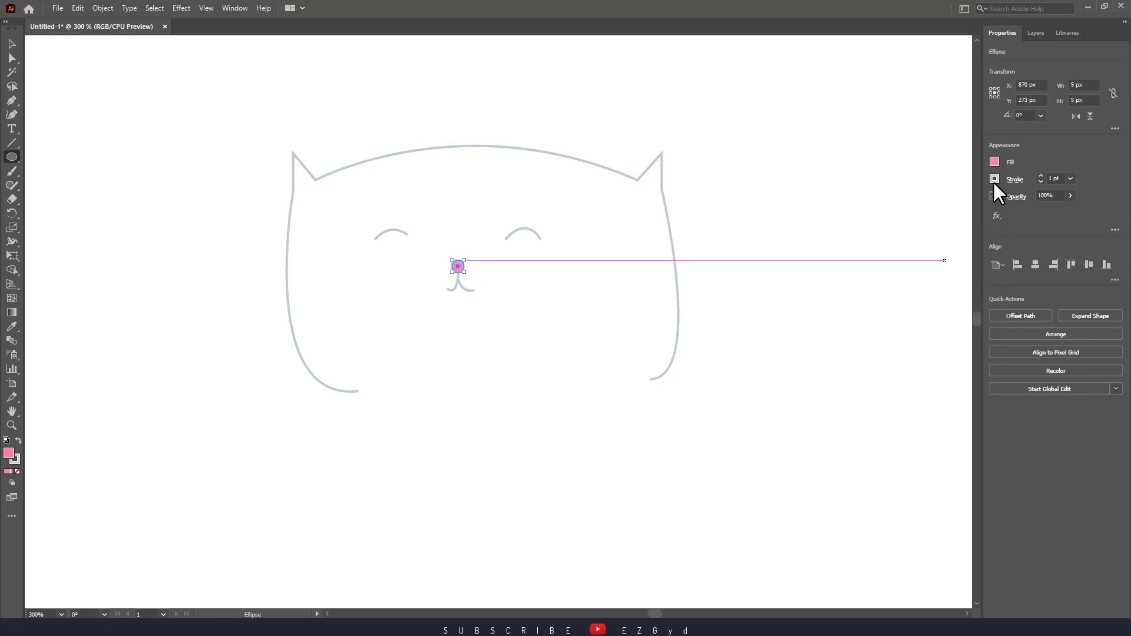
left_click(995, 179)
left_click(865, 221)
key("v")
left_click(800, 323)
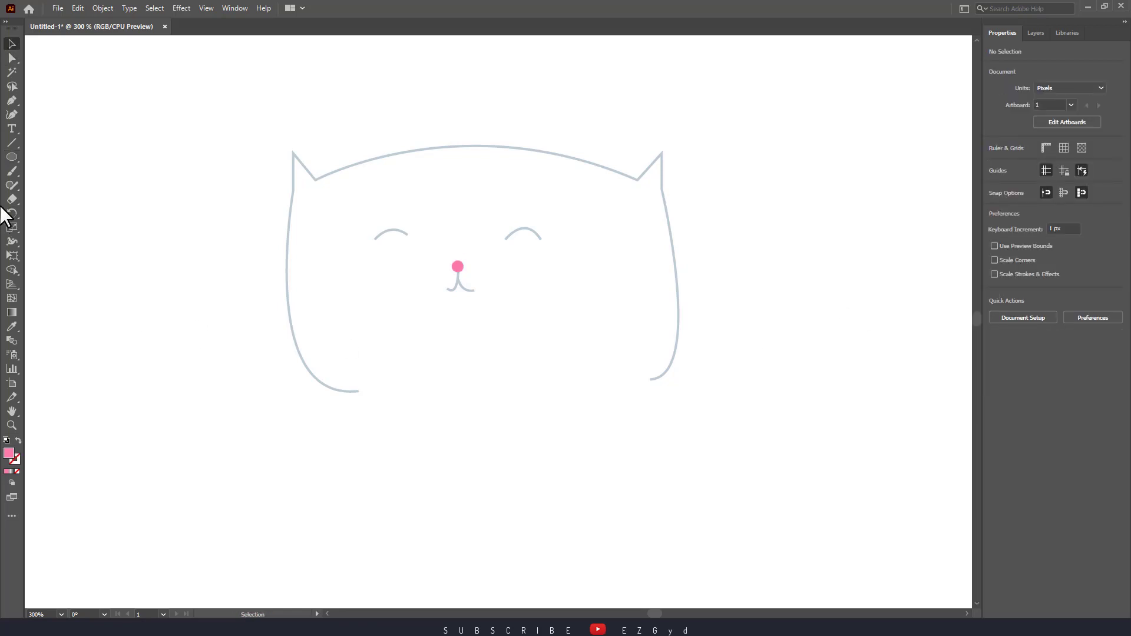
- Draw the top whisker from beside the nose with no fill and a thin grey stroke
left_click(12, 100)
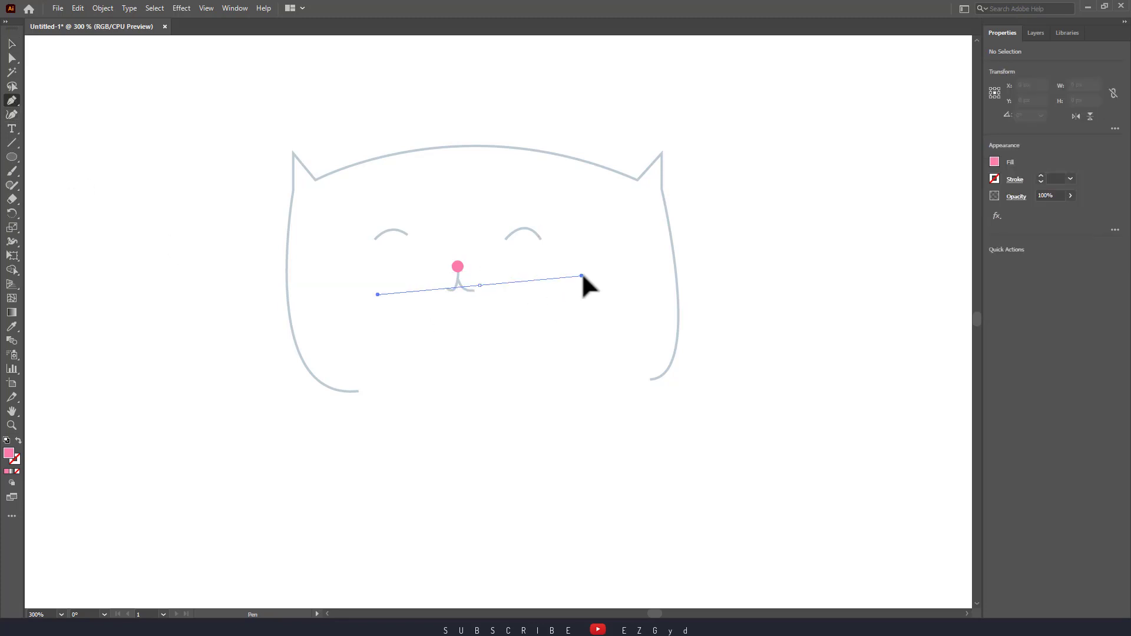
left_click_drag(582, 275, 703, 254)
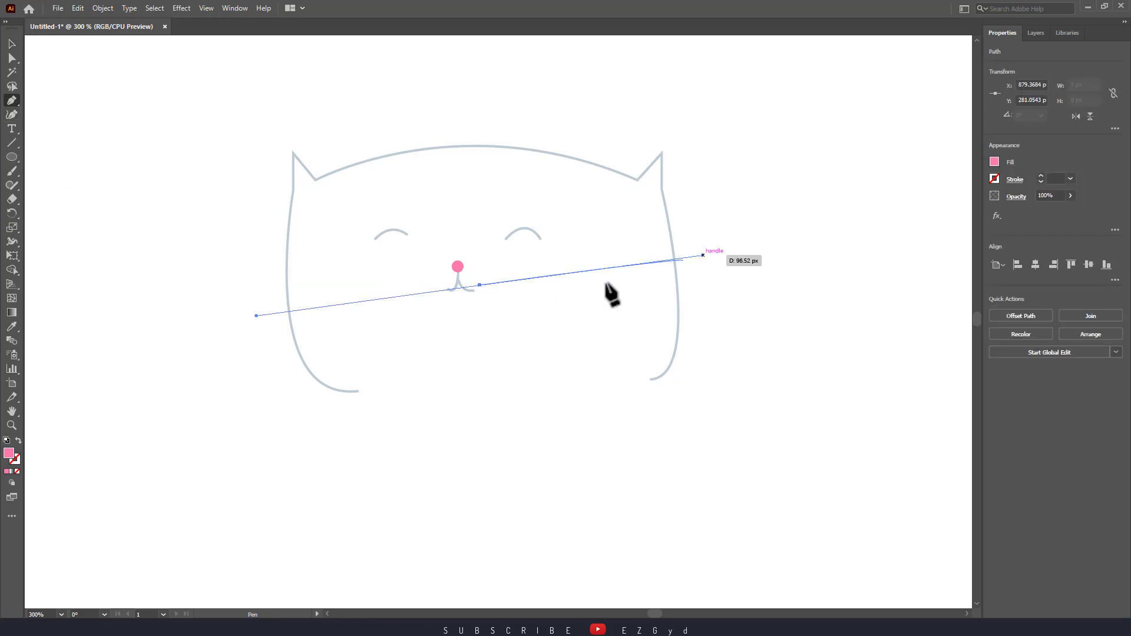
key("ctrl+z")
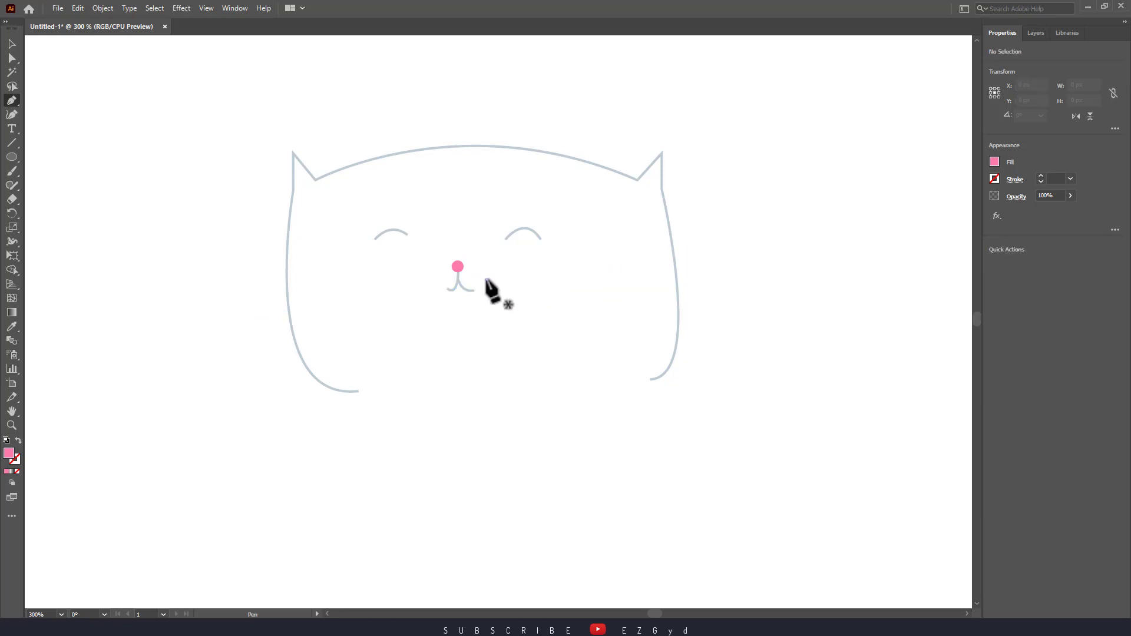
left_click(487, 280)
left_click_drag(700, 244, 701, 224)
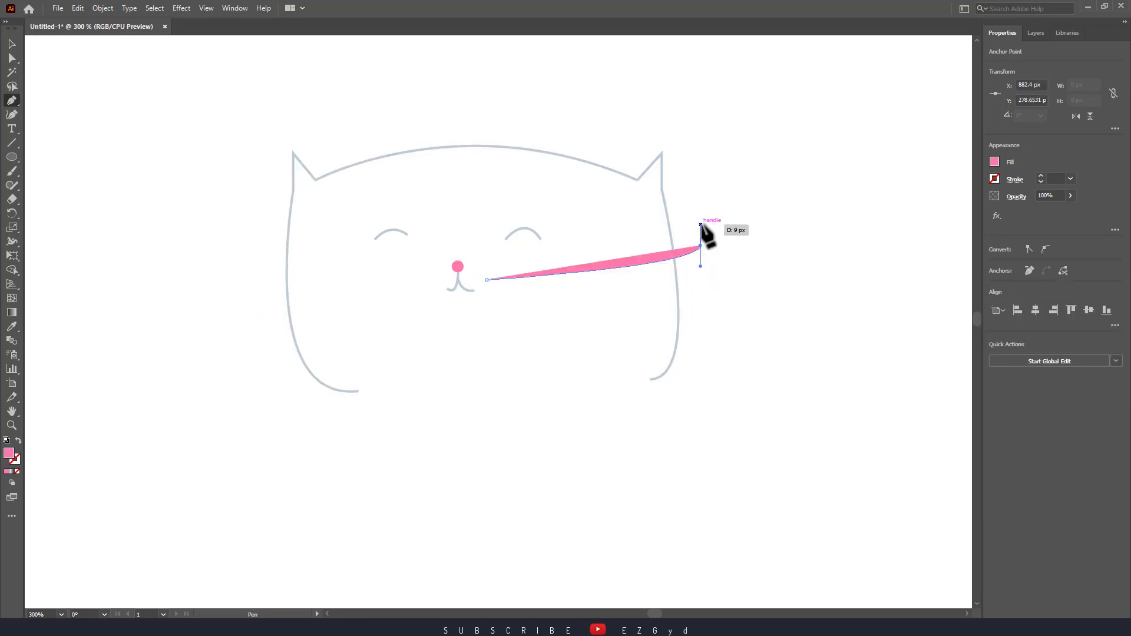
left_click(994, 162)
left_click(866, 204)
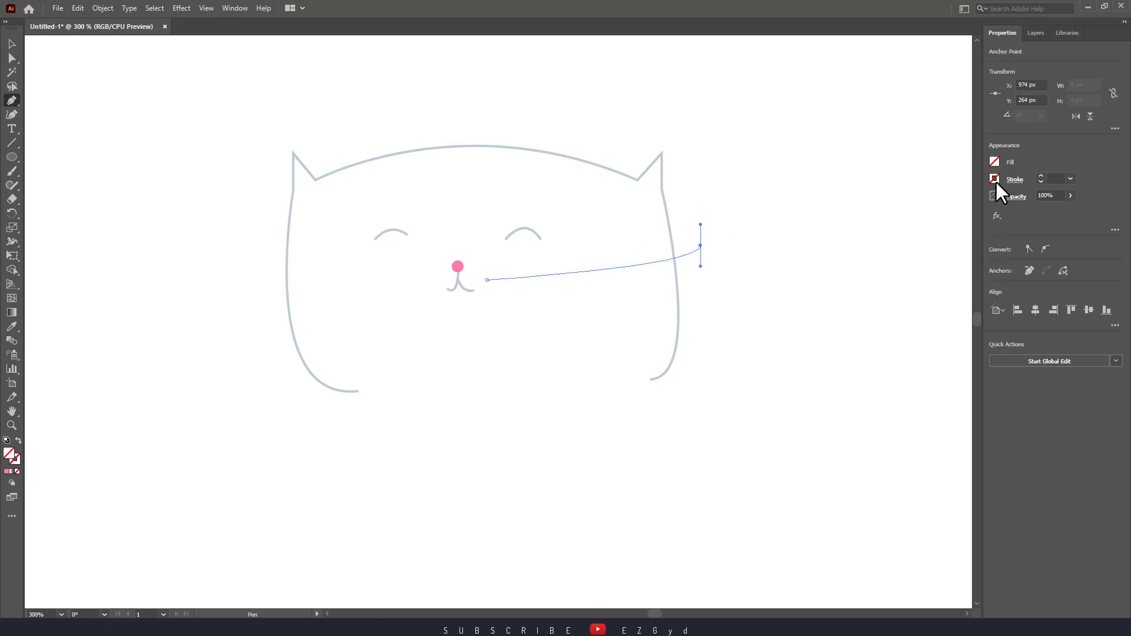
left_click(995, 178)
left_click(915, 264)
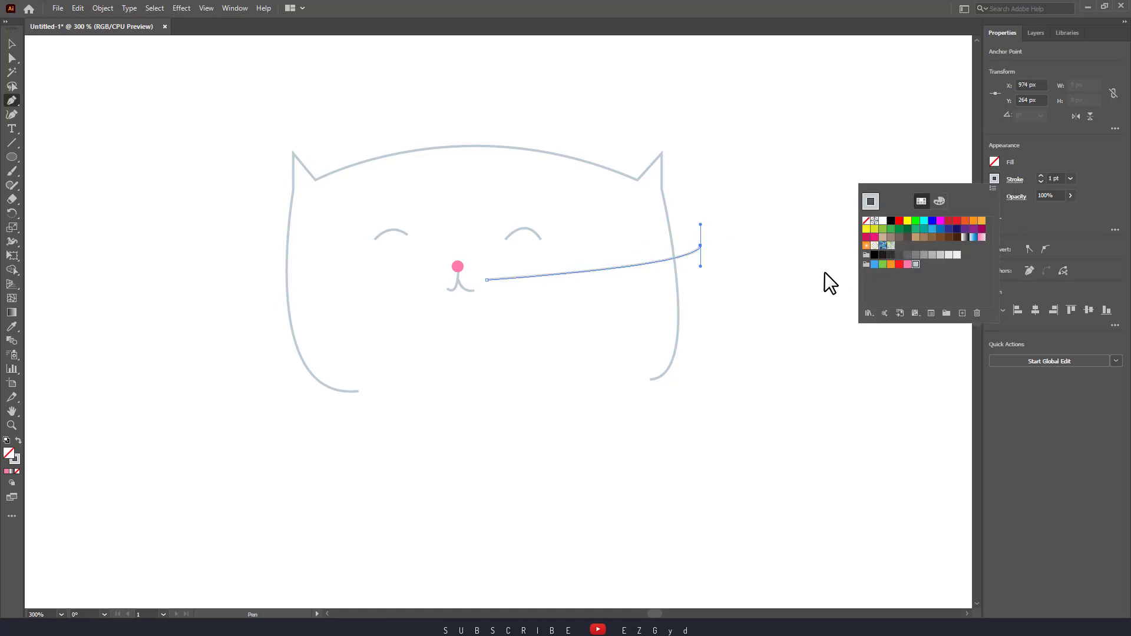
- Add the second and third whiskers below it and nudge the bottom one left
left_click(501, 289)
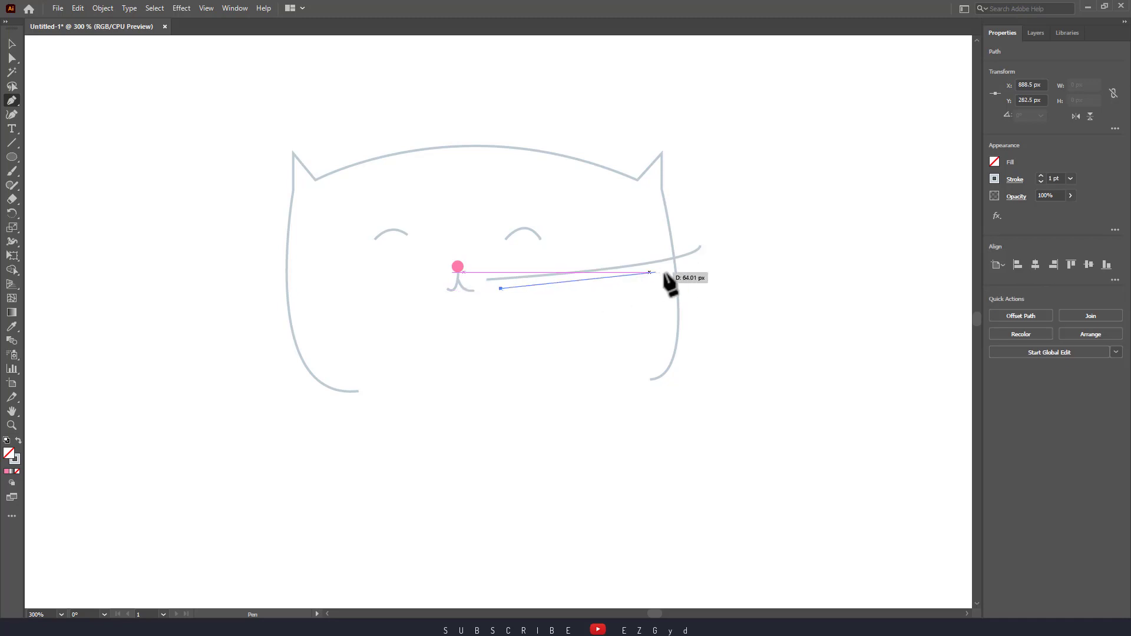
left_click_drag(695, 270, 699, 260)
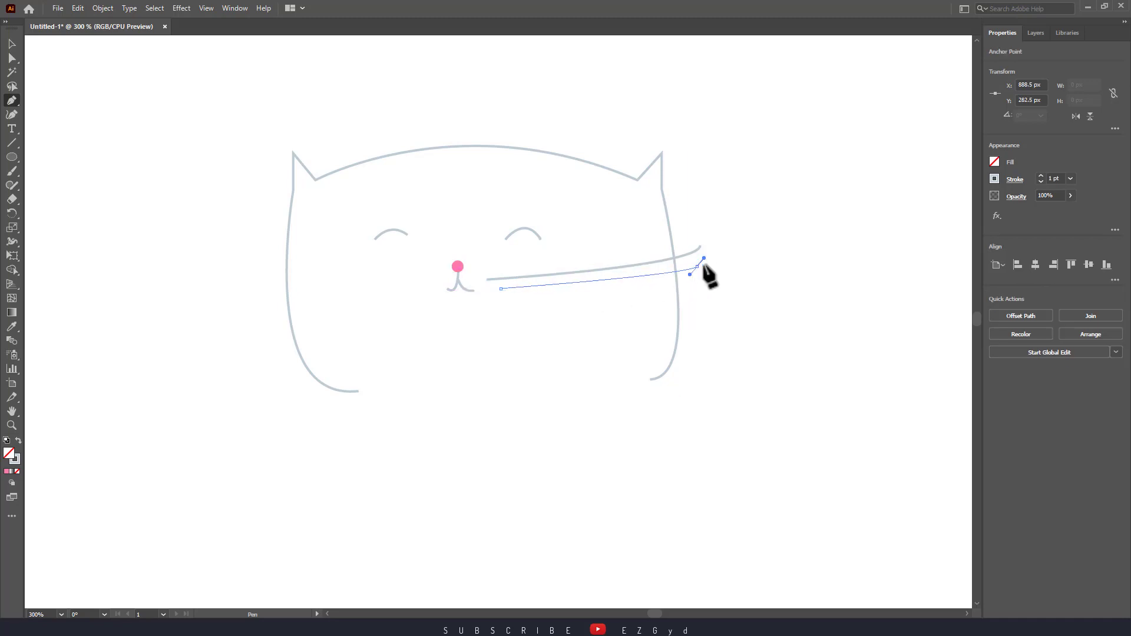
left_click(516, 296)
left_click_drag(705, 280, 717, 270)
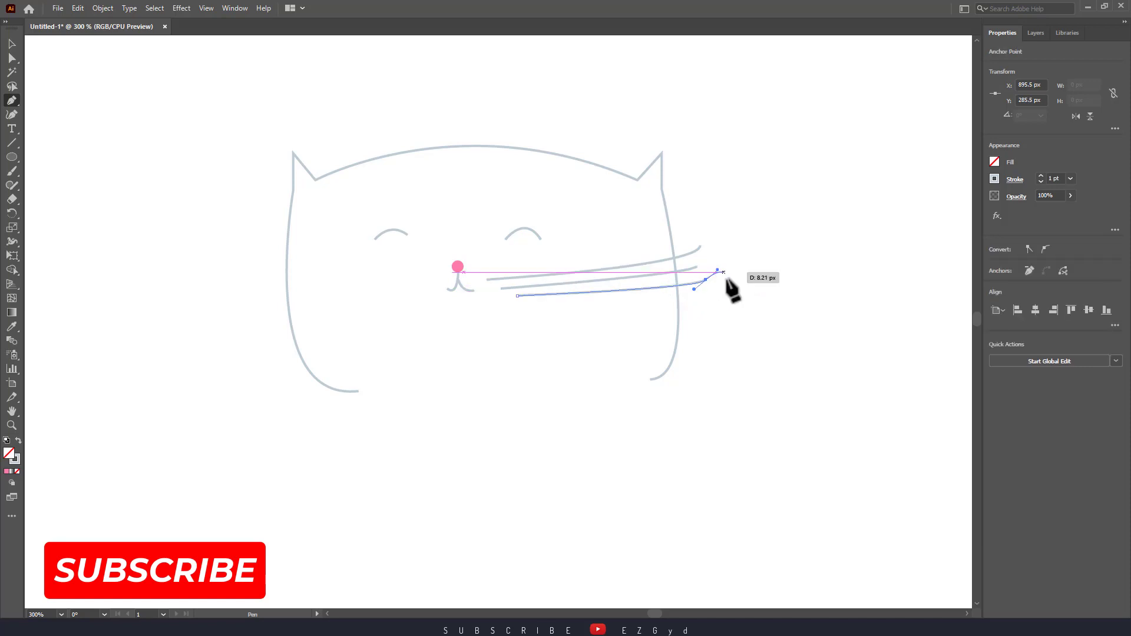
key("v")
left_click(754, 310)
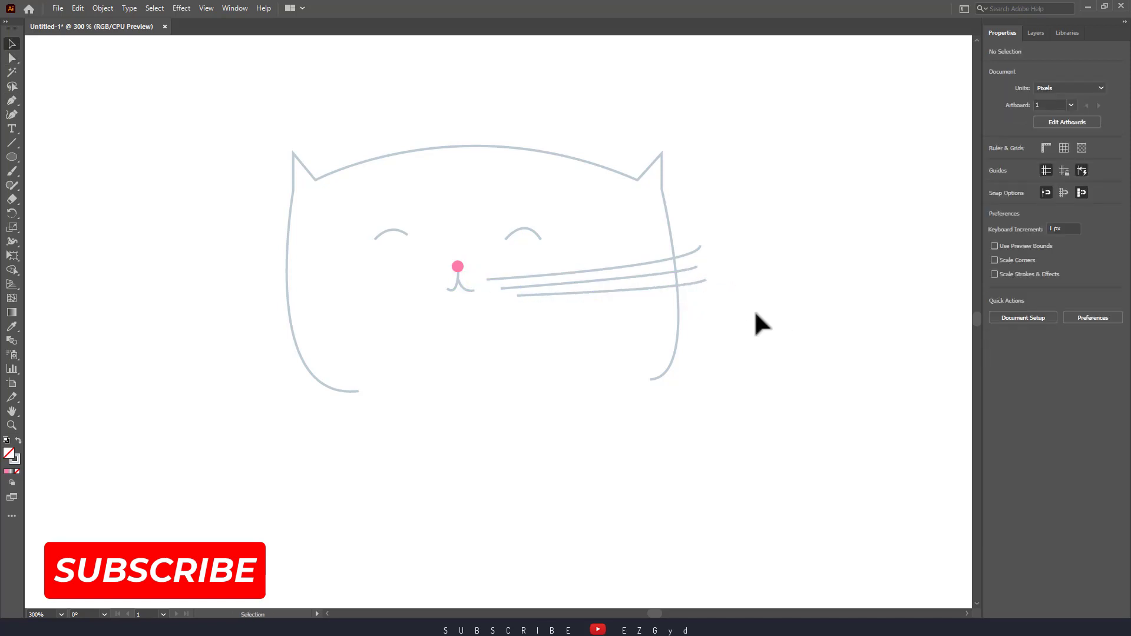
left_click(570, 292)
left_click_drag(557, 296, 542, 298)
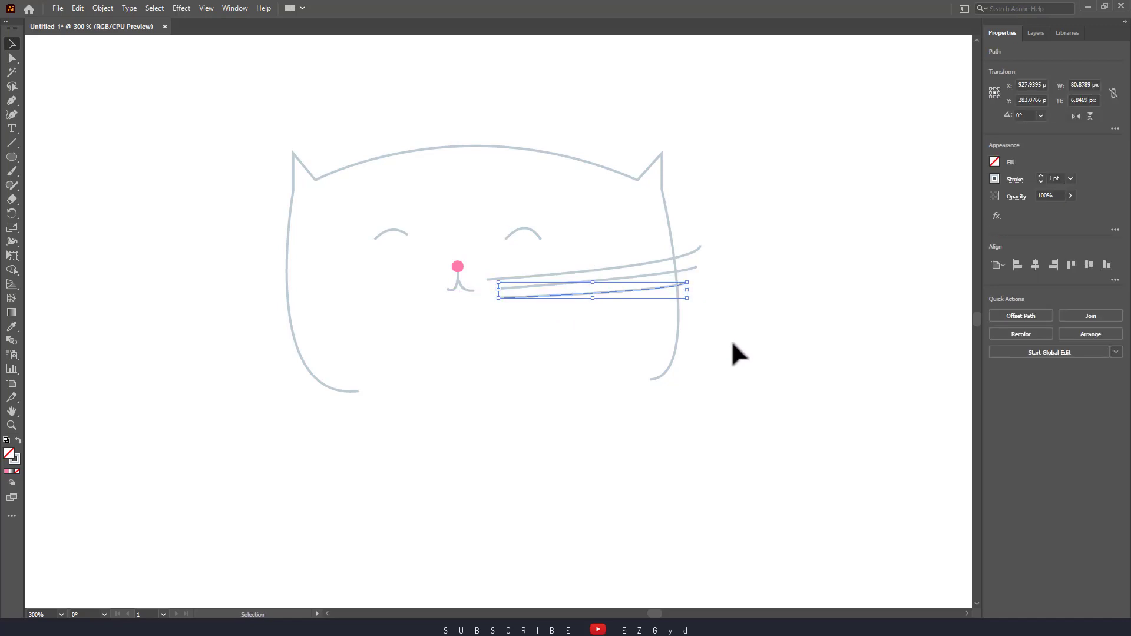
- Copy the three whiskers, paste in front, flip horizontally, and place the copy on the left cheek
left_click(732, 353)
left_click(577, 274)
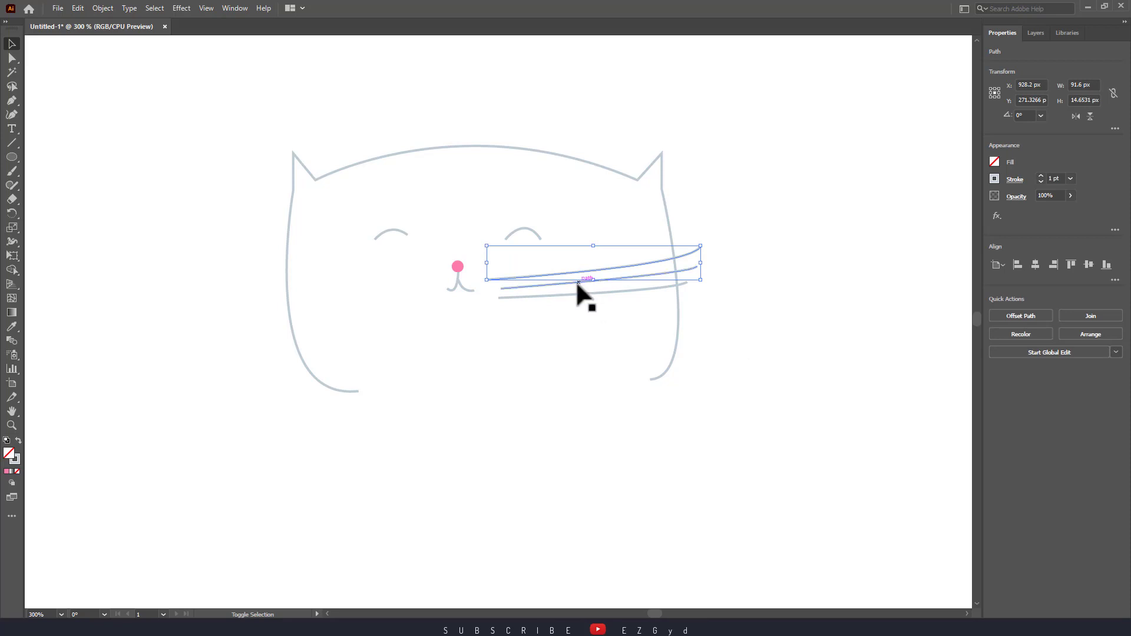
left_click(575, 281, "shift")
left_click(574, 292, "shift")
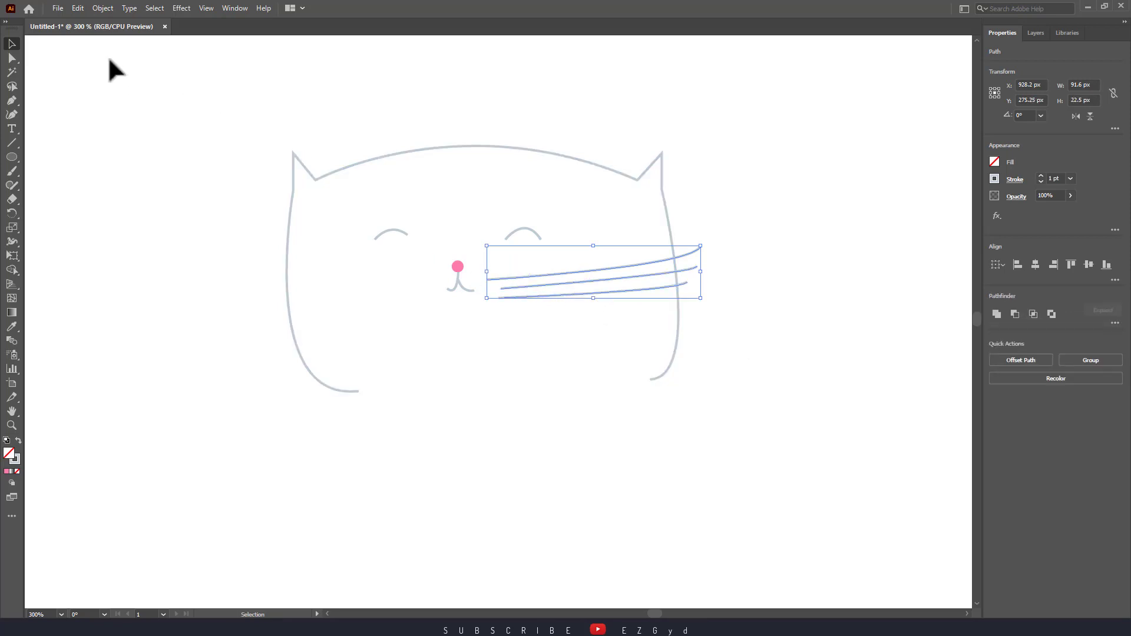
left_click(79, 9)
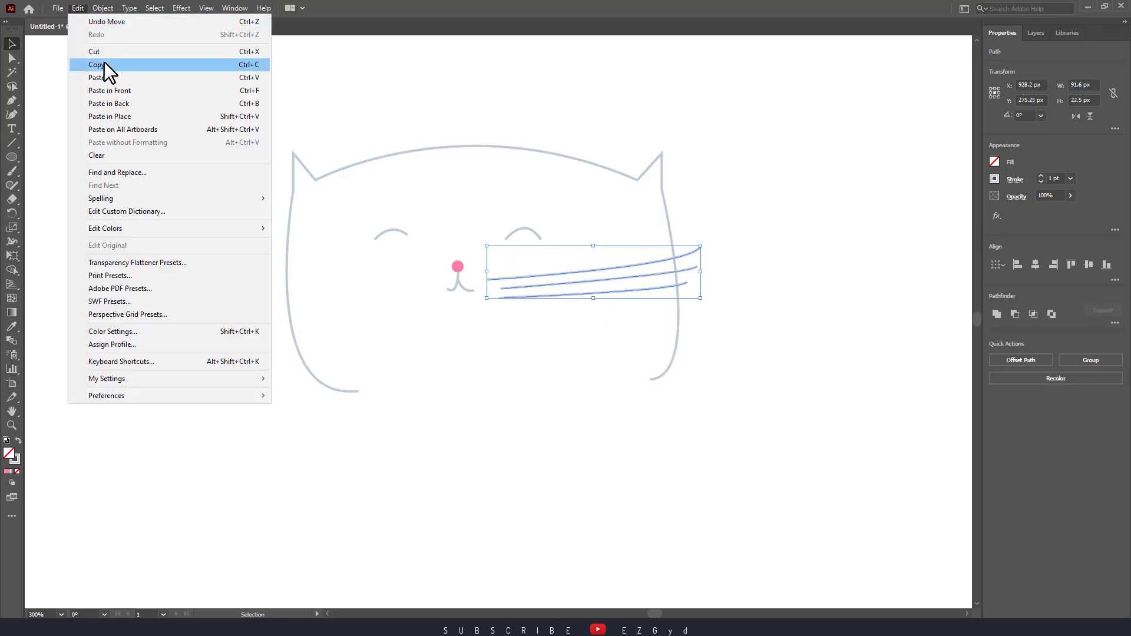
left_click(104, 61)
left_click(78, 13)
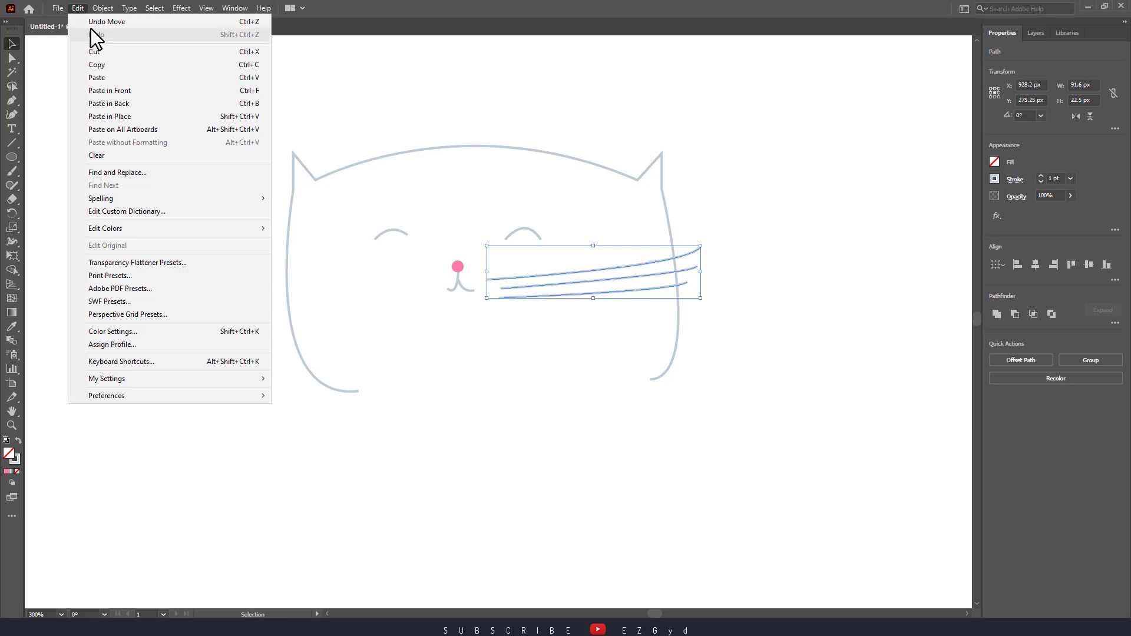
left_click(115, 89)
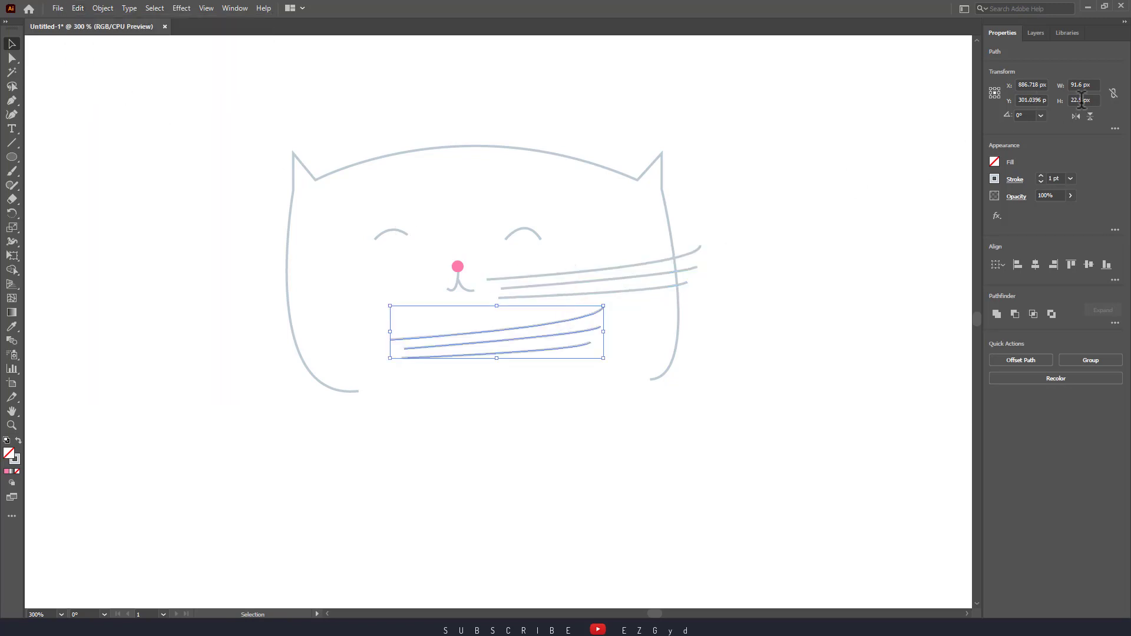
left_click(1076, 116)
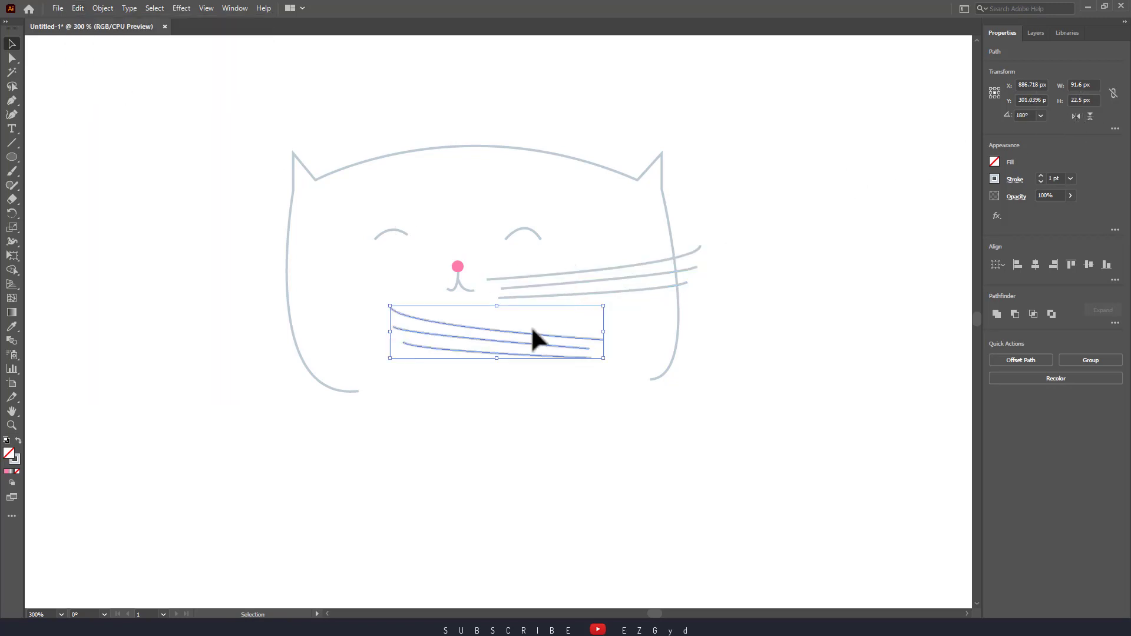
left_click_drag(499, 335, 343, 267)
left_click(848, 445)
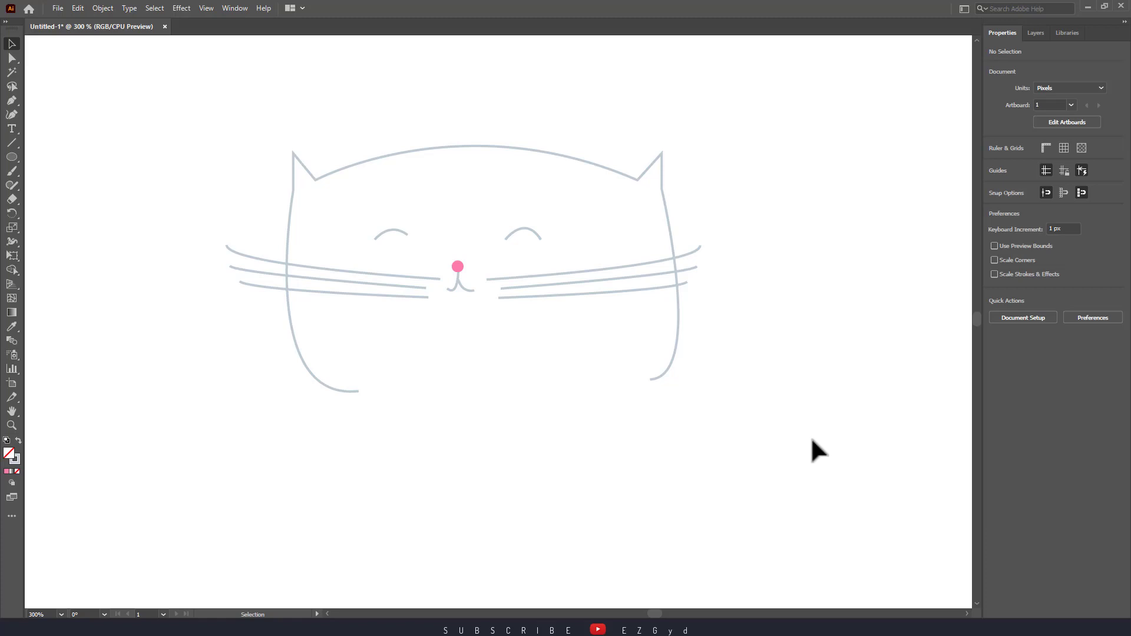
- Zoom out, pan toward the green shapes, and zoom back in on the blank area beside the cat
key("ctrl+minus")
key("ctrl+minus")
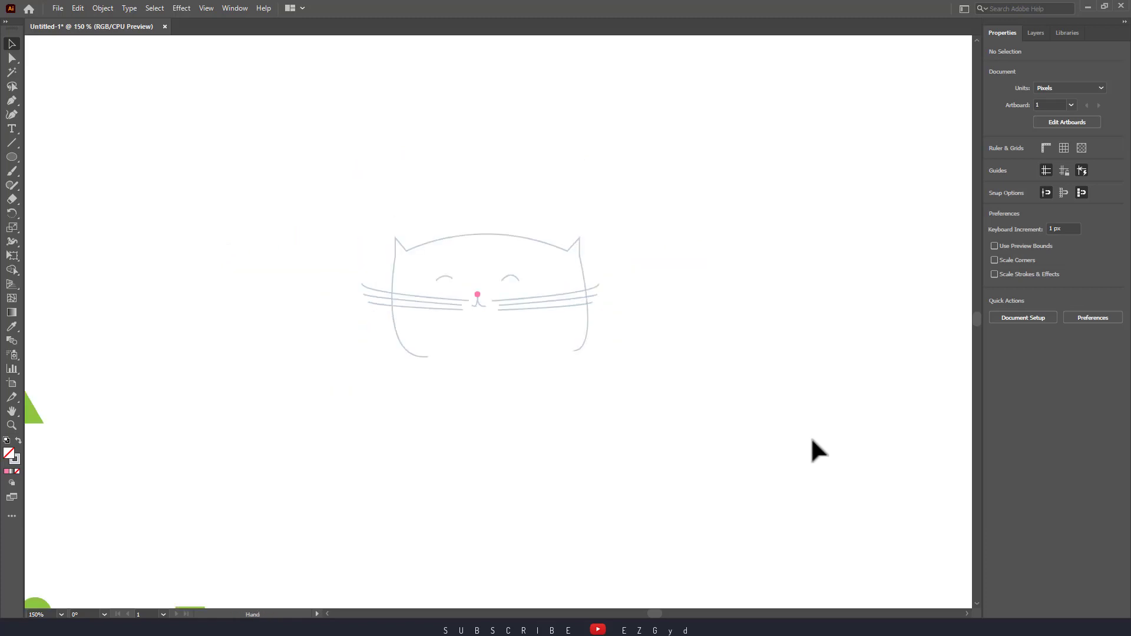
mouse_move(623, 445)
left_mouse_down()
mouse_move(589, 425)
mouse_move(584, 434)
left_mouse_up()
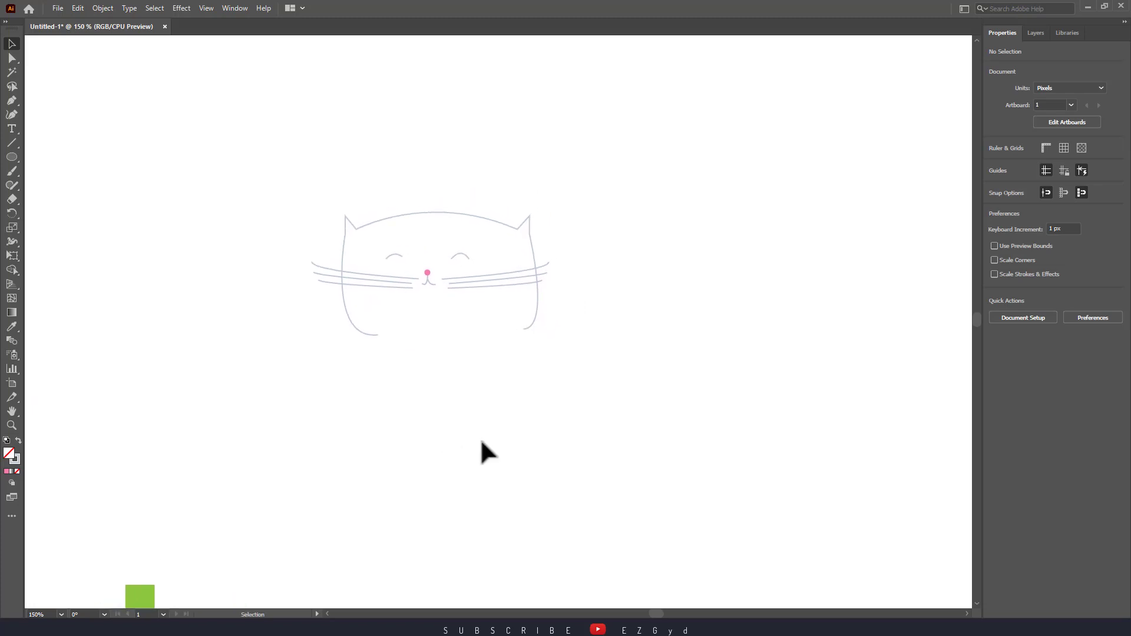
left_click_drag(516, 409, 496, 425)
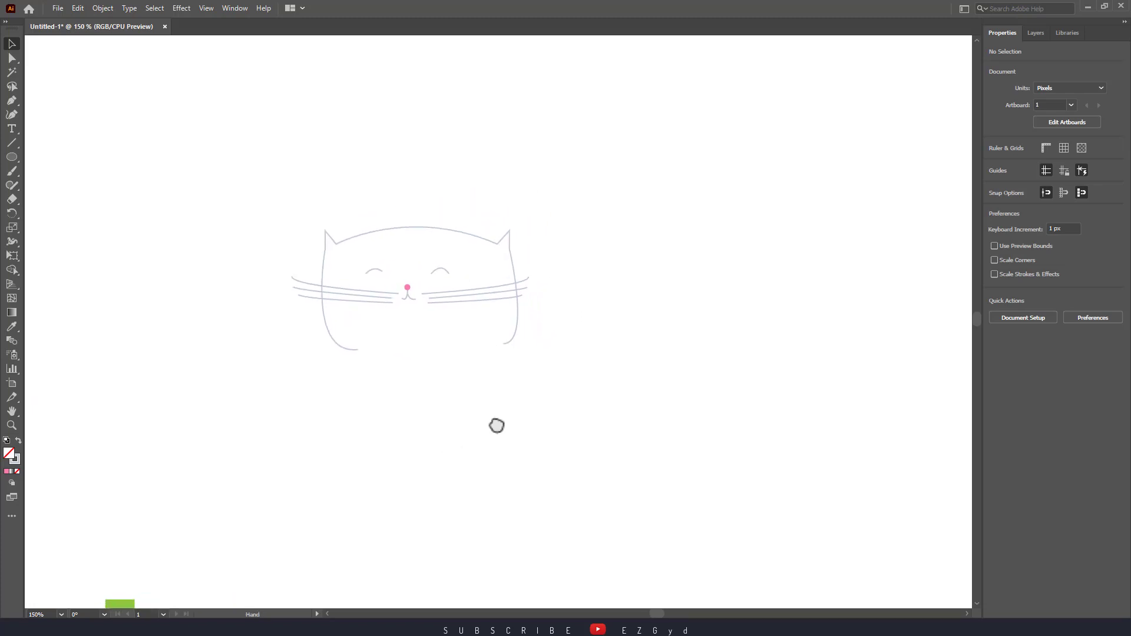
mouse_move(723, 412)
left_mouse_down()
mouse_move(596, 391)
mouse_move(836, 434)
left_mouse_up()
mouse_move(836, 495)
left_mouse_down()
mouse_move(948, 416)
mouse_move(942, 359)
left_mouse_up()
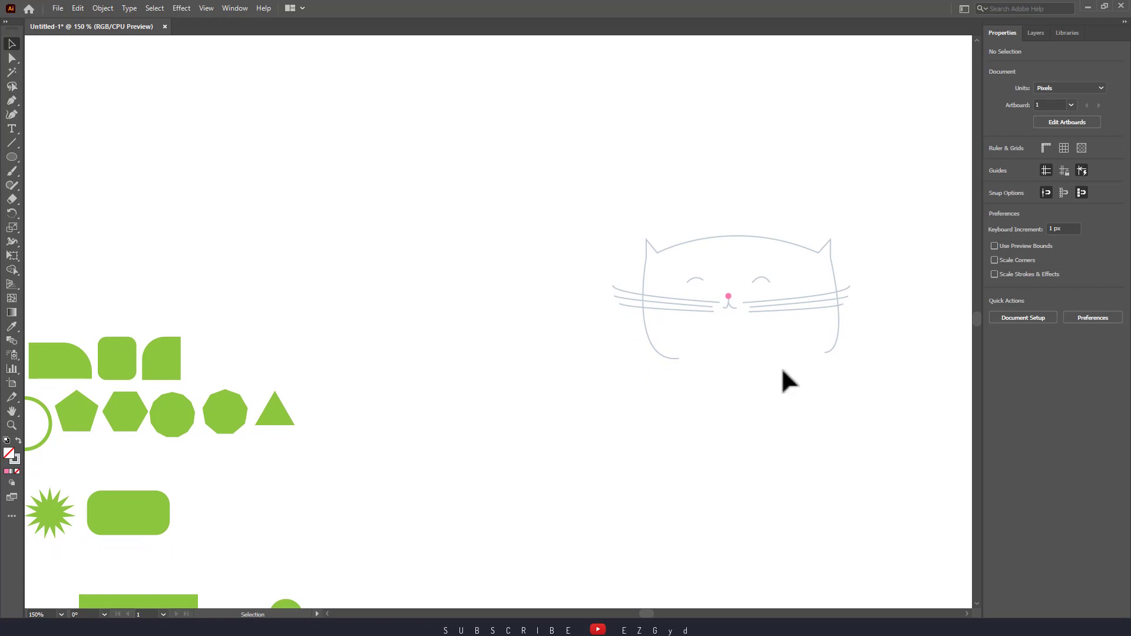
key("ctrl+plus")
left_click_drag(806, 368, 836, 337)
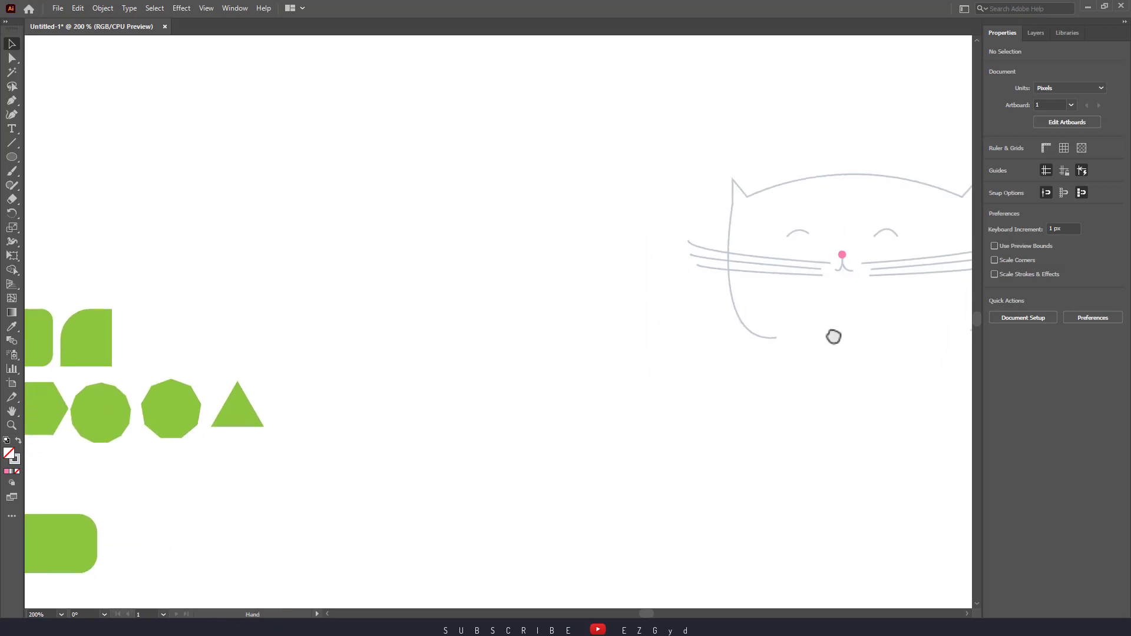
- Draw a circle in the empty space, add an overlapping copy, and select both
left_click(12, 157)
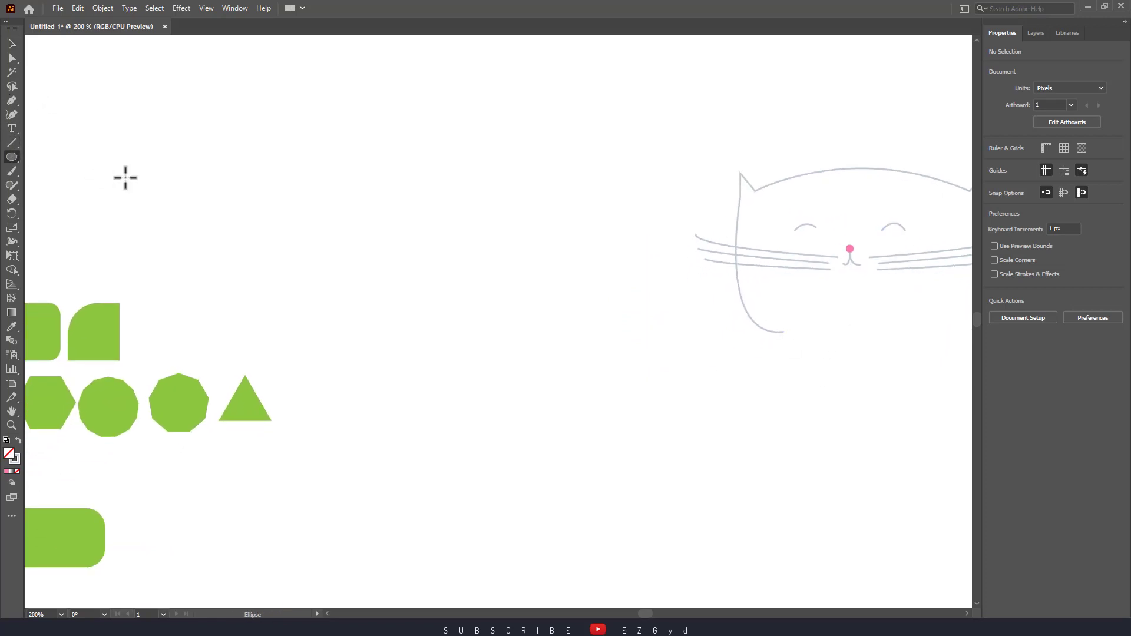
mouse_move(338, 186)
left_mouse_down()
mouse_move(437, 315)
mouse_move(475, 322)
mouse_move(414, 299)
mouse_move(484, 315)
mouse_move(422, 313)
left_mouse_up()
key("v")
left_click(483, 357)
left_click_drag(498, 353, 291, 172)
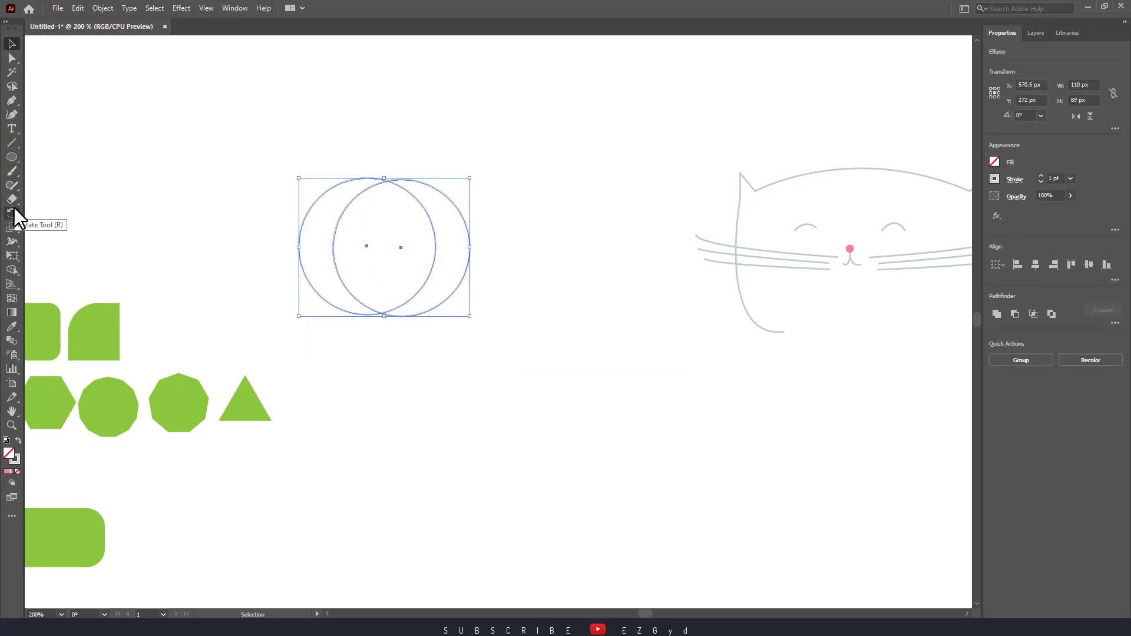
- Merge the overlap with Shape Builder and move the crescent free of the circle
left_click(12, 270)
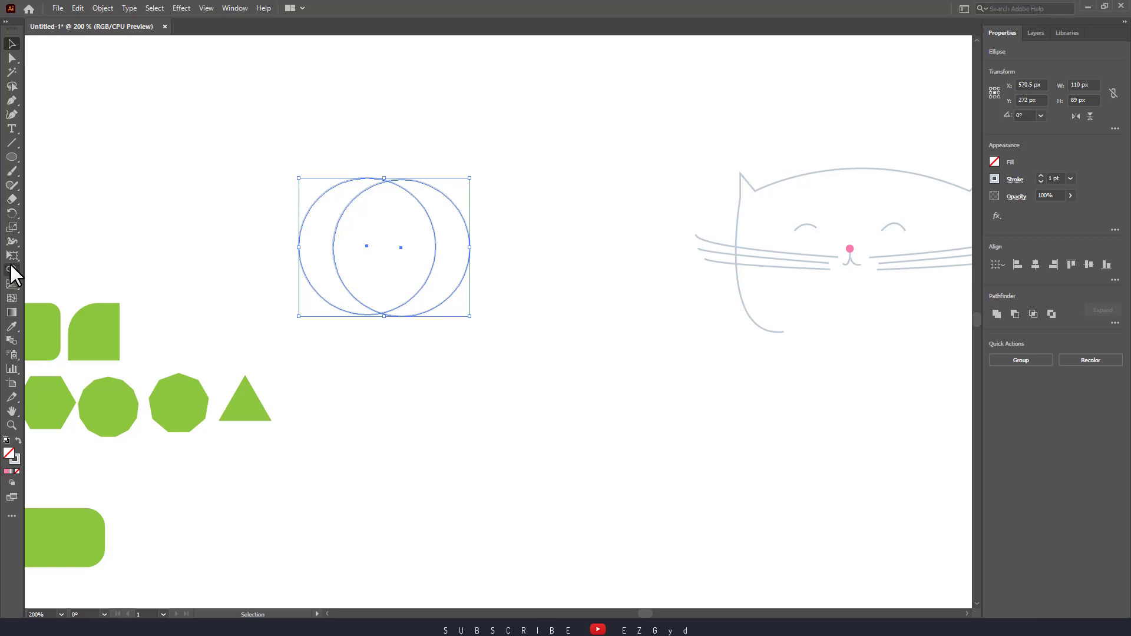
left_click_drag(377, 256, 485, 282)
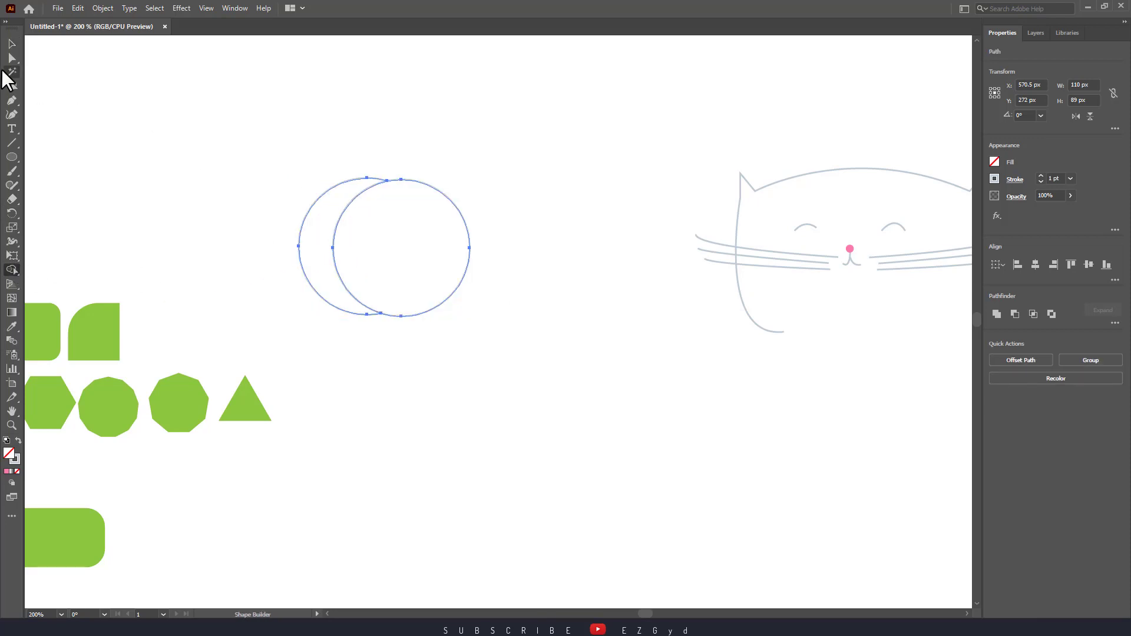
left_click(12, 44)
left_click(400, 200)
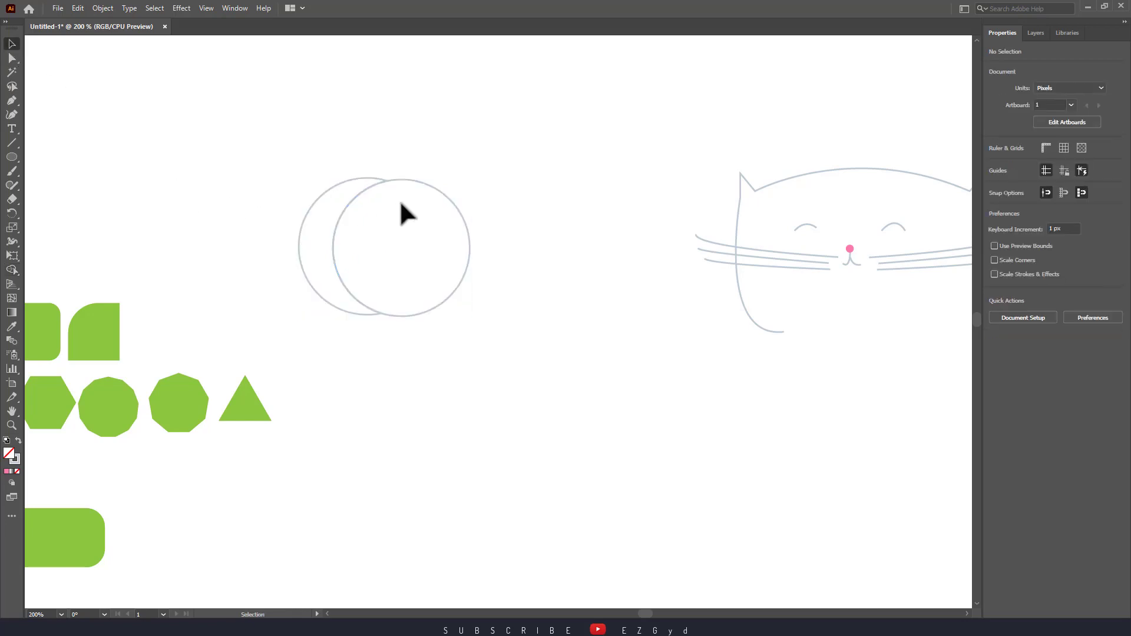
left_click(425, 182)
double_click(316, 204)
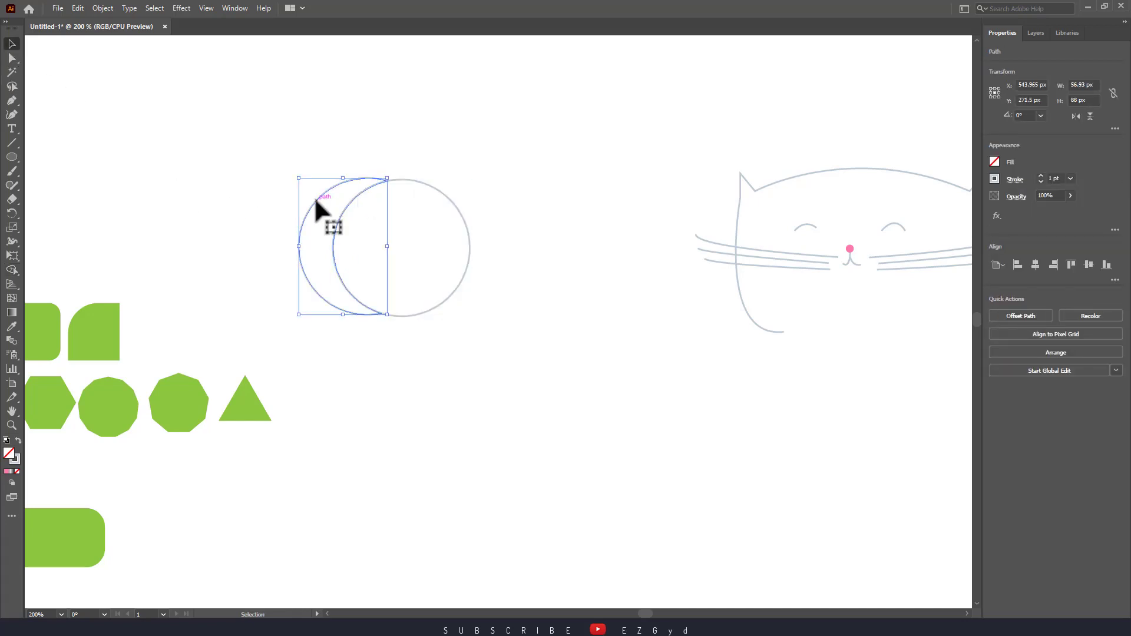
left_click_drag(300, 223, 269, 221)
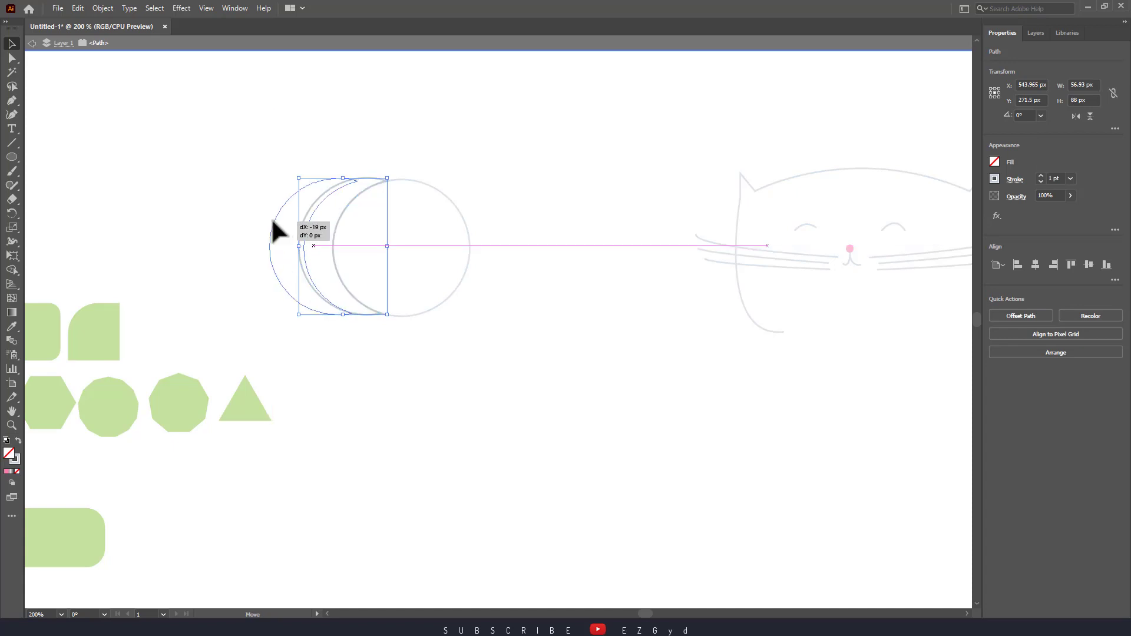
left_click(330, 327)
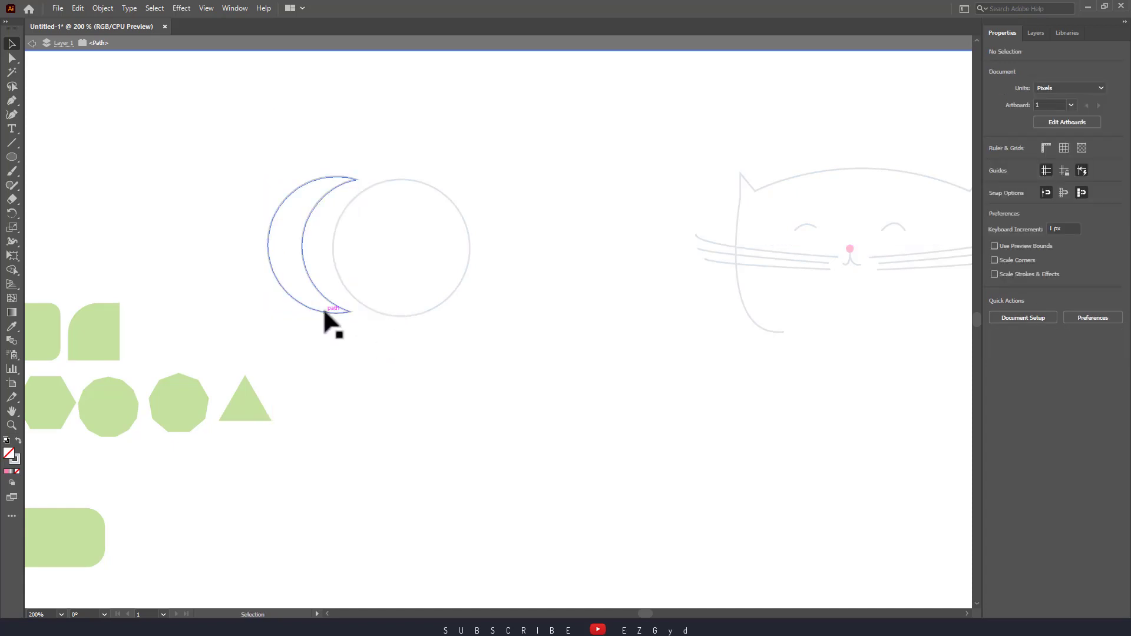
left_click_drag(323, 309, 453, 475)
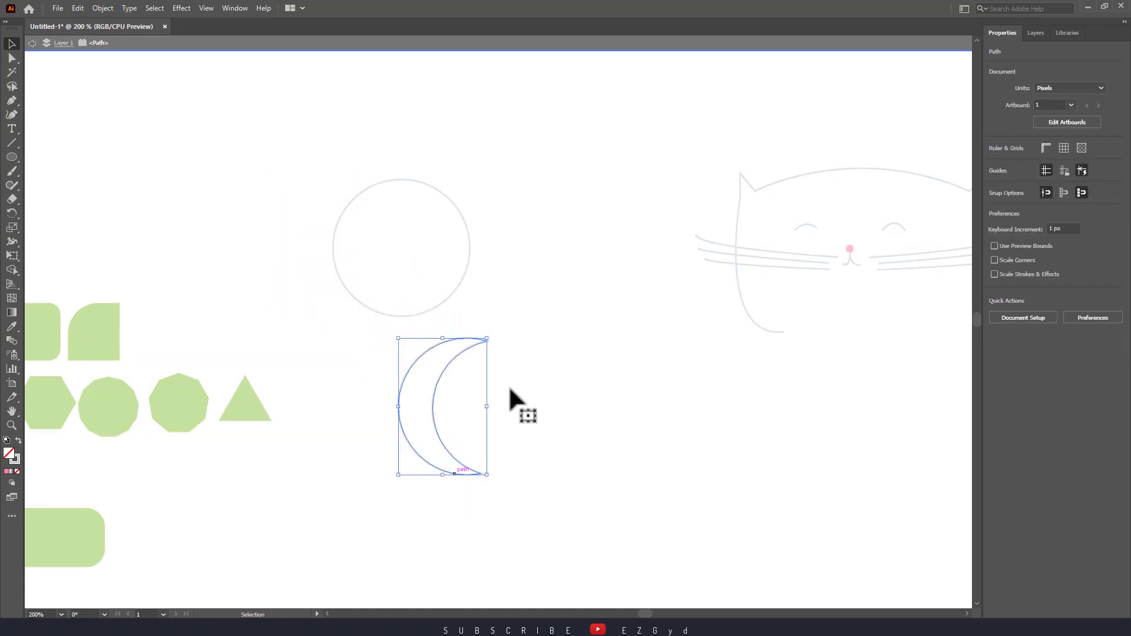
left_click(554, 389)
left_click_drag(568, 333, 564, 260)
key("ctrl+plus")
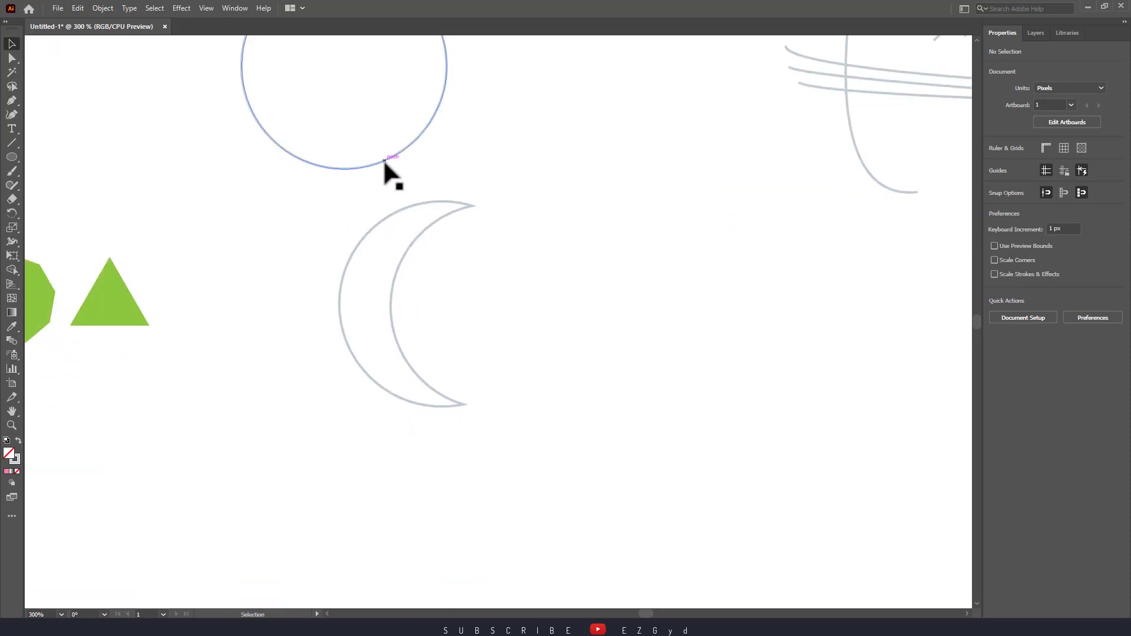
- Delete the leftover circle and rotate the crescent moon about 27 degrees
left_click(384, 160)
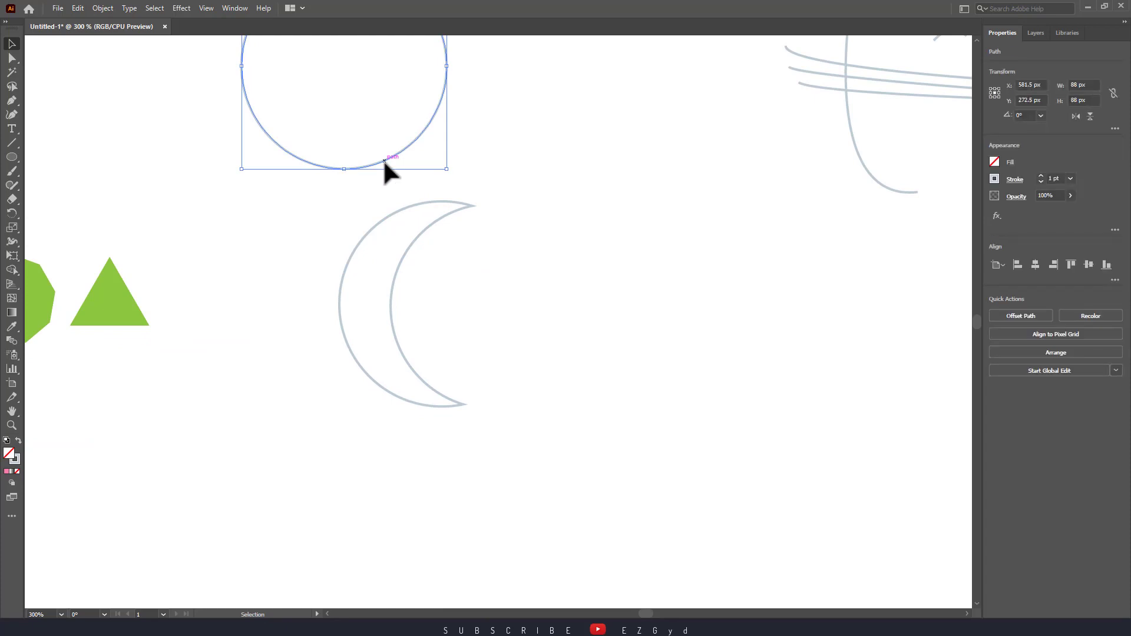
key("Delete")
left_click(397, 214)
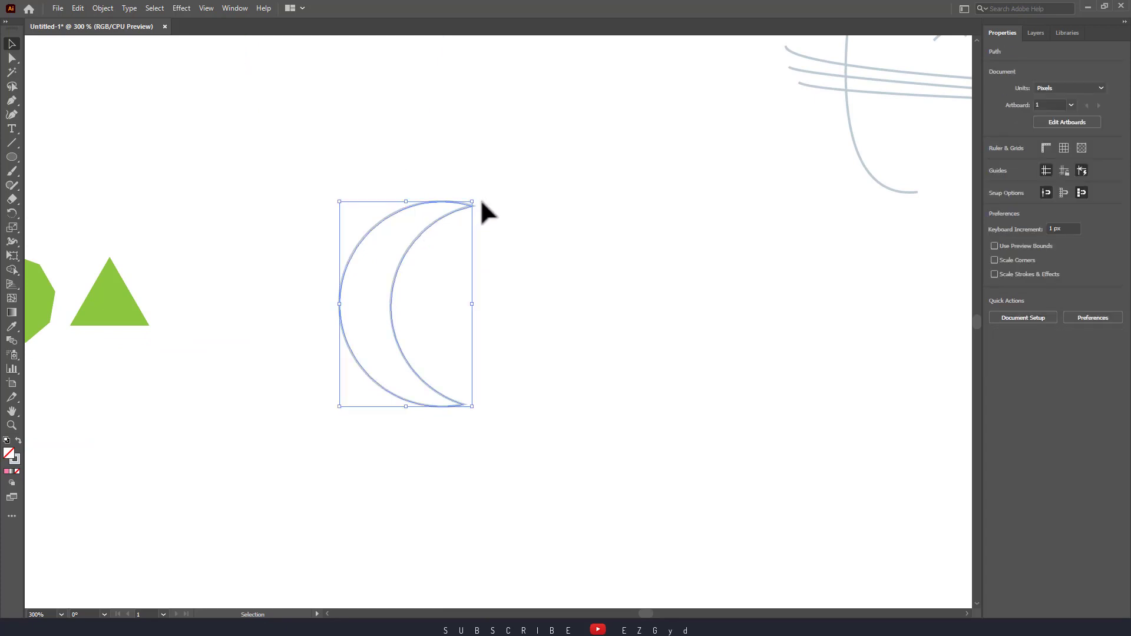
left_click_drag(474, 194, 420, 167)
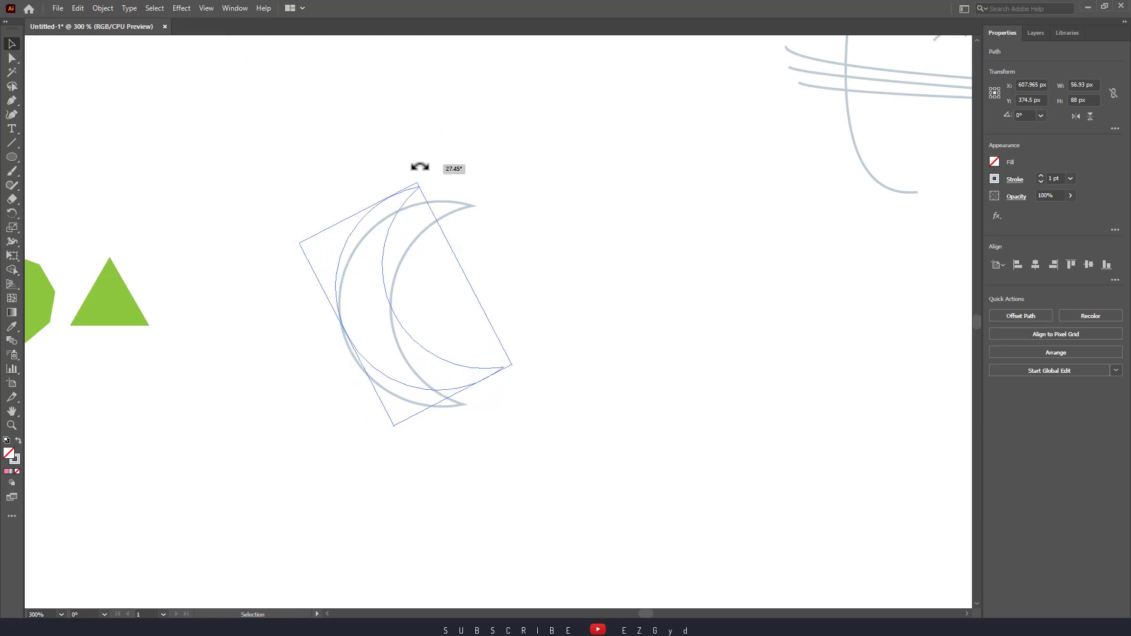
left_click(600, 234)
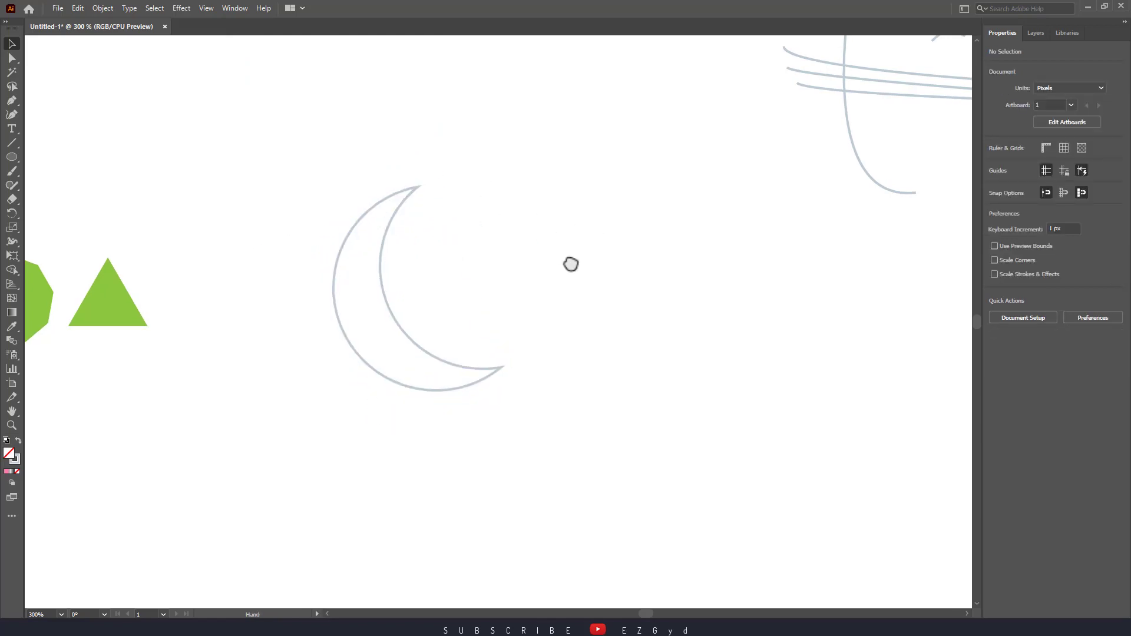
left_click_drag(570, 264, 438, 185)
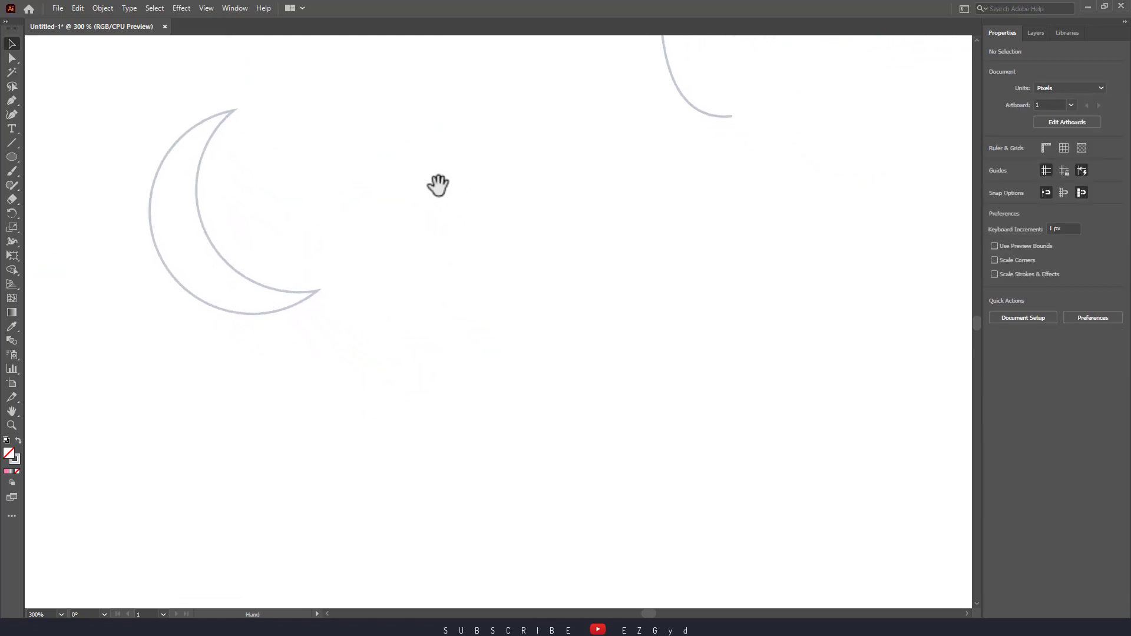
- Draw a circle right of the moon and place overlapping copies beside it
left_click(12, 158)
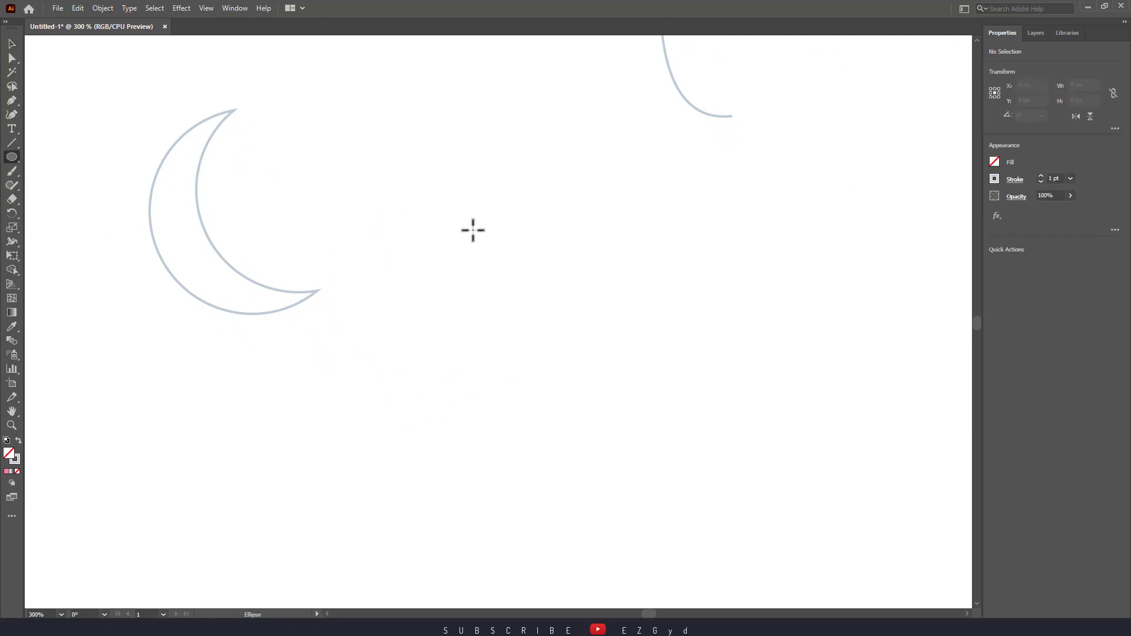
left_click_drag(472, 224, 630, 395)
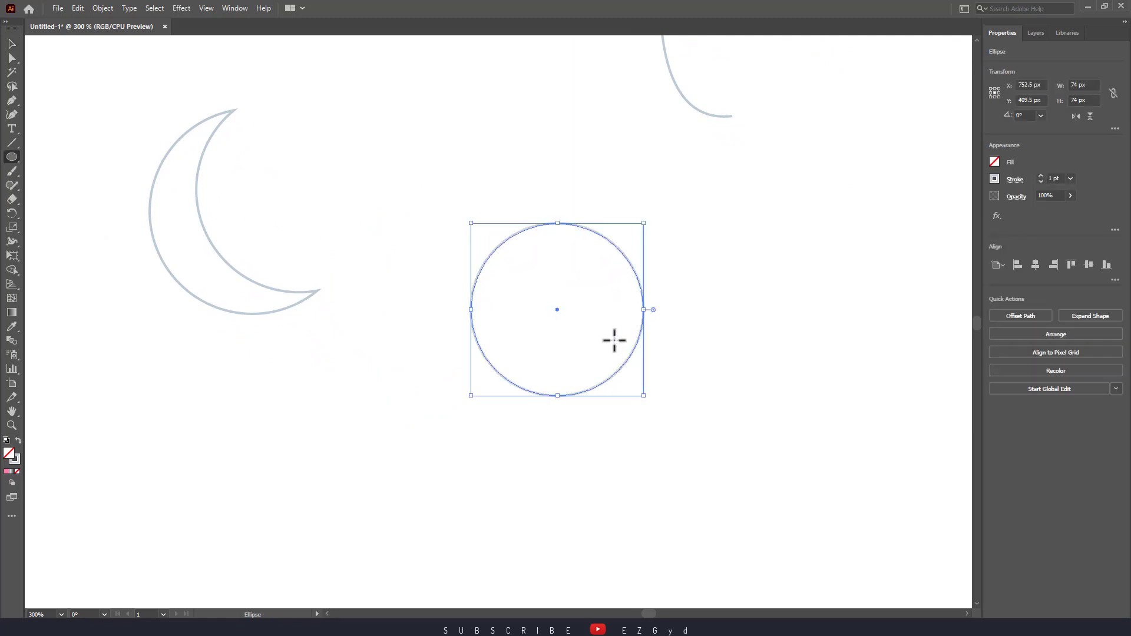
key("v")
mouse_move(623, 361)
left_mouse_down()
mouse_move(605, 352)
mouse_move(678, 337)
mouse_move(704, 309)
mouse_move(804, 331)
left_mouse_up()
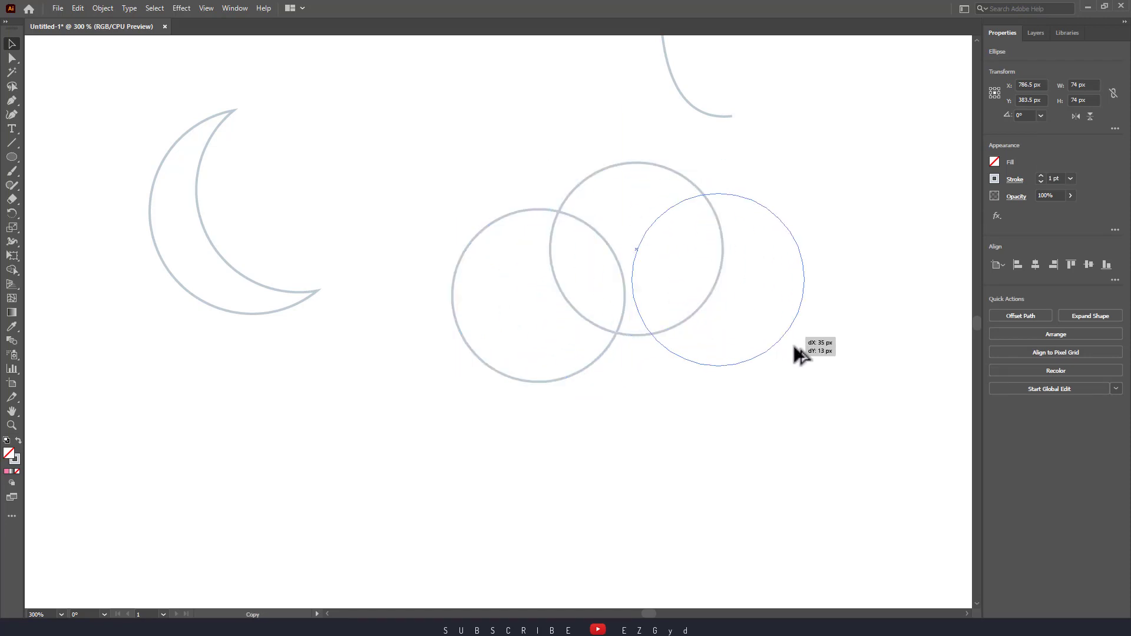
mouse_move(797, 324)
left_mouse_down()
mouse_move(870, 360)
mouse_move(868, 372)
left_mouse_up()
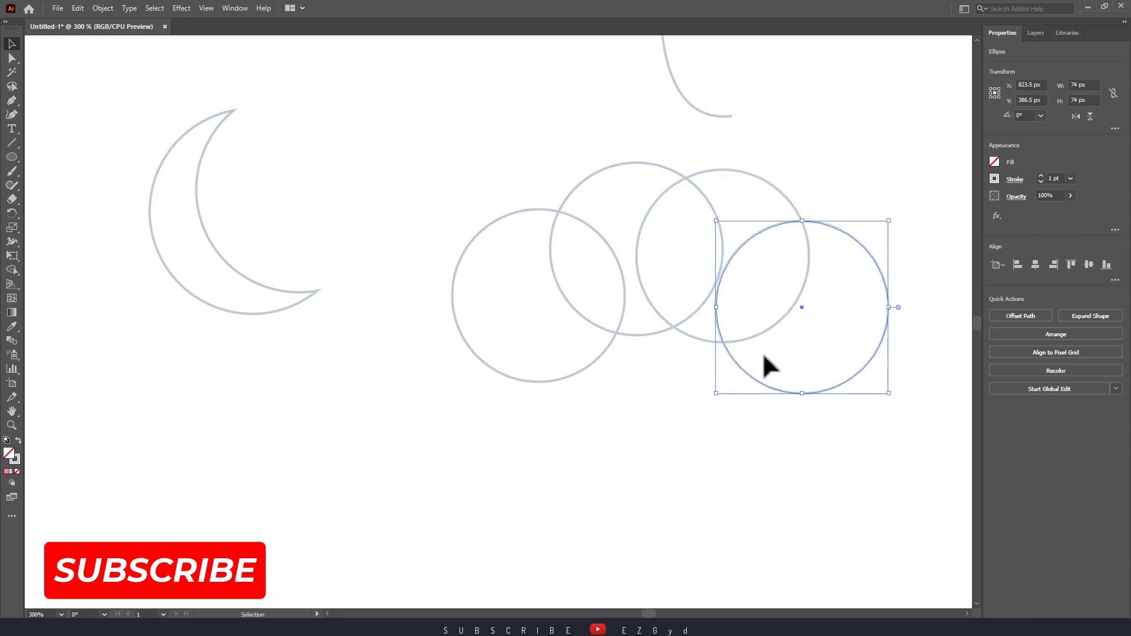
- Draw a flat line under the circles and merge everything into a cloud with Shape Builder
left_click(9, 144)
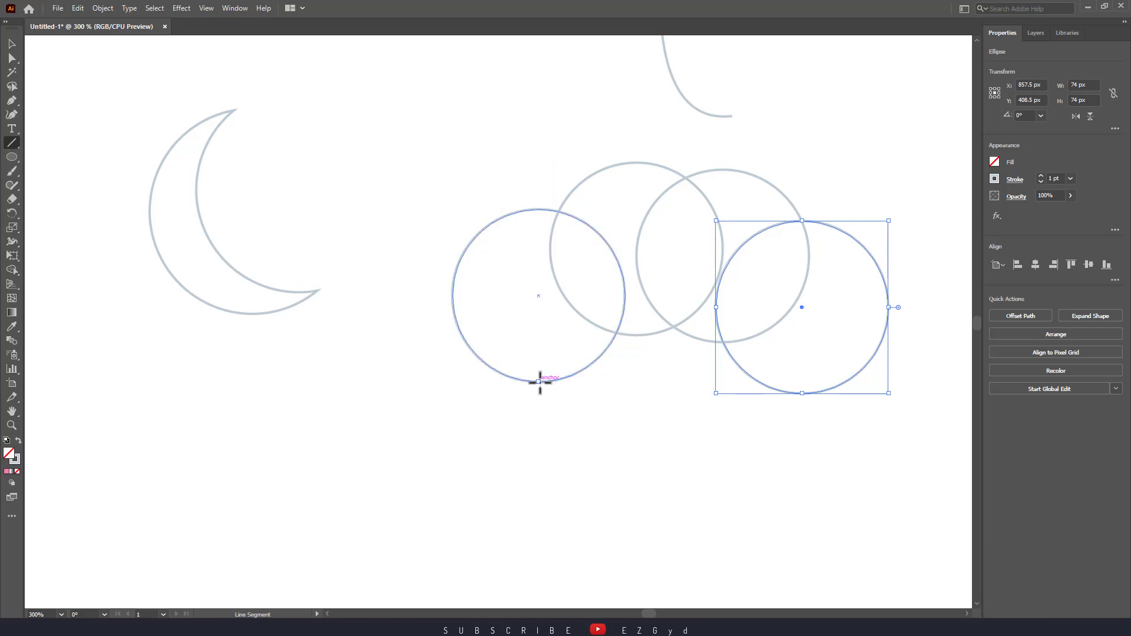
left_click_drag(538, 381, 803, 393)
left_click(13, 43)
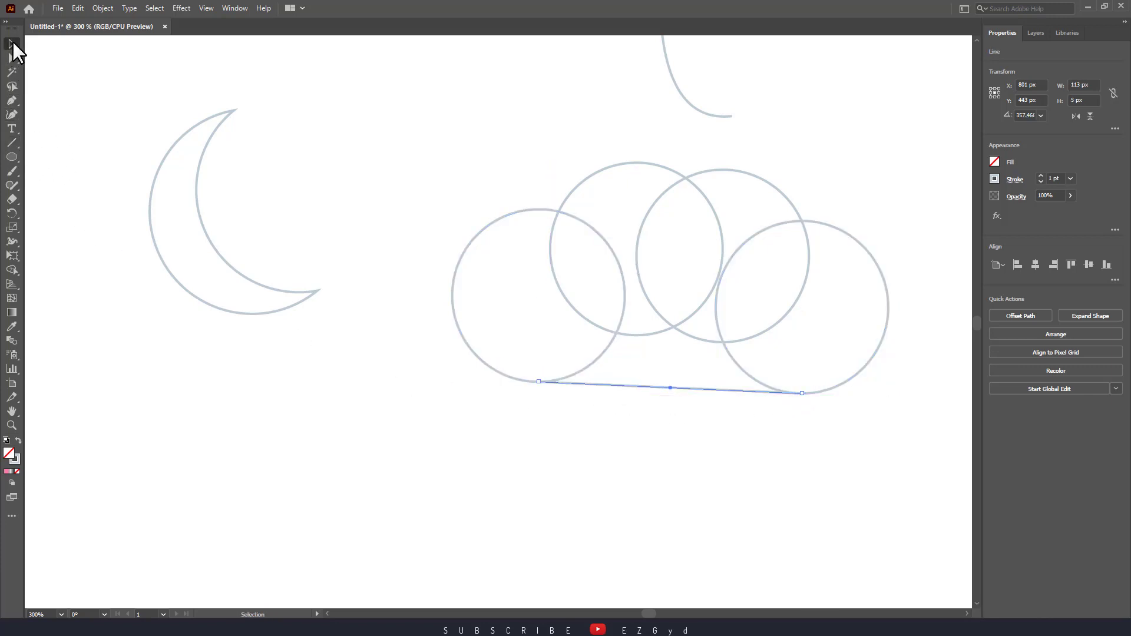
left_click_drag(464, 183, 881, 471)
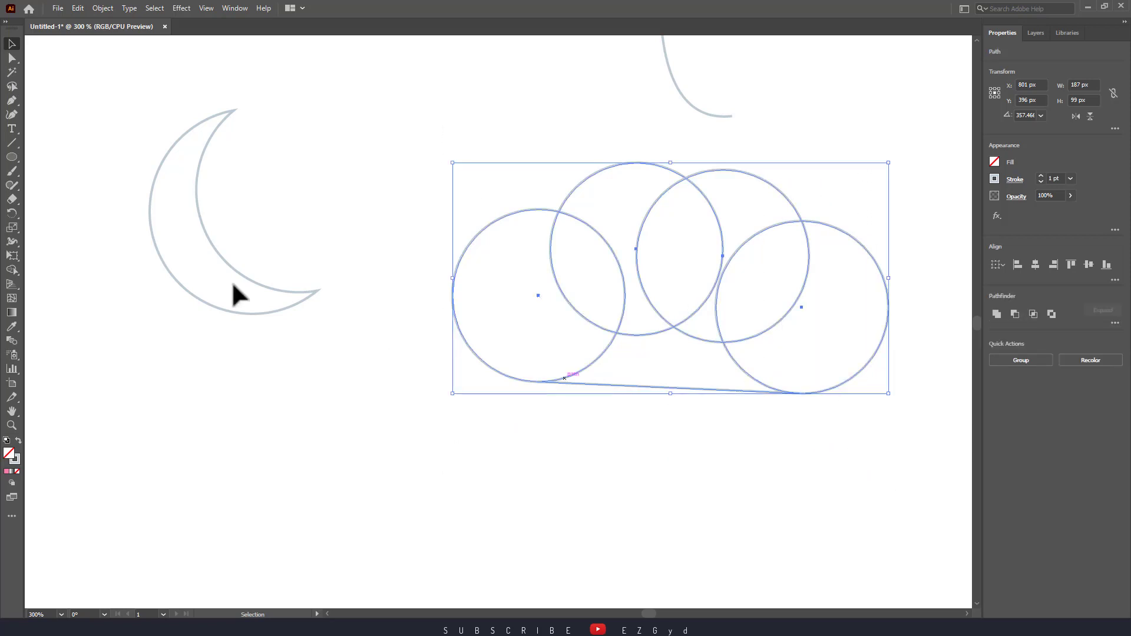
left_click(11, 269)
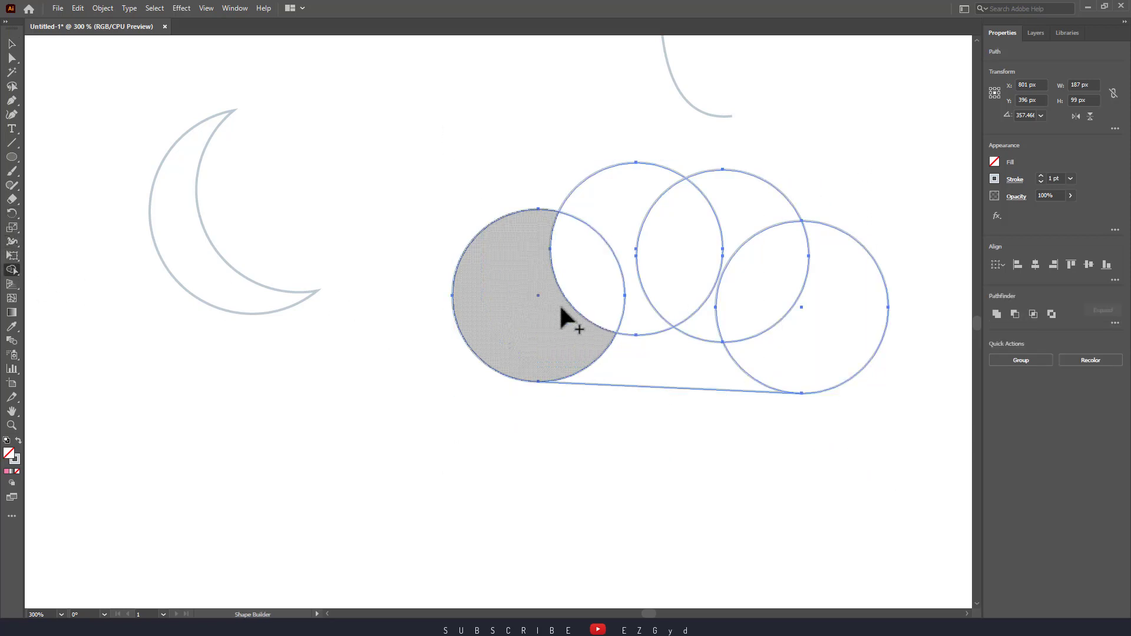
mouse_move(561, 308)
left_mouse_down()
mouse_move(717, 355)
mouse_move(575, 356)
left_mouse_up()
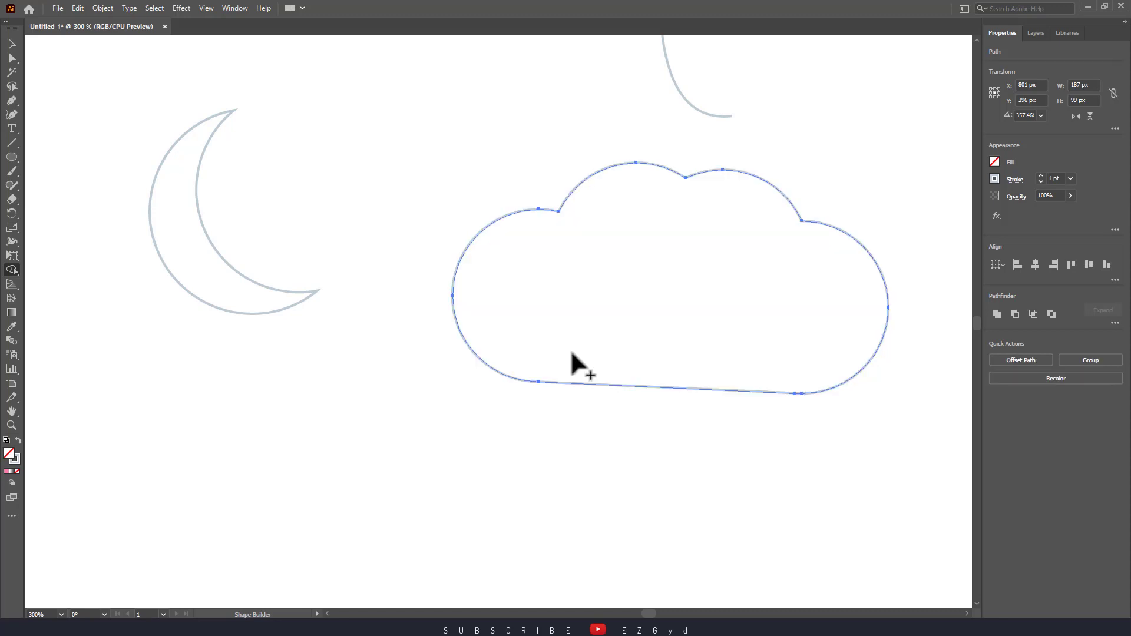
- Rotate the cloud about 4 degrees and move it left beside the moon
key("v")
left_click(569, 439)
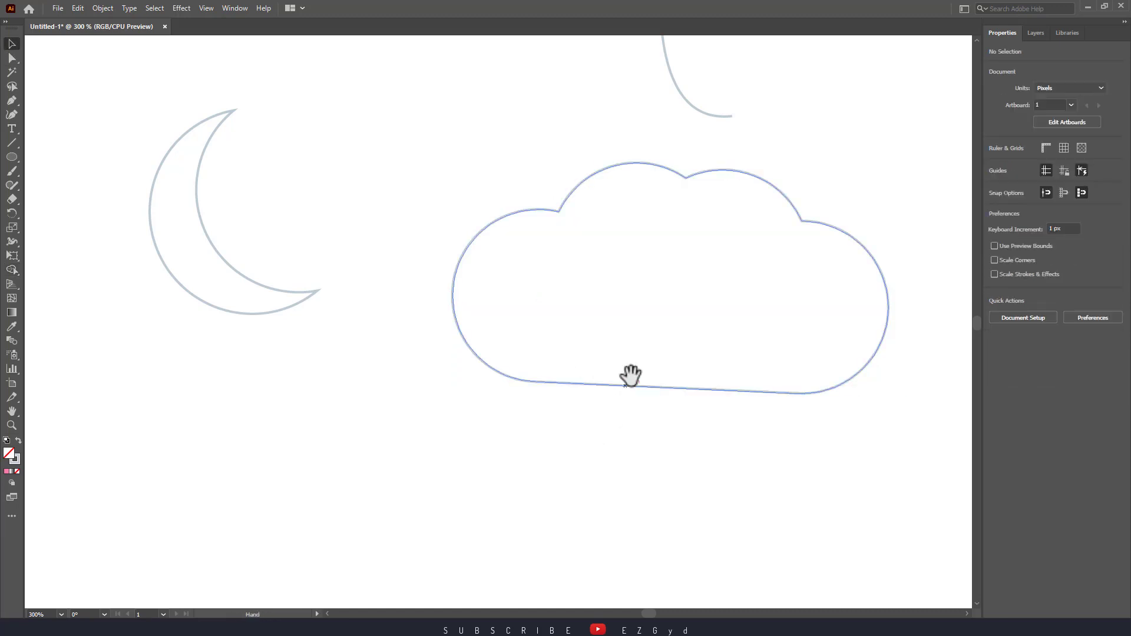
left_click(480, 361)
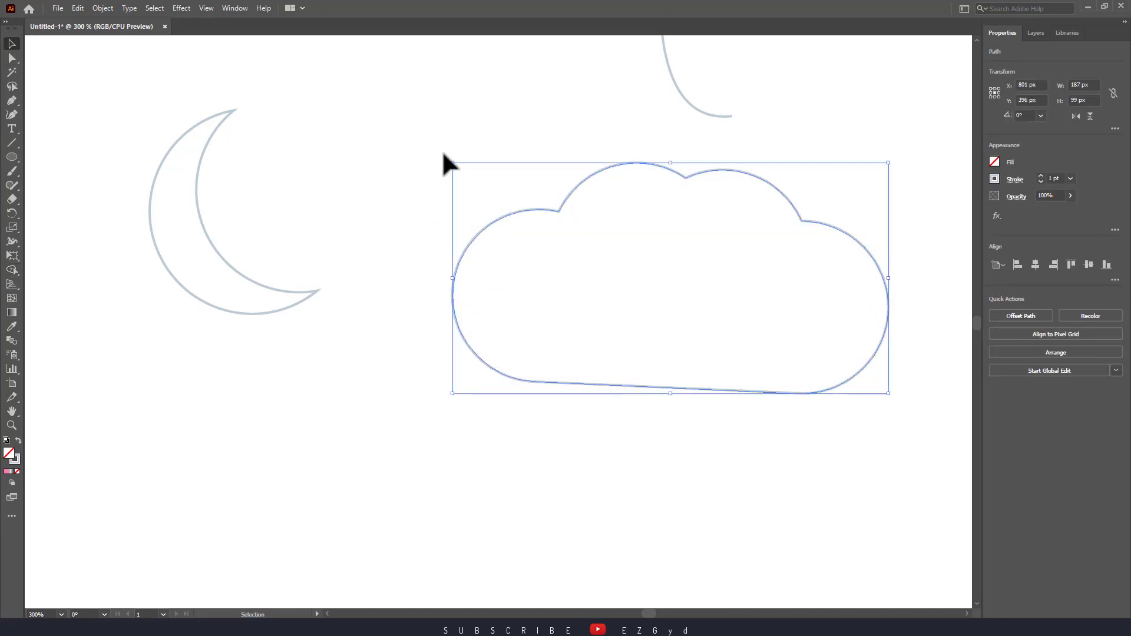
left_click_drag(450, 157, 436, 174)
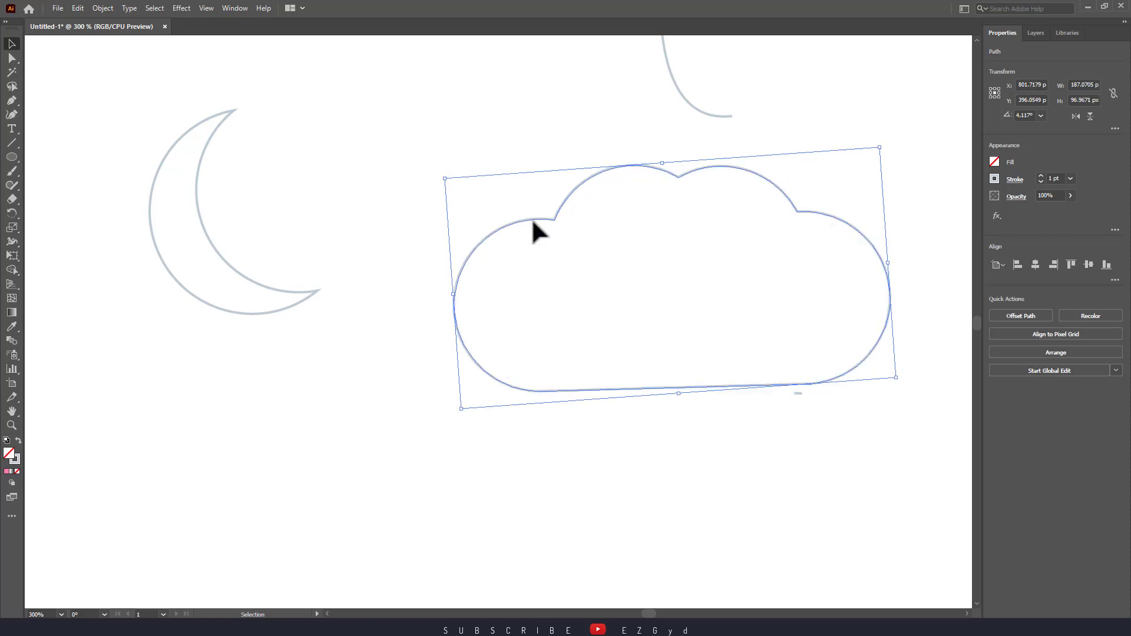
left_click_drag(535, 232, 441, 223)
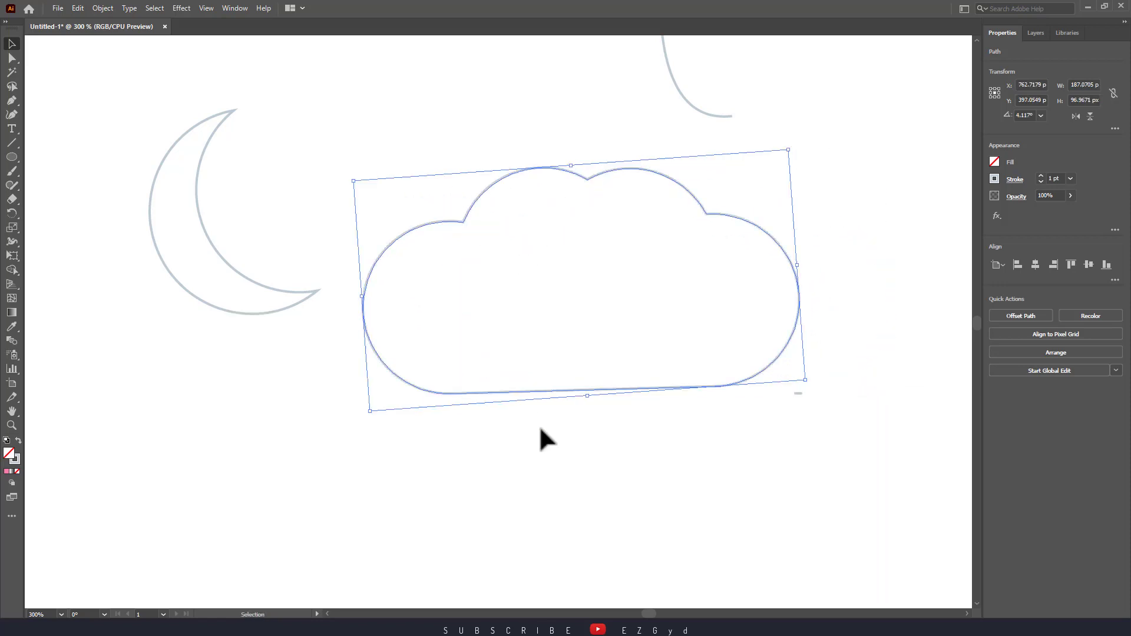
left_click(303, 326)
- Lower the moon slightly and zoom out to fit all the artwork
left_click_drag(289, 330, 273, 379)
left_click(438, 471)
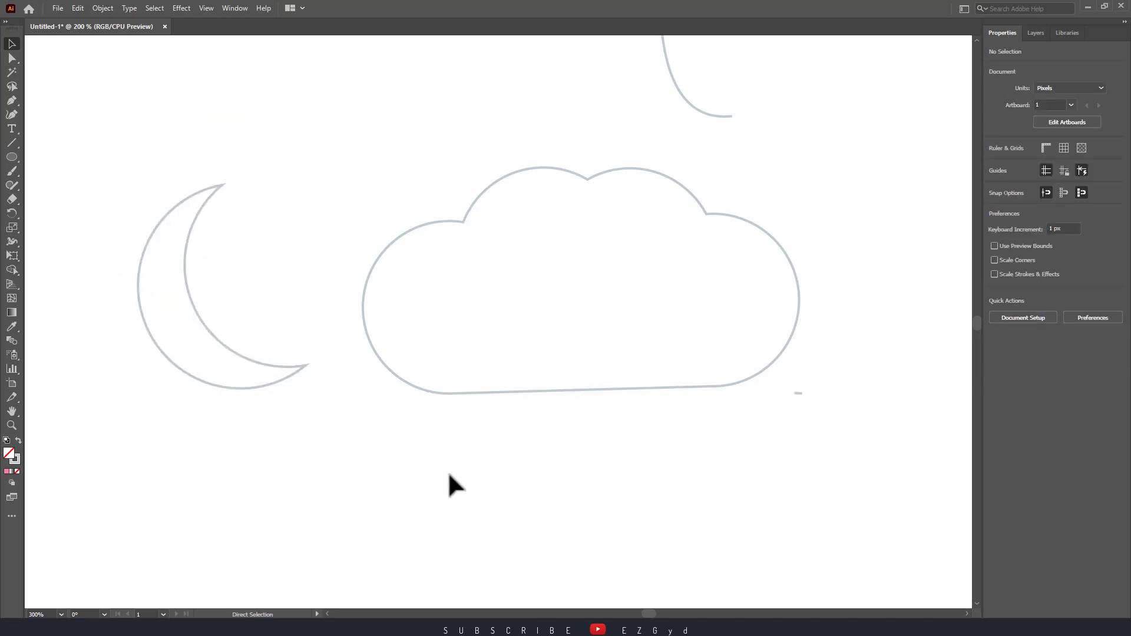
key("ctrl+1")
left_click_drag(533, 459, 630, 483)
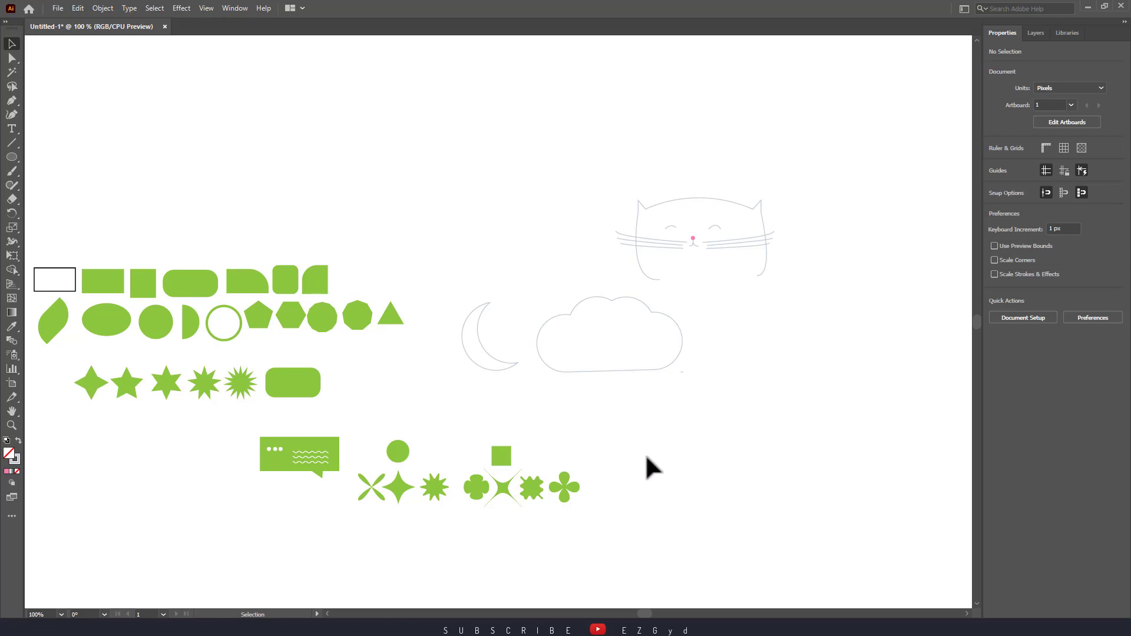
- Shift the outlines right and move the green shape rows up beneath the star row
mouse_move(463, 190)
left_mouse_down()
mouse_move(714, 374)
mouse_move(790, 340)
mouse_move(864, 280)
left_mouse_up()
left_click(167, 236)
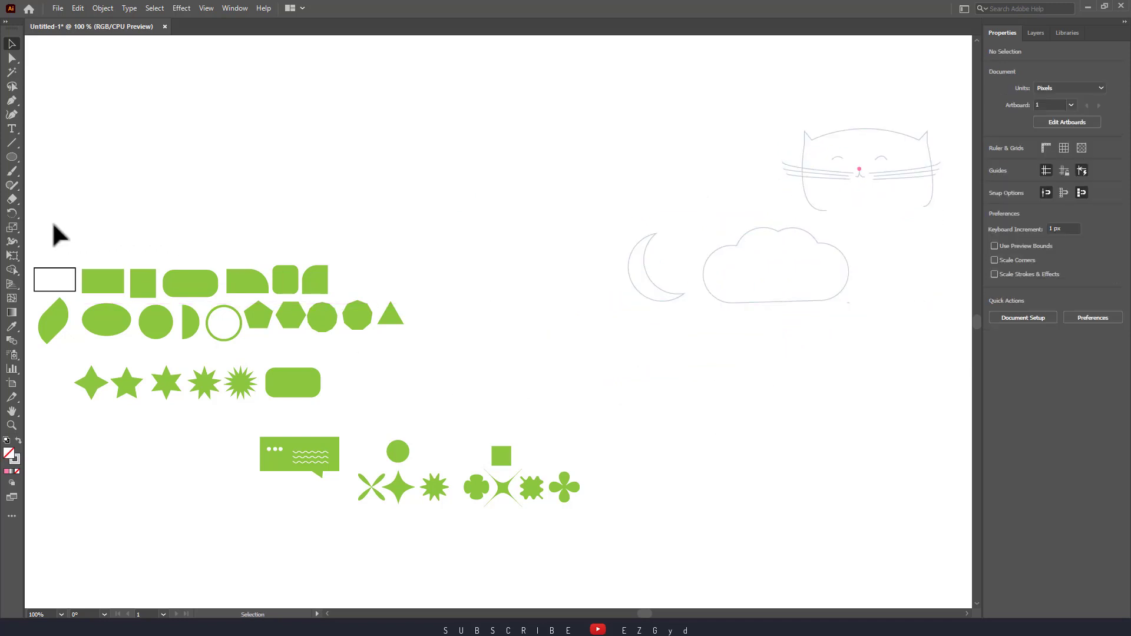
mouse_move(59, 236)
left_mouse_down()
mouse_move(340, 397)
mouse_move(471, 421)
left_mouse_up()
mouse_move(303, 388)
left_mouse_down()
mouse_move(445, 247)
mouse_move(449, 265)
left_mouse_up()
left_click_drag(242, 395, 683, 571)
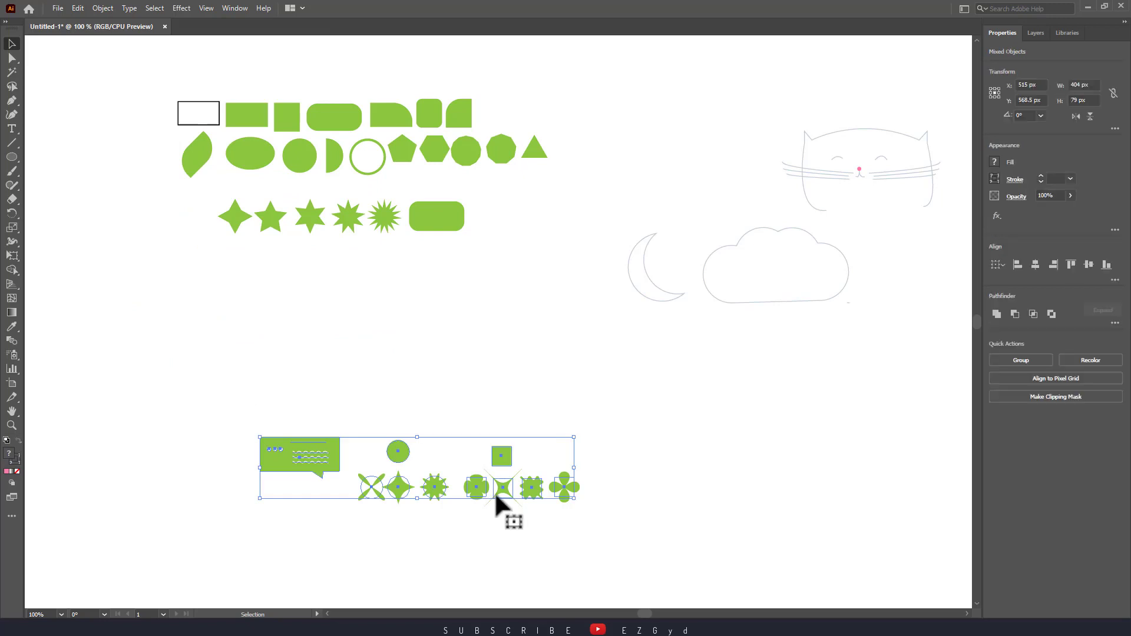
left_click_drag(494, 491, 416, 319)
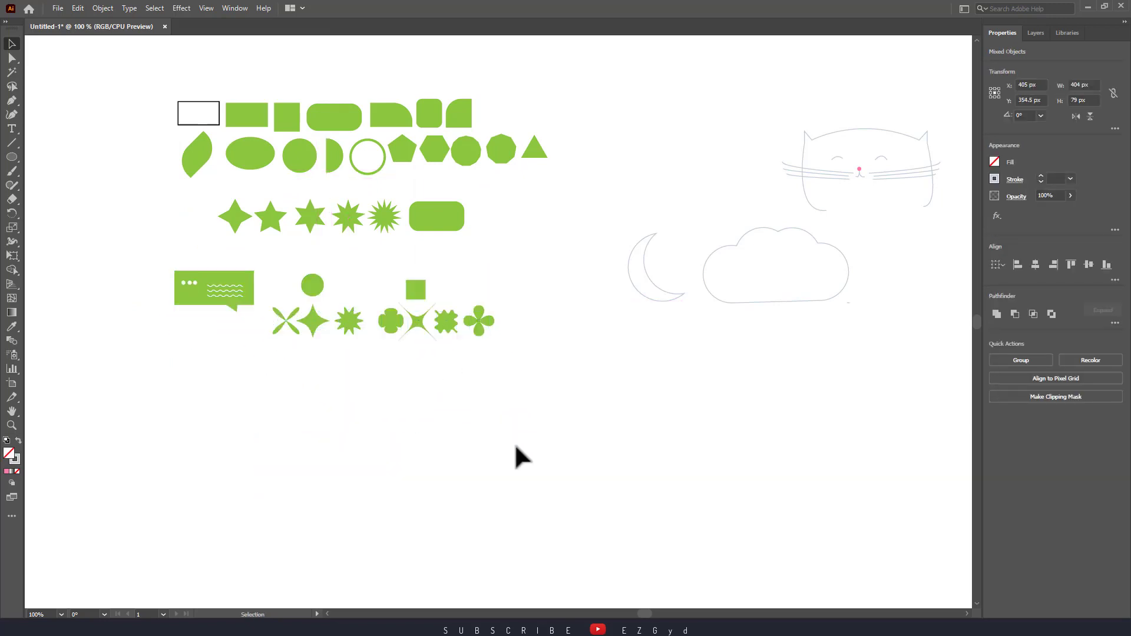
left_click(514, 442)
- Move the cat, moon and cloud outlines up-left, then undo that move
left_click_drag(638, 129, 888, 365)
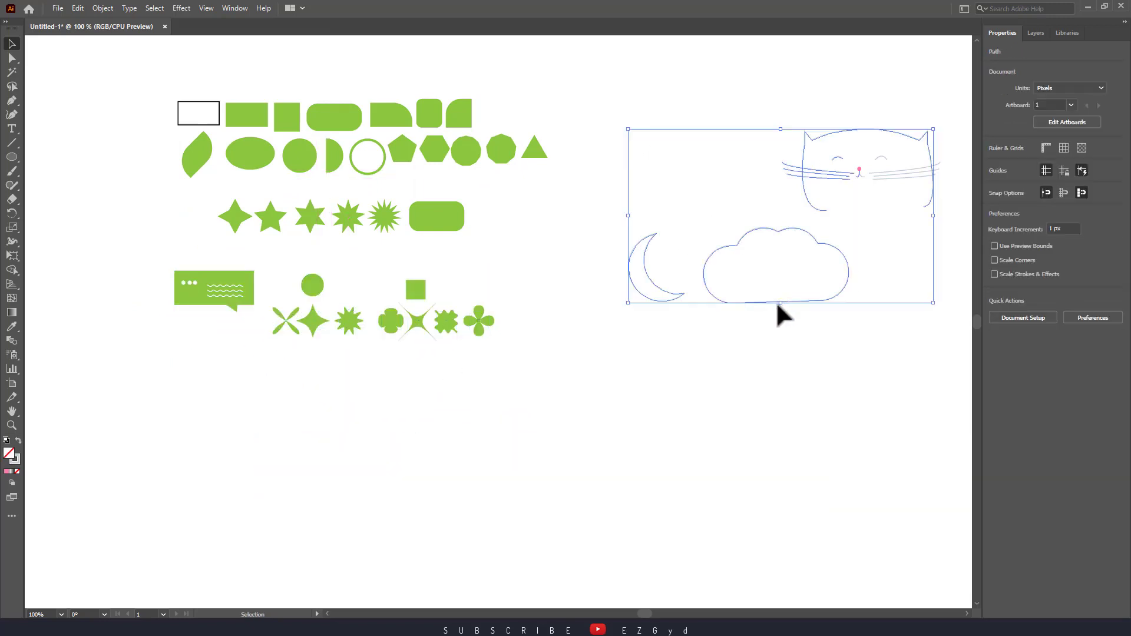
left_click_drag(777, 303, 661, 282)
left_click(680, 380)
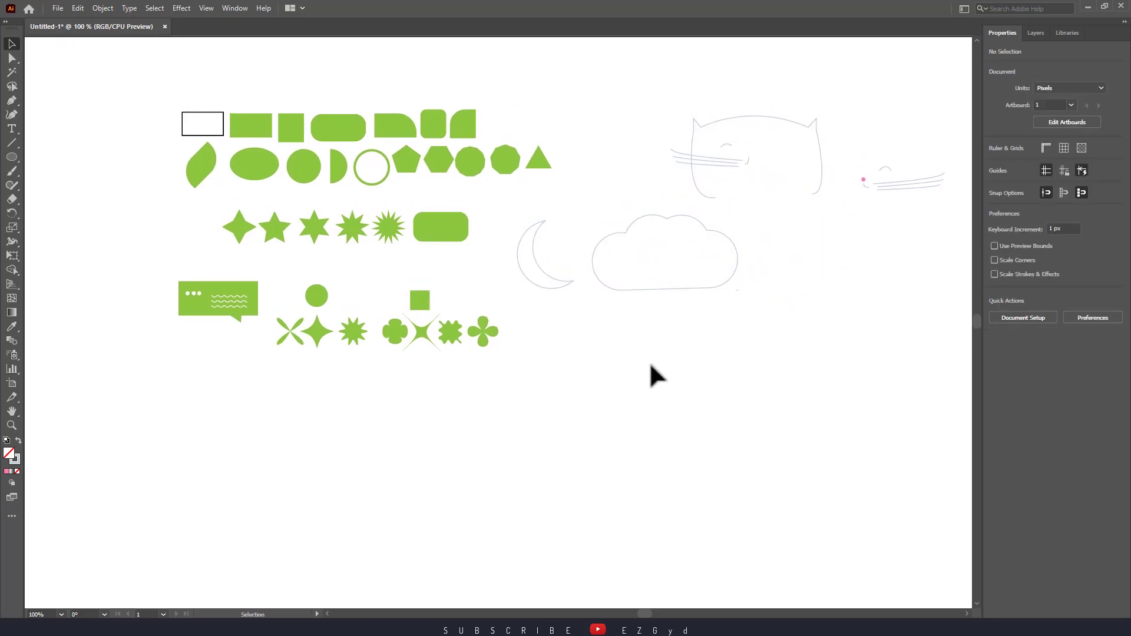
key("ctrl+z")
key("v")
mouse_move(771, 130)
left_mouse_down()
mouse_move(920, 231)
mouse_move(961, 236)
left_mouse_up()
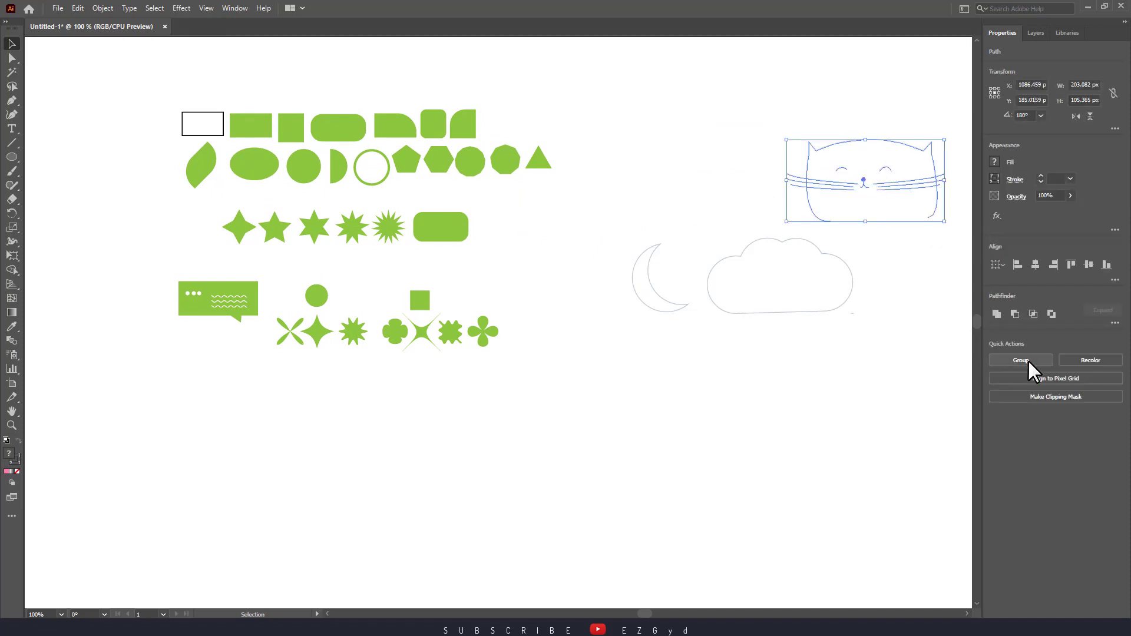
left_click(870, 364)
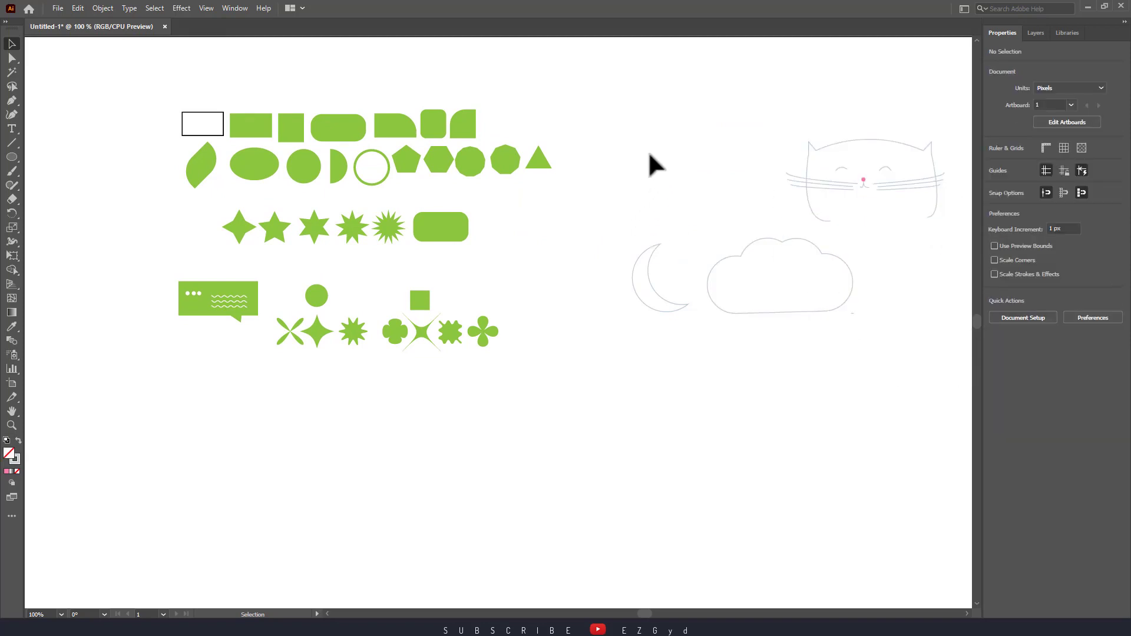
- Drag the cat, moon and cloud outlines left toward the green shapes and check the view
mouse_move(647, 152)
left_mouse_down()
mouse_move(815, 318)
mouse_move(741, 318)
mouse_move(745, 380)
left_mouse_up()
left_click(750, 393)
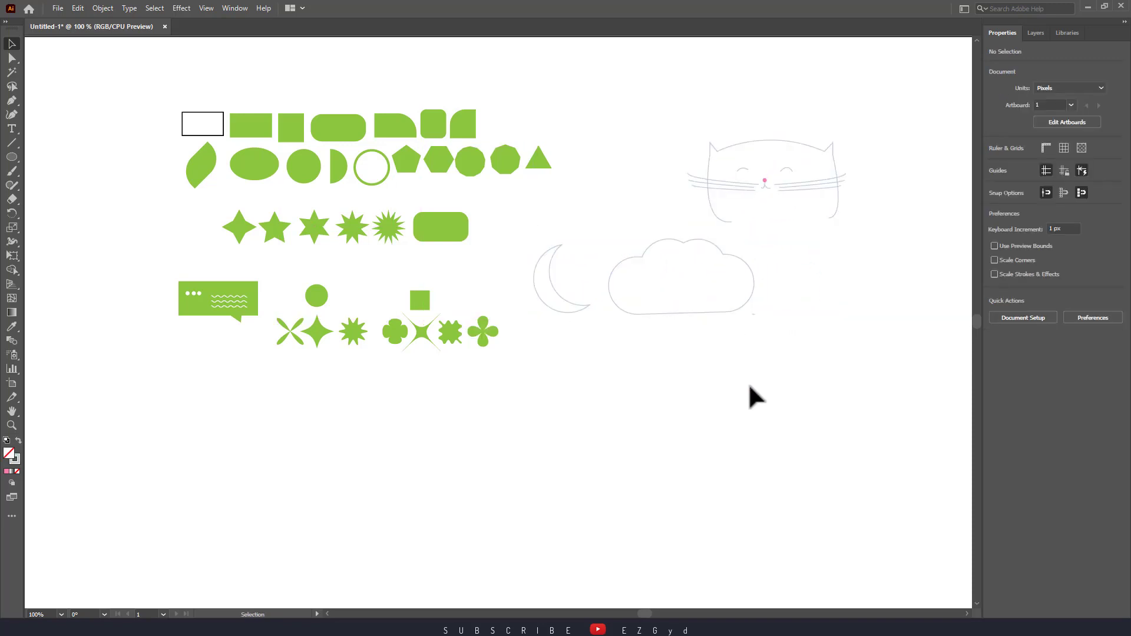
key("ctrl+plus")
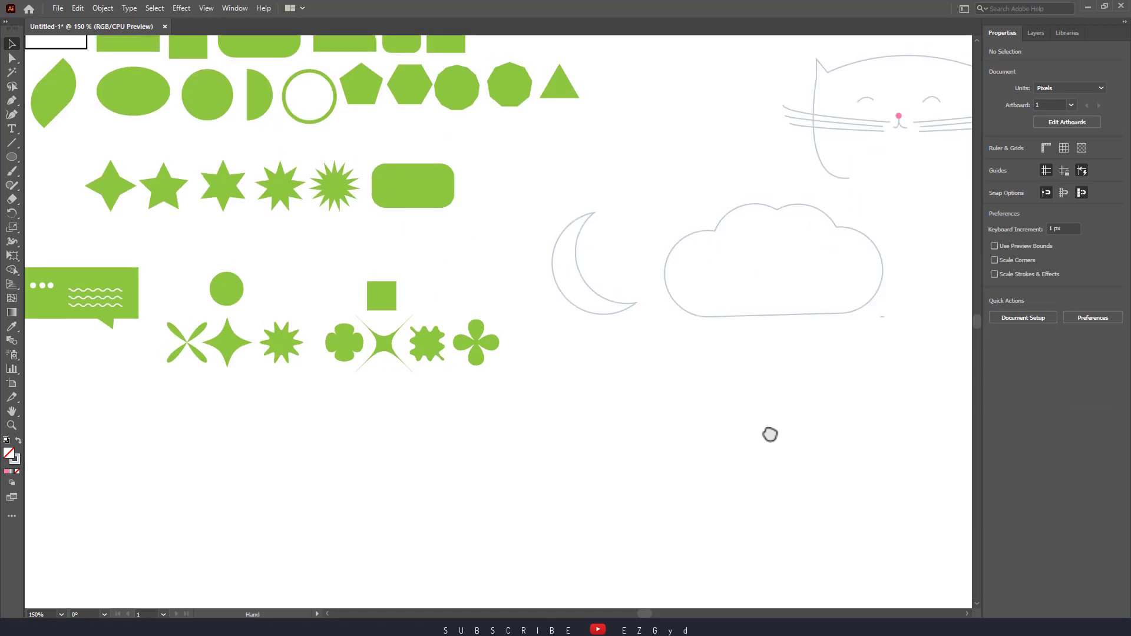
mouse_move(770, 435)
left_mouse_down()
mouse_move(786, 465)
mouse_move(740, 438)
mouse_move(763, 377)
left_mouse_up()
key("ctrl+minus")
left_click_drag(714, 421, 711, 427)
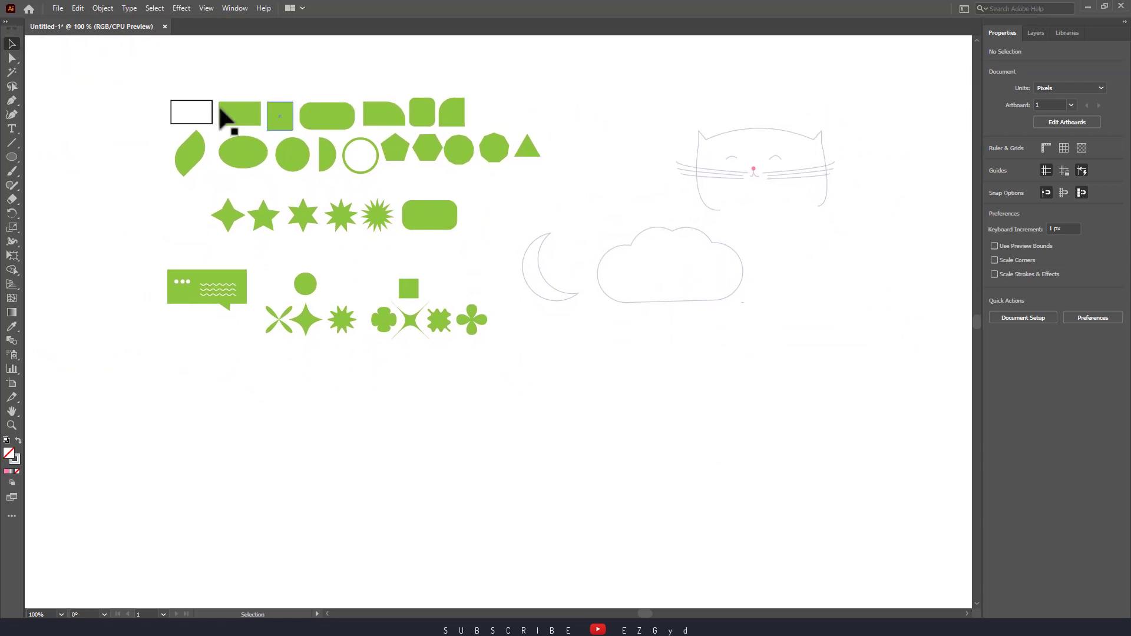
- Scale all the artwork down slightly and move it lower on the artboard
left_click_drag(147, 75, 813, 394)
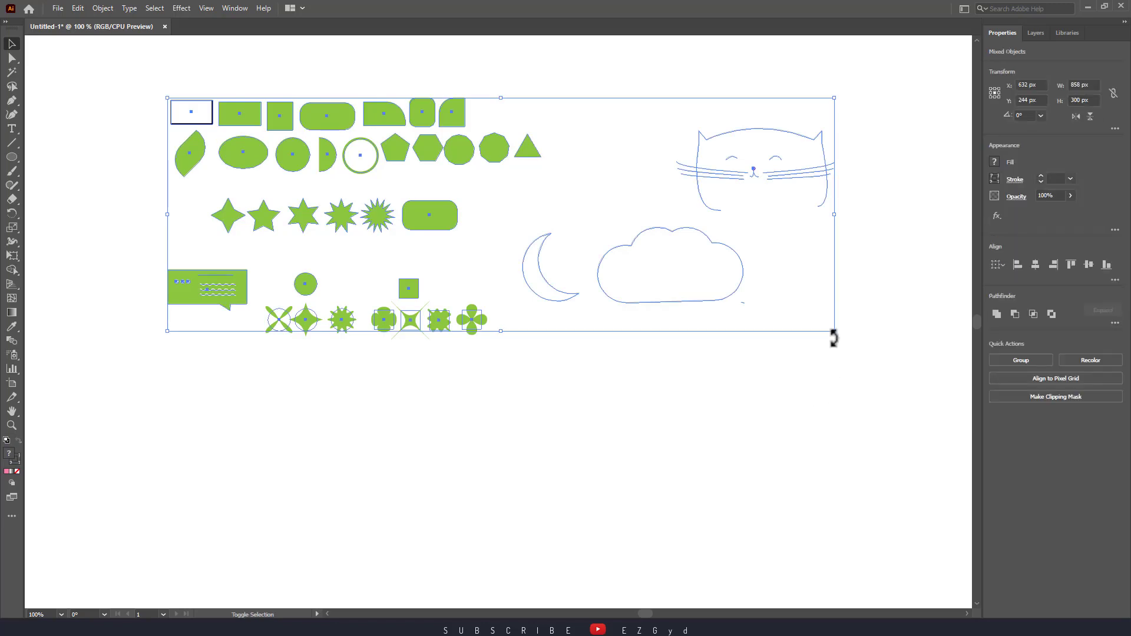
left_click_drag(834, 335, 770, 308)
left_click(823, 389)
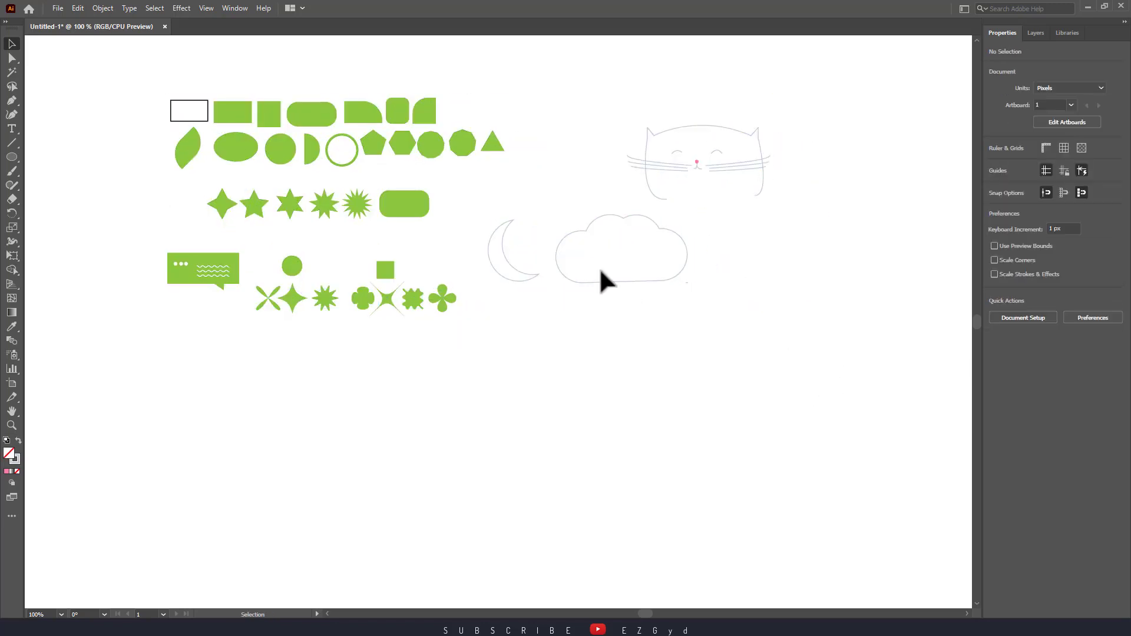
key("ctrl+a")
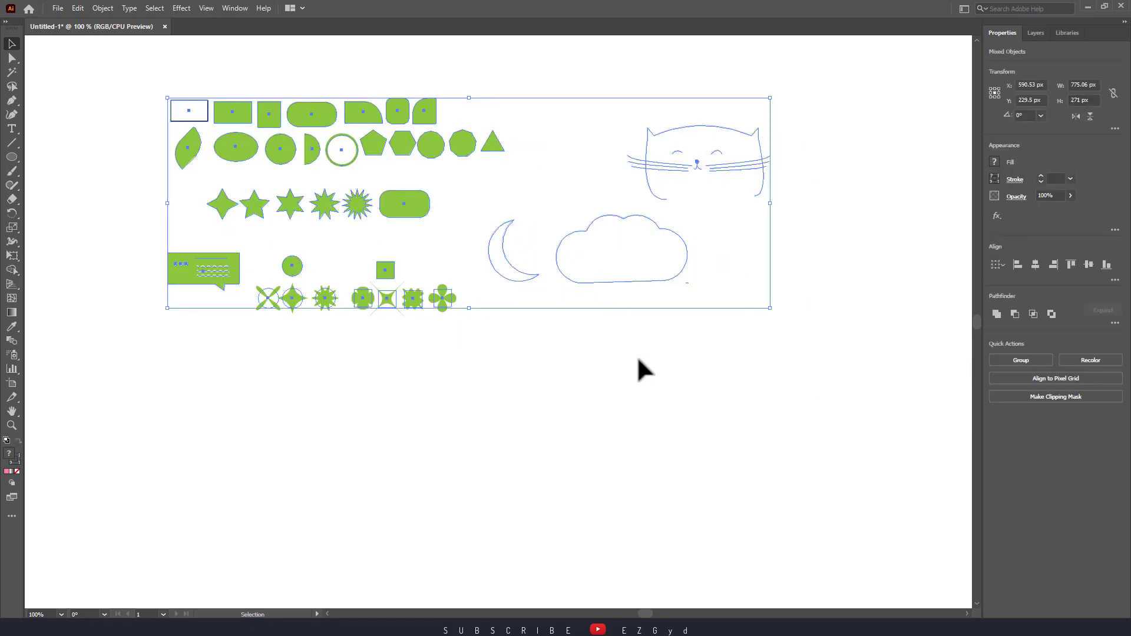
left_click_drag(595, 283, 606, 420)
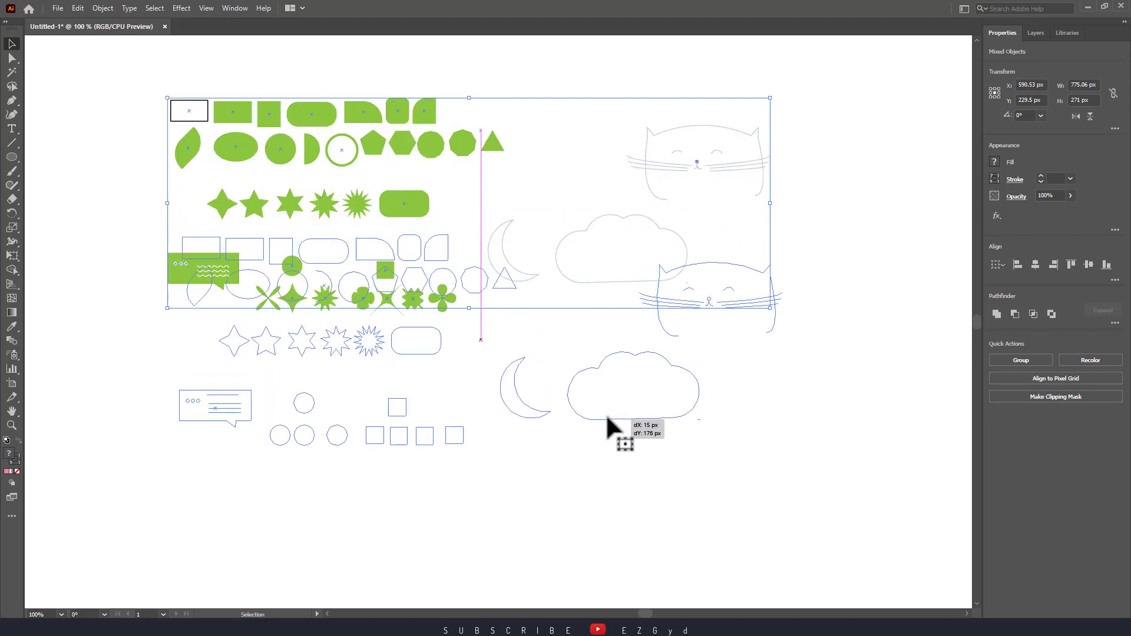
left_click(854, 465)
- Zoom in toward the moon and cloud and select the crescent moon outline
key("ctrl+plus")
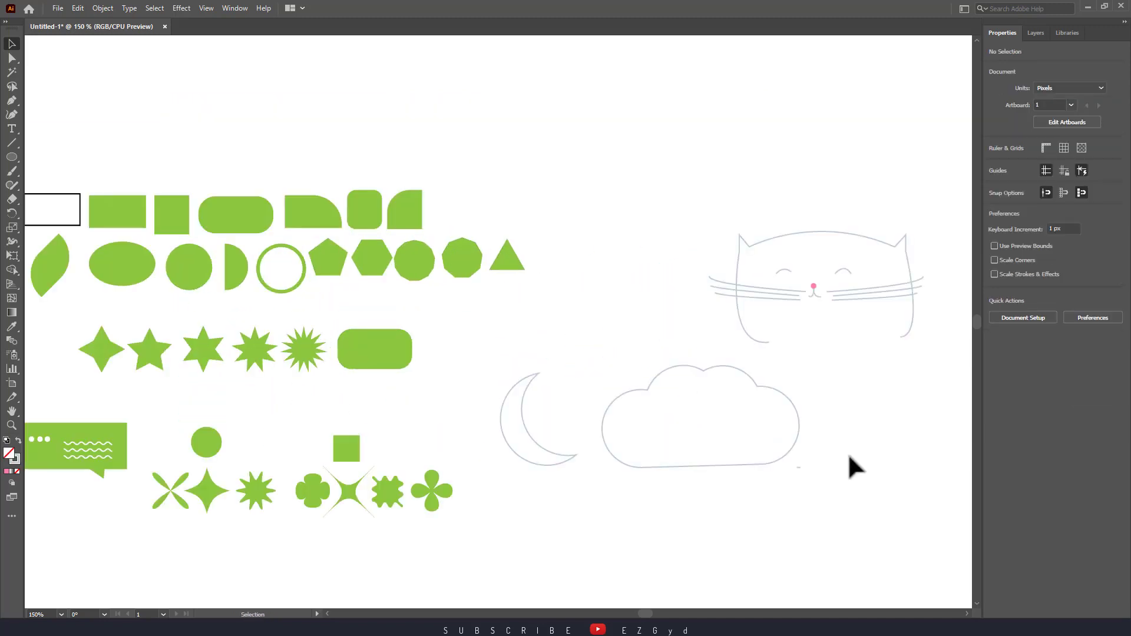
key("space")
left_click_drag(874, 450, 896, 408)
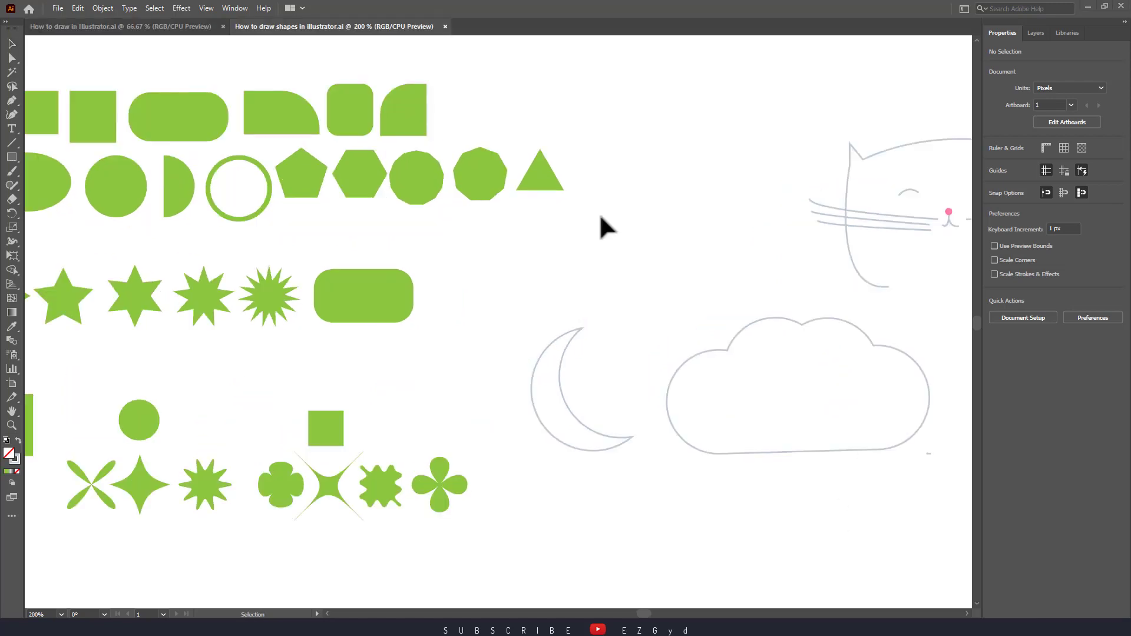
left_click(564, 334)
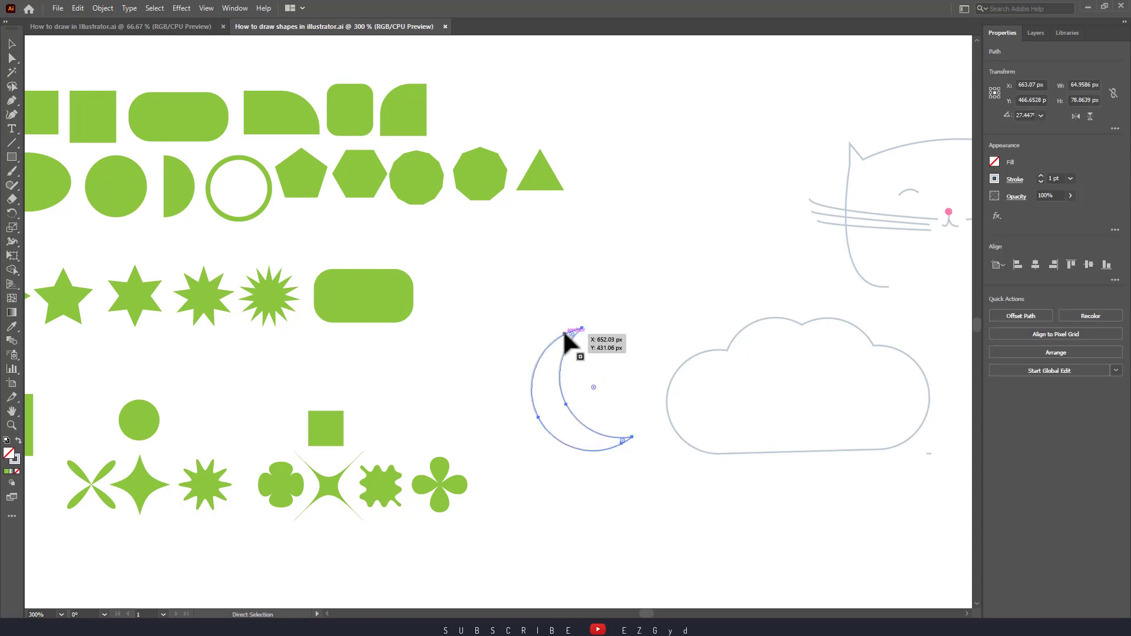
- Give the crescent moon the light grey-blue Fill swatch from the Appearance section
key("ctrl+plus")
left_click_drag(564, 278, 557, 275)
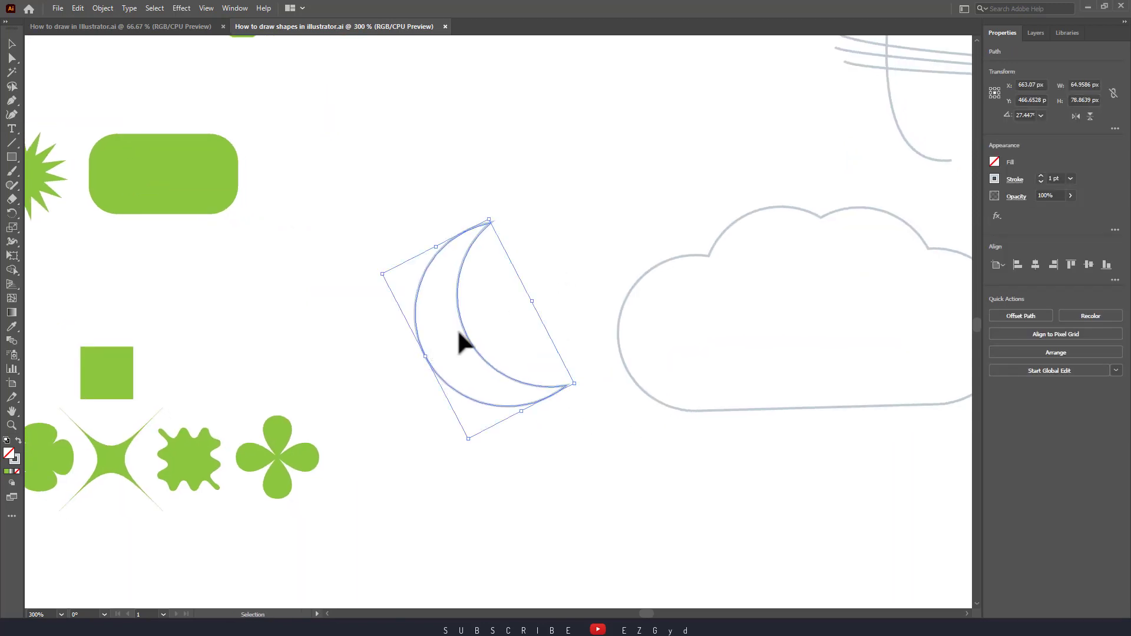
left_click(990, 161)
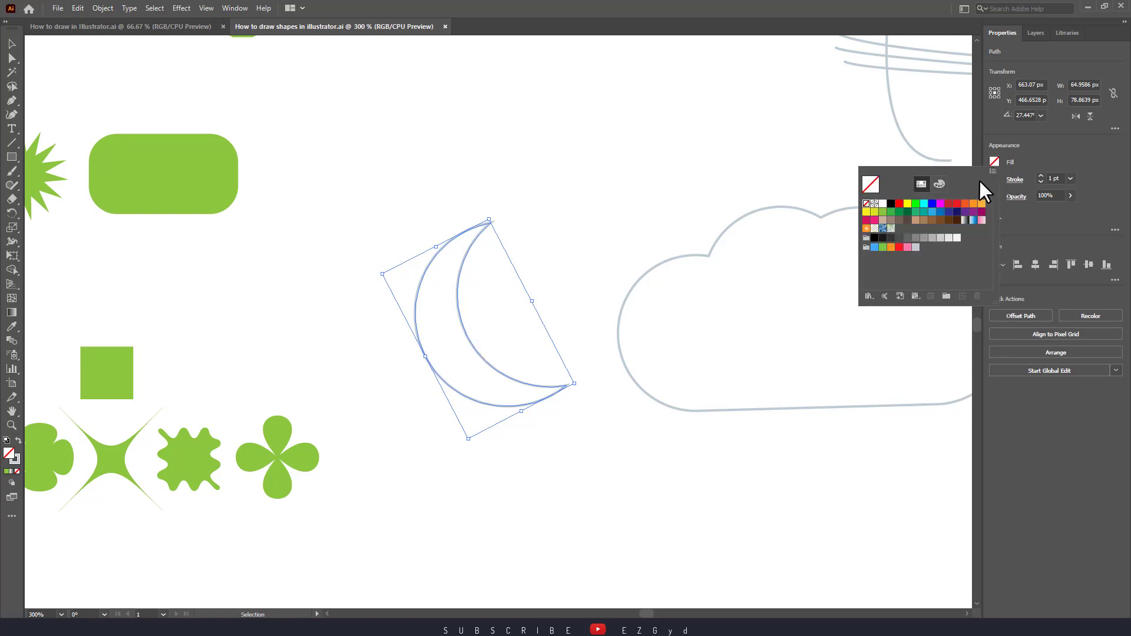
left_click(918, 247)
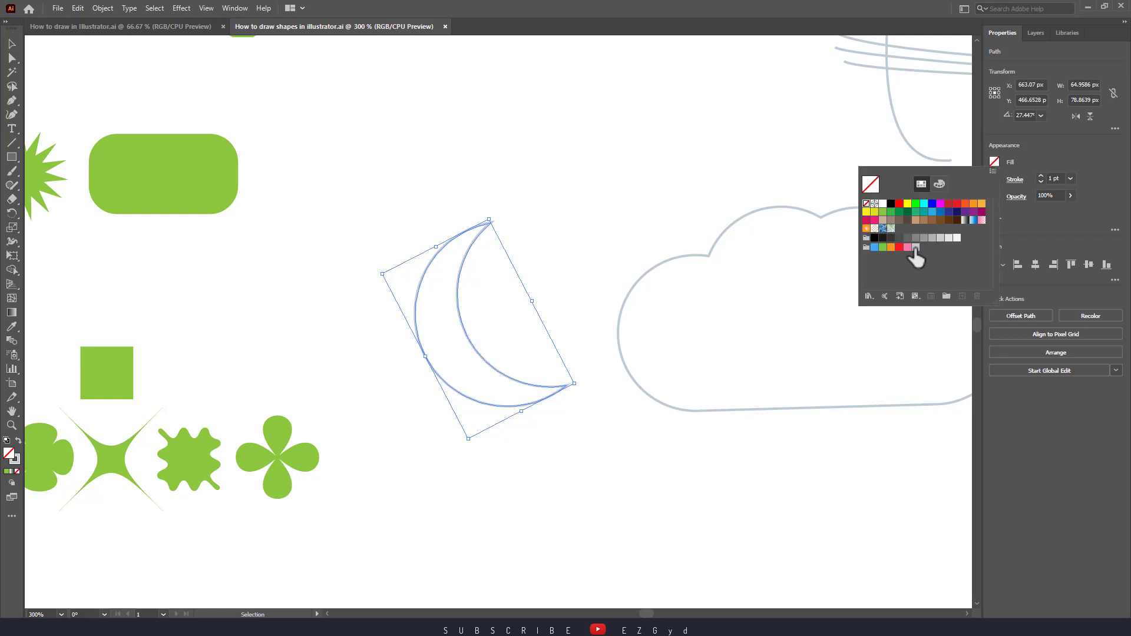
left_click(662, 196)
left_click(457, 312)
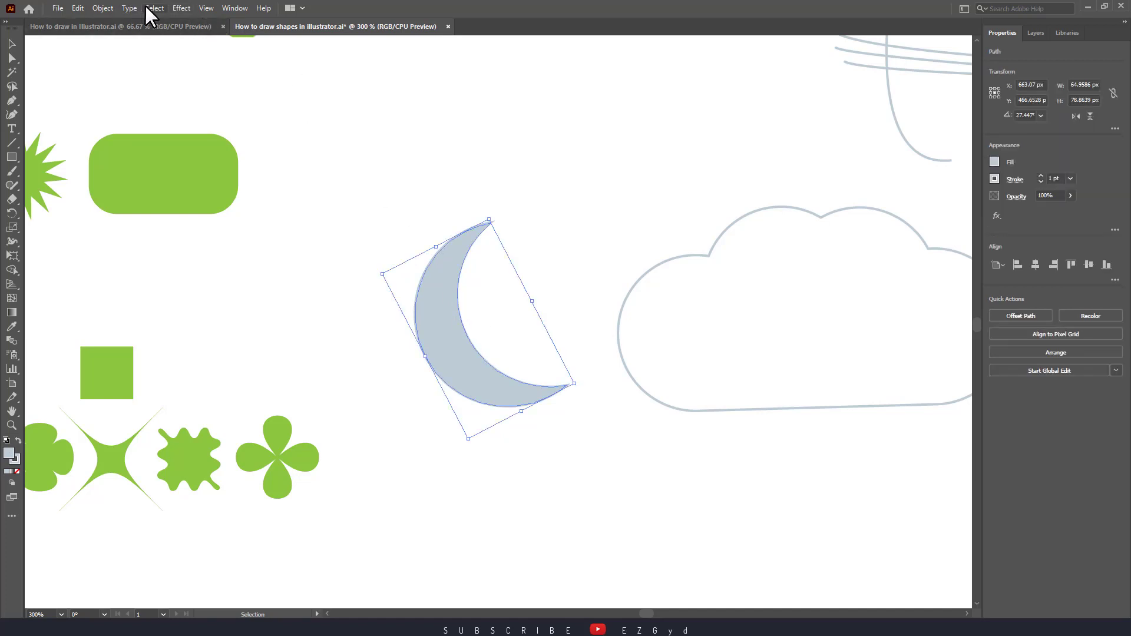
- Apply a 50 pt Extrude & Bevel to the moon with a custom rotation and Plastic Shading
left_click(180, 9)
mouse_move(238, 75)
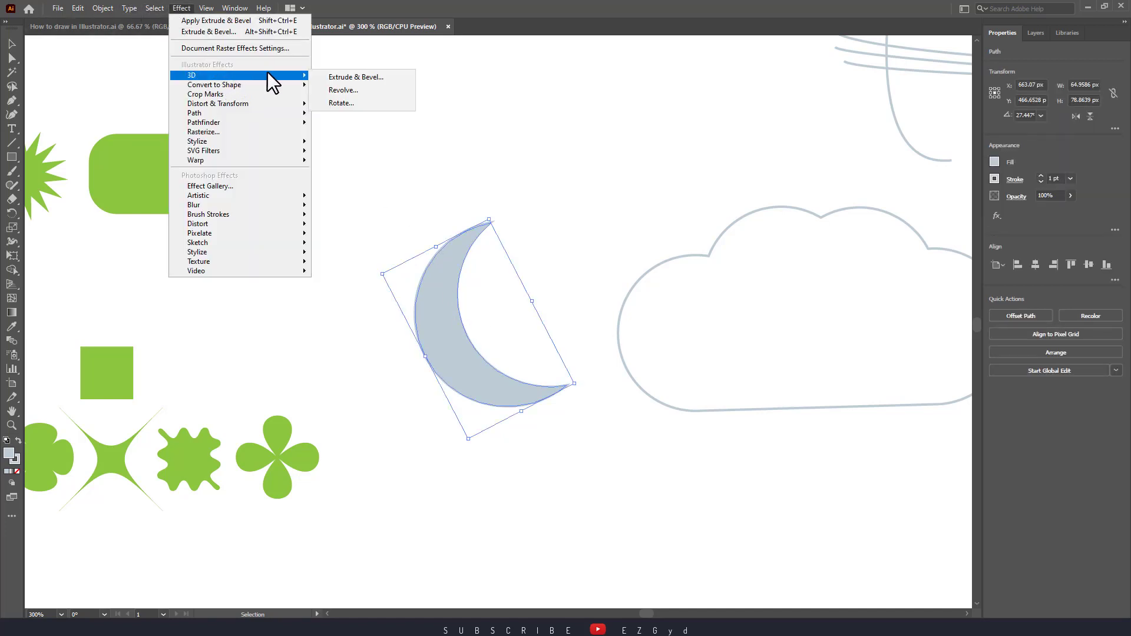
left_click(384, 80)
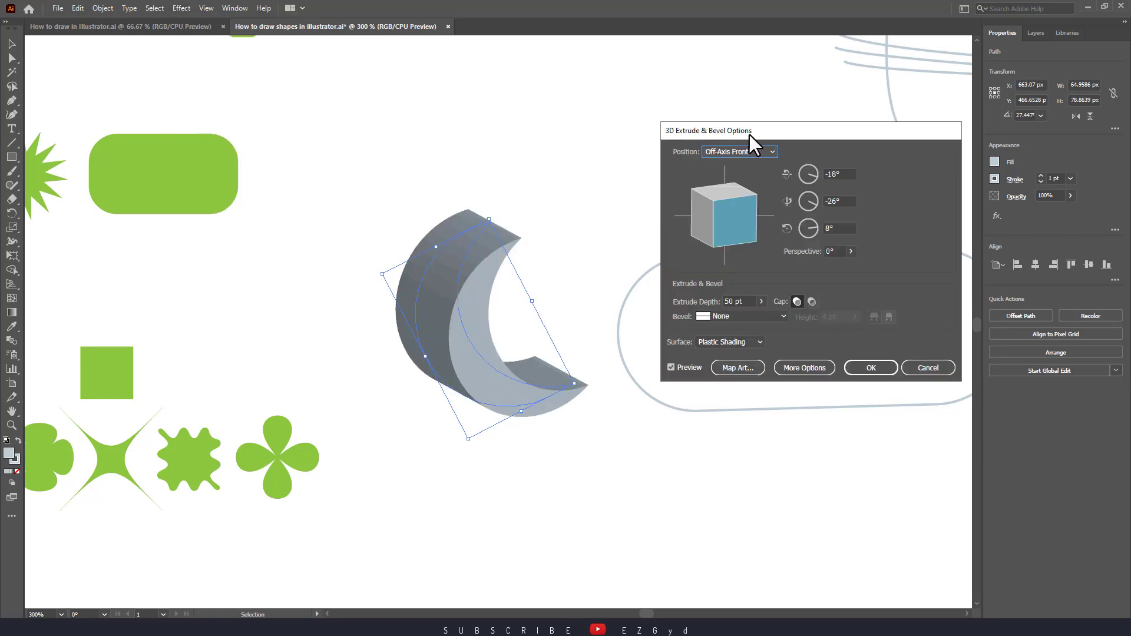
left_click_drag(749, 135, 700, 90)
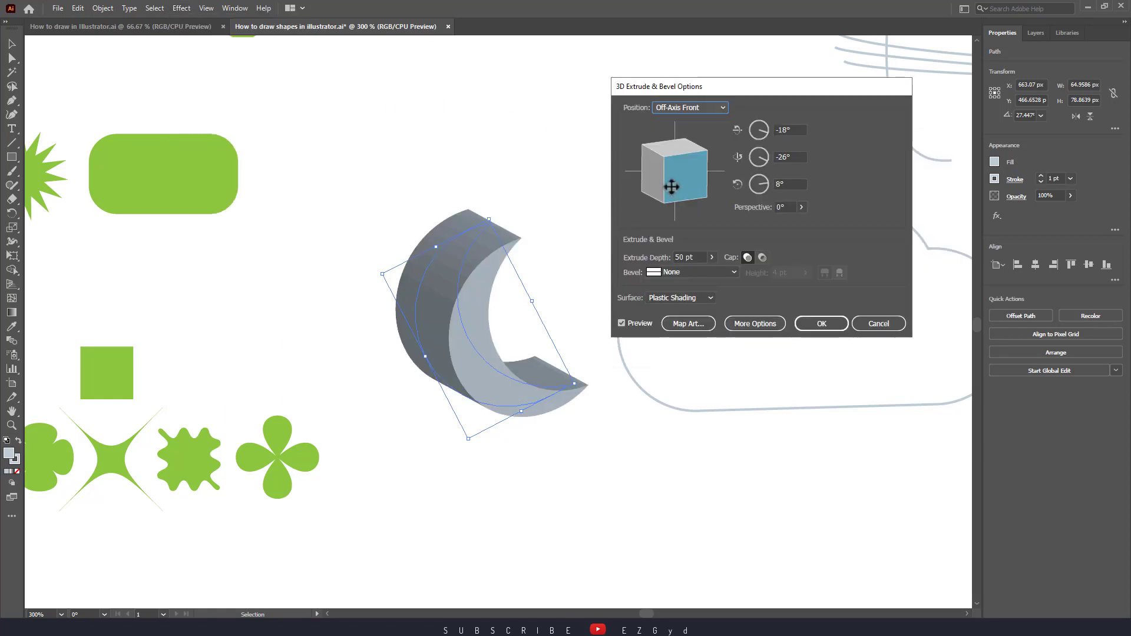
mouse_move(672, 187)
left_mouse_down()
mouse_move(663, 176)
mouse_move(686, 192)
mouse_move(663, 182)
left_mouse_up()
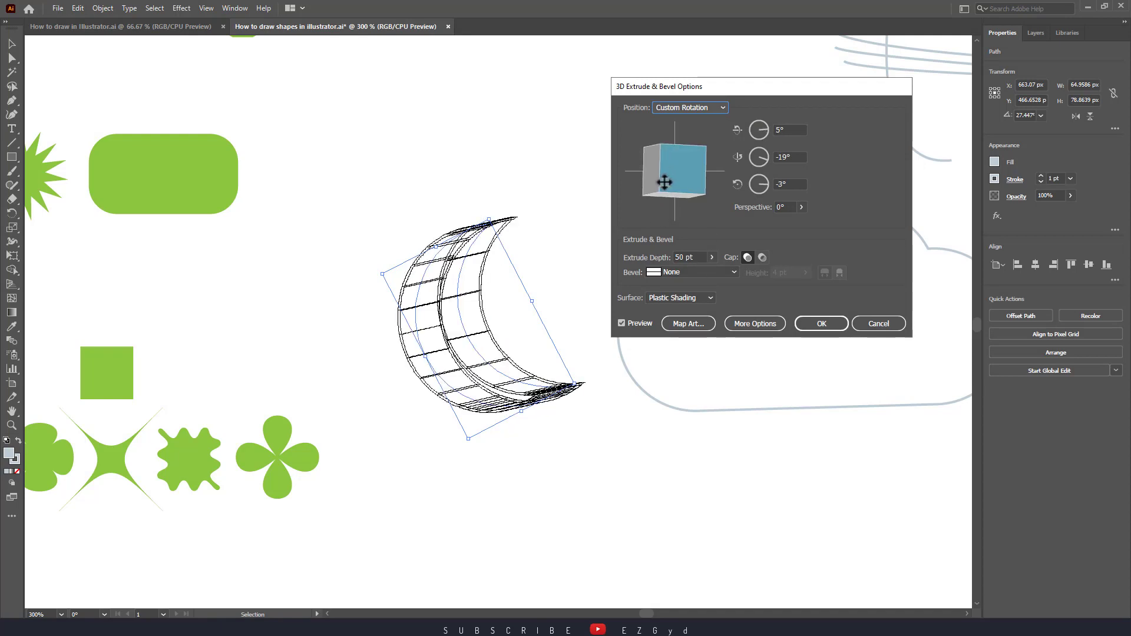
left_click(688, 298)
left_click(688, 298)
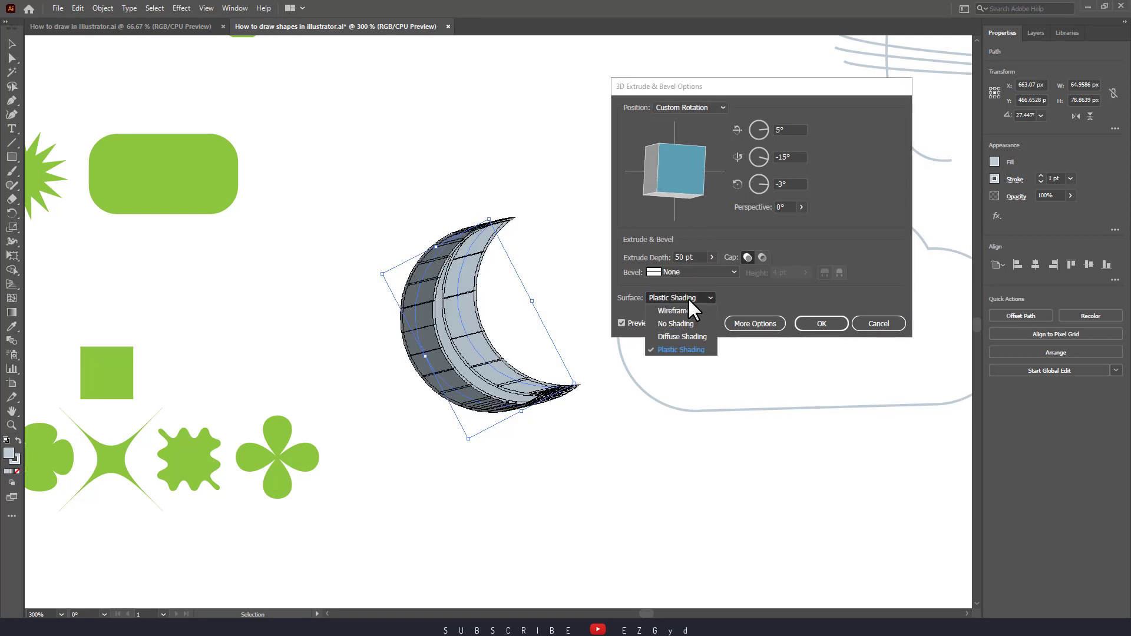
left_click(822, 324)
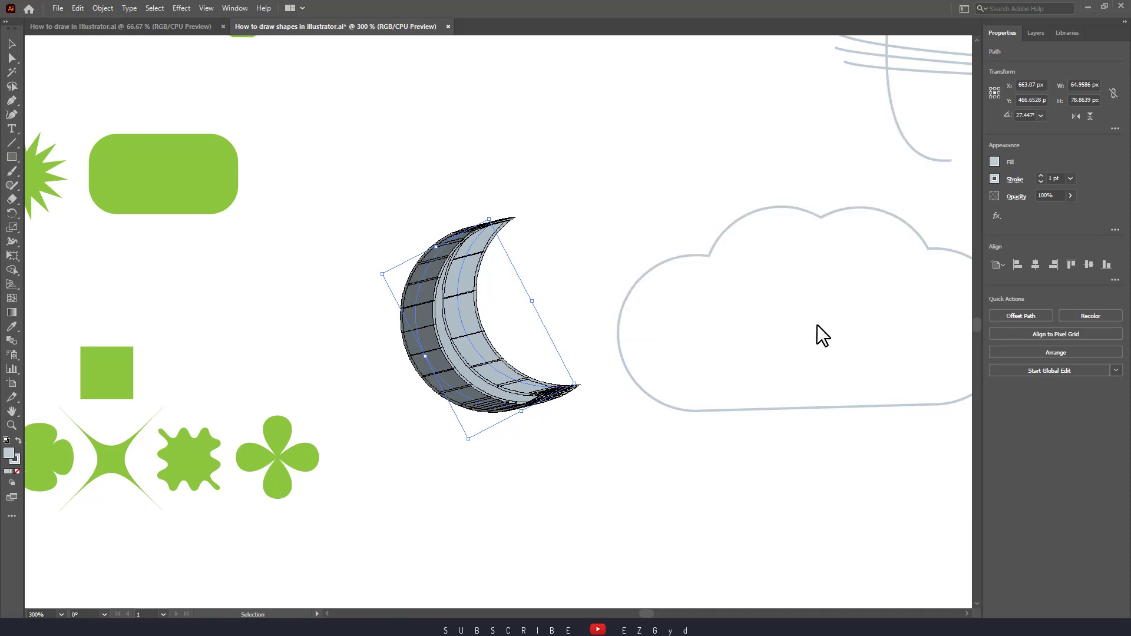
left_click(719, 469)
- Compare the moon with and without its 3D extrusion using undo and redo
left_click(497, 401)
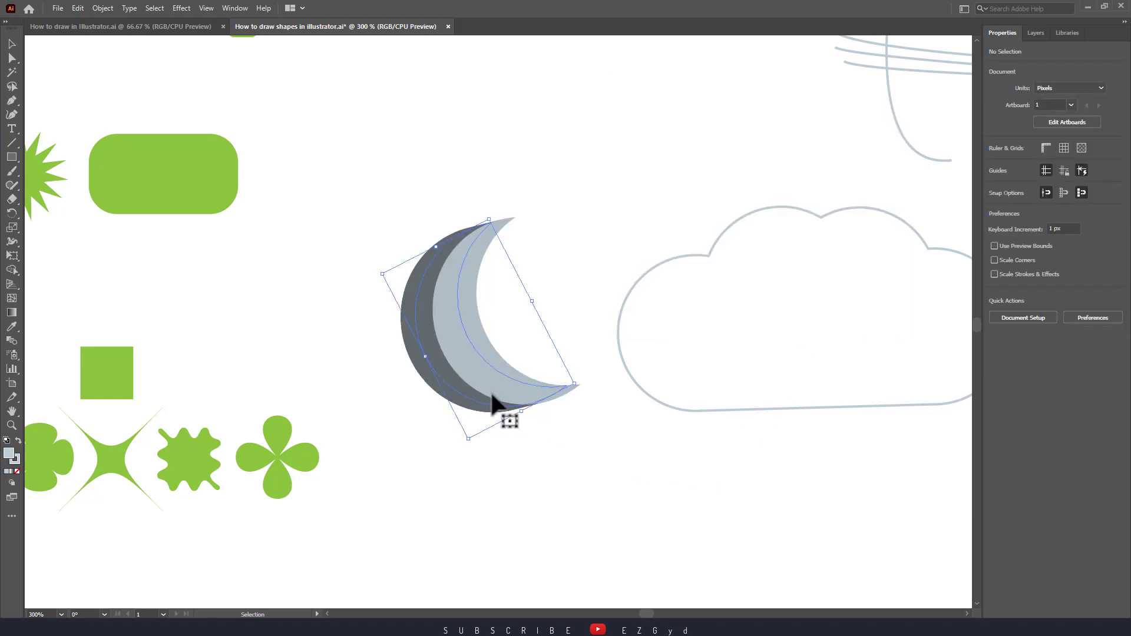
key("ctrl+minus")
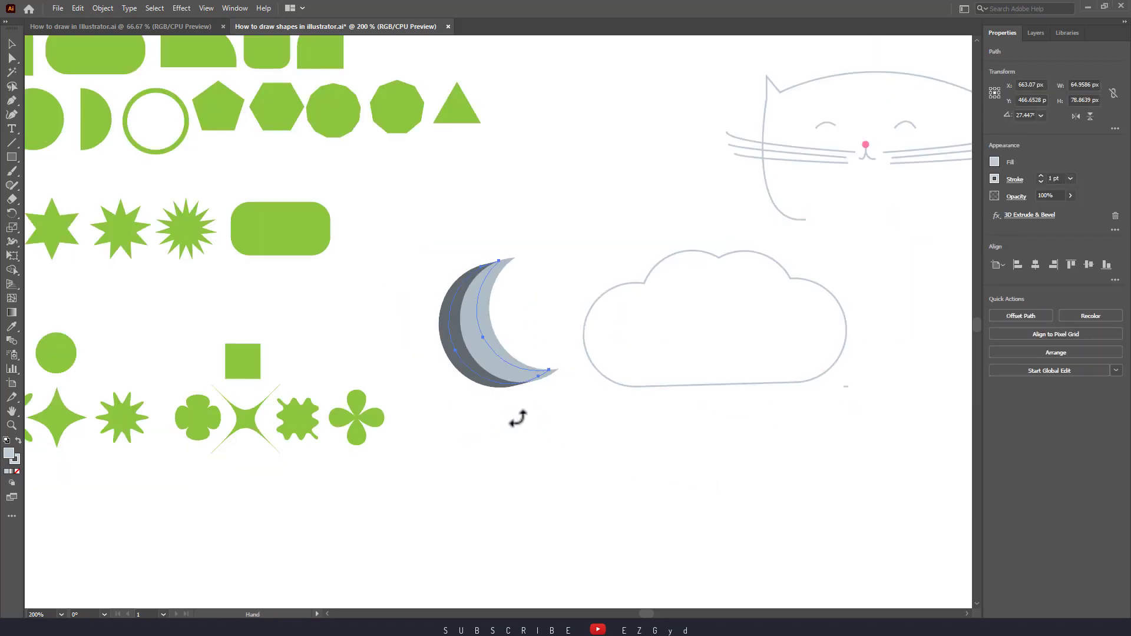
left_click(610, 519)
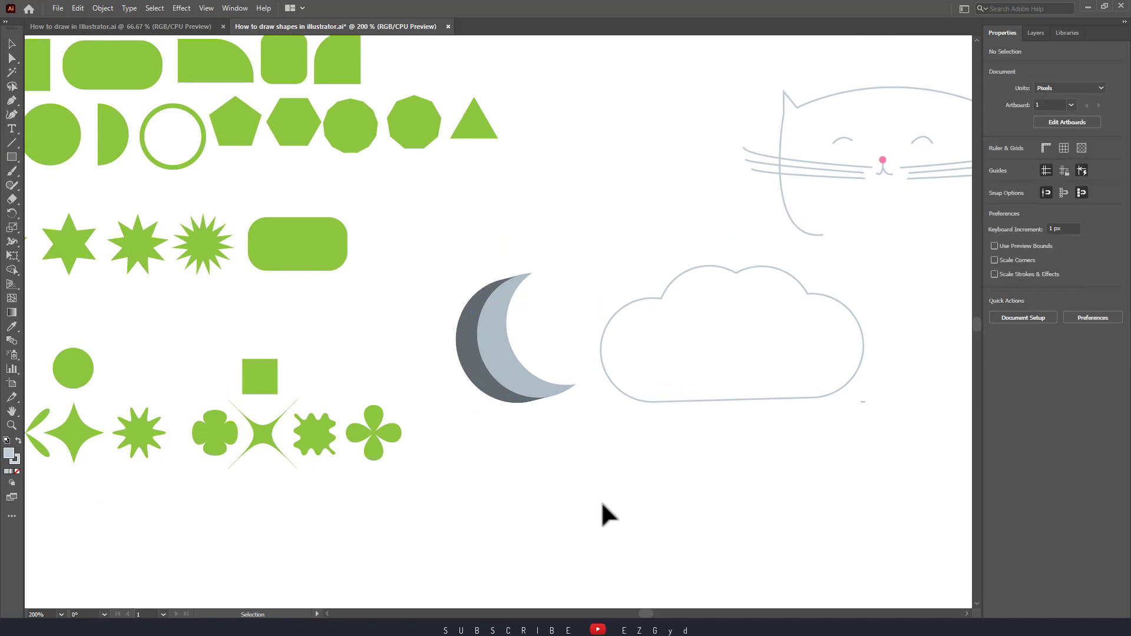
left_click(512, 402)
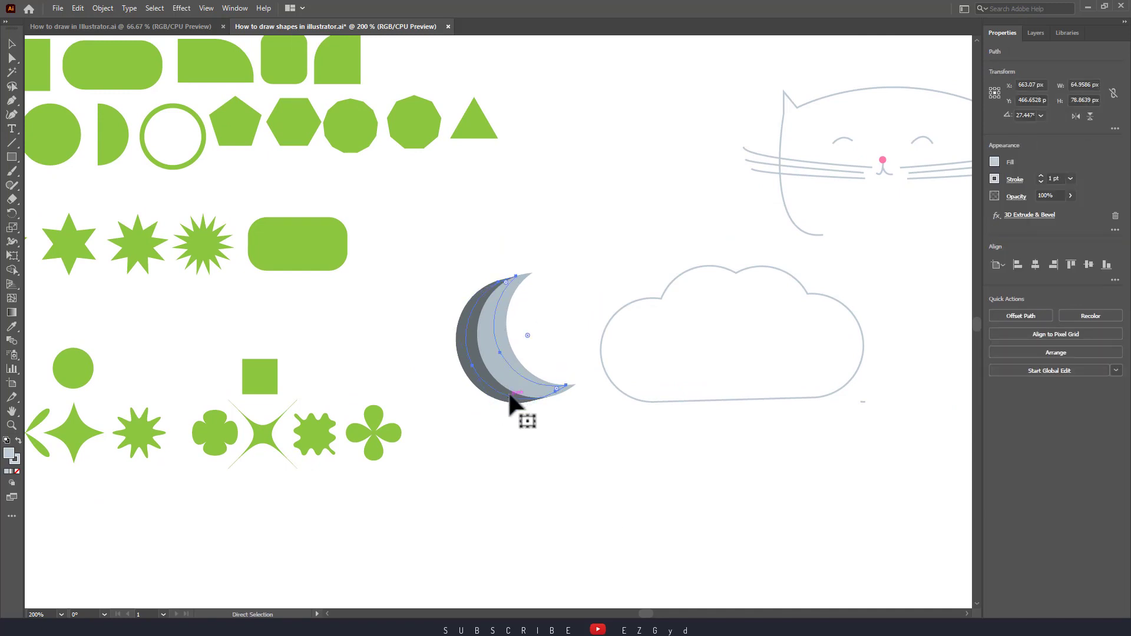
key("ctrl+z")
key("ctrl+z")
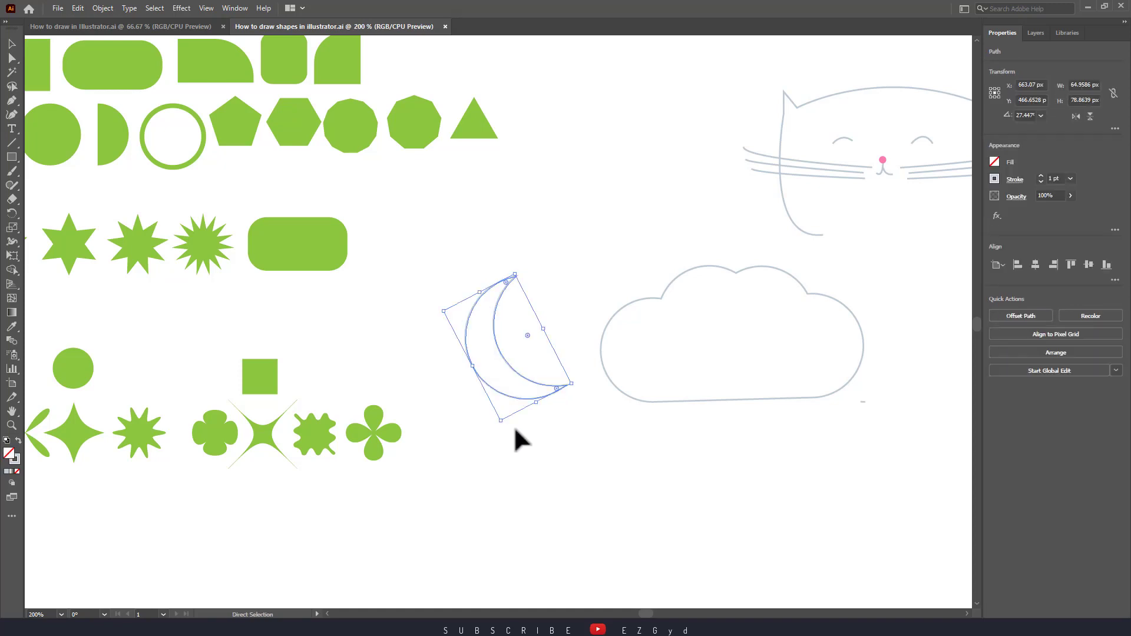
left_click(595, 471)
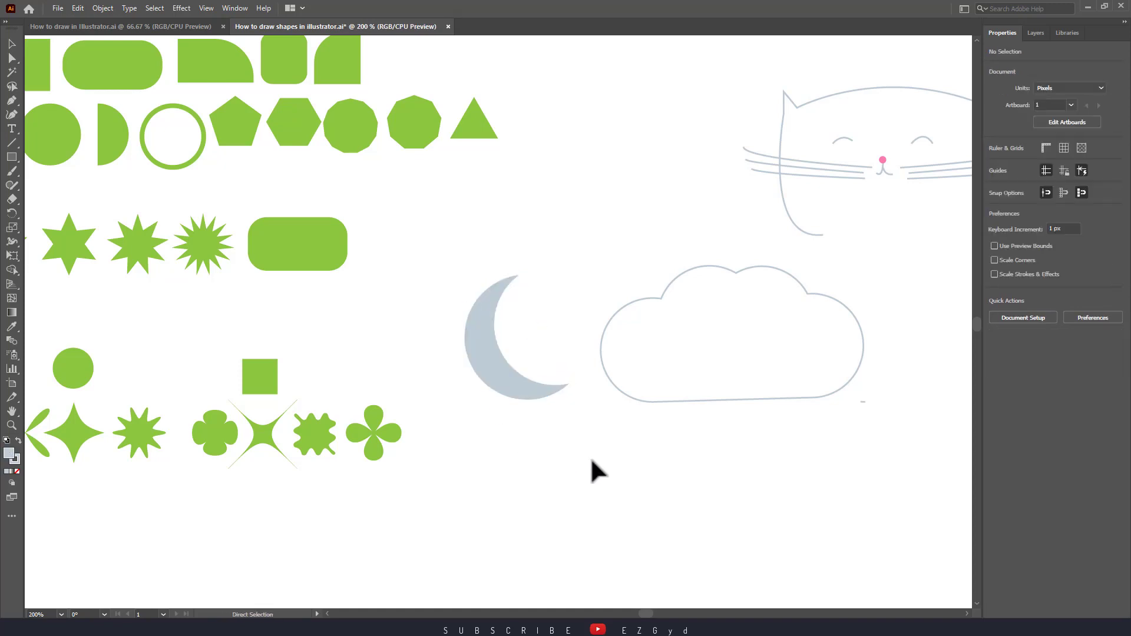
key("ctrl+shift+z")
key("ctrl+shift+z")
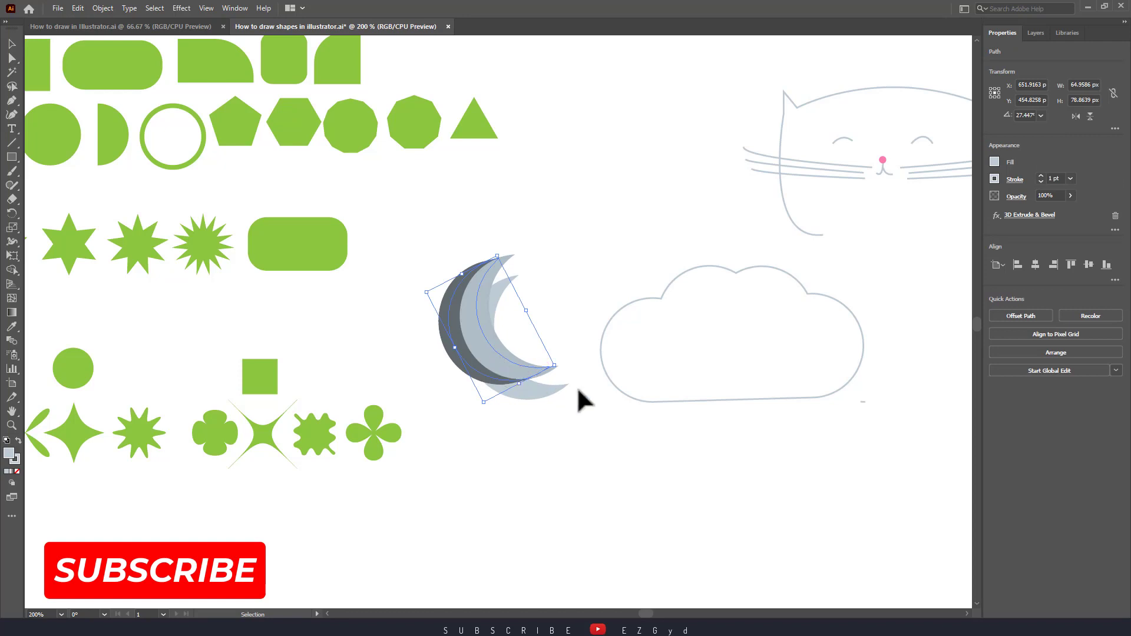
- Move the cloud up, shift the 3D moon right, and raise the flat crescent level with it
left_click_drag(658, 395, 559, 168)
left_click(601, 384)
left_click_drag(529, 377, 634, 373)
left_click(695, 453)
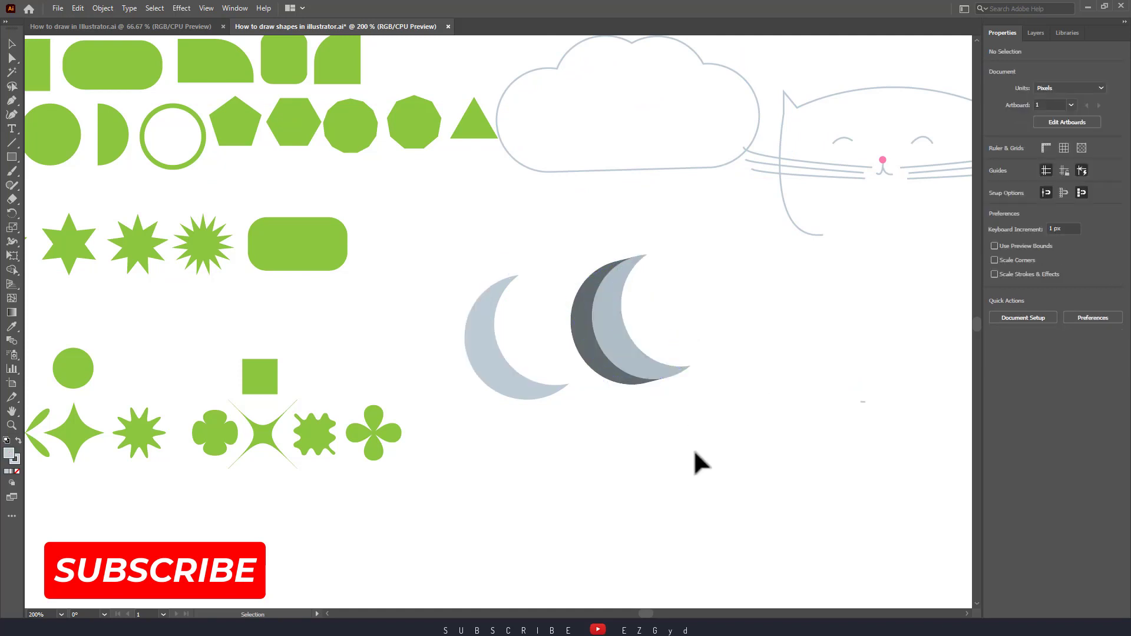
left_click_drag(525, 403, 522, 389)
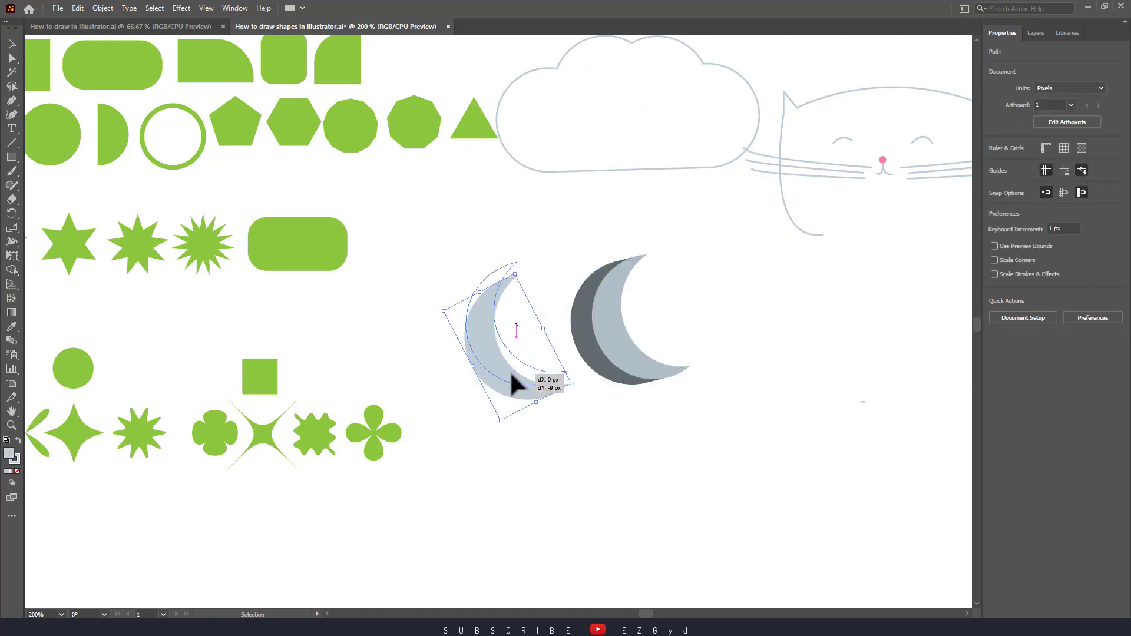
left_click(589, 454)
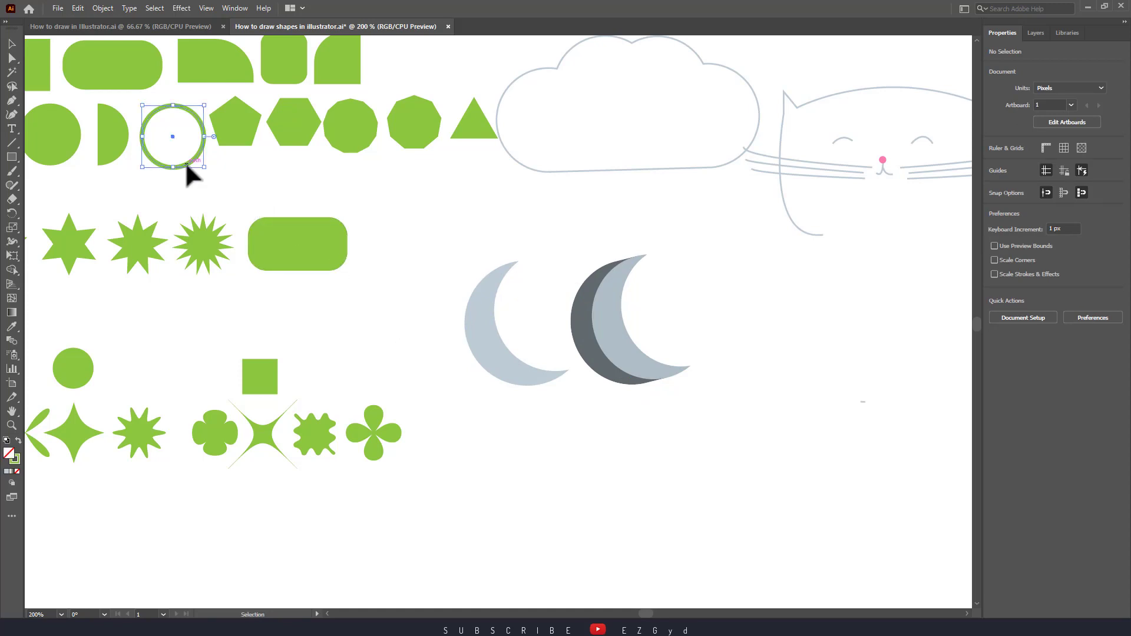
- Alt-drag two copies of the green ring beside the crescent moons
mouse_move(189, 171)
left_mouse_down()
mouse_move(816, 356)
mouse_move(819, 344)
left_mouse_up()
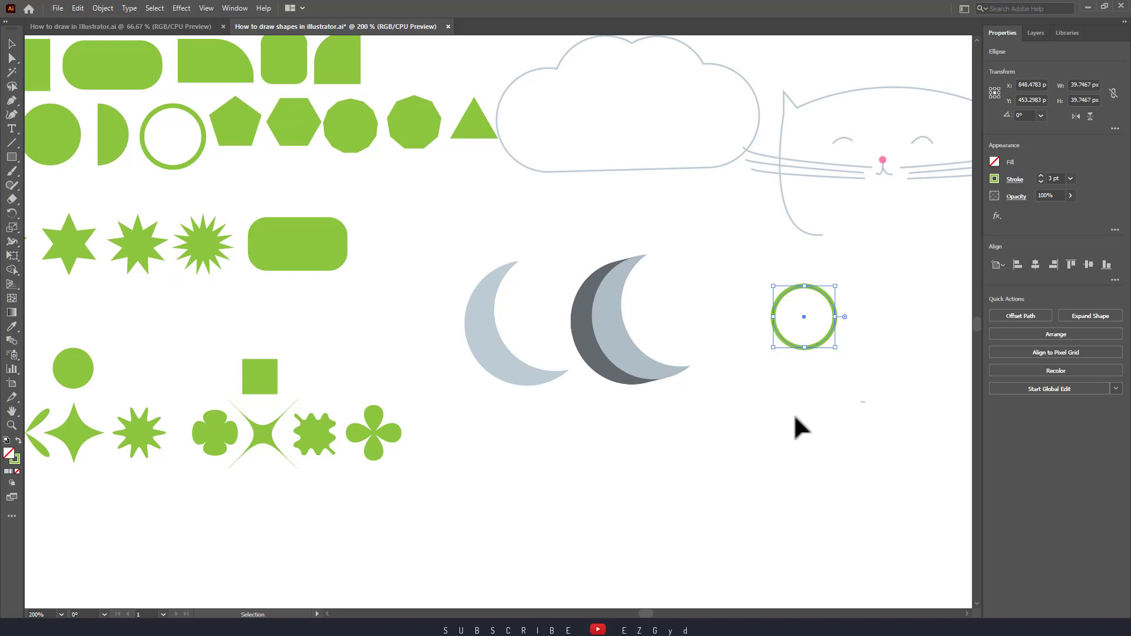
left_click_drag(802, 416, 640, 400)
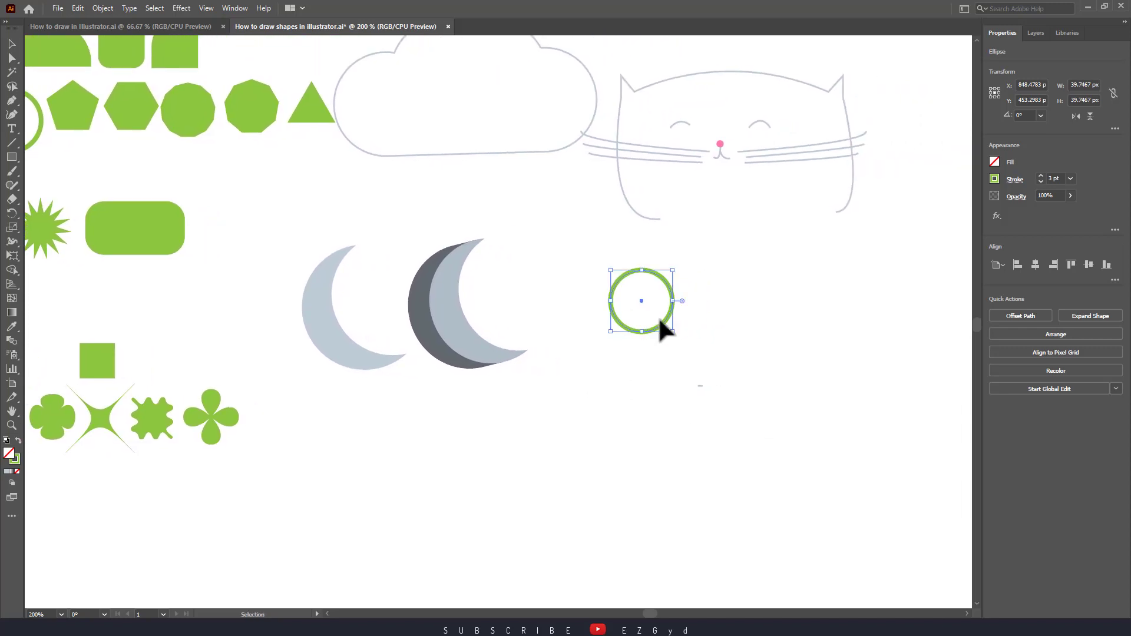
mouse_move(658, 323)
left_mouse_down()
mouse_move(766, 325)
mouse_move(772, 392)
mouse_move(760, 340)
mouse_move(634, 357)
left_mouse_up()
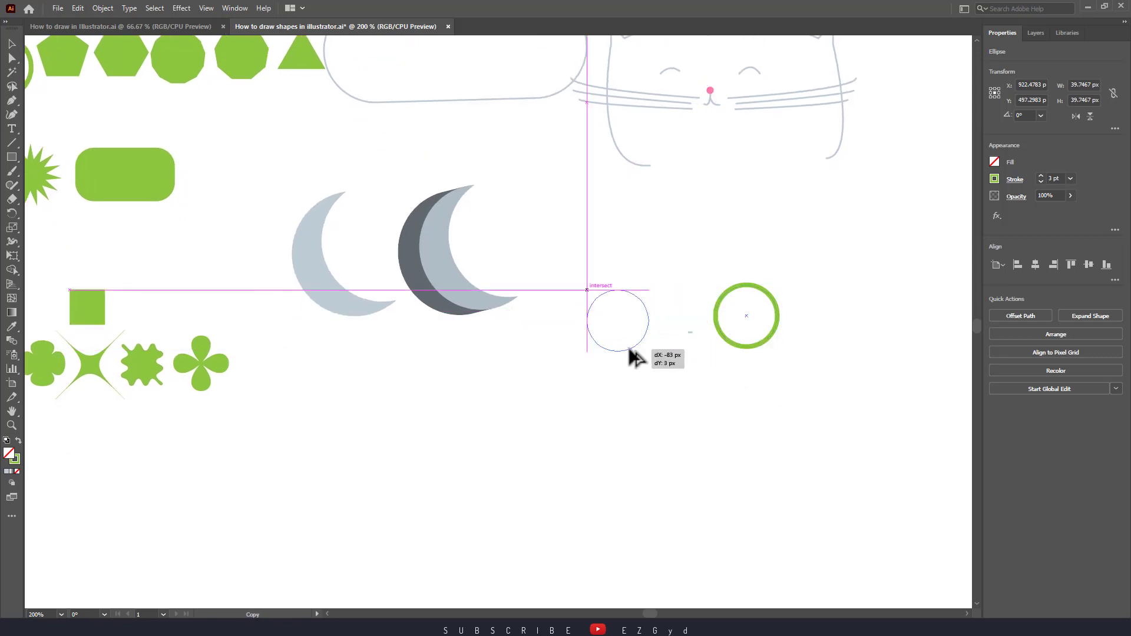
- Select the right-hand ring copy and undo an accidentally applied Crop Marks effect
left_click(743, 346)
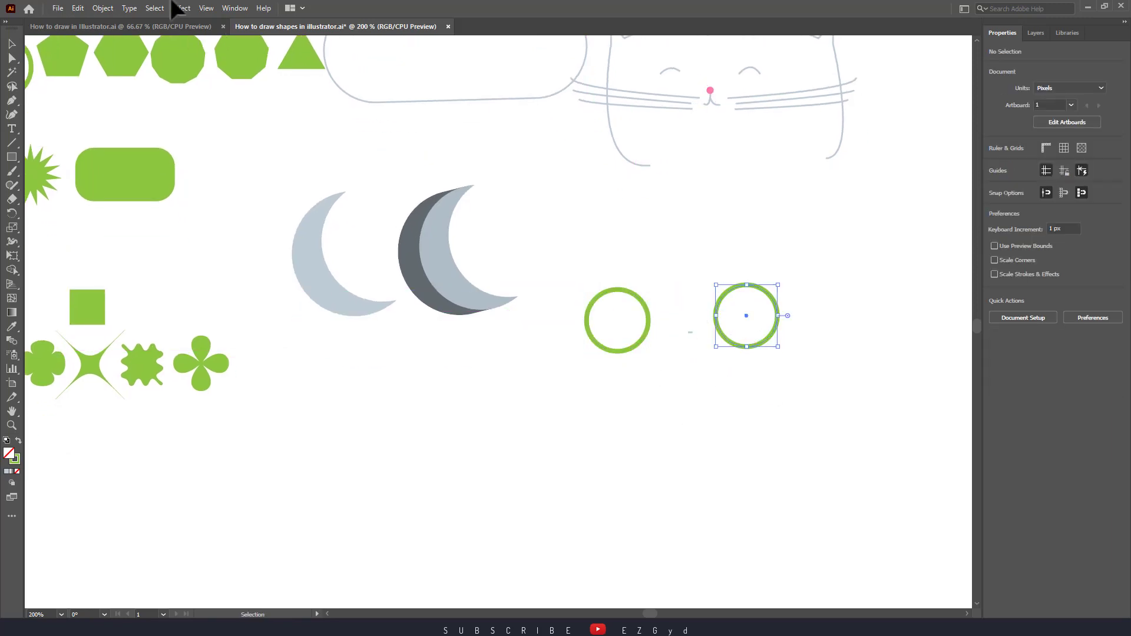
left_click(181, 8)
left_click(215, 92)
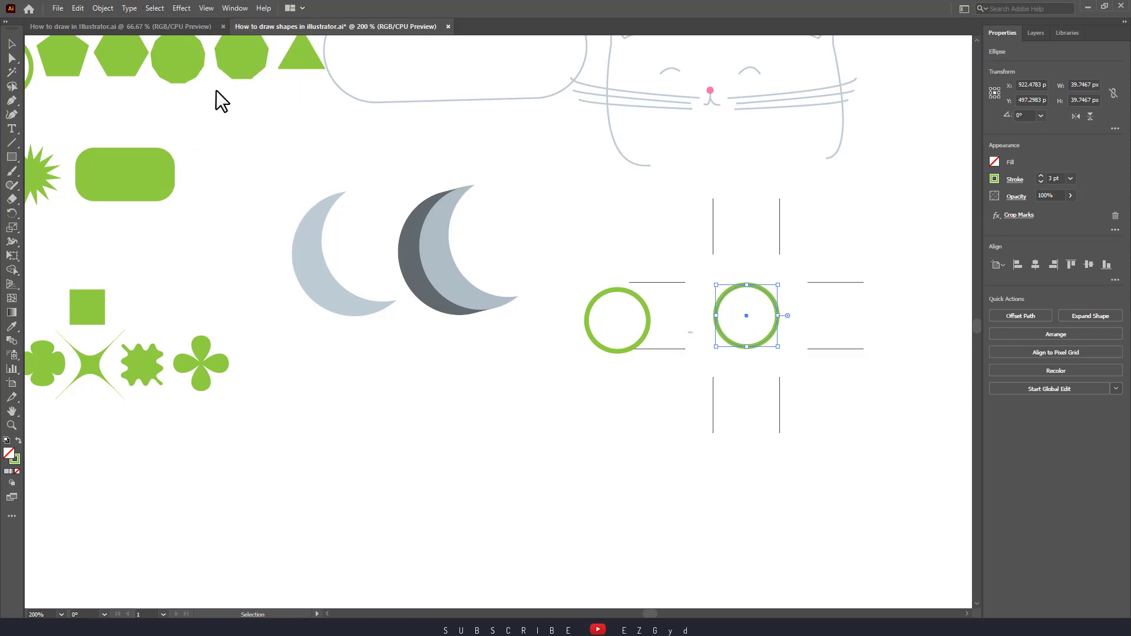
key("ctrl+z")
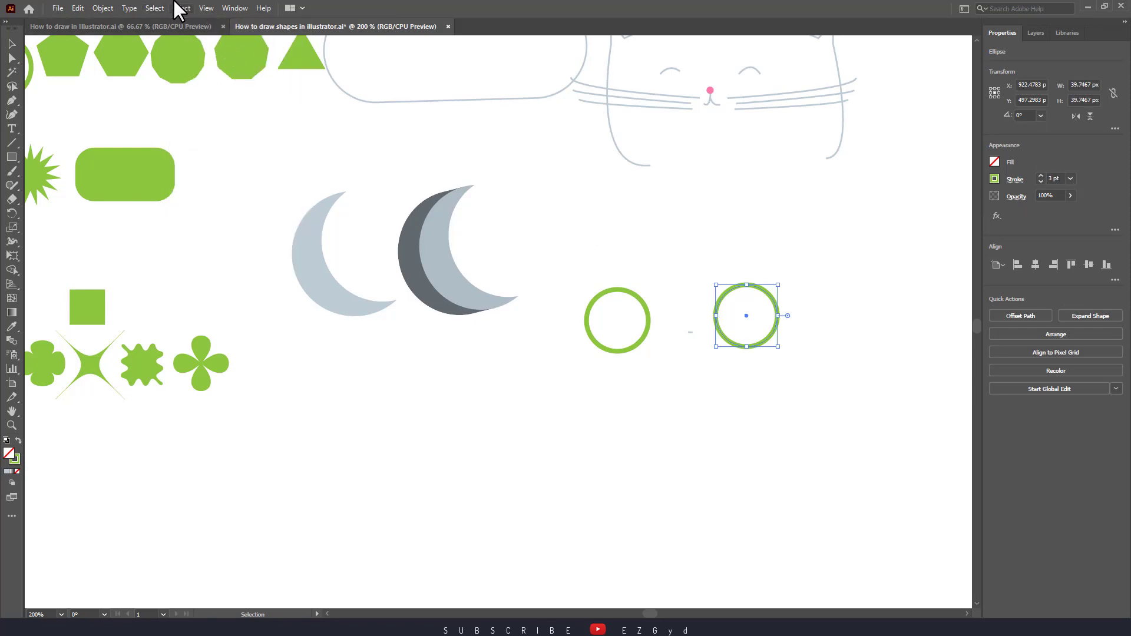
left_click(181, 8)
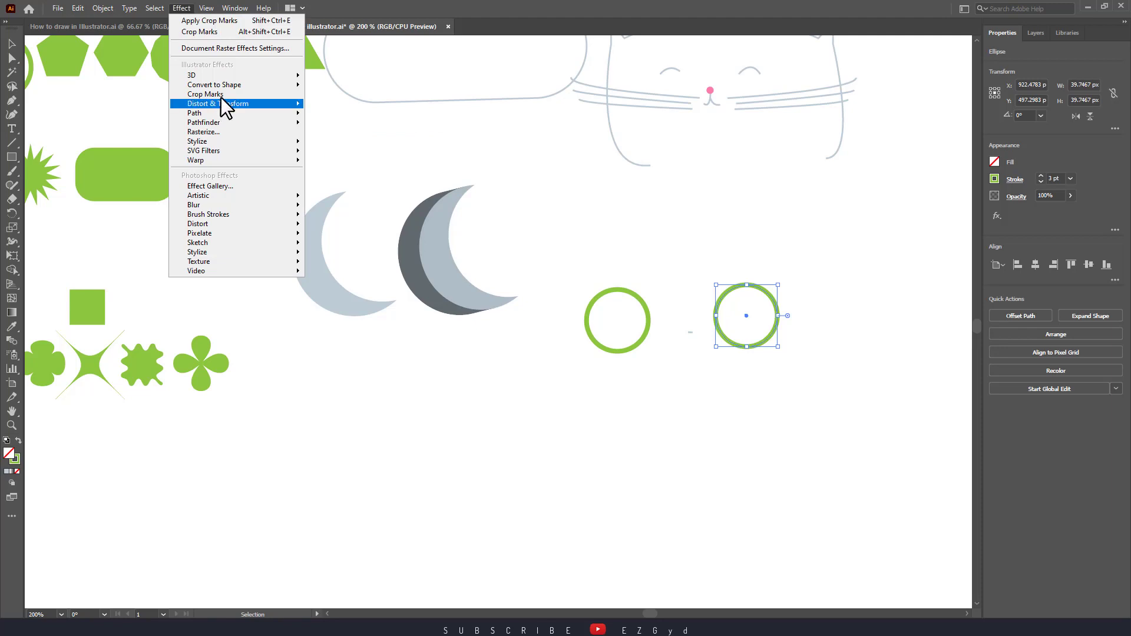
mouse_move(212, 75)
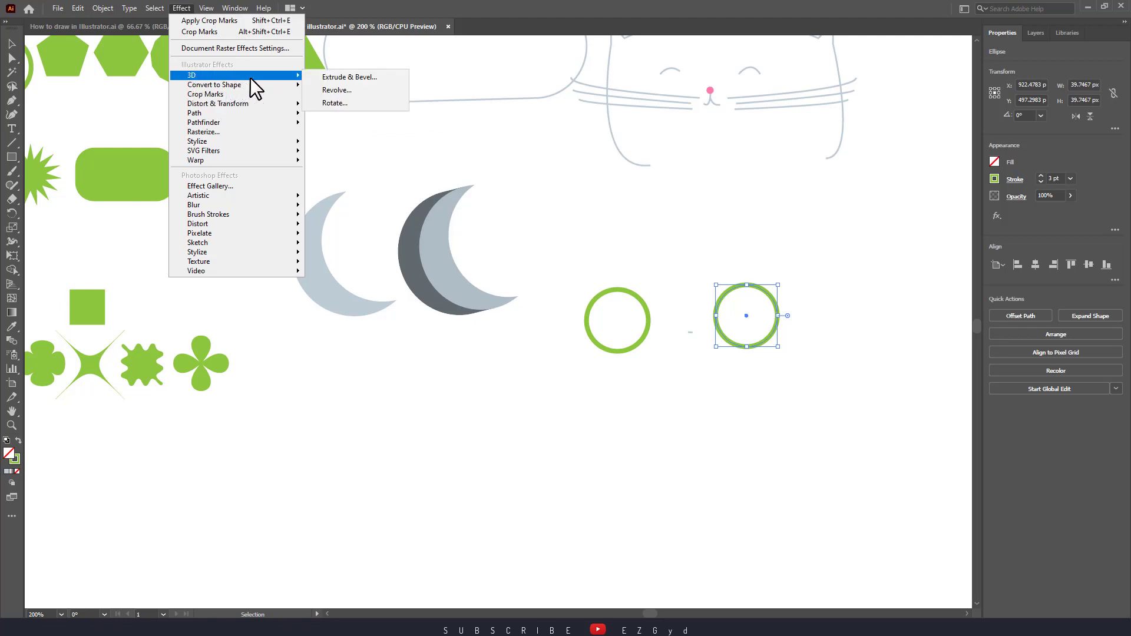
- Extrude the right ring into a custom-angled 3D tube and nudge it left beside the flat ring
left_click(367, 79)
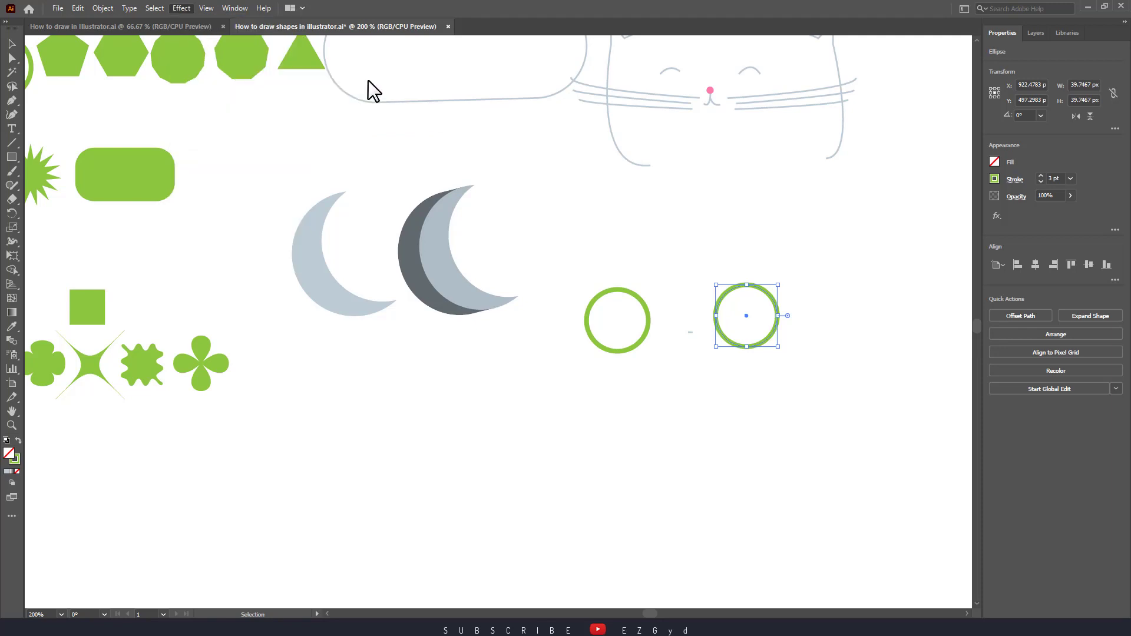
left_click_drag(756, 93, 424, 306)
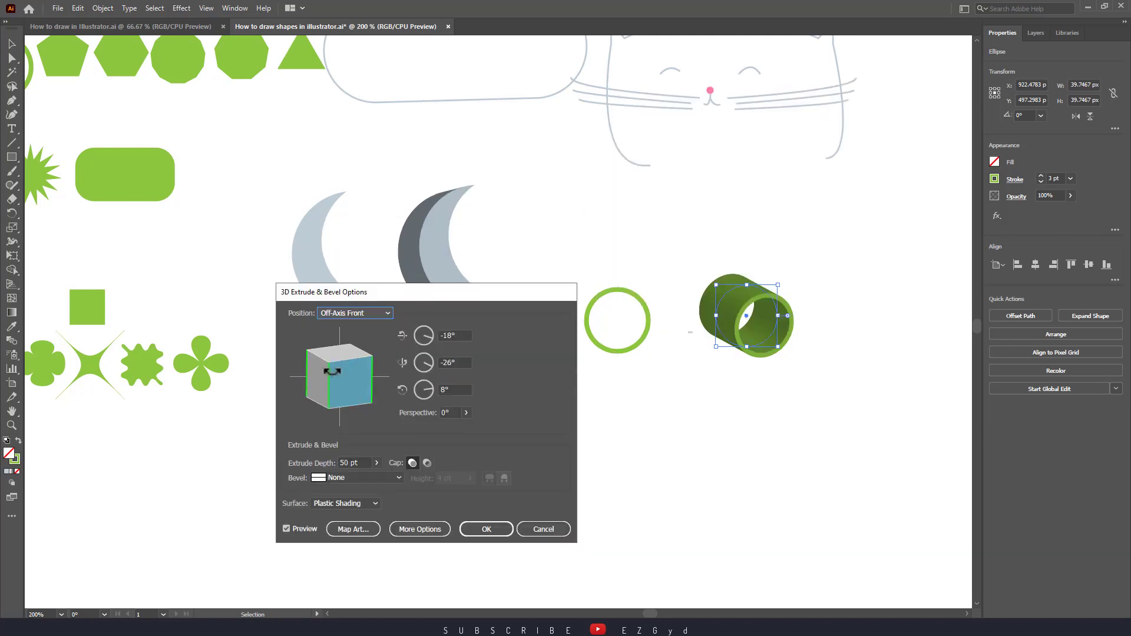
left_click_drag(332, 371, 340, 397)
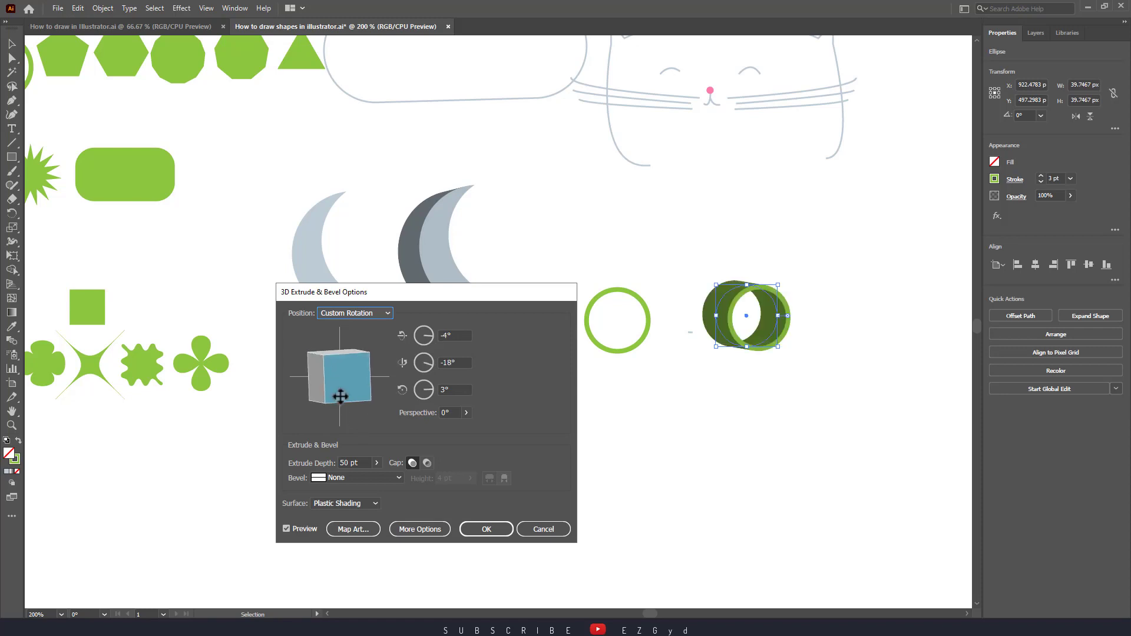
left_click(475, 529)
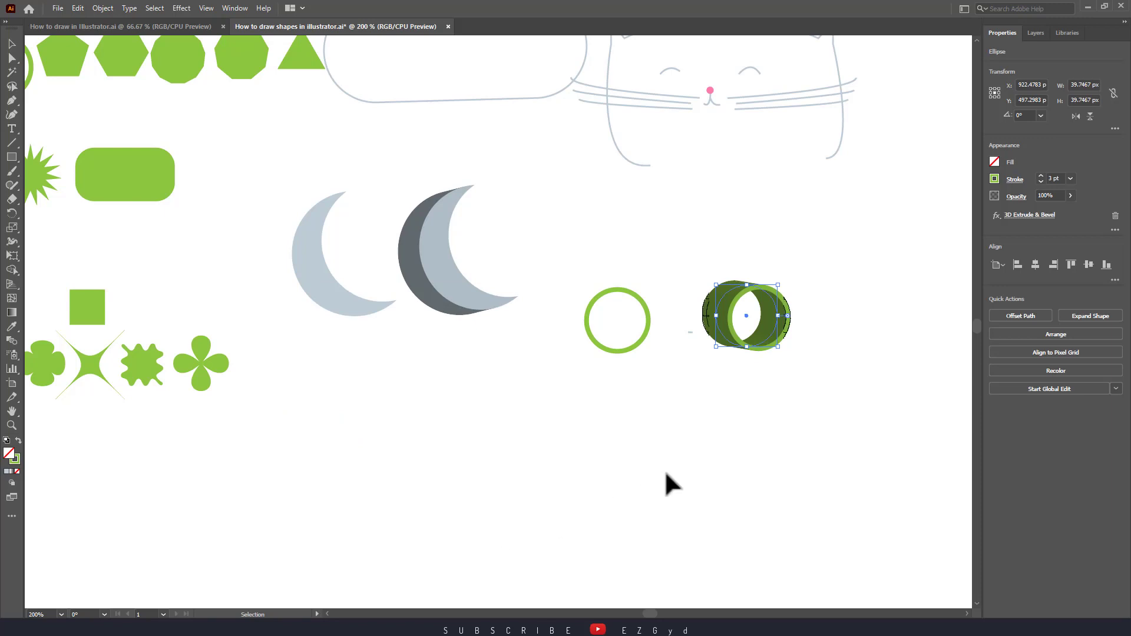
mouse_move(726, 344)
left_mouse_down()
mouse_move(695, 348)
mouse_move(695, 338)
left_mouse_up()
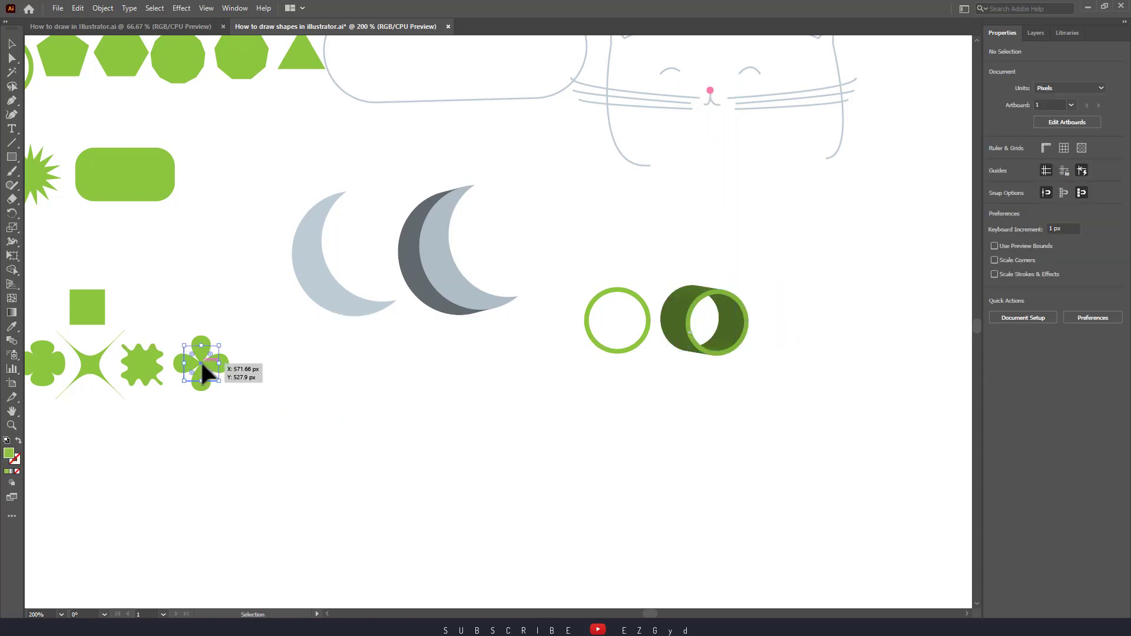
- Alt-drag two clover copies side by side beneath the flat ring and 3D tube
mouse_move(201, 363)
left_mouse_down()
mouse_move(428, 426)
mouse_move(588, 429)
left_mouse_up()
left_click_drag(610, 427, 673, 422)
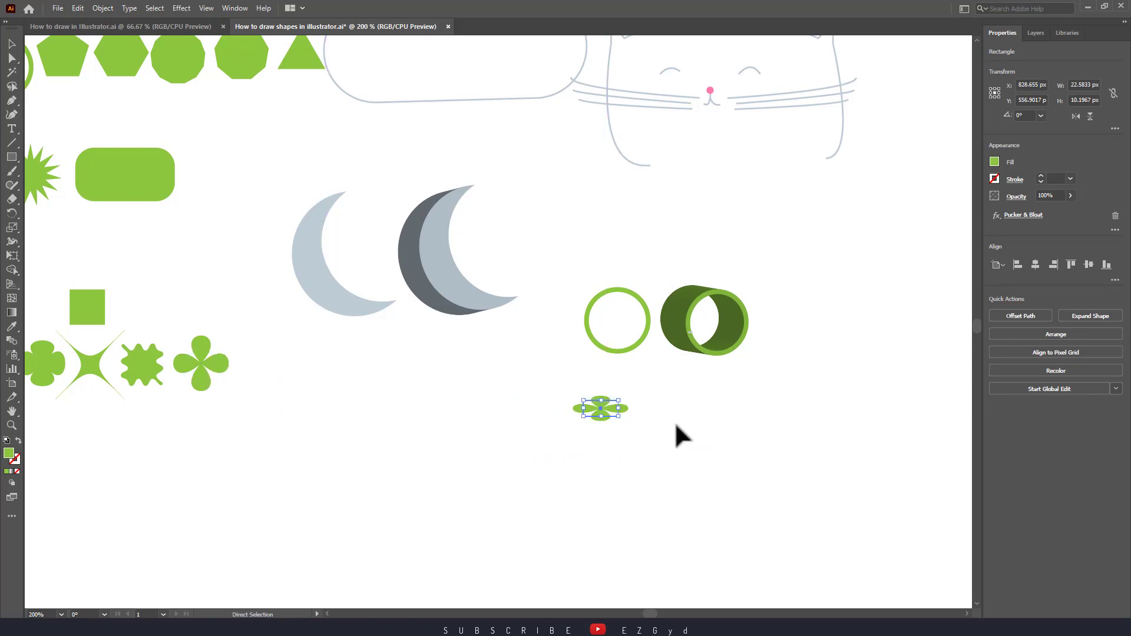
key("ctrl+z")
left_click_drag(597, 425, 706, 425)
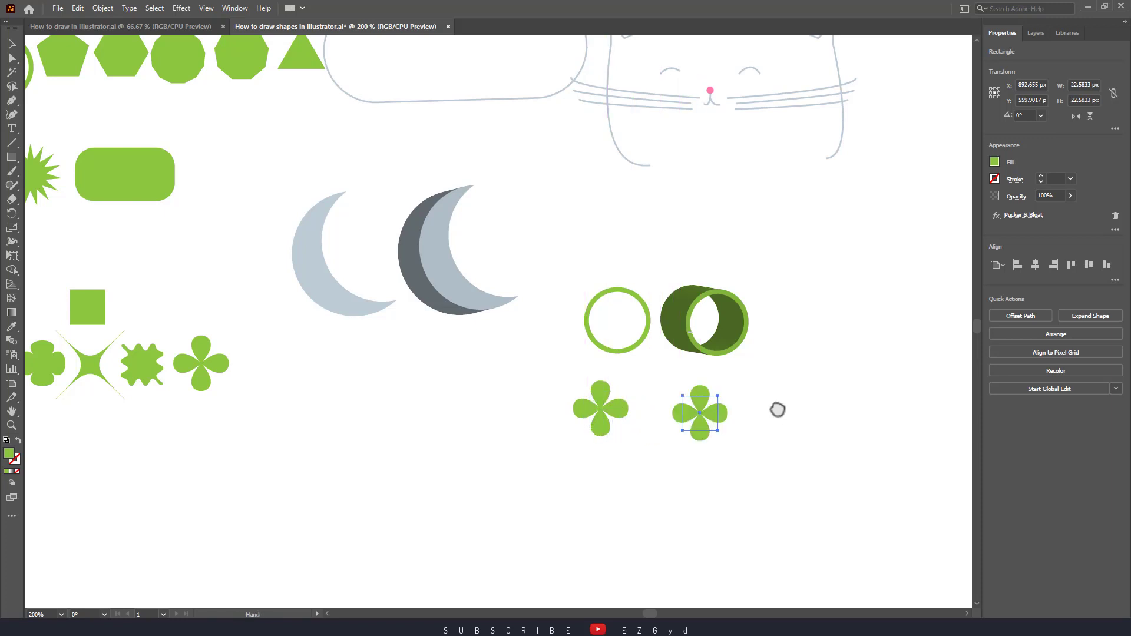
mouse_move(778, 409)
left_mouse_down()
mouse_move(749, 384)
mouse_move(778, 382)
left_mouse_up()
- Zoom in on the rings and clovers and select the right-hand clover copy
key("ctrl+plus")
left_click(648, 295)
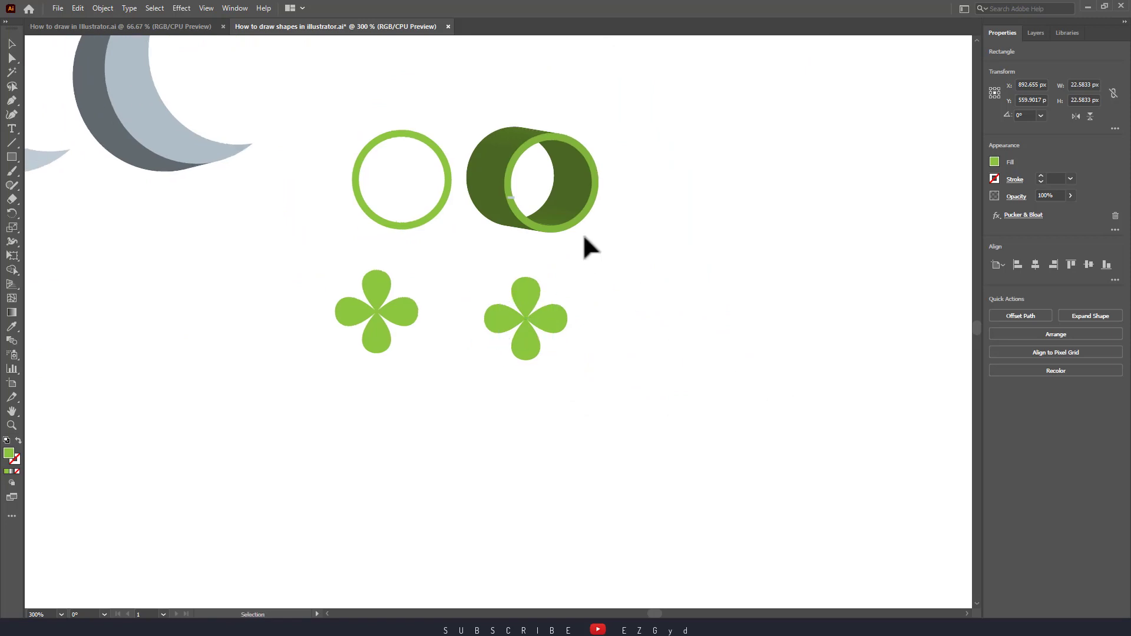
left_click(554, 219)
left_click(536, 338)
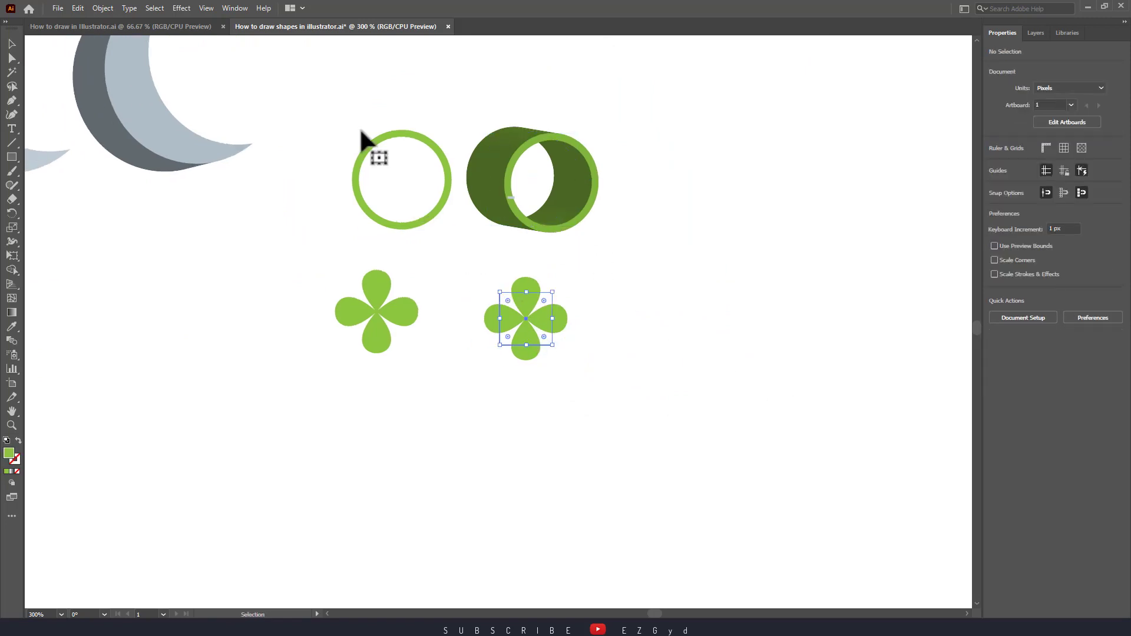
- Apply Extrude & Bevel to the right clover with a custom rotation
left_click(181, 8)
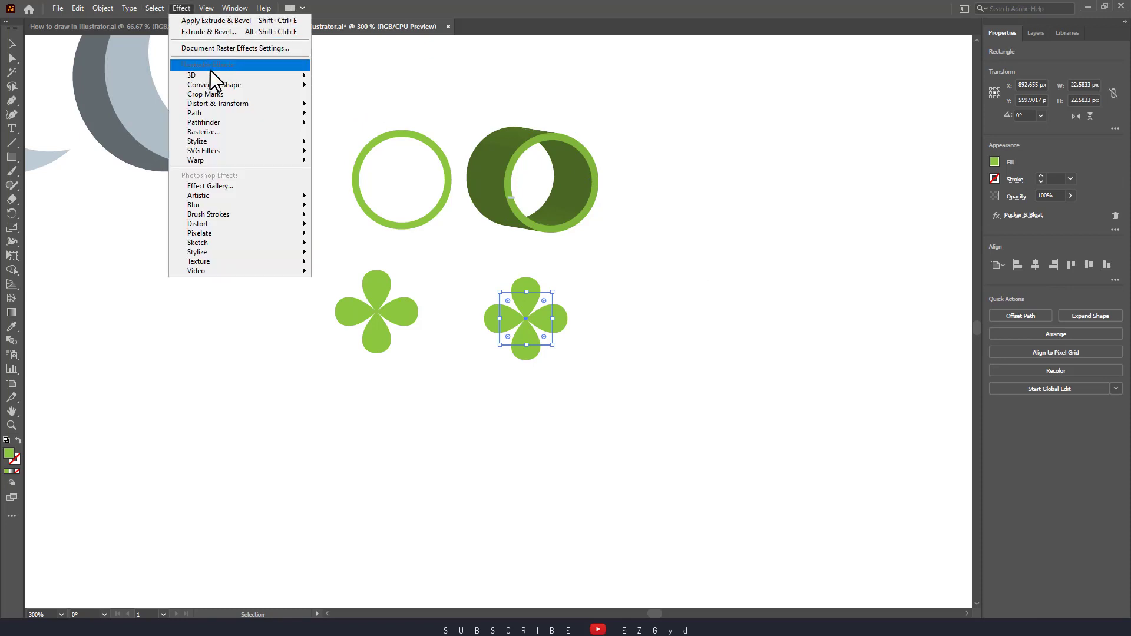
mouse_move(192, 74)
left_click(344, 73)
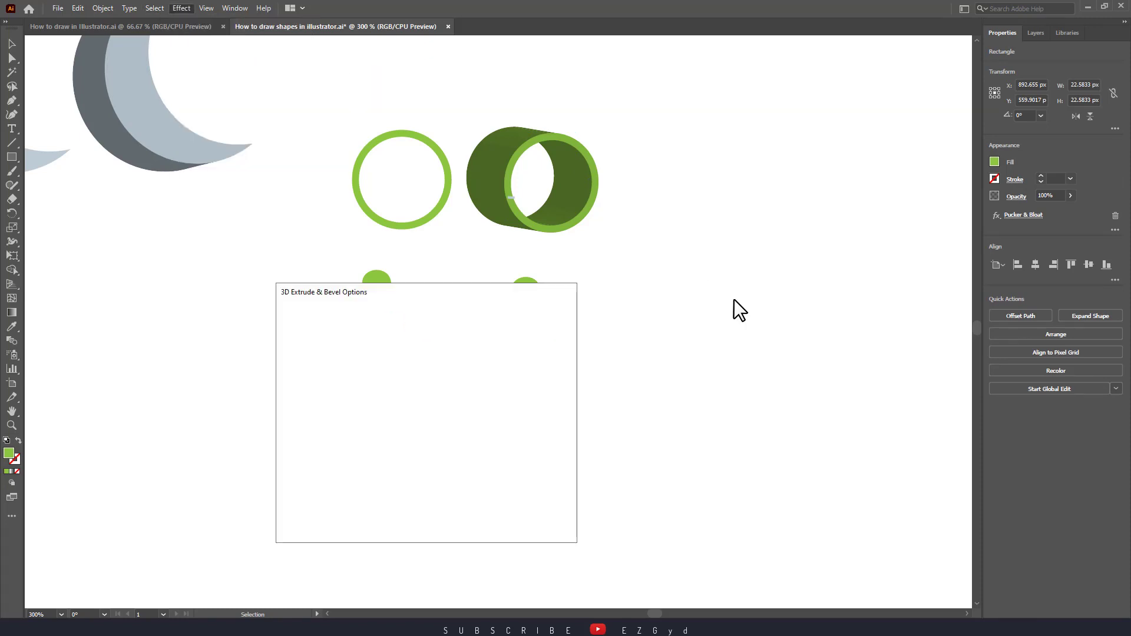
left_click_drag(500, 294, 831, 237)
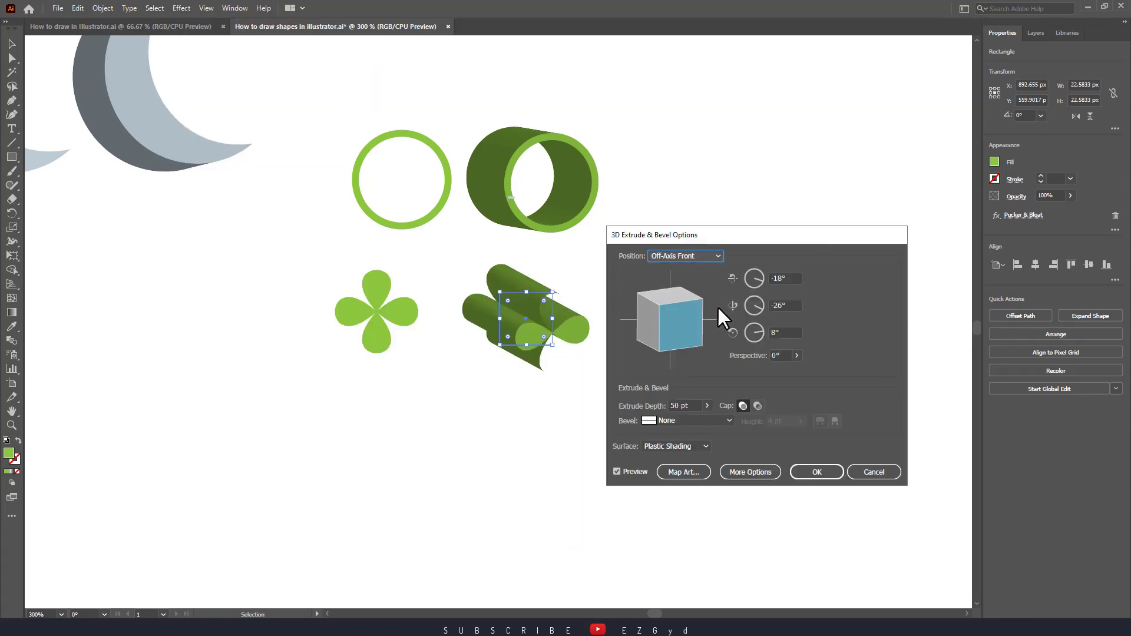
mouse_move(683, 327)
left_mouse_down()
mouse_move(678, 340)
mouse_move(666, 331)
mouse_move(675, 349)
mouse_move(679, 318)
mouse_move(671, 342)
mouse_move(669, 320)
mouse_move(679, 331)
left_mouse_up()
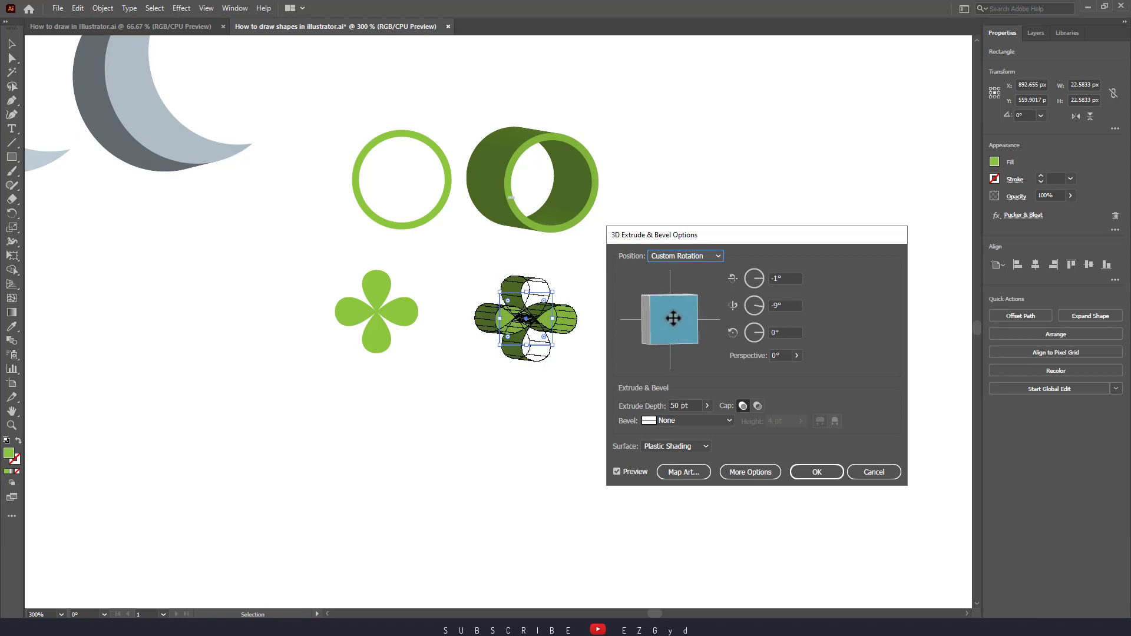
left_click(811, 471)
left_click(673, 436)
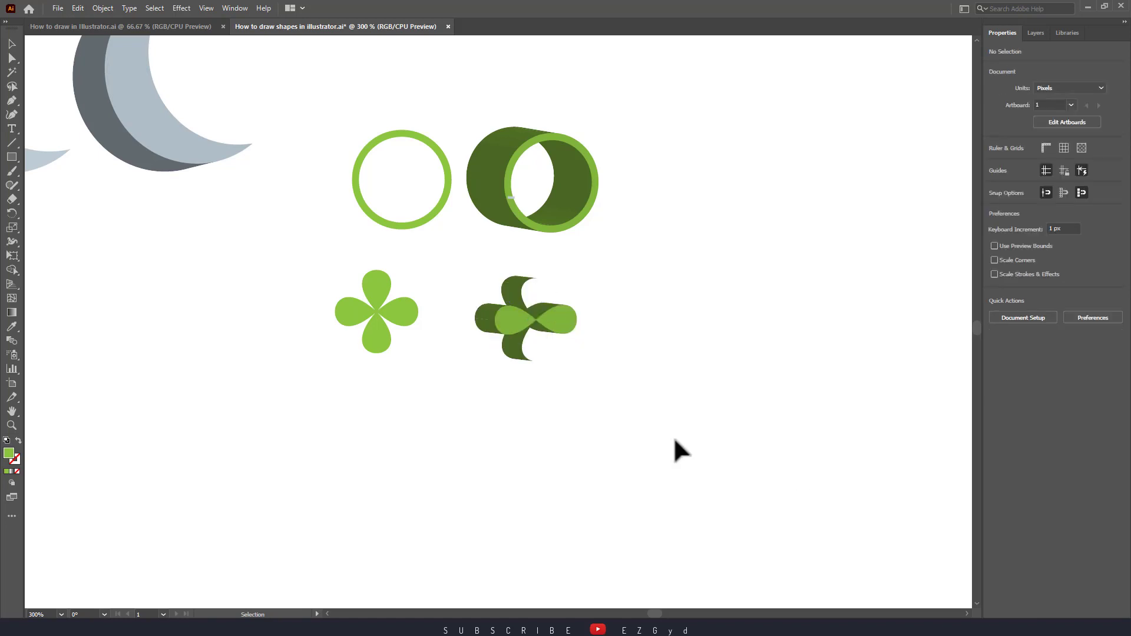
- Inspect the 3D clover in isolation, then pan and zoom out over the shapes
double_click(529, 323)
double_click(538, 382)
key("space")
left_click_drag(442, 396, 603, 399)
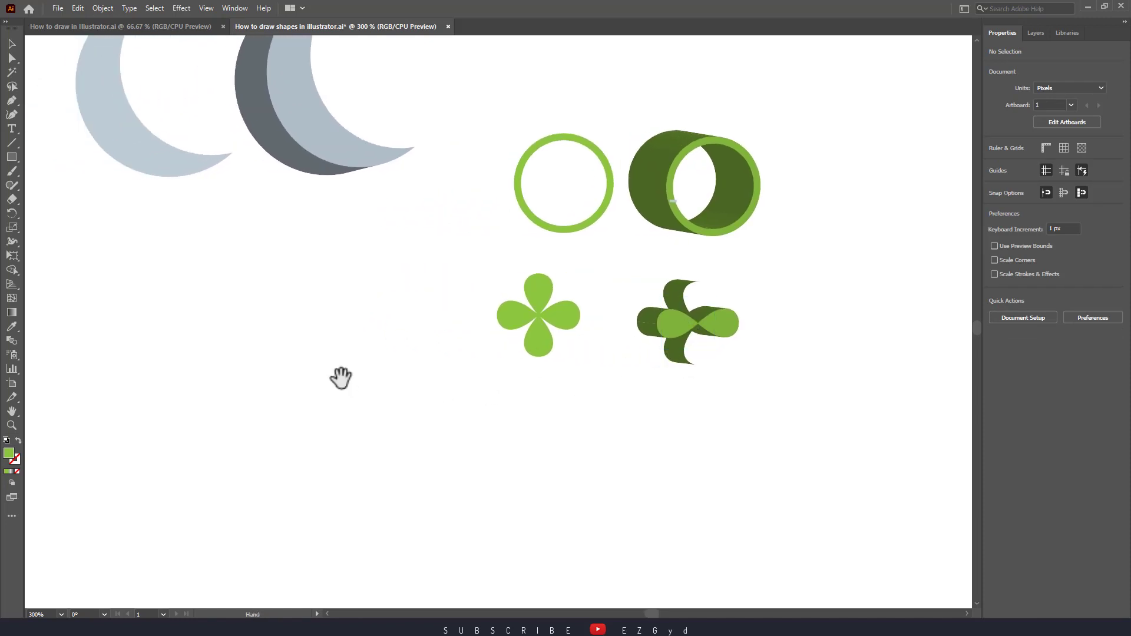
left_click_drag(341, 377, 513, 424)
key("ctrl+minus")
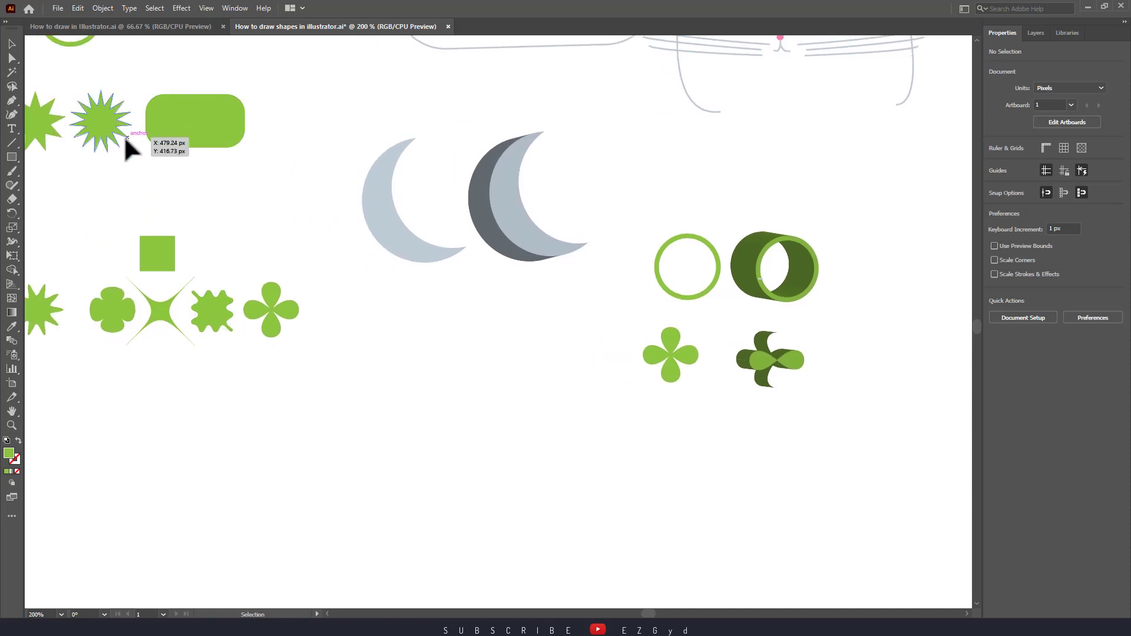
- Alt-drag a rounded rectangle copy below the moons and extrude it with a custom 3D rotation
left_click_drag(206, 142, 533, 386)
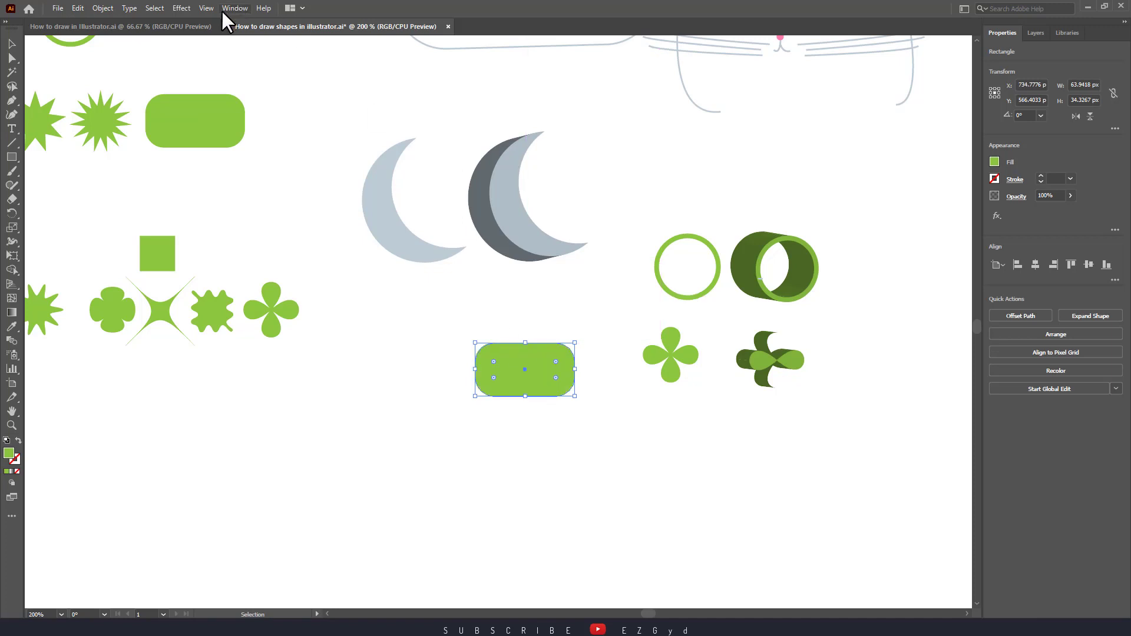
left_click(182, 7)
mouse_move(230, 75)
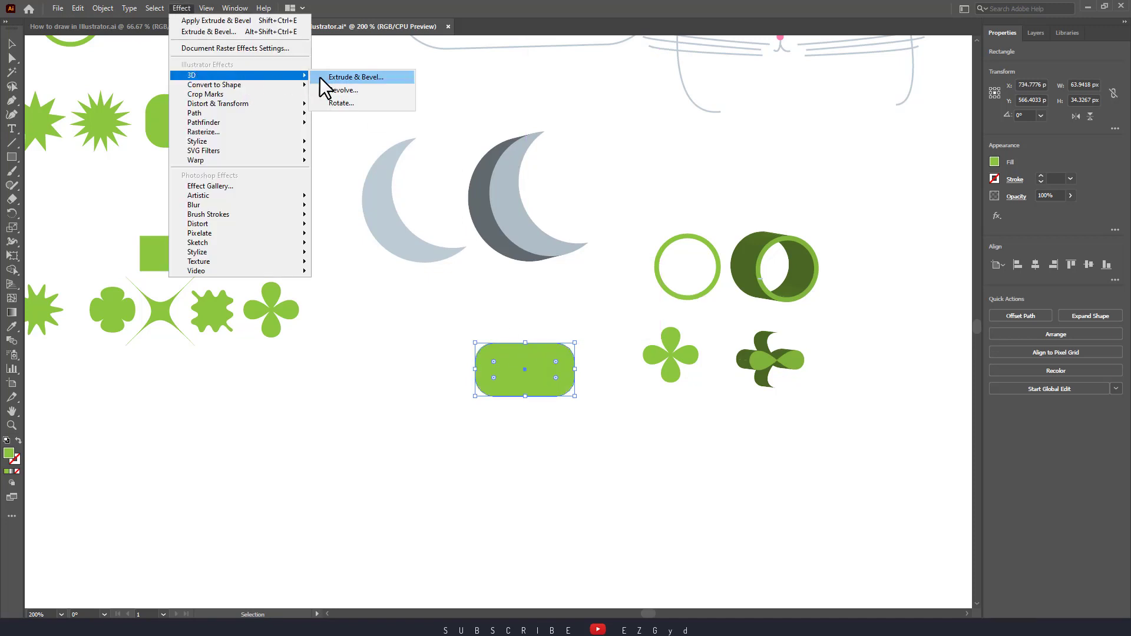
left_click(321, 78)
mouse_move(670, 321)
left_mouse_down()
mouse_move(692, 333)
mouse_move(663, 337)
left_mouse_up()
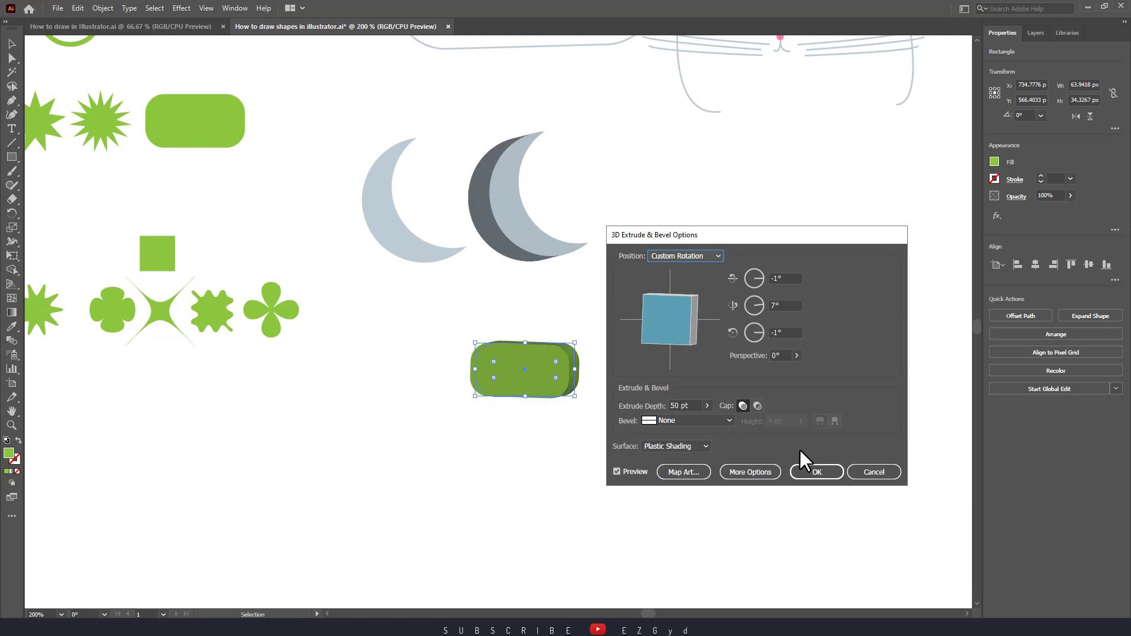
left_click(816, 473)
left_click(505, 448)
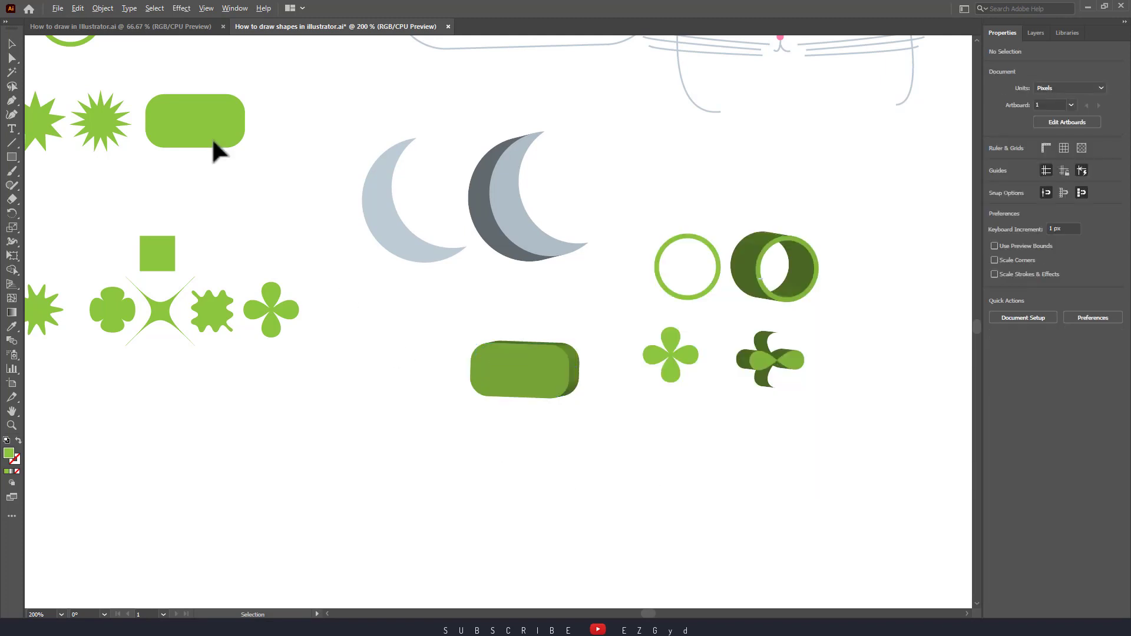
- Copy a flat rounded rectangle beside the 3D block, then pan to the shapes at left
left_click_drag(205, 132, 413, 382)
left_click(564, 470)
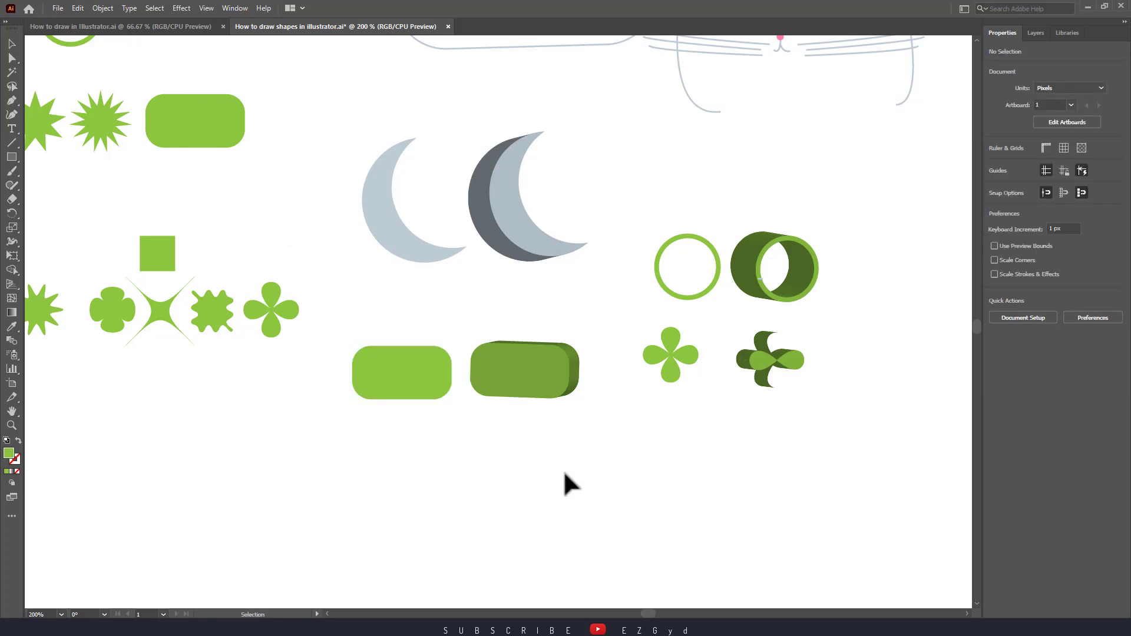
left_click(770, 370)
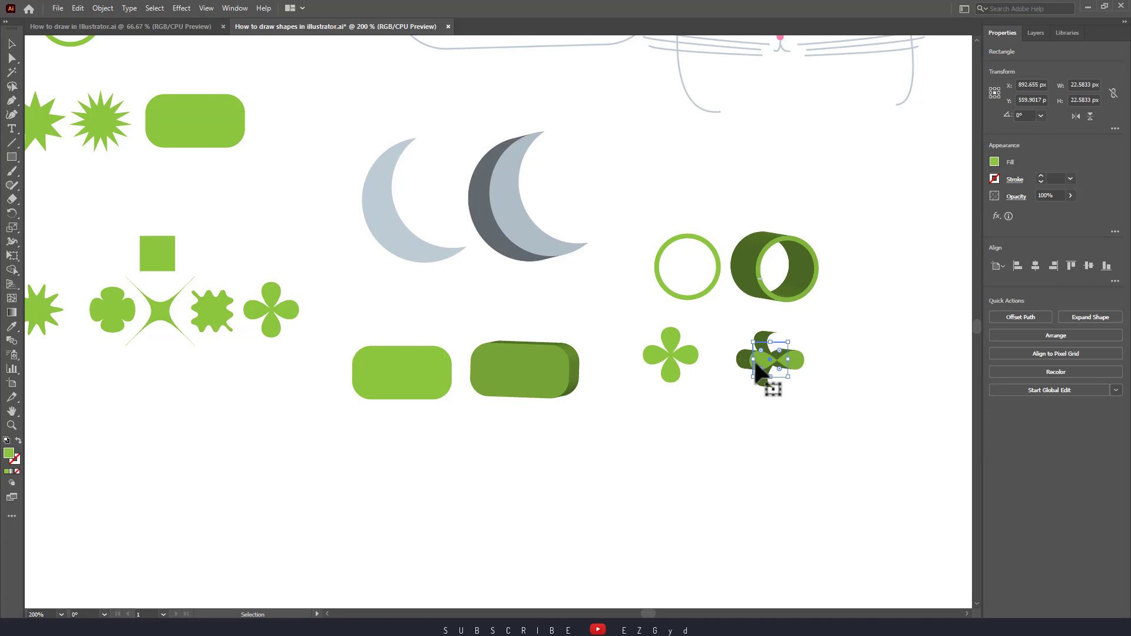
left_click(684, 360)
left_click(702, 443)
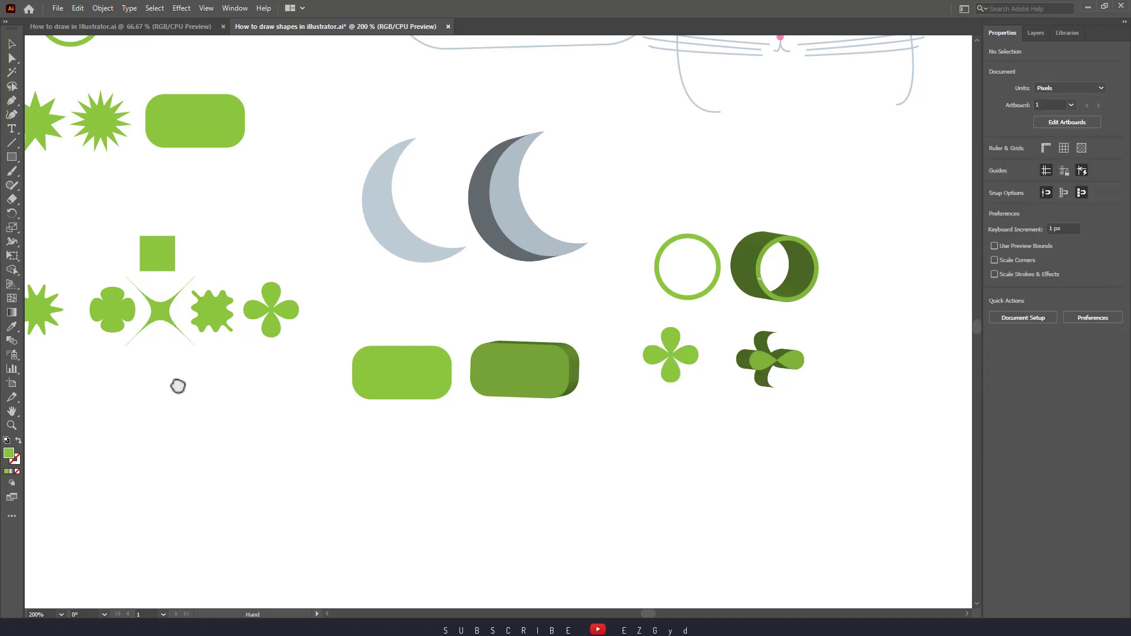
left_click_drag(177, 383, 382, 395)
- Duplicate the small green circle to just below the flat rounded rectangle
left_click(181, 256)
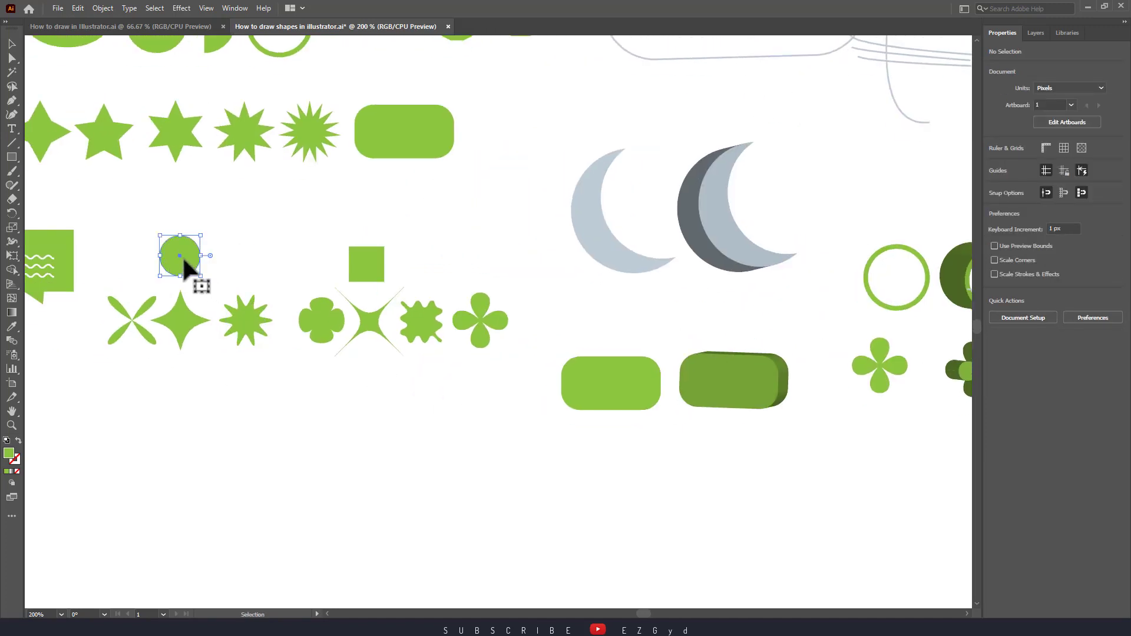
mouse_move(181, 255)
left_mouse_down()
mouse_move(333, 395)
mouse_move(589, 462)
left_mouse_up()
left_click_drag(718, 460, 453, 376)
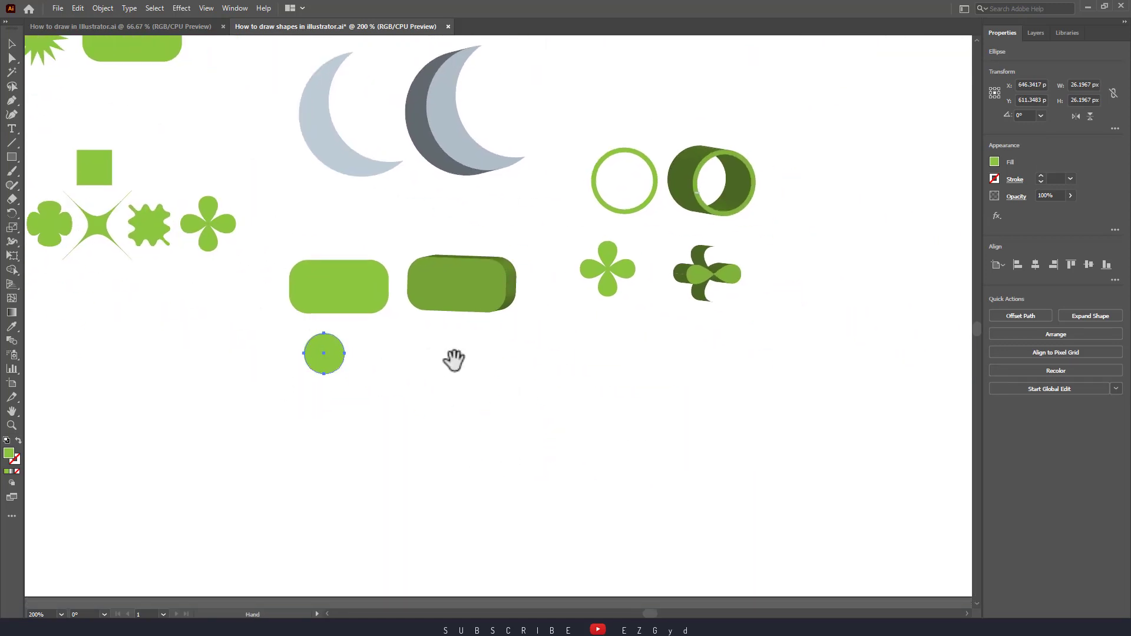
- Apply 3D Extrude & Bevel to the circle copy, rotated to a near-front angle
left_click(178, 10)
mouse_move(190, 75)
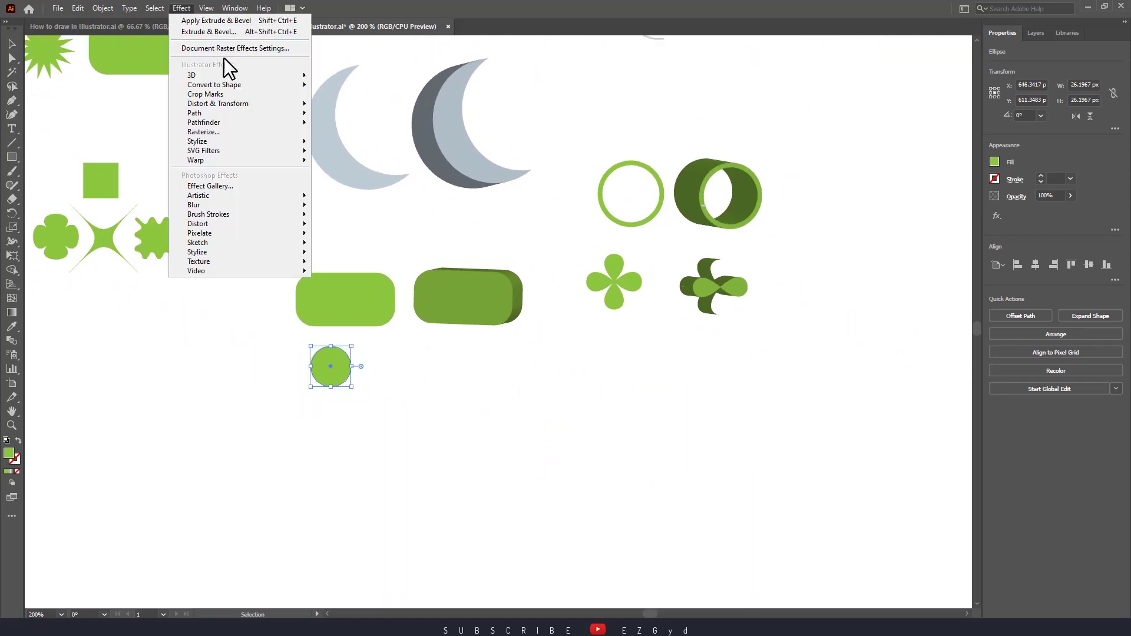
left_click(321, 80)
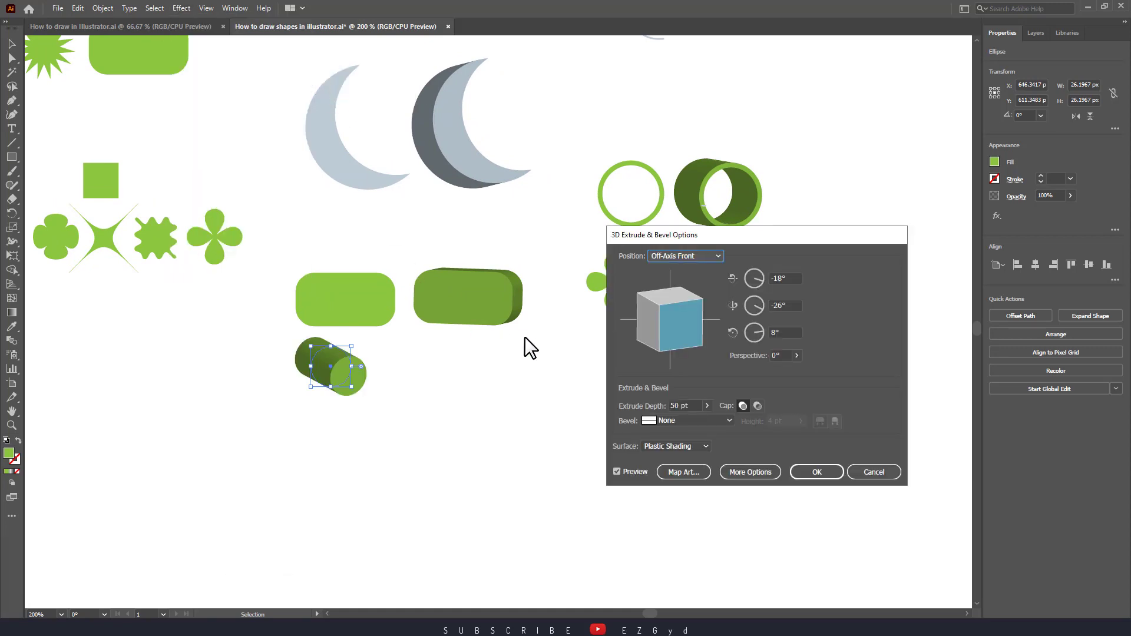
left_click_drag(674, 331, 662, 319)
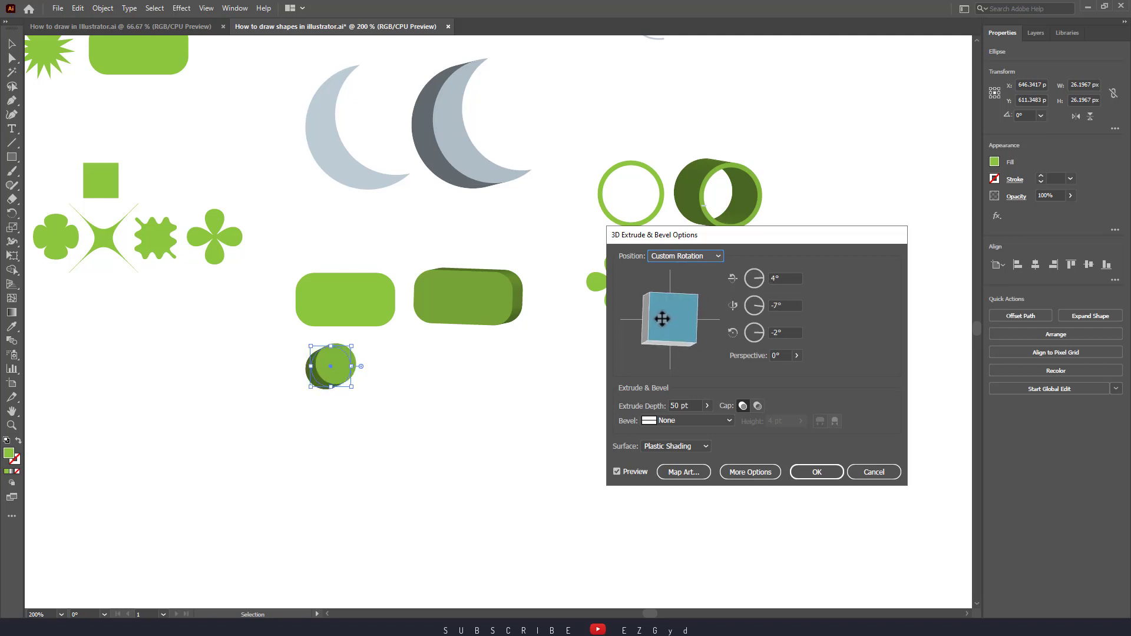
left_click(815, 472)
left_click(482, 437)
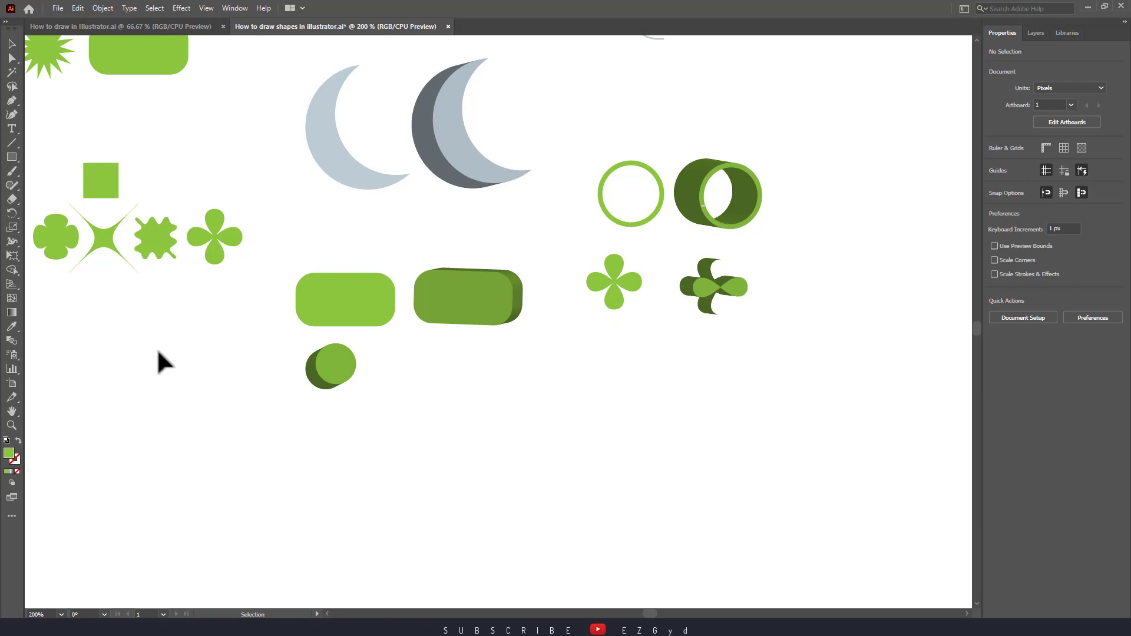
left_click_drag(158, 352, 374, 363)
mouse_move(197, 356)
left_mouse_down()
mouse_move(319, 407)
mouse_move(379, 415)
left_mouse_up()
- Place another flat circle copy near the 3D cylinder
left_click(52, 227)
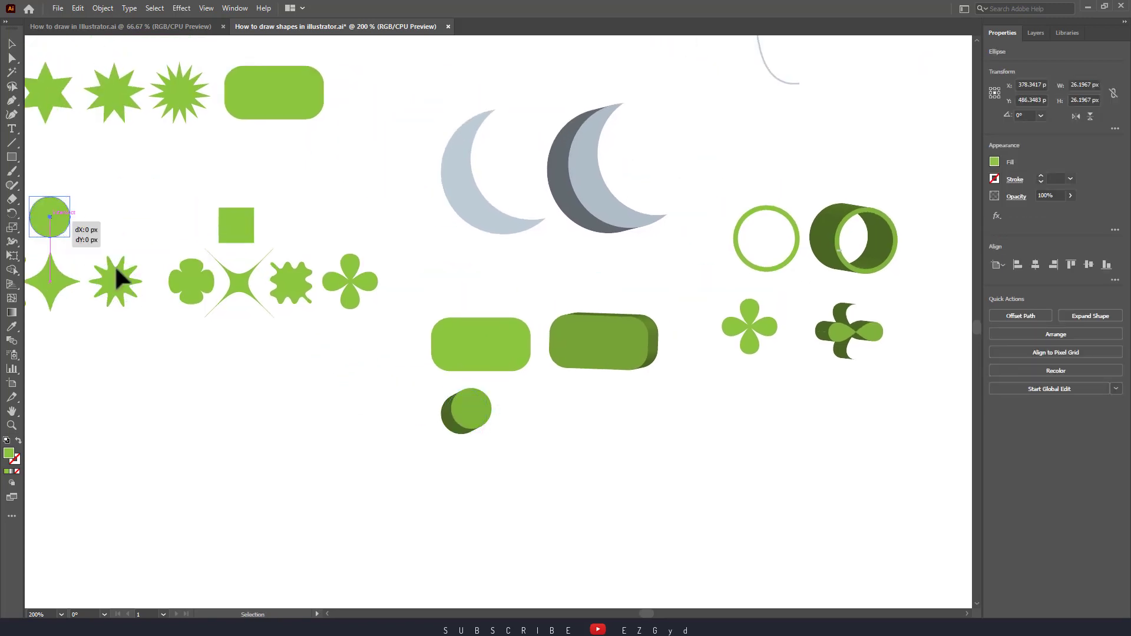
left_click_drag(116, 268, 581, 440)
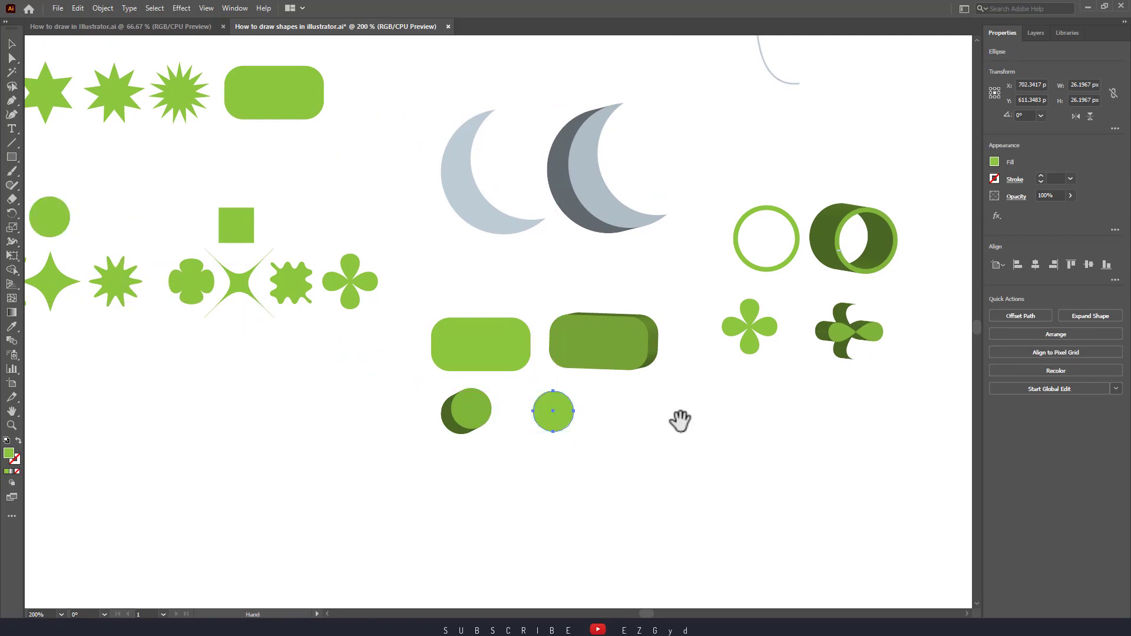
left_click_drag(681, 420, 573, 408)
left_click(595, 440)
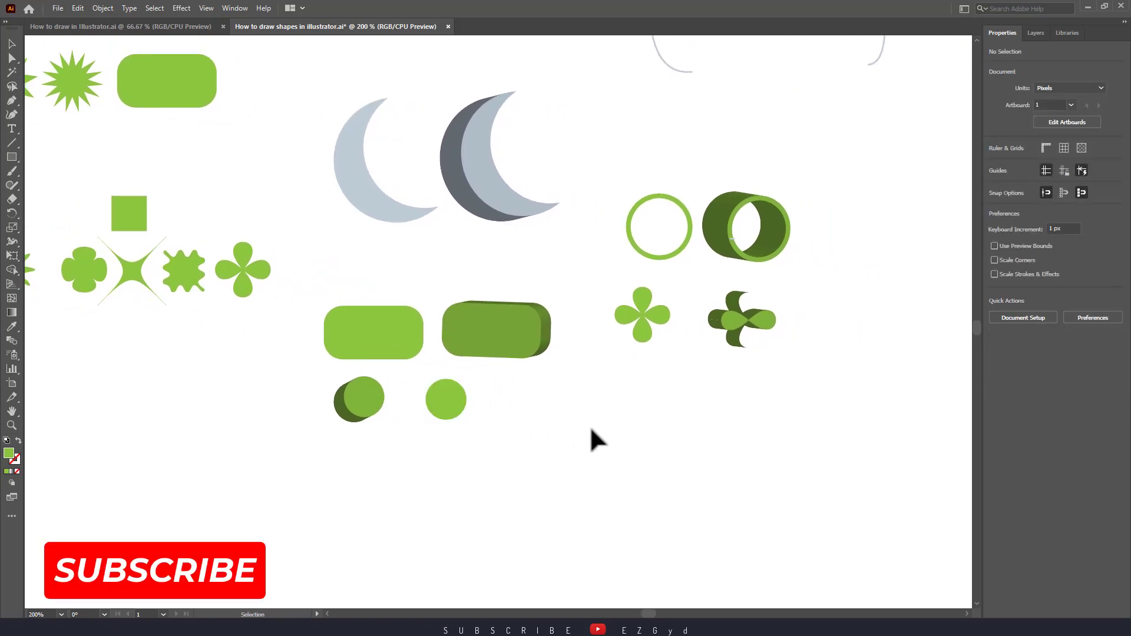
- Put the flat ring and clover in the top row with their 3D versions beneath
left_click_drag(372, 396, 545, 380)
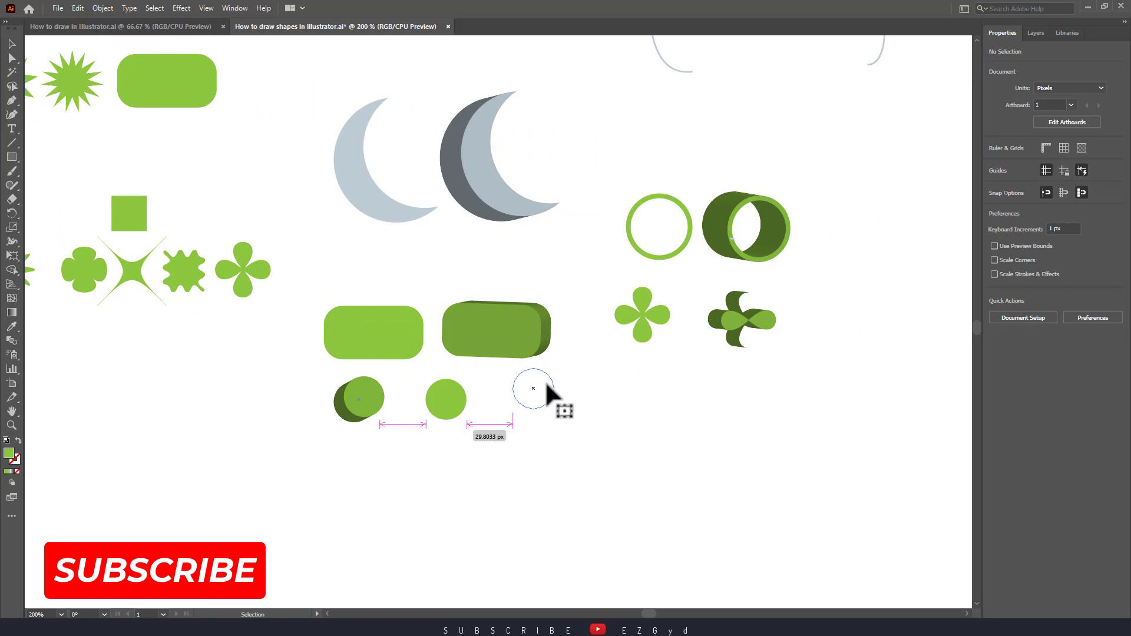
left_click_drag(667, 338, 715, 421)
left_click_drag(711, 313, 613, 321)
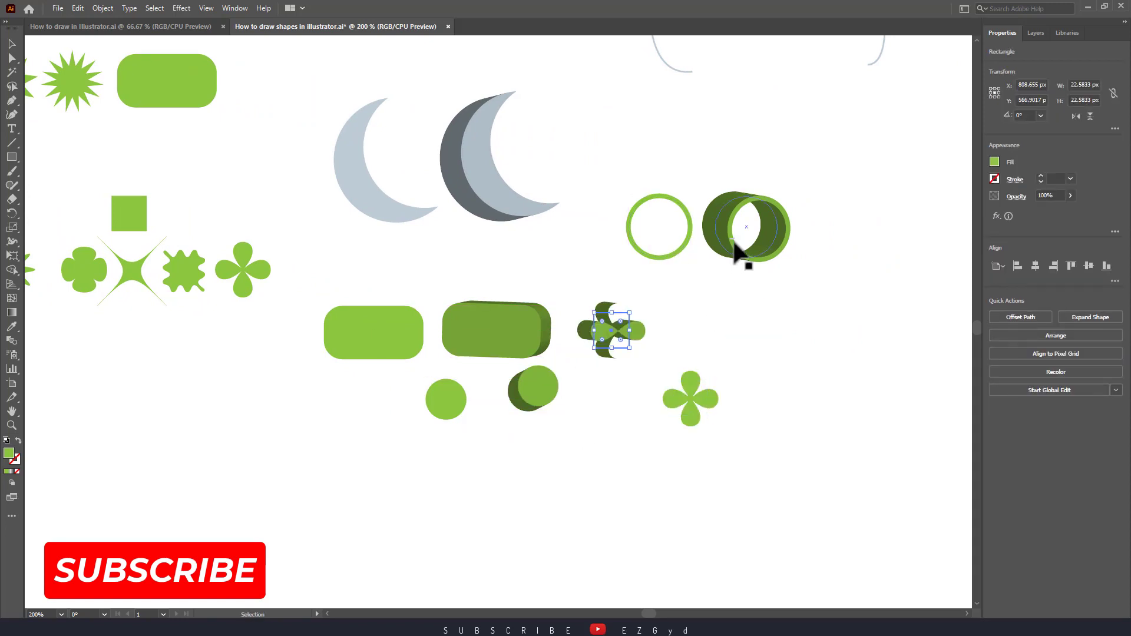
left_click_drag(732, 246, 572, 266)
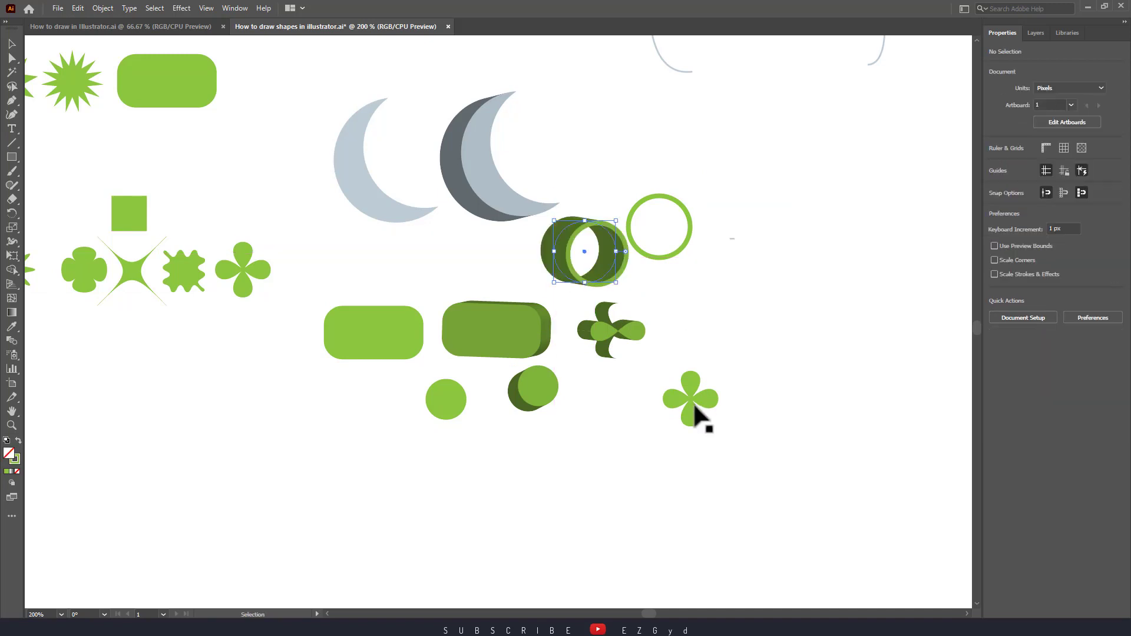
left_click_drag(690, 402, 806, 337)
left_click_drag(684, 256, 729, 356)
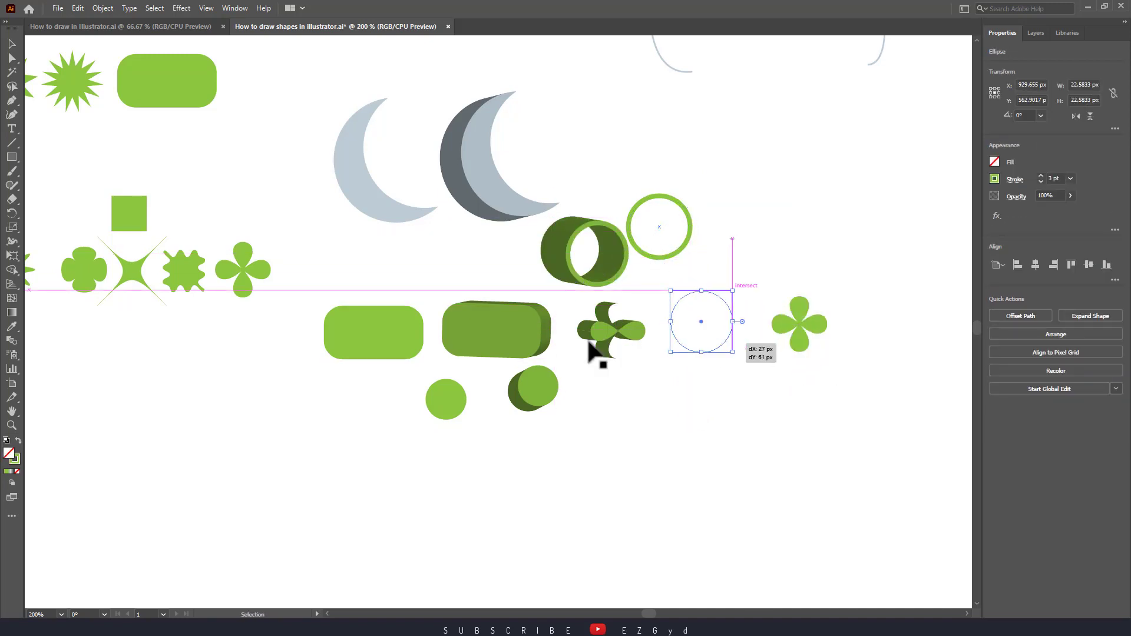
mouse_move(607, 352)
left_mouse_down()
mouse_move(801, 419)
mouse_move(784, 412)
left_mouse_up()
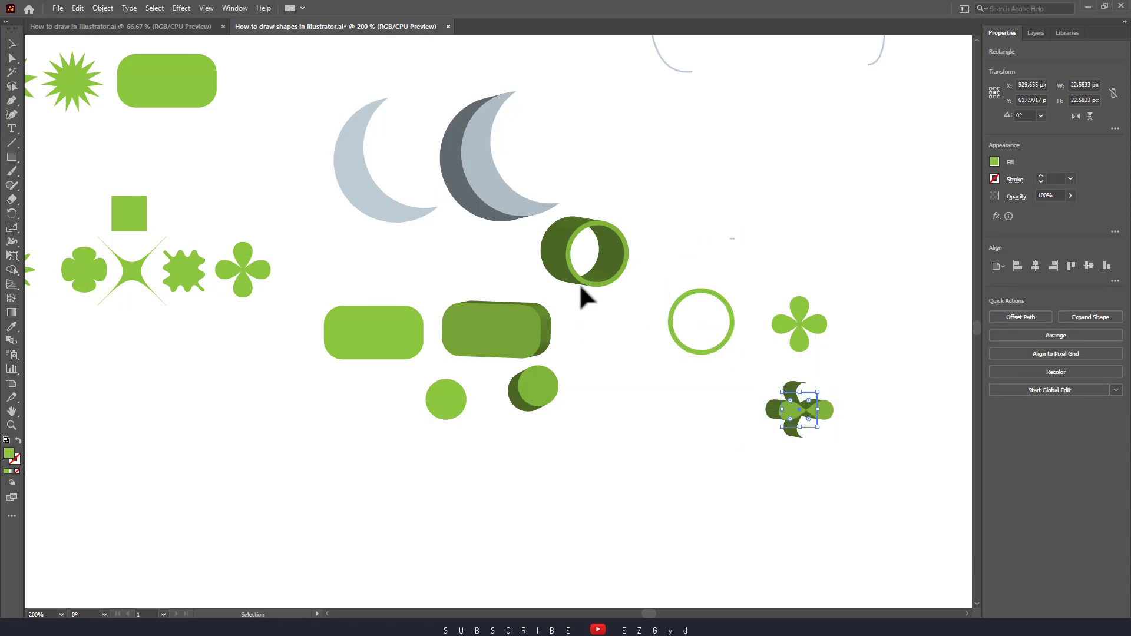
left_click_drag(585, 282, 702, 427)
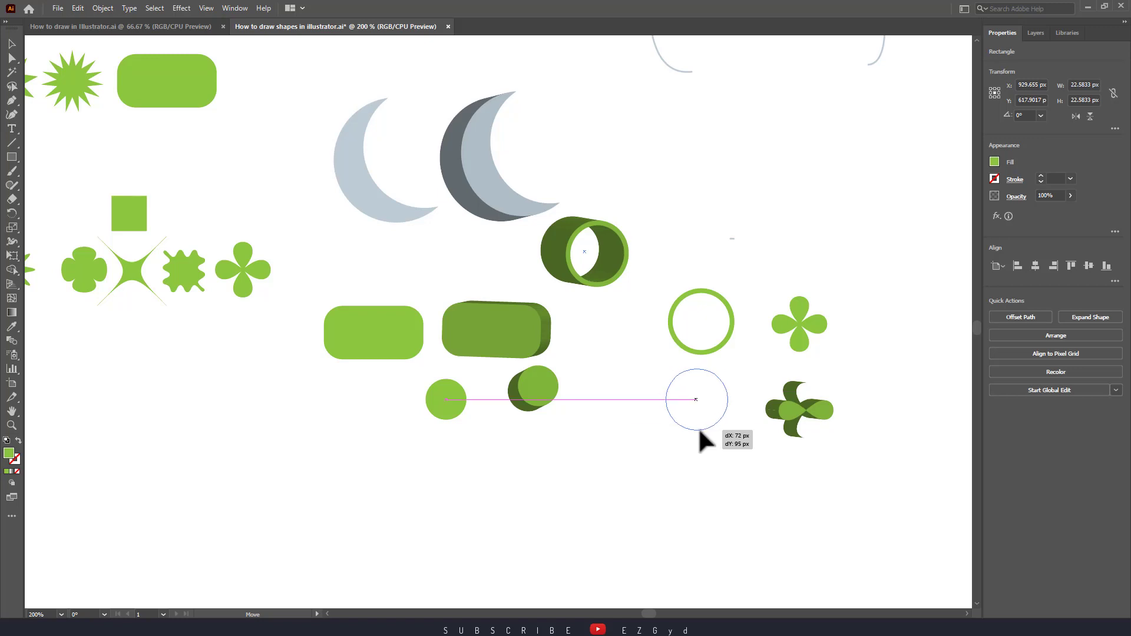
left_click_drag(702, 432, 702, 432)
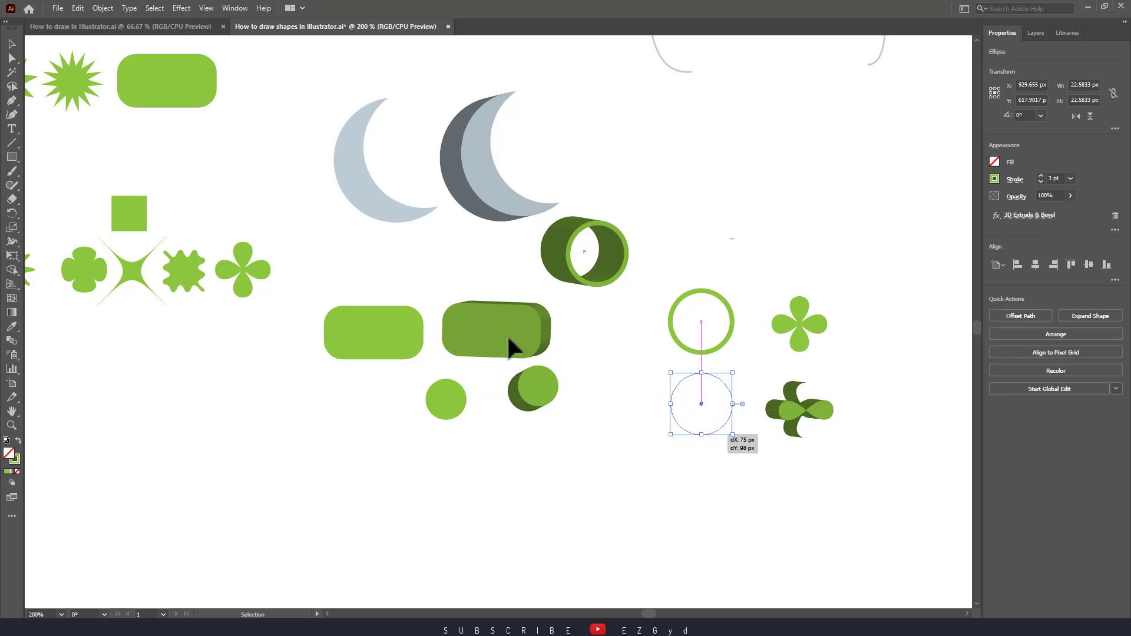
- Enlarge the 3D circle under the flat circle and move the 3D rounded rectangle down
left_click_drag(557, 394, 602, 411)
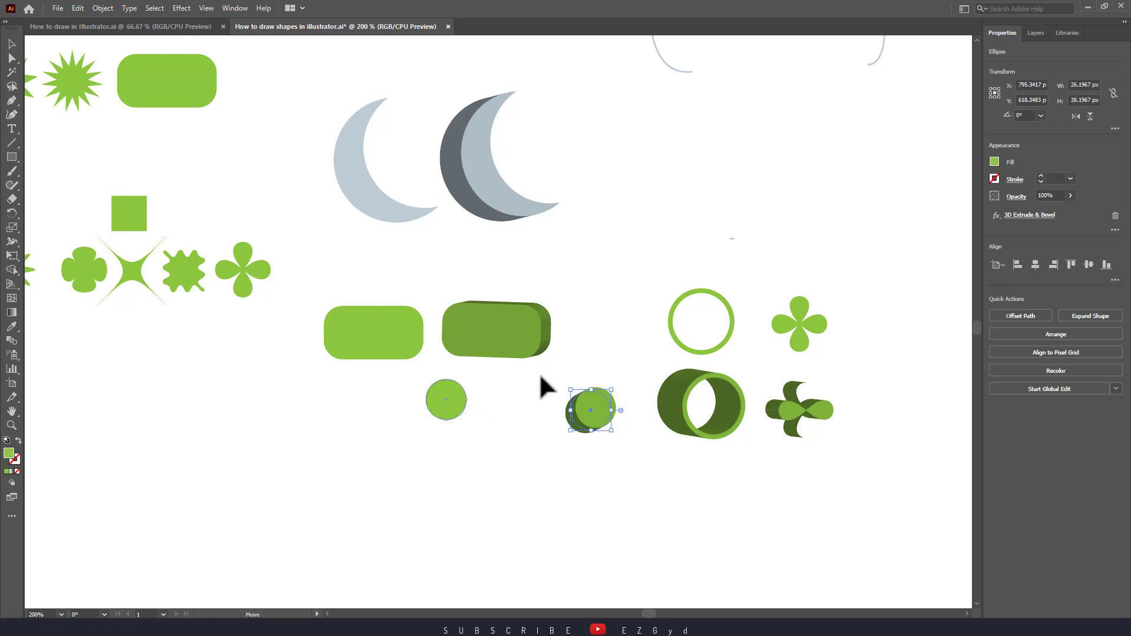
left_click_drag(454, 397, 588, 314)
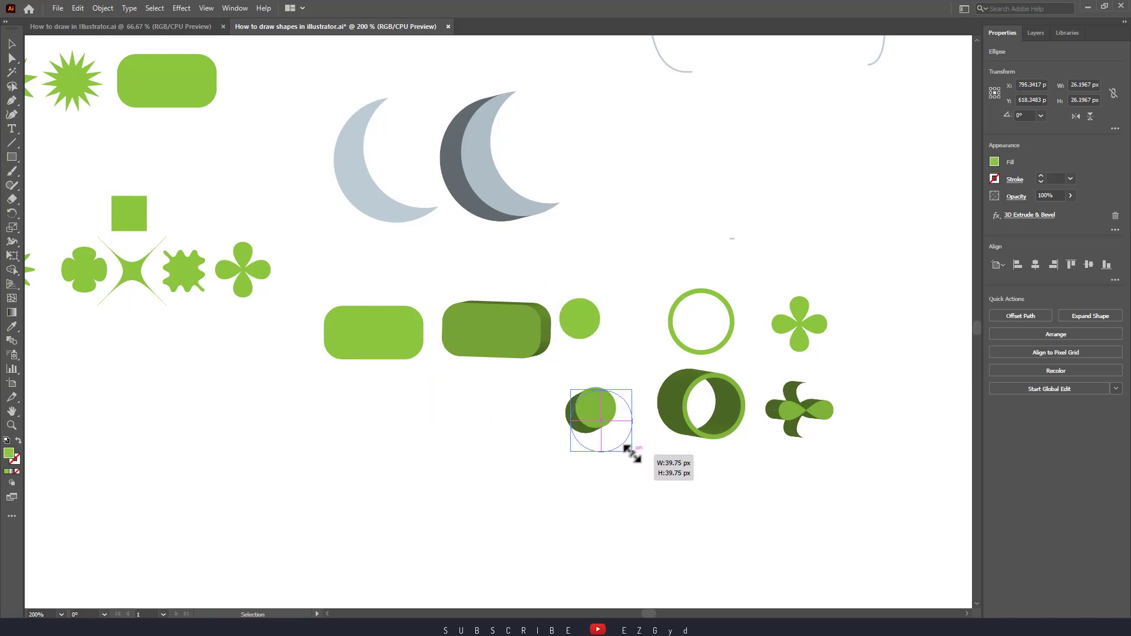
mouse_move(609, 431)
left_mouse_down()
mouse_move(626, 448)
mouse_move(596, 415)
left_mouse_up()
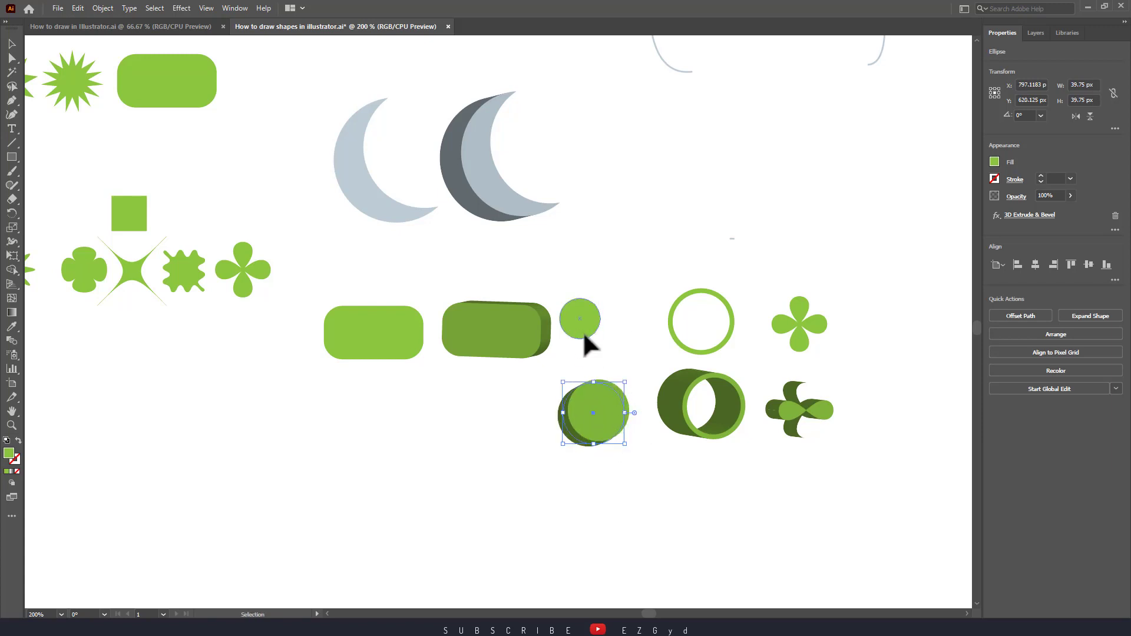
left_click_drag(590, 331, 626, 356)
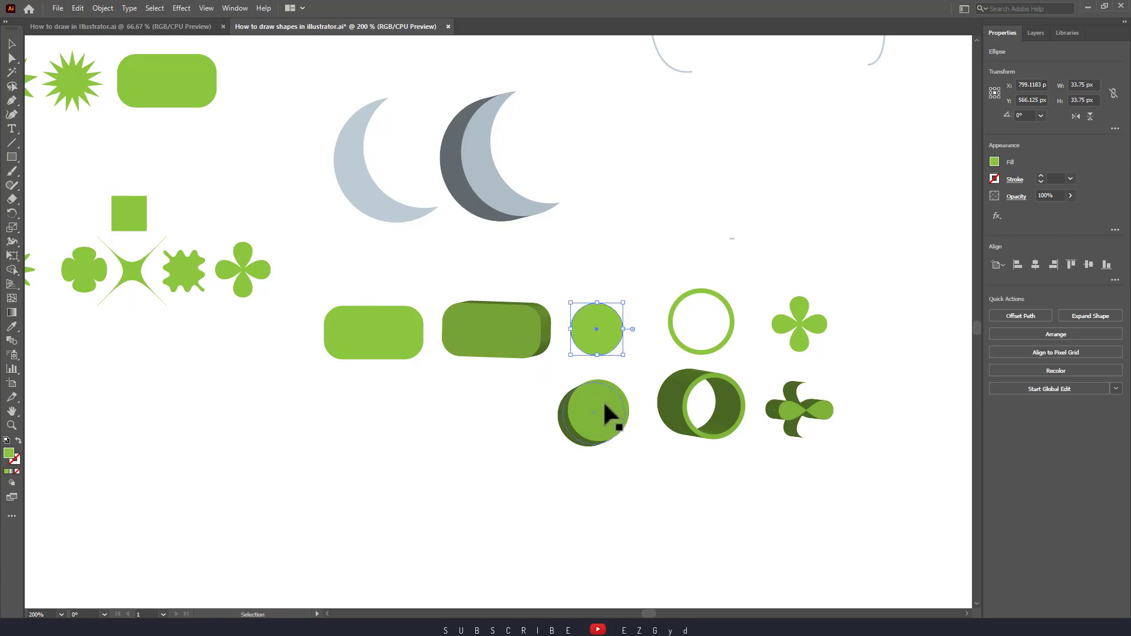
left_click_drag(604, 400, 610, 399)
left_click_drag(505, 351, 486, 435)
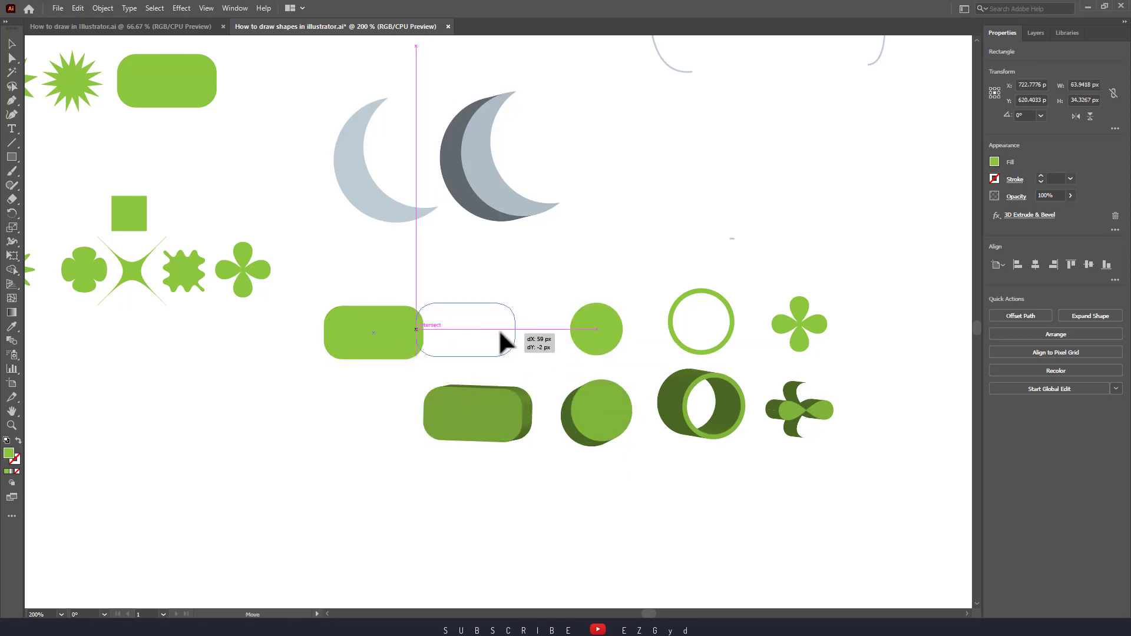
- Set the flat rounded rectangle above its 3D twin and bring both moons down
left_click_drag(411, 344, 502, 341)
left_click_drag(477, 187, 312, 390)
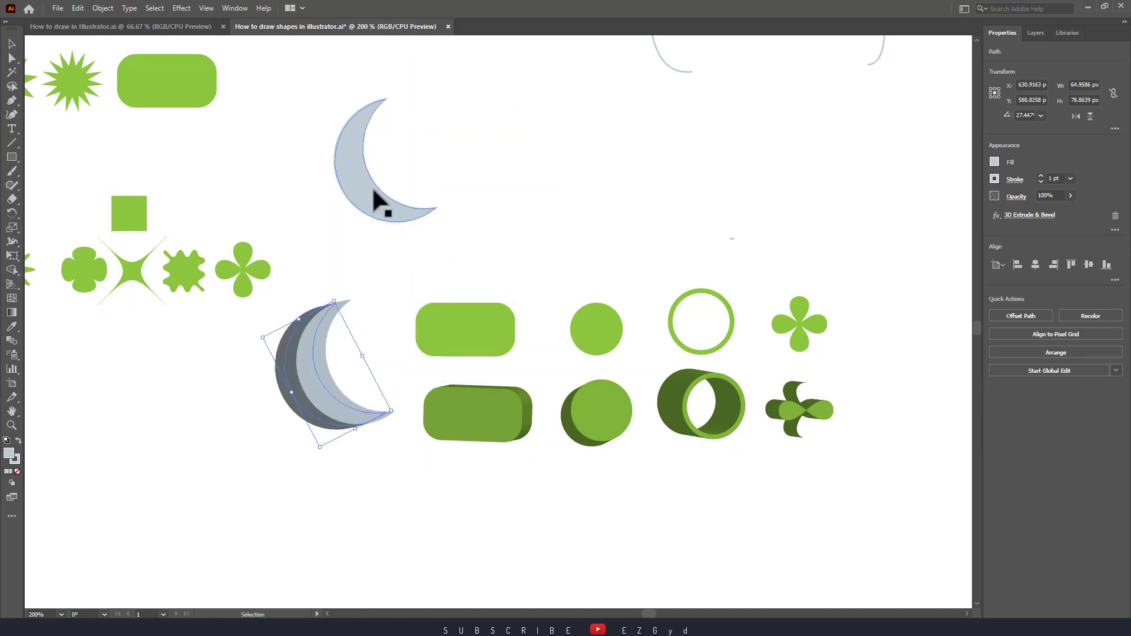
left_click_drag(379, 202, 203, 418)
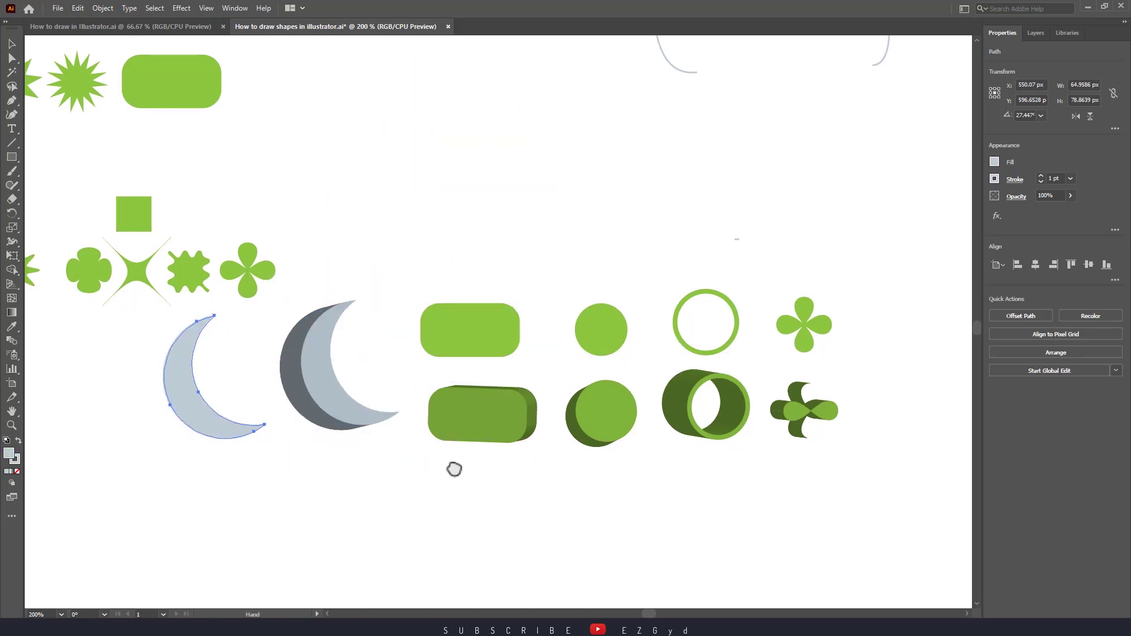
mouse_move(443, 445)
left_mouse_down()
mouse_move(399, 416)
mouse_move(366, 430)
left_mouse_up()
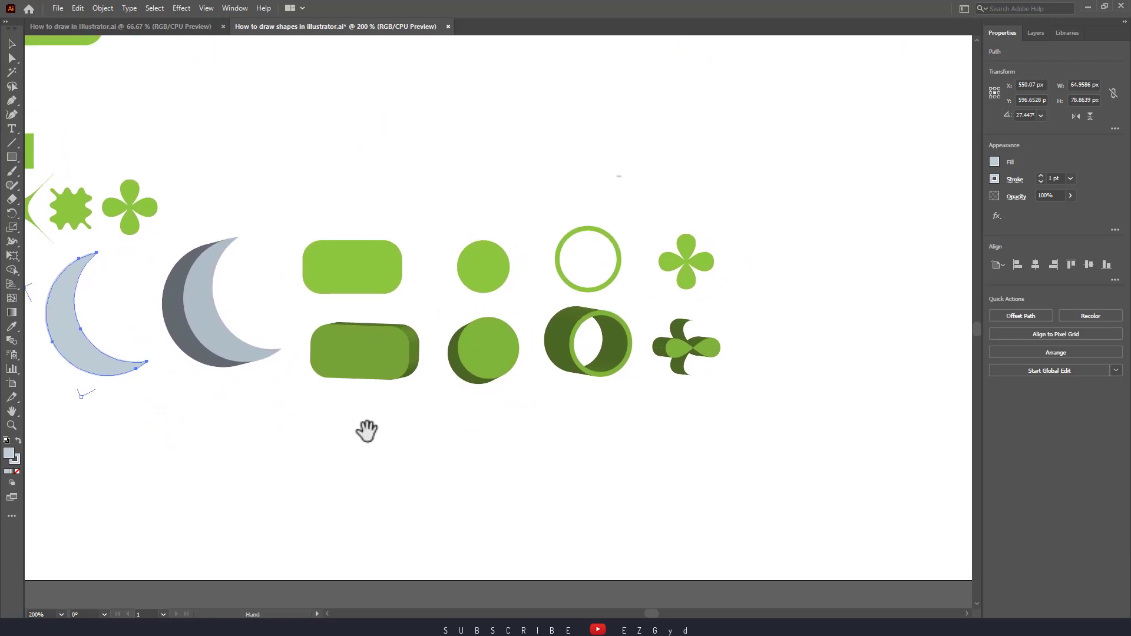
- Position the 3D moon at the rows' right end with the flat moon beside it
mouse_move(222, 353)
left_mouse_down()
mouse_move(795, 363)
mouse_move(795, 349)
left_mouse_up()
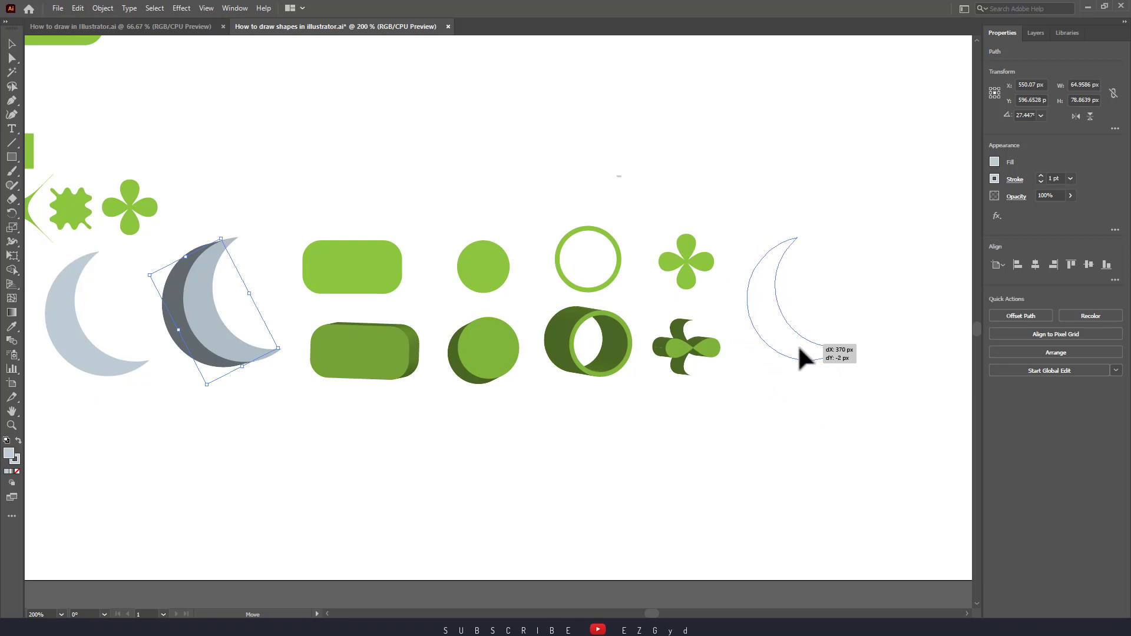
left_click_drag(797, 347, 774, 348)
mouse_move(106, 359)
left_mouse_down()
mouse_move(840, 324)
mouse_move(889, 343)
mouse_move(894, 333)
left_mouse_up()
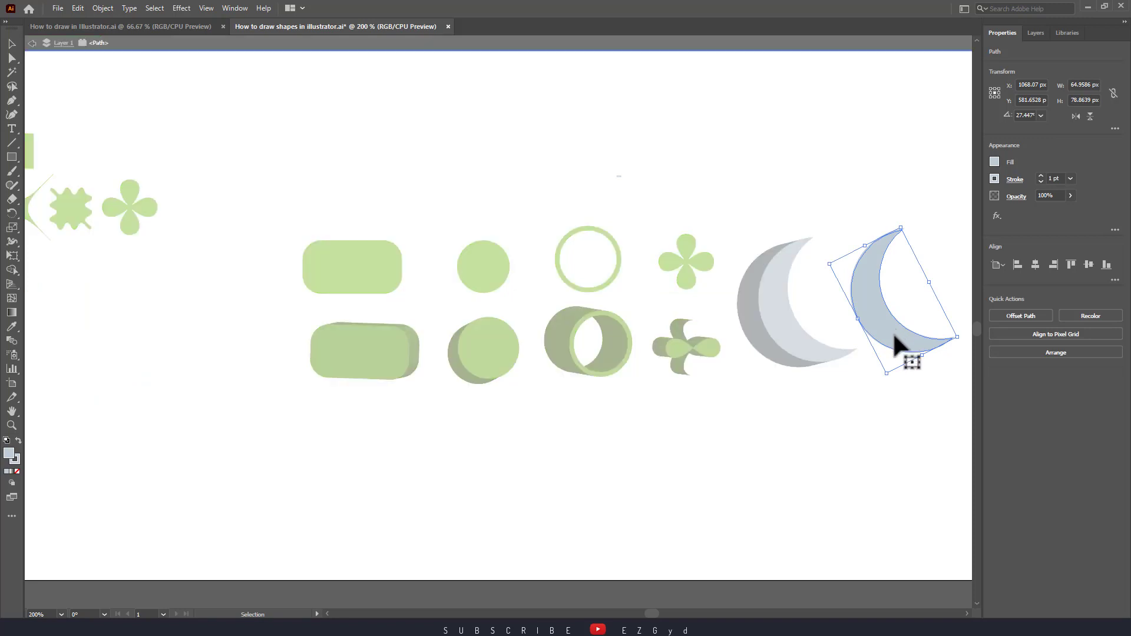
left_click(887, 406)
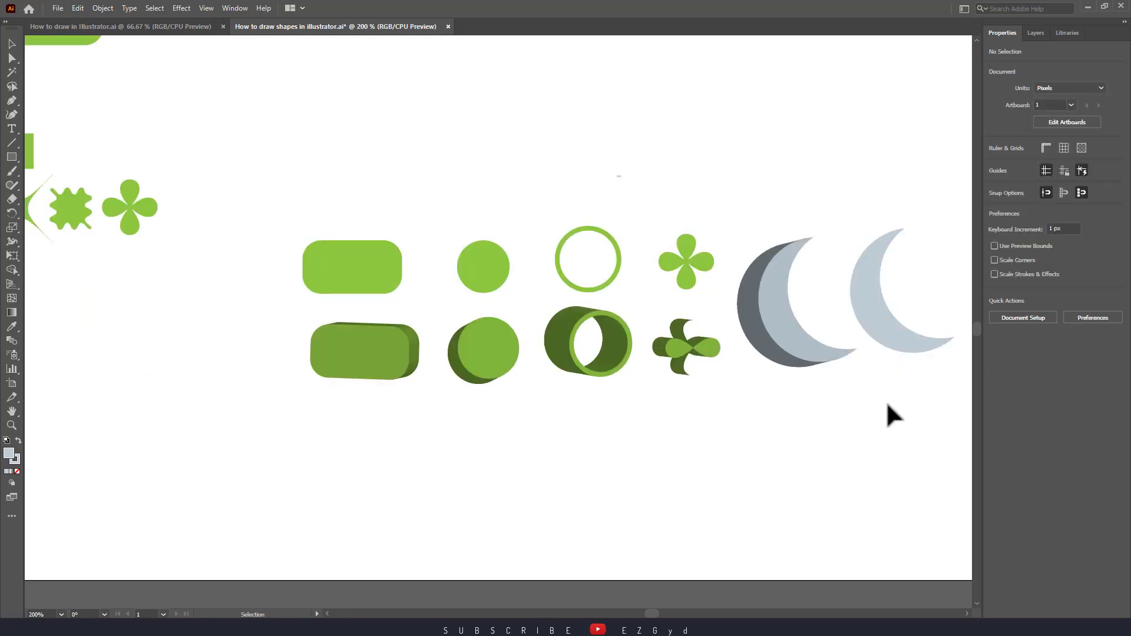
key("space")
left_click_drag(886, 406, 886, 432)
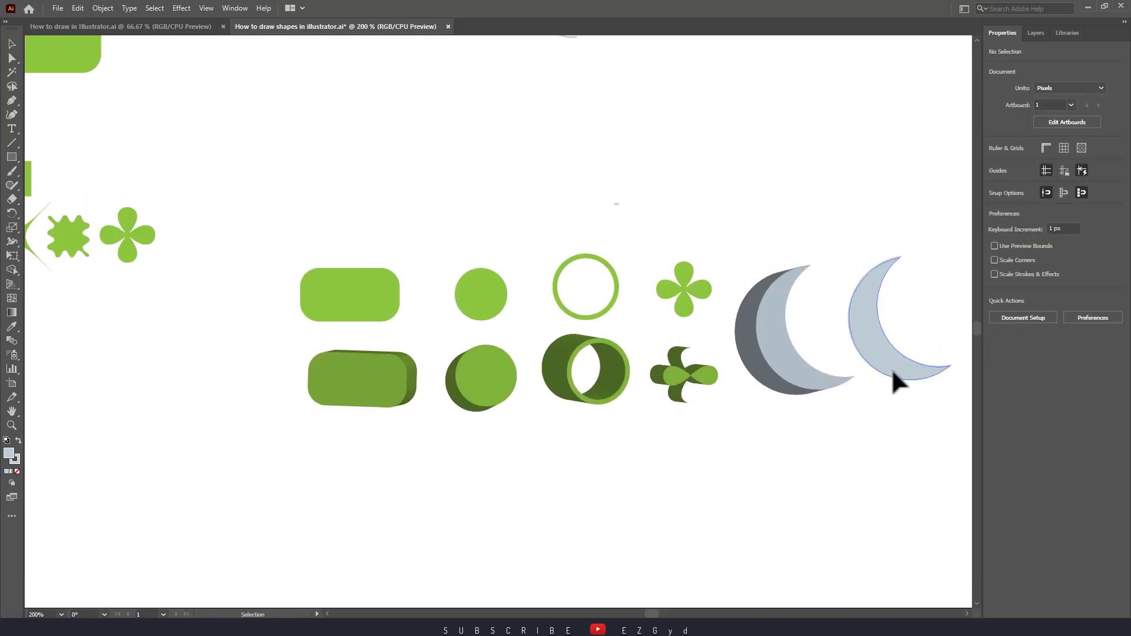
left_click_drag(891, 369, 900, 371)
left_click(893, 450)
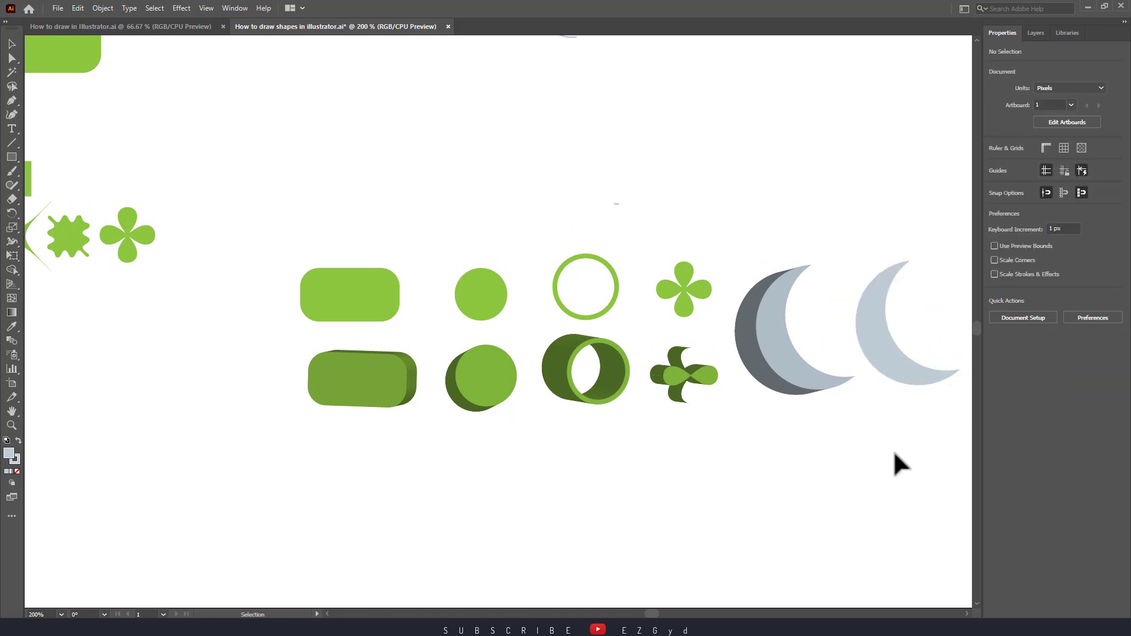